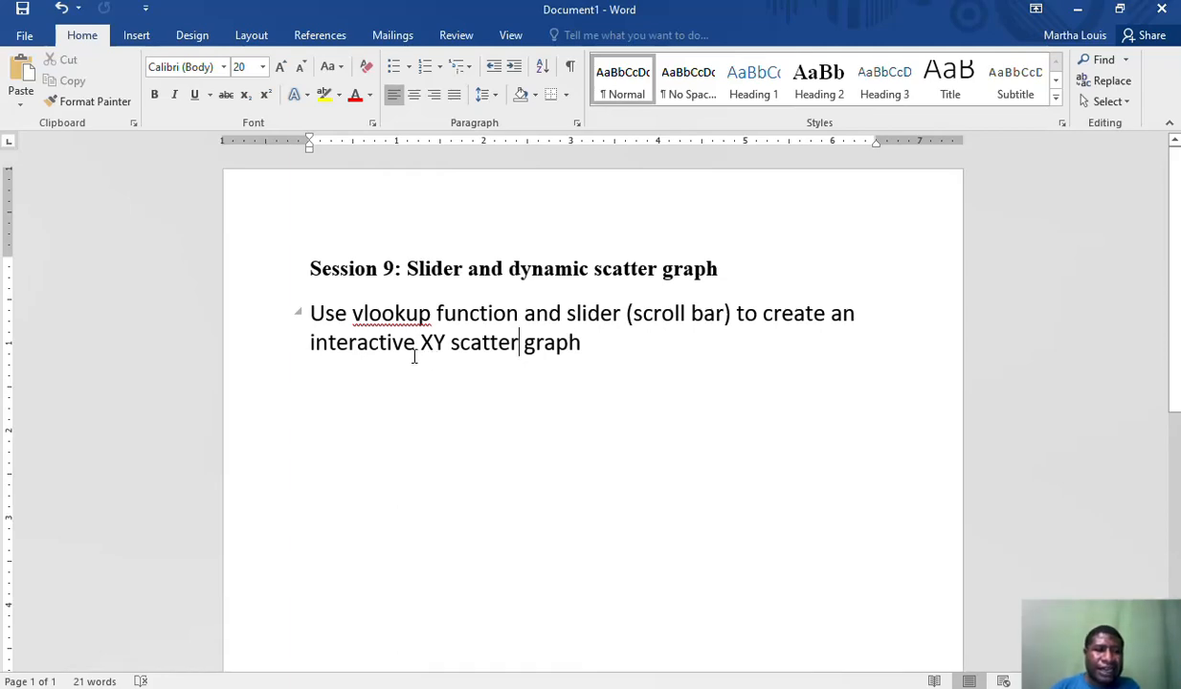
Switch to the Scatter Graph workbook in Excel and examine the date intervals and each data column on the USA Total Cases sheet
key(alt+Tab)
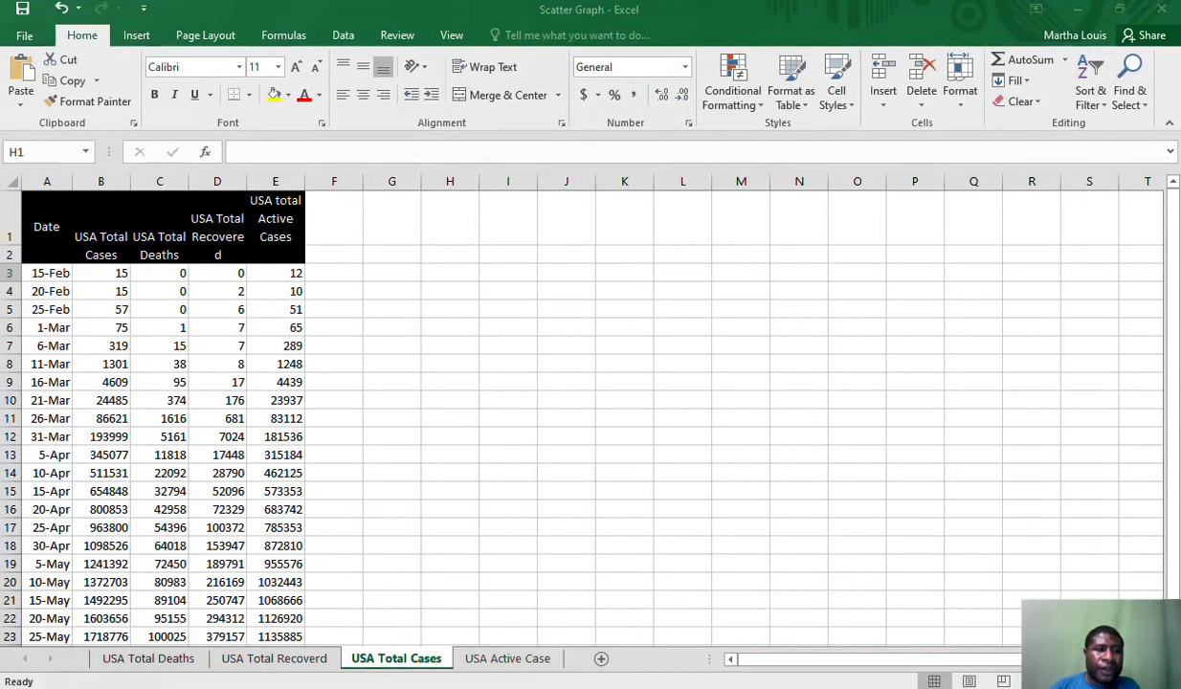
click(358, 337)
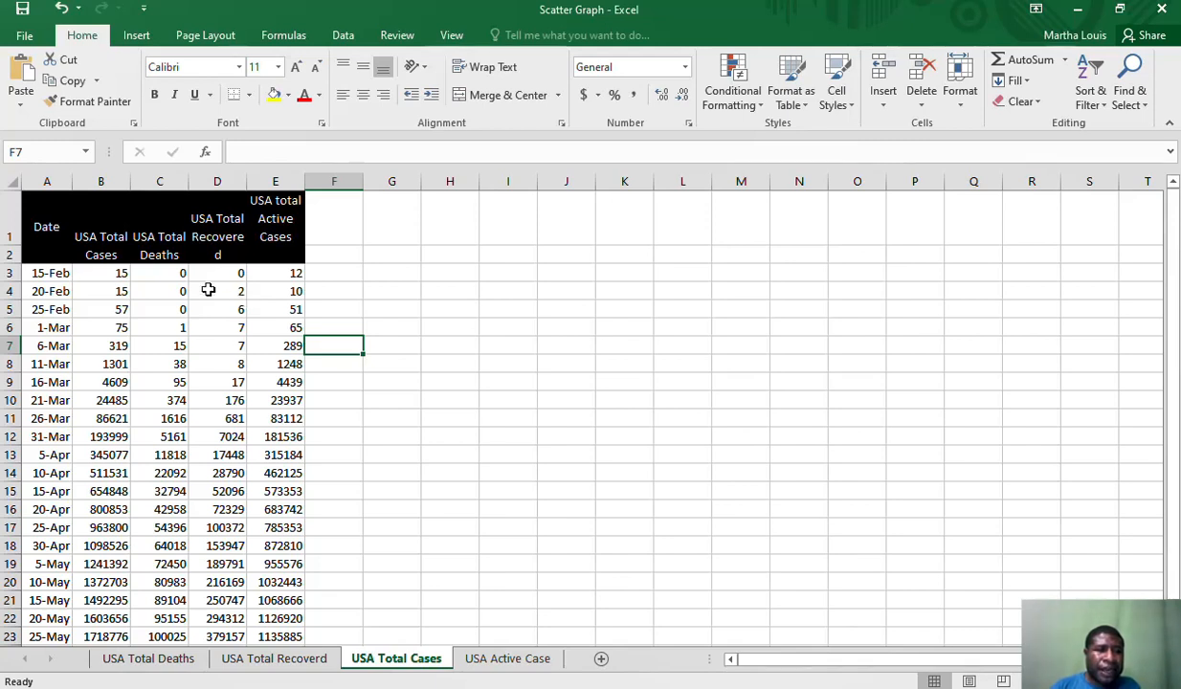
click(60, 273)
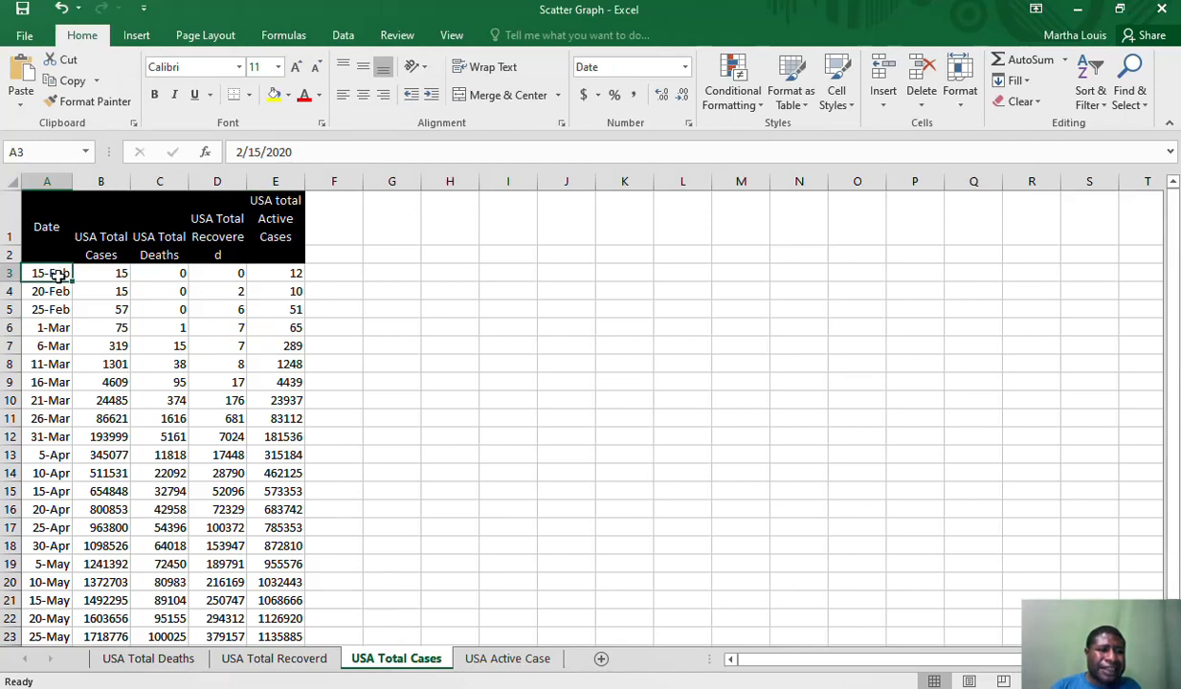
click(59, 291)
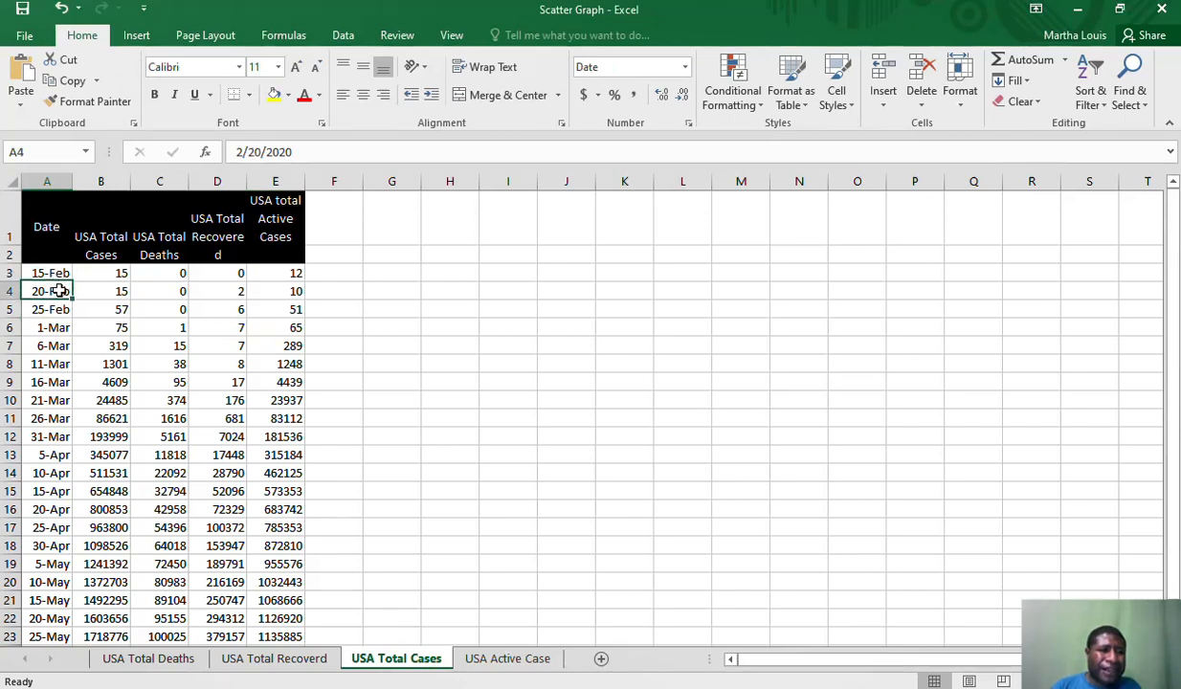
click(59, 274)
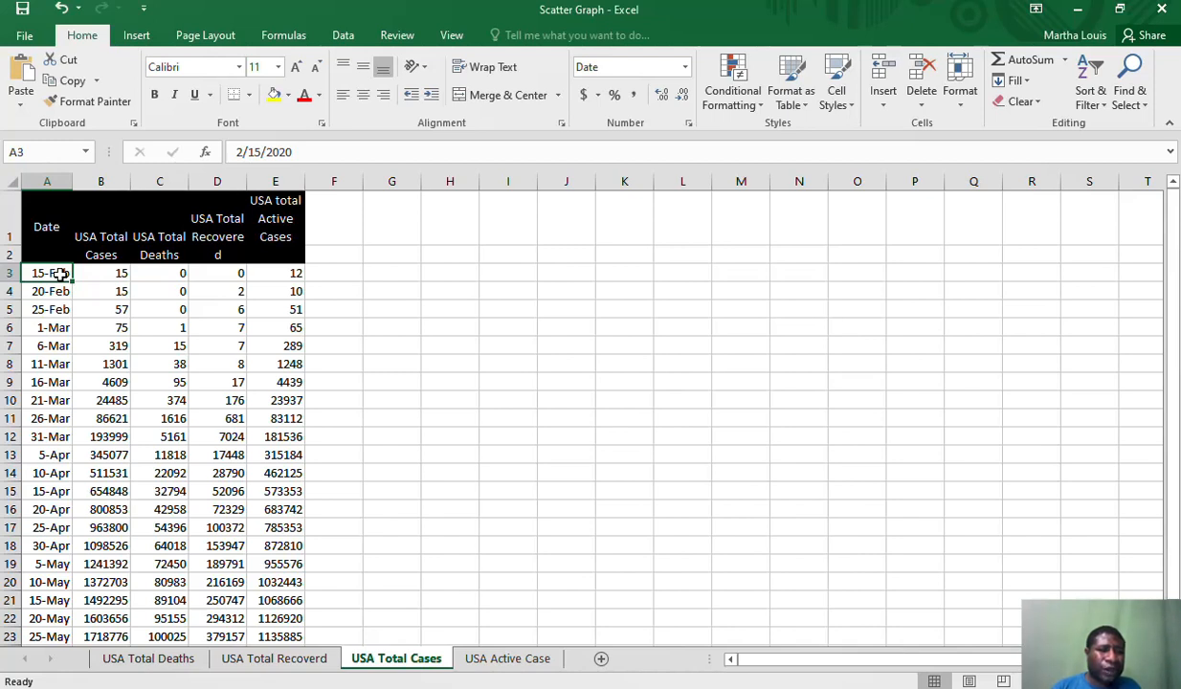
click(57, 292)
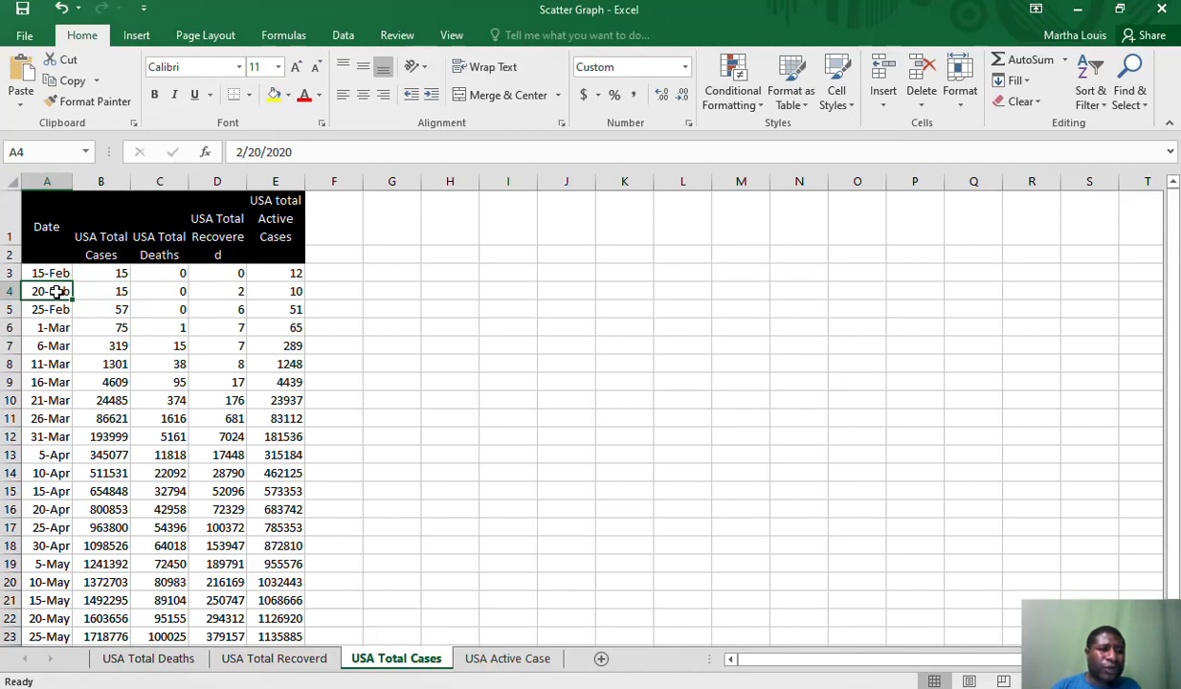
click(55, 308)
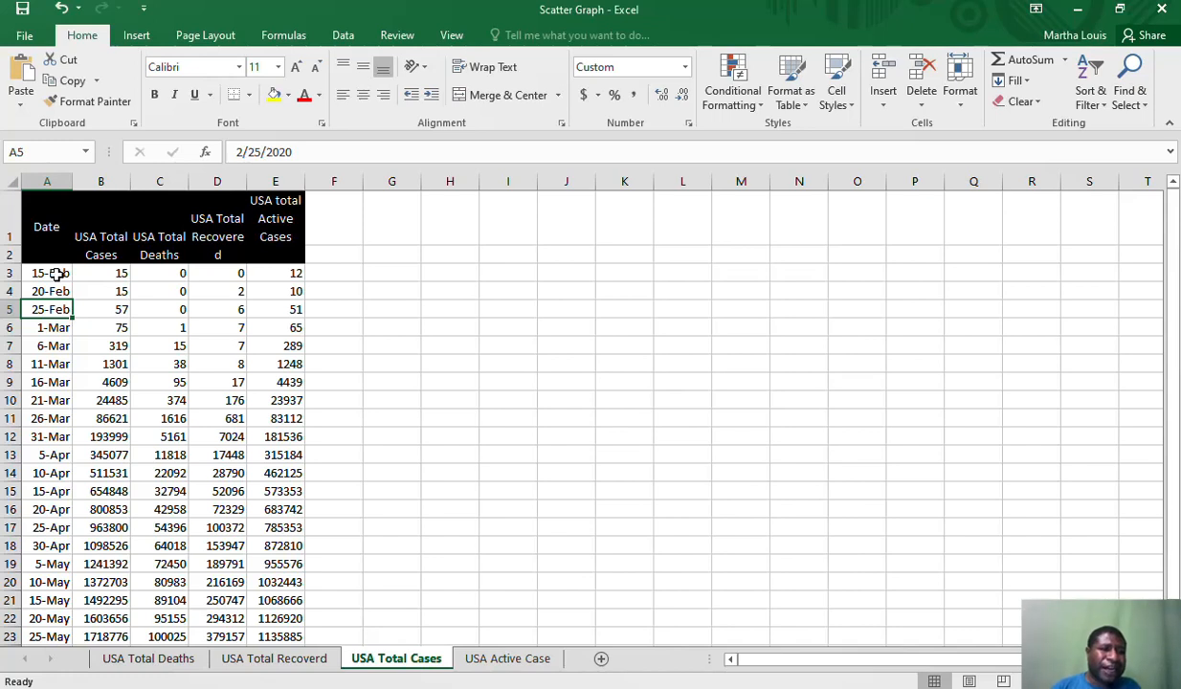
click(112, 273)
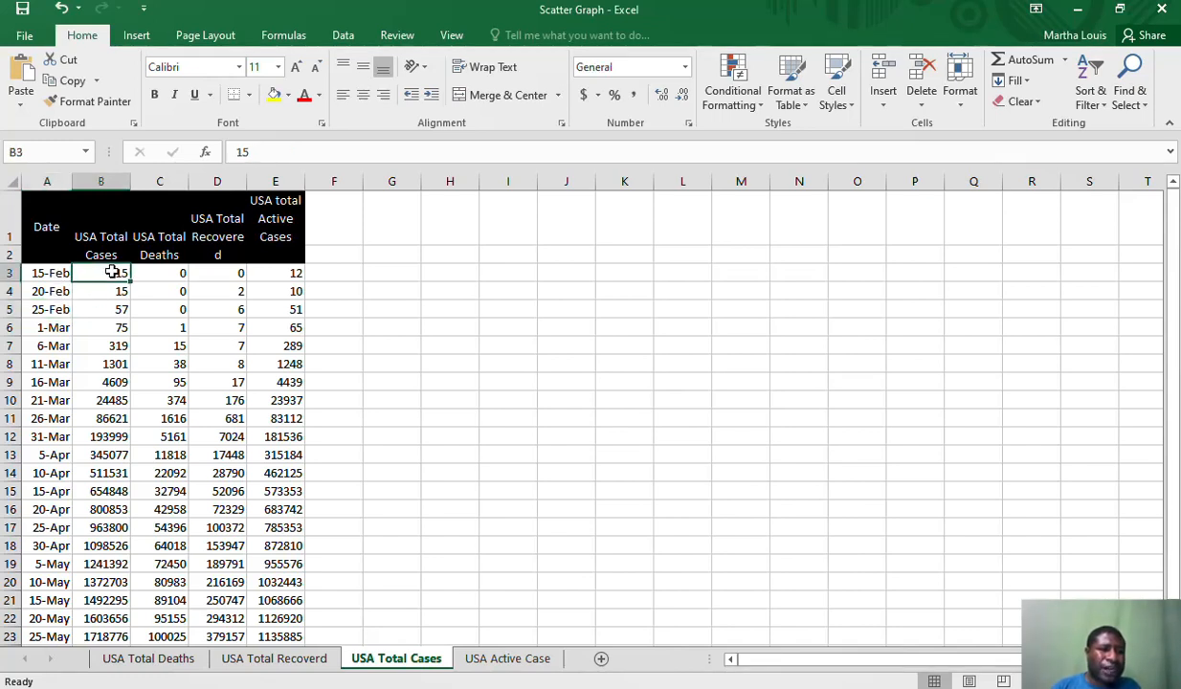
click(169, 271)
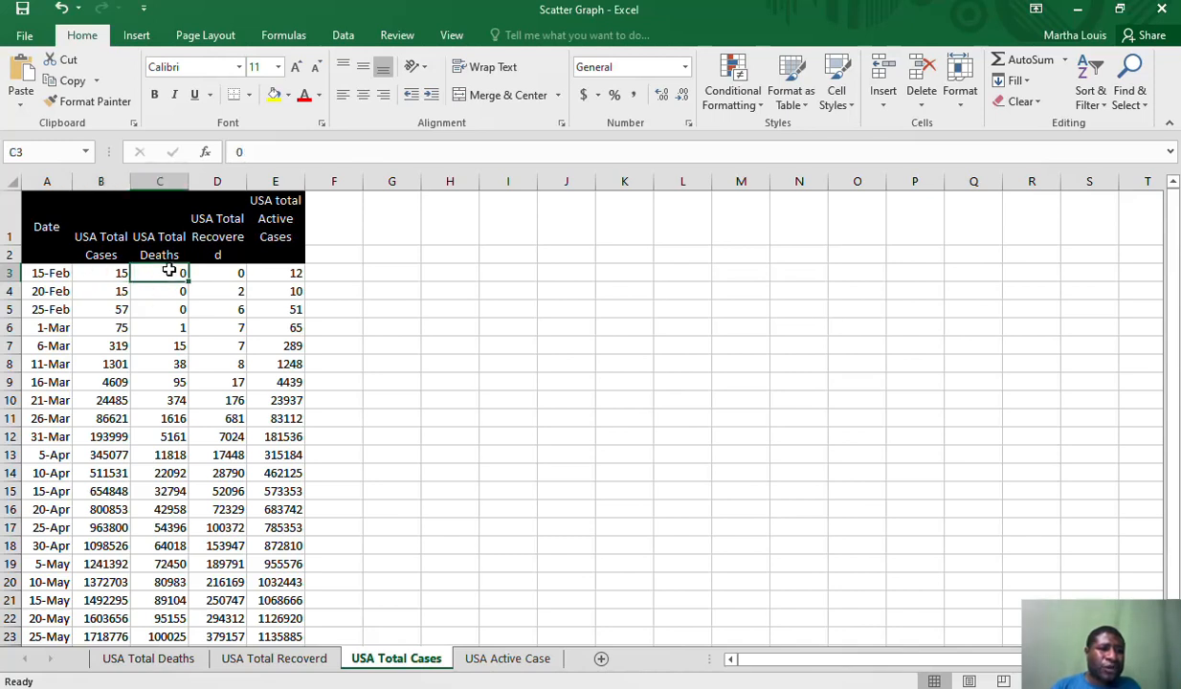
click(226, 273)
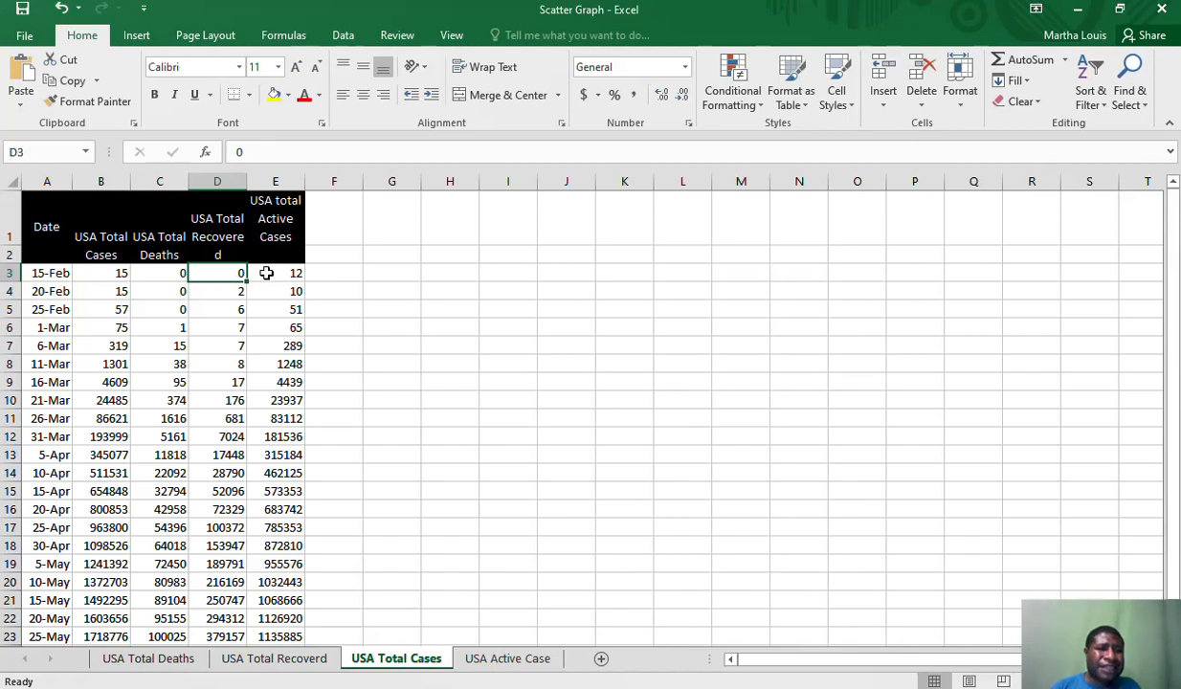
click(268, 272)
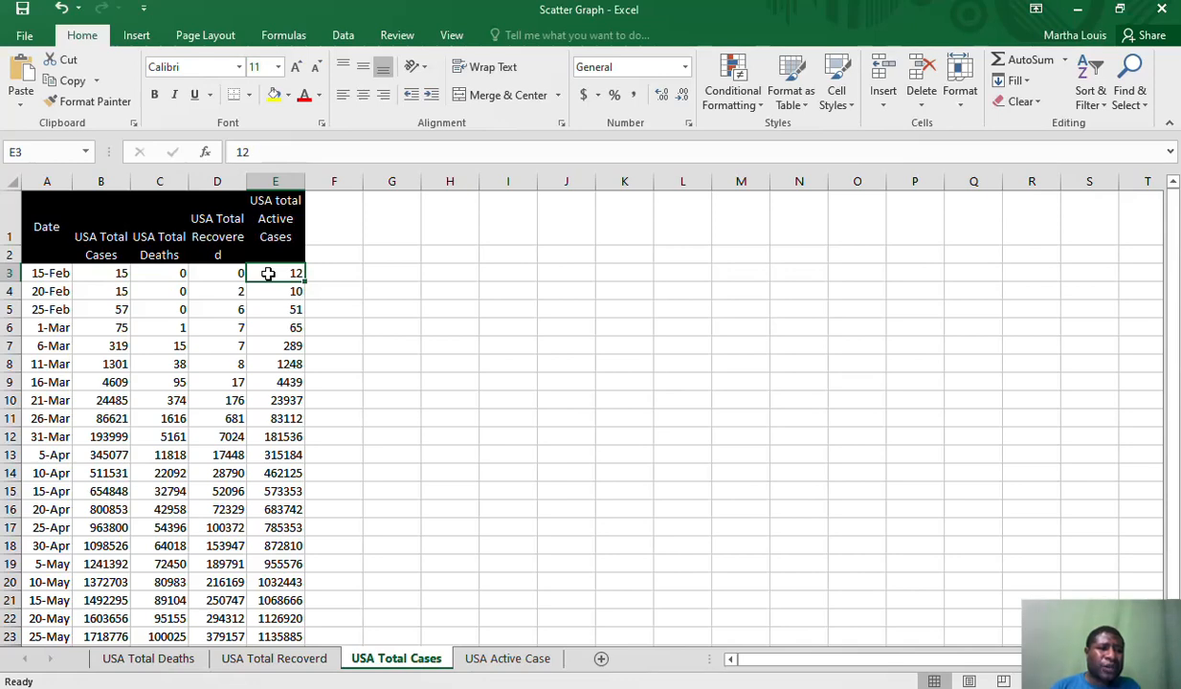
Check the date range of the table, from the first date entry to the last one in column A
click(51, 272)
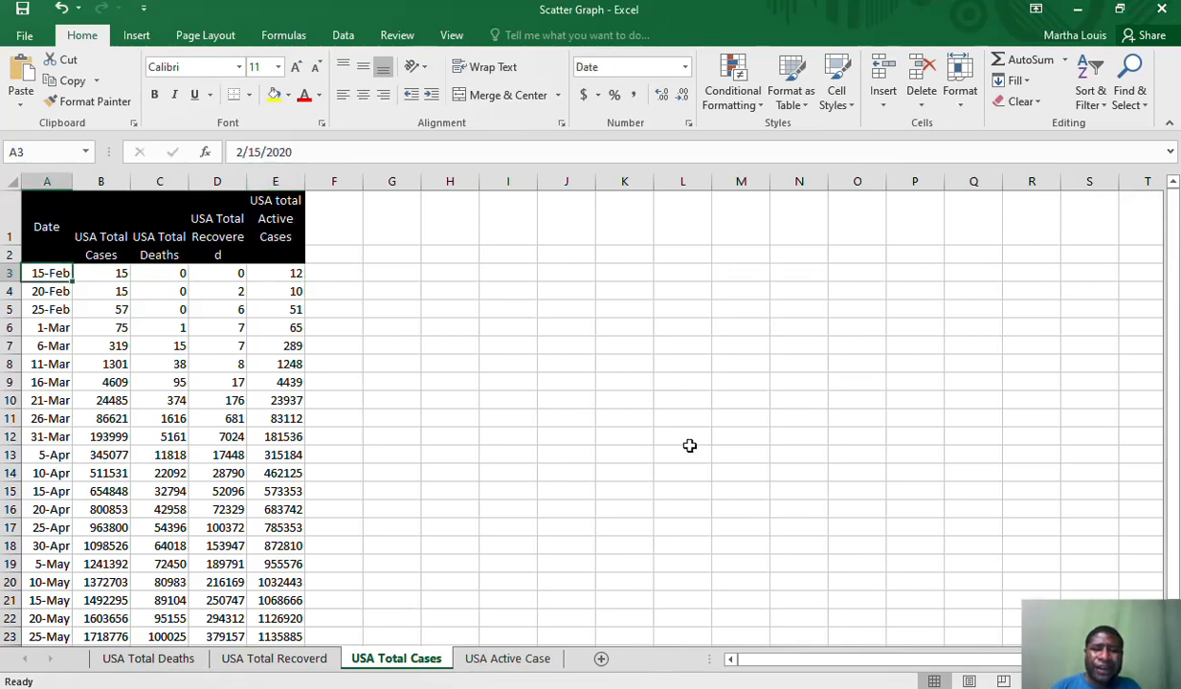
scroll(1120, 562, down, 1)
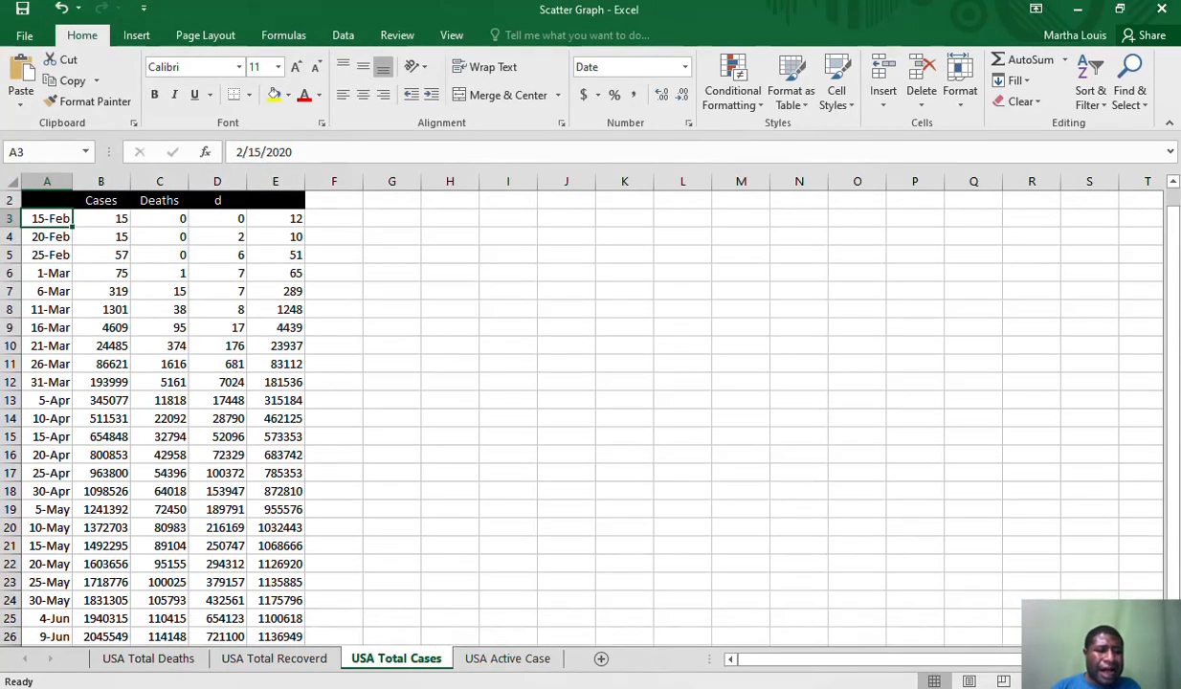
scroll(574, 412, down, 1)
scroll(598, 587, down, 1)
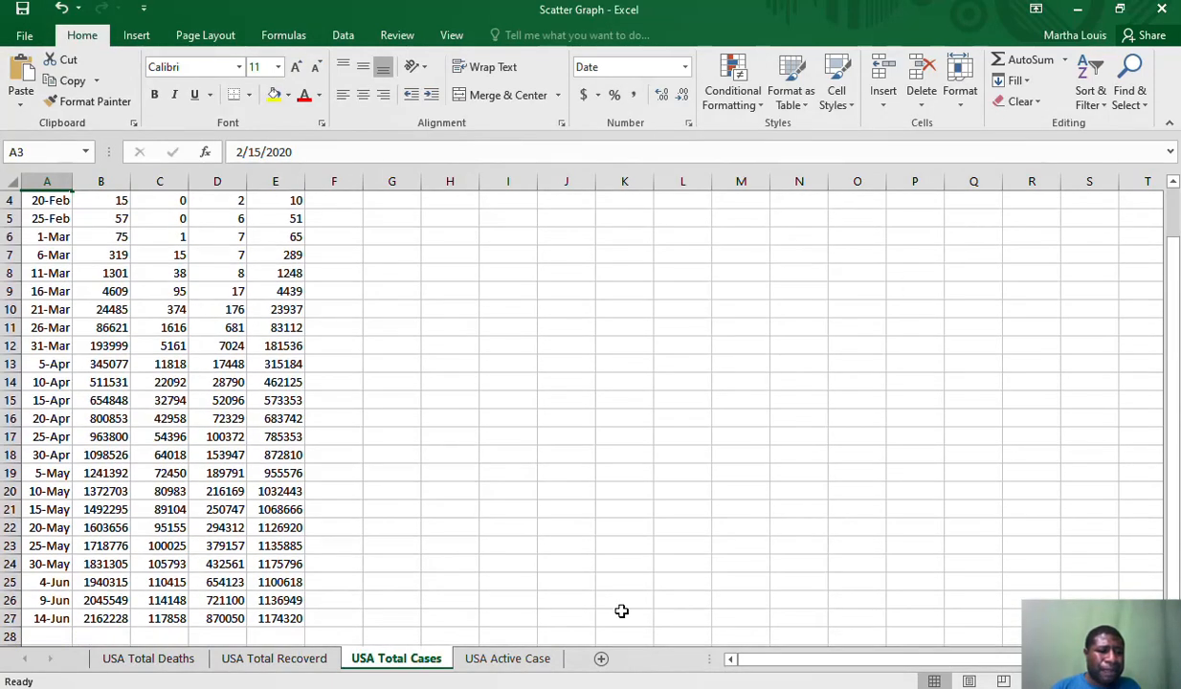
click(52, 620)
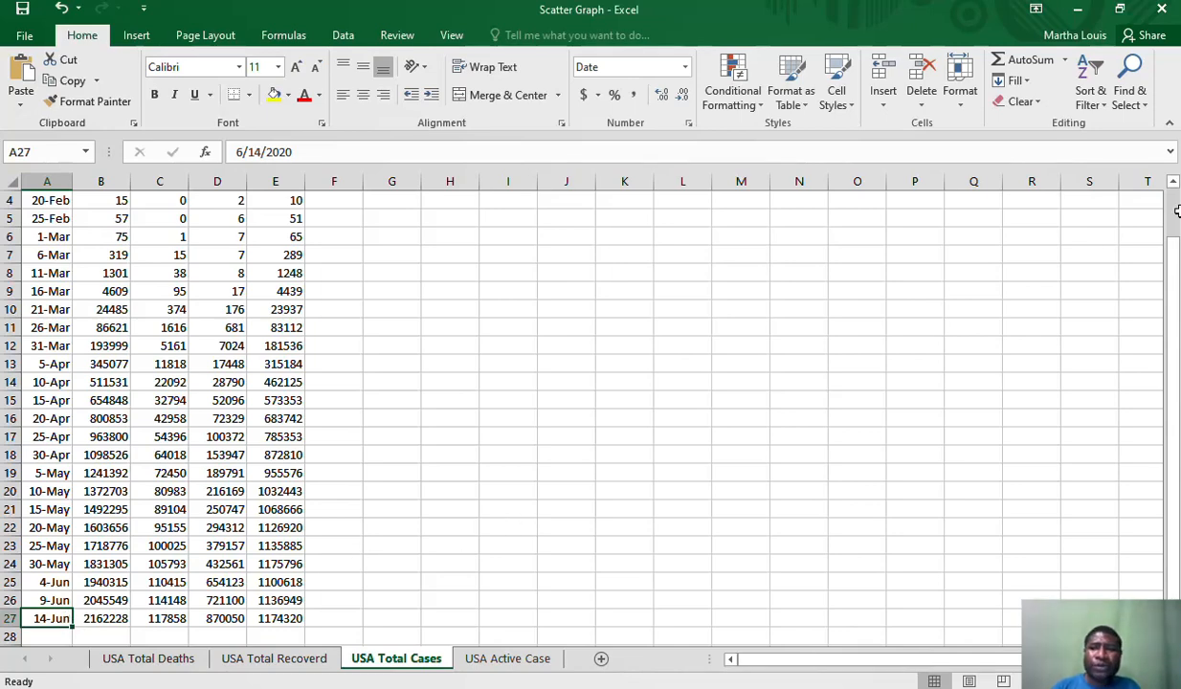
drag(1176, 191, 1175, 186)
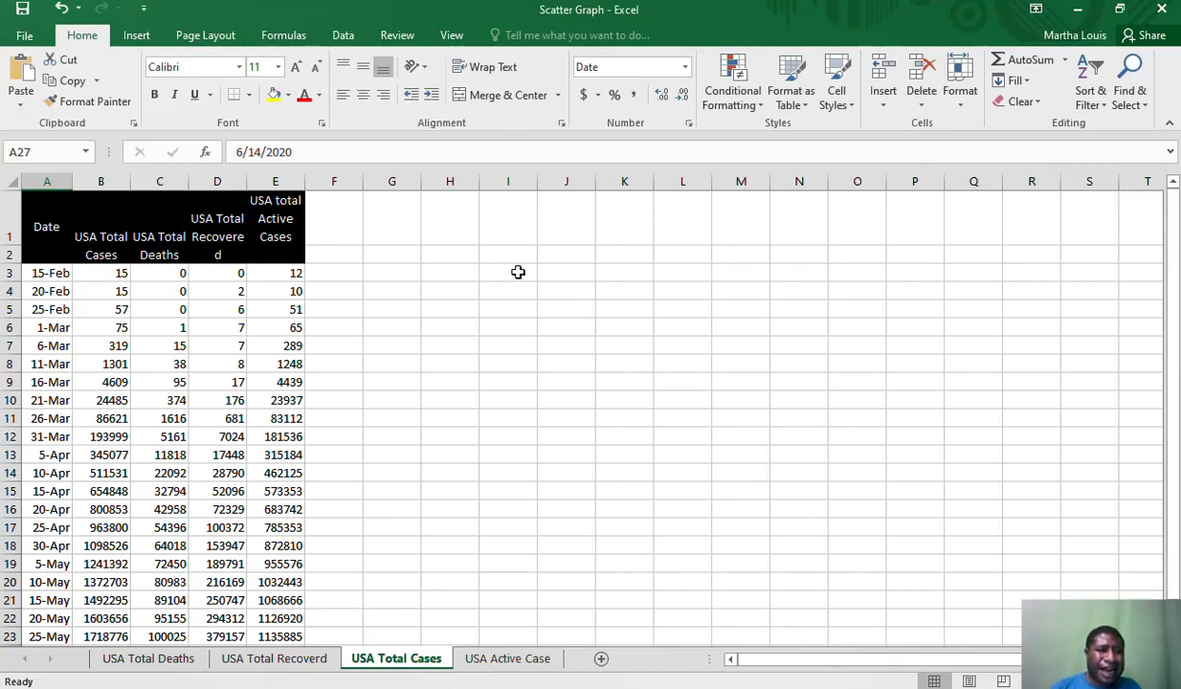
Enter 5 in cell I3 and the date 10 Feb 2020 in cell I4
click(518, 273)
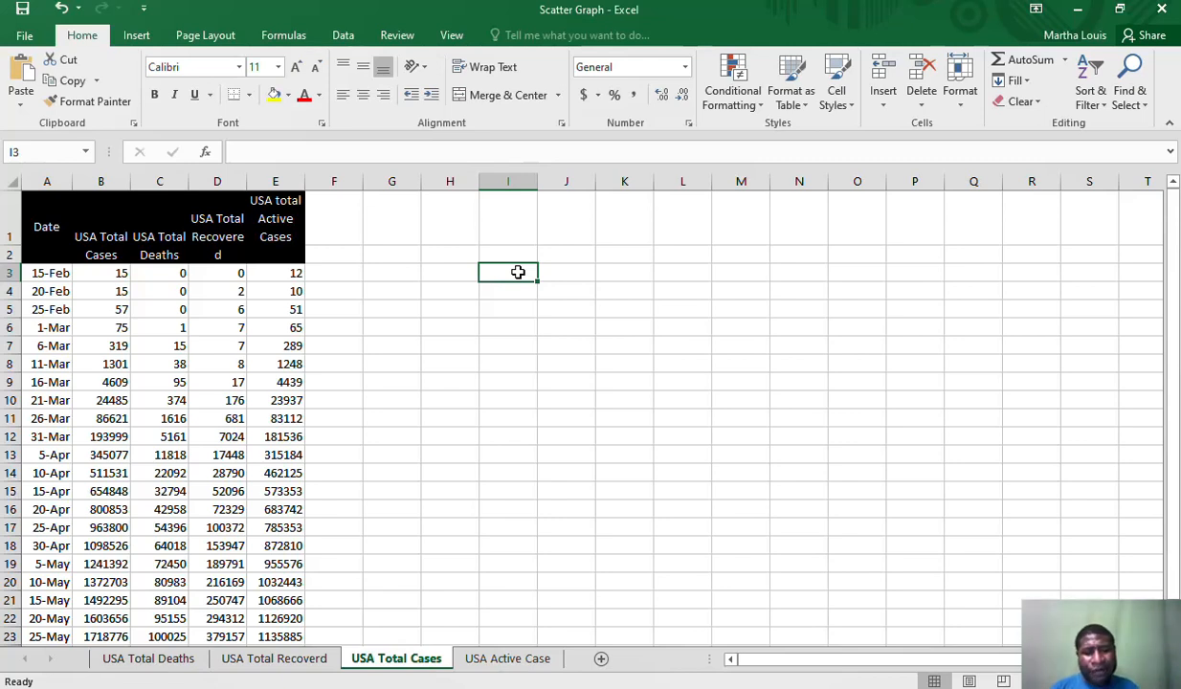
text(5)
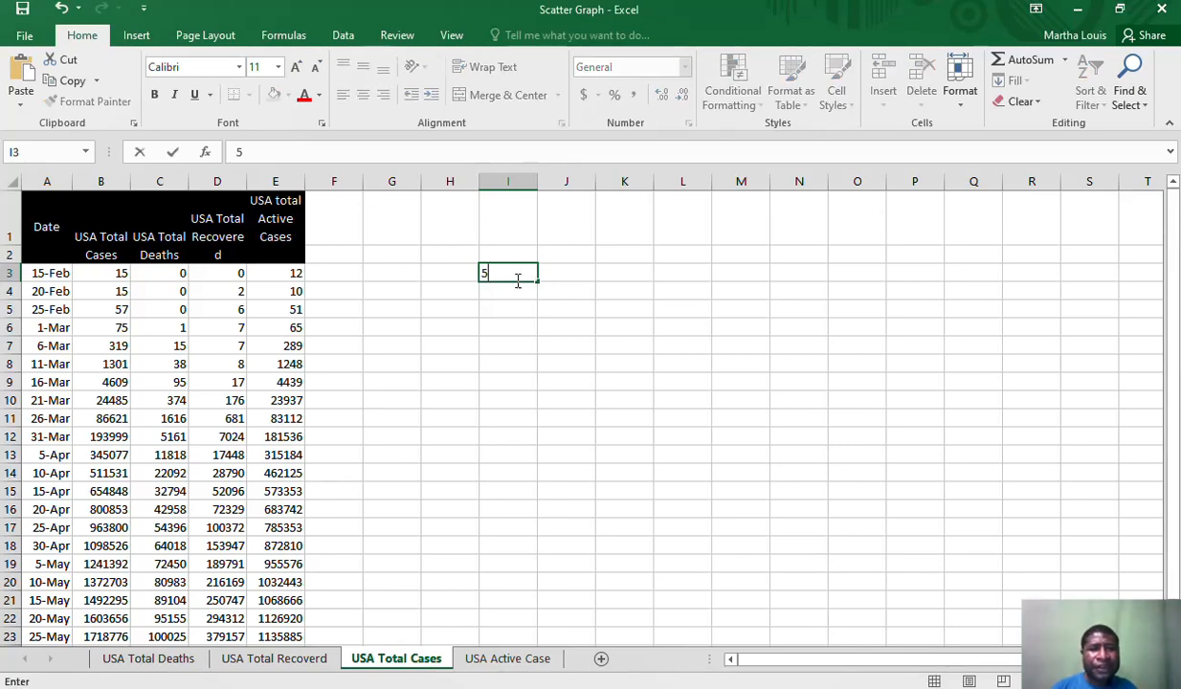
click(513, 291)
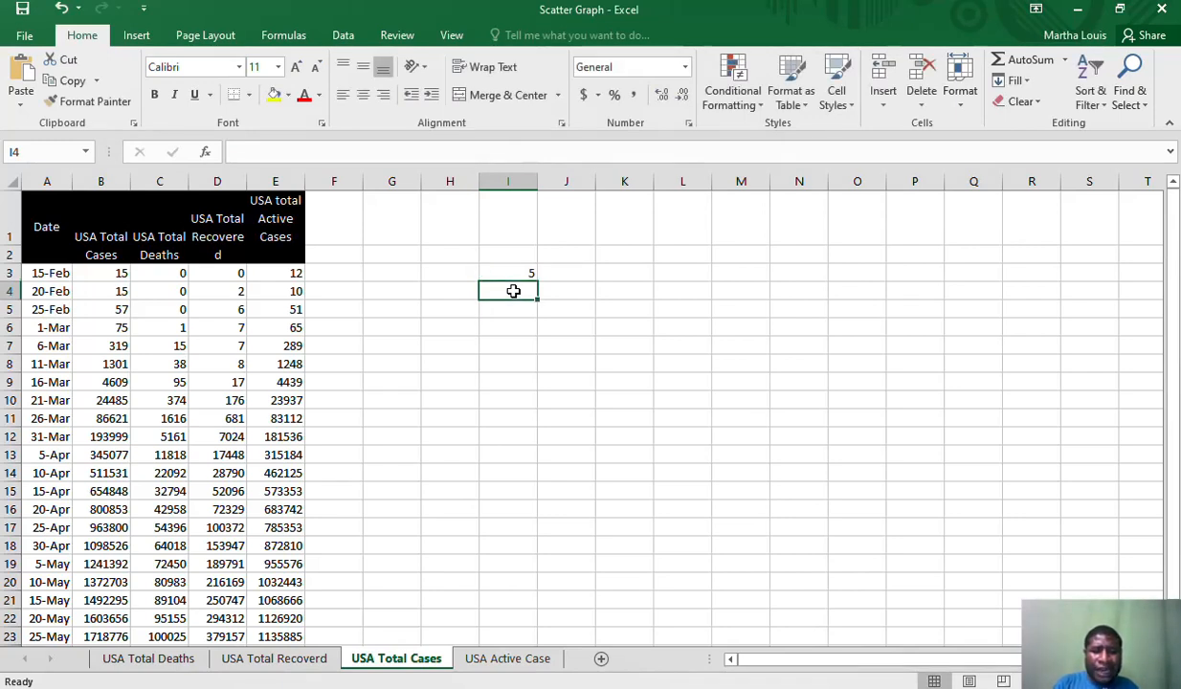
text(10 F)
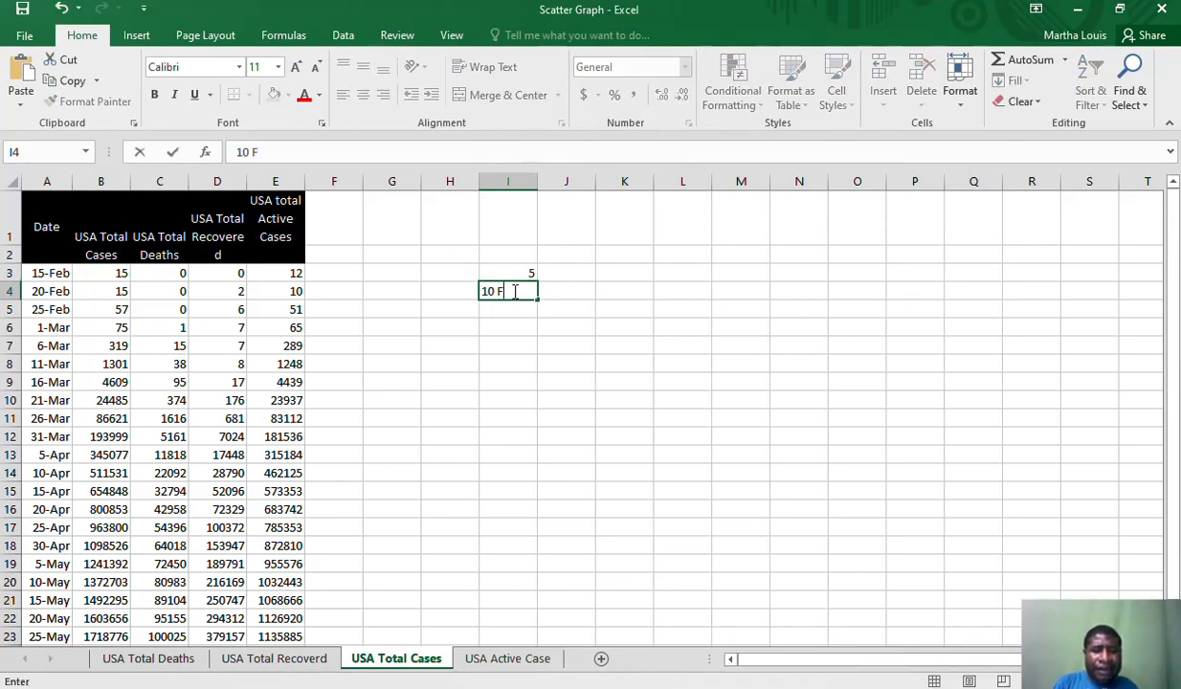
text(eb 2020)
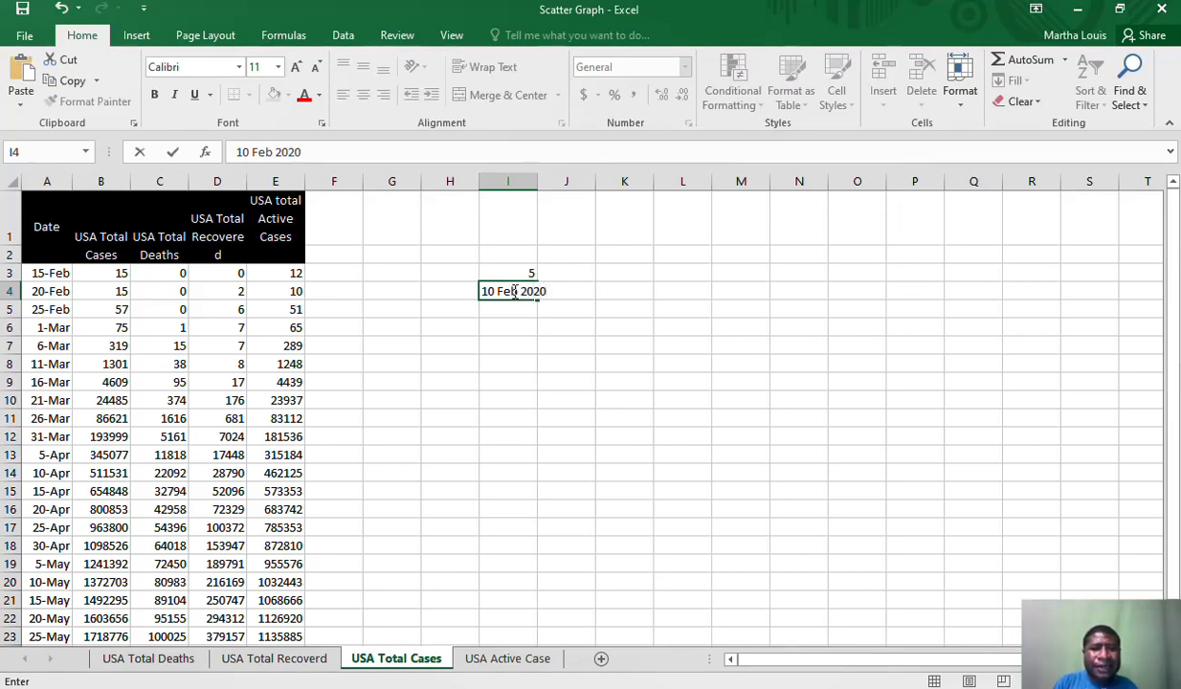
key(Return)
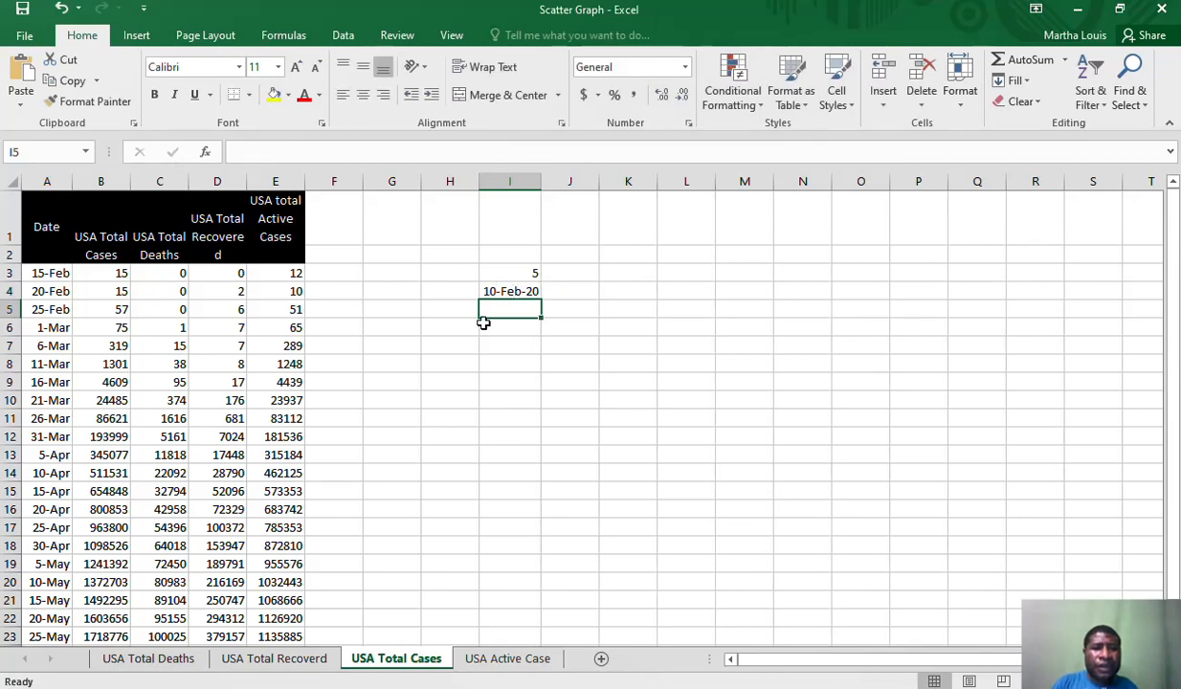
Enter the headings Date in cell H6 and USA Total Cases in cell I6
click(450, 326)
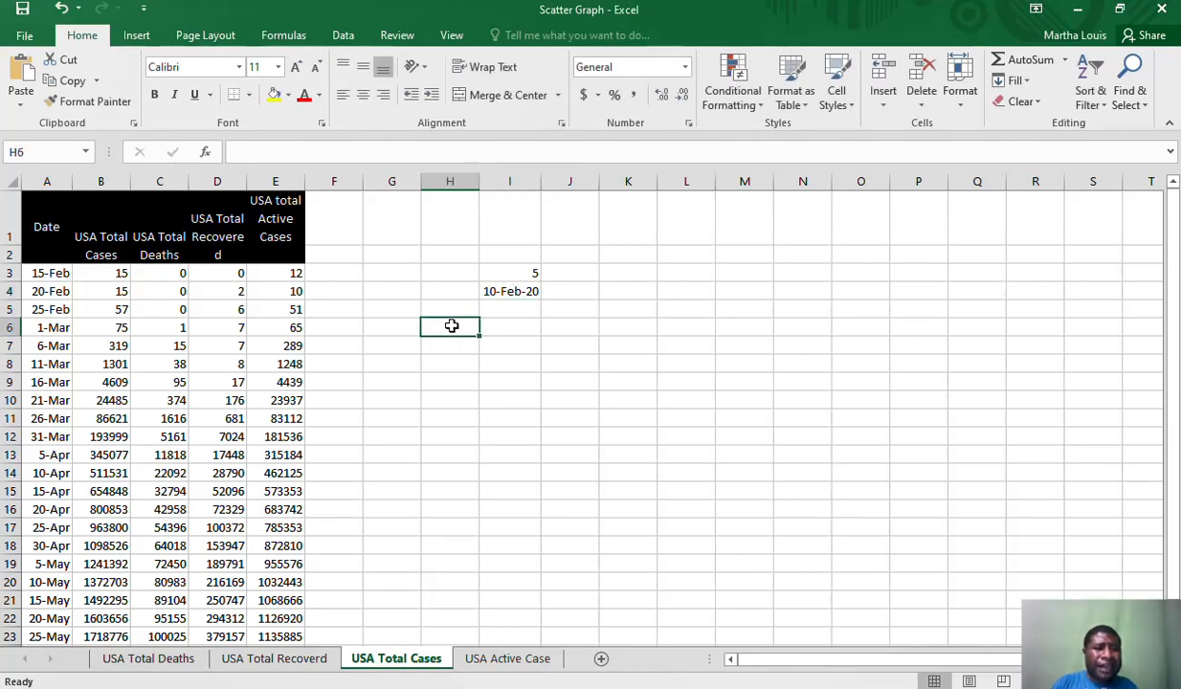
text(Date)
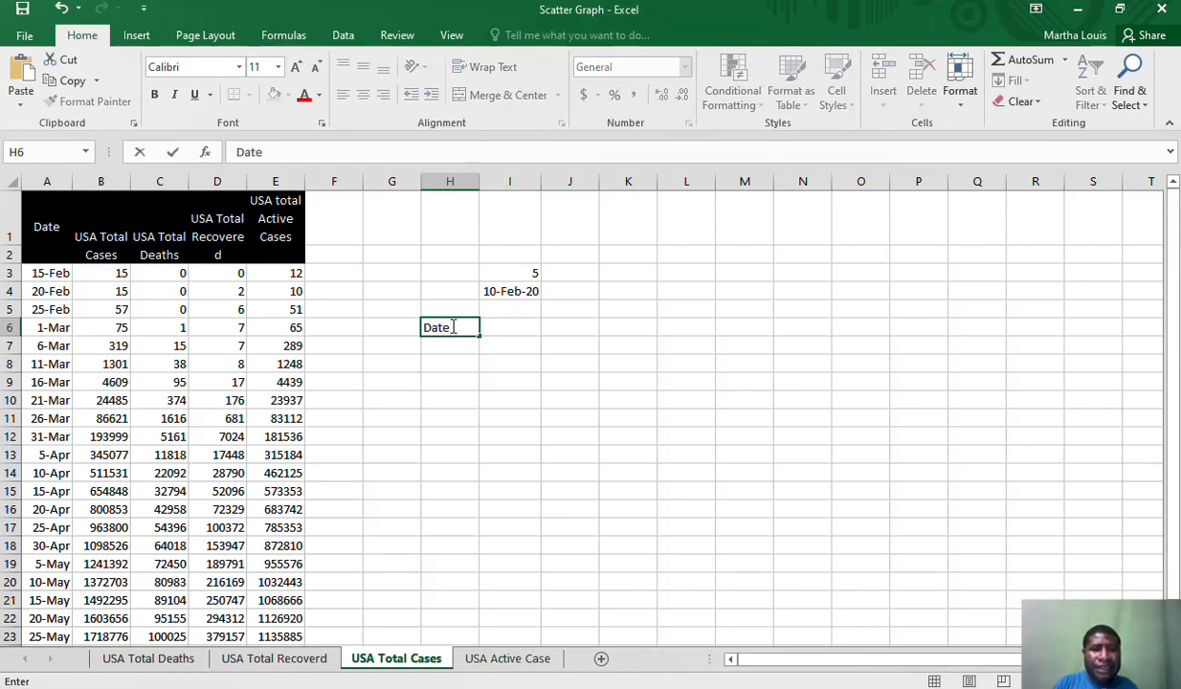
click(494, 326)
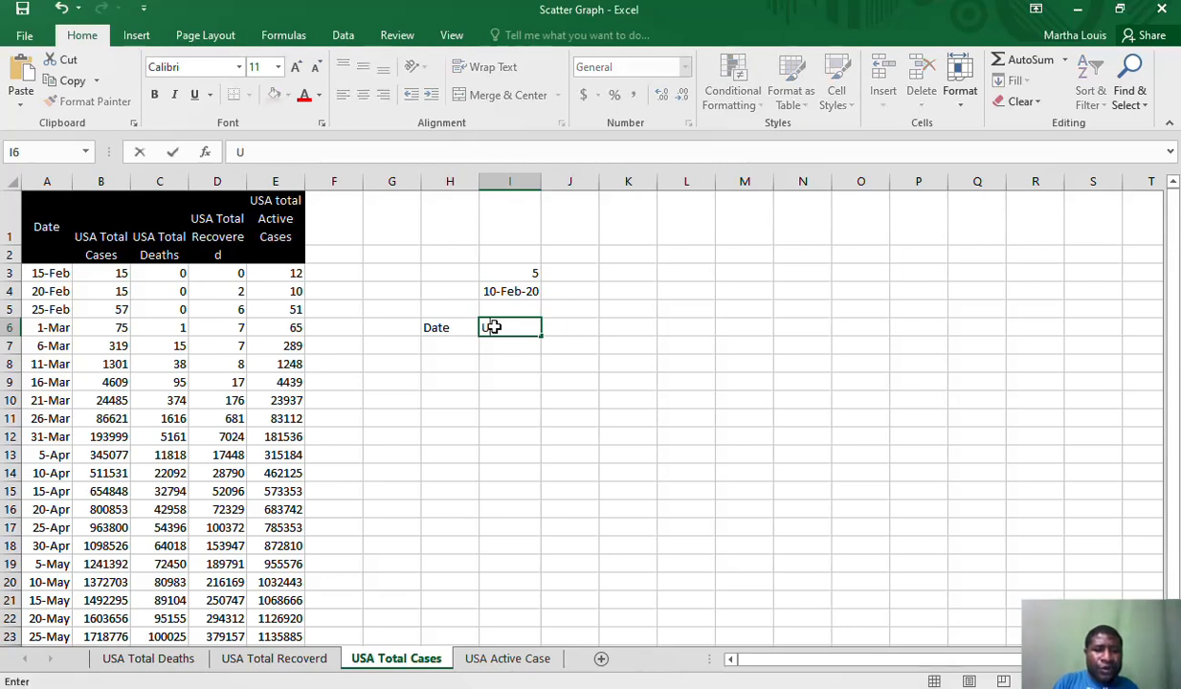
text(USA)
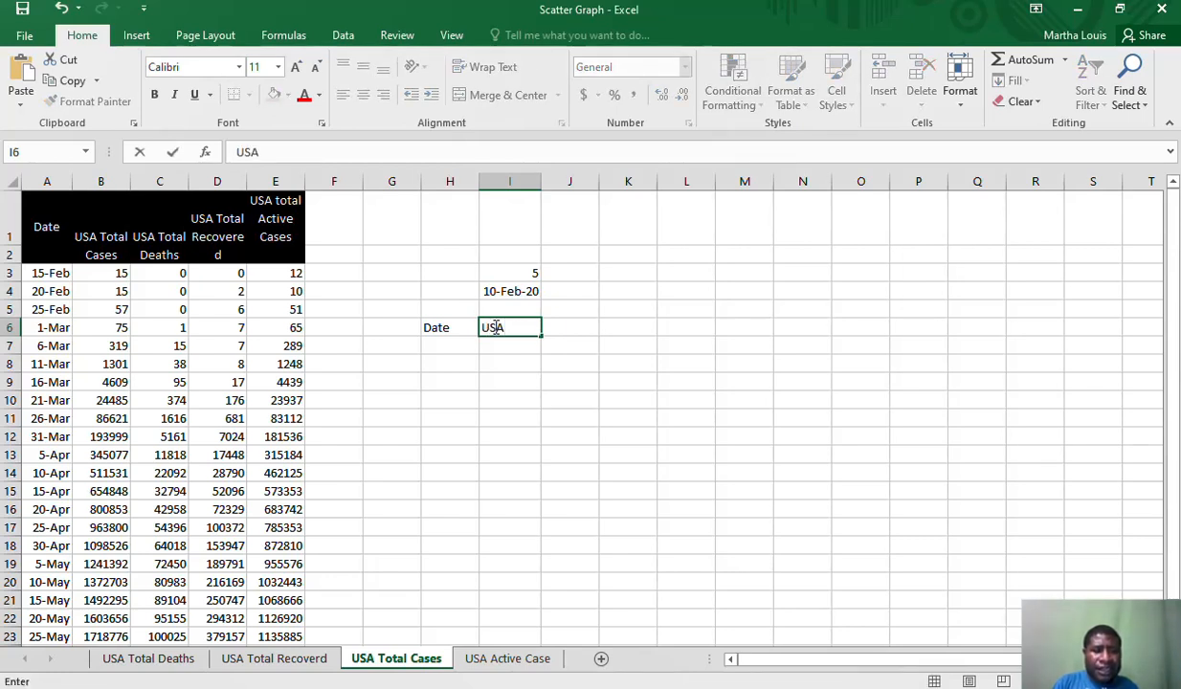
text( Ta)
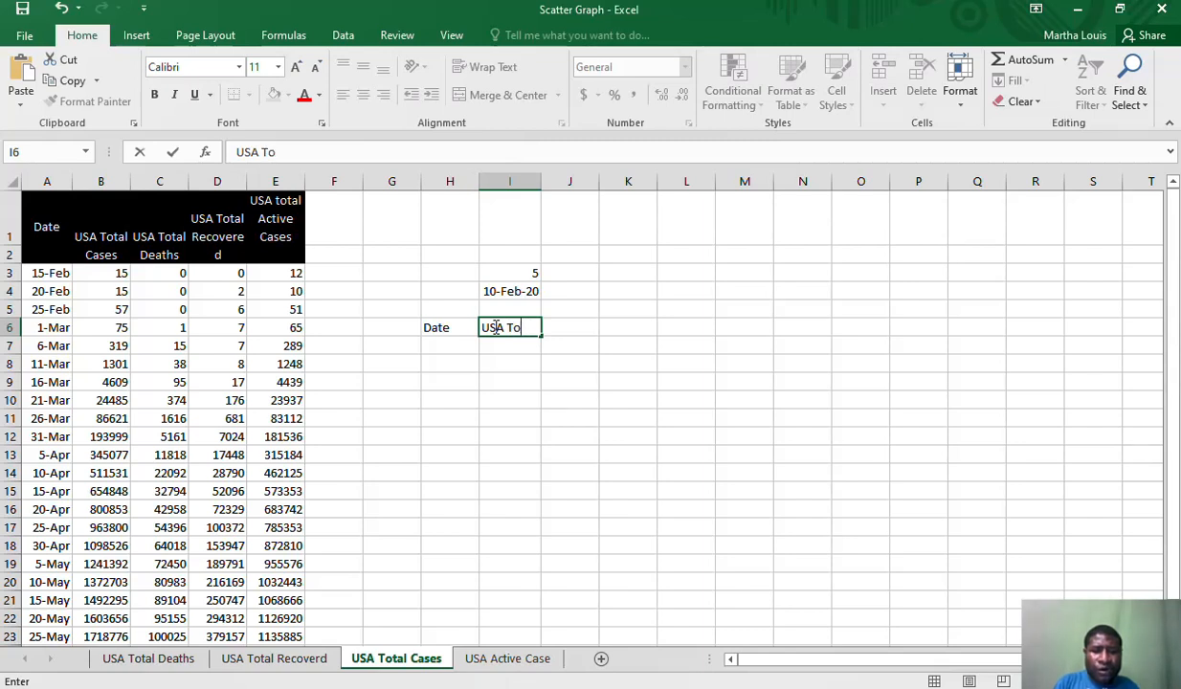
text(tal )
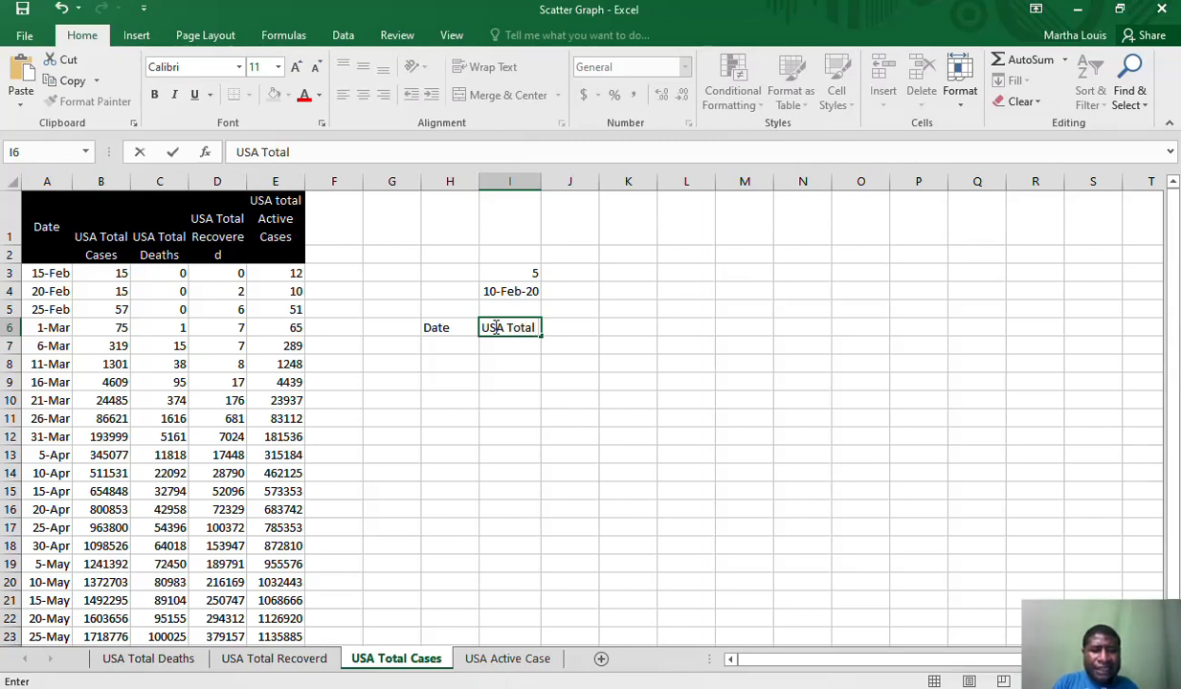
text(Cases)
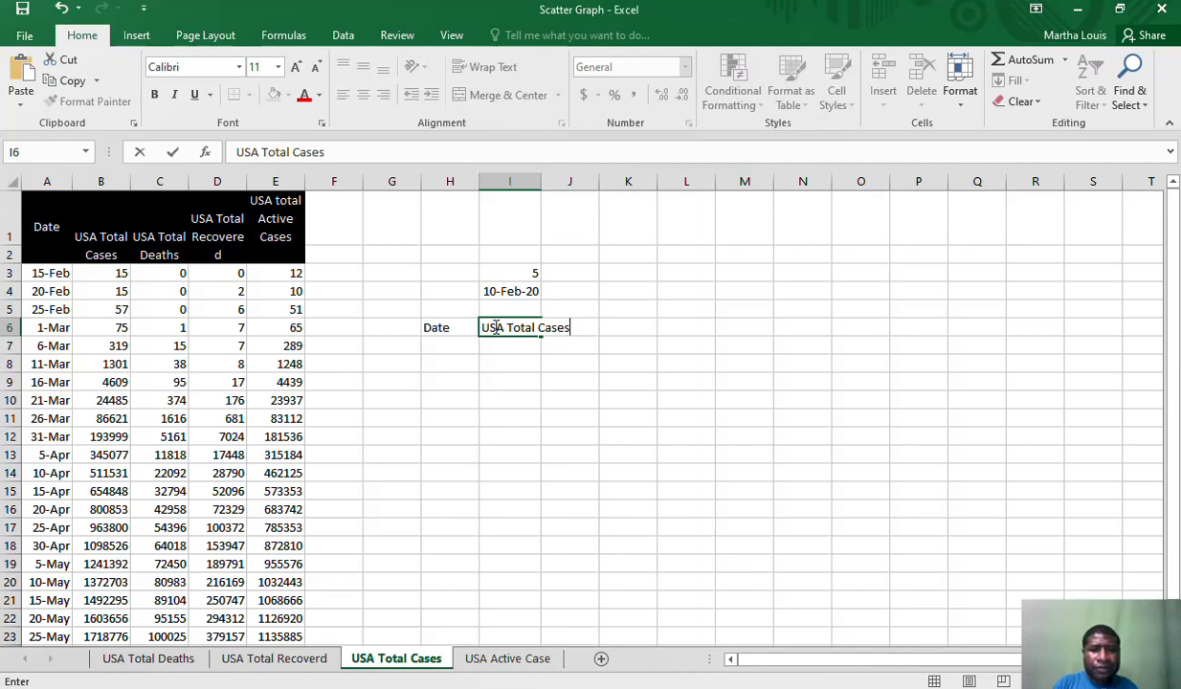
Fit the width of column I to its contents
click(540, 184)
double_click(540, 185)
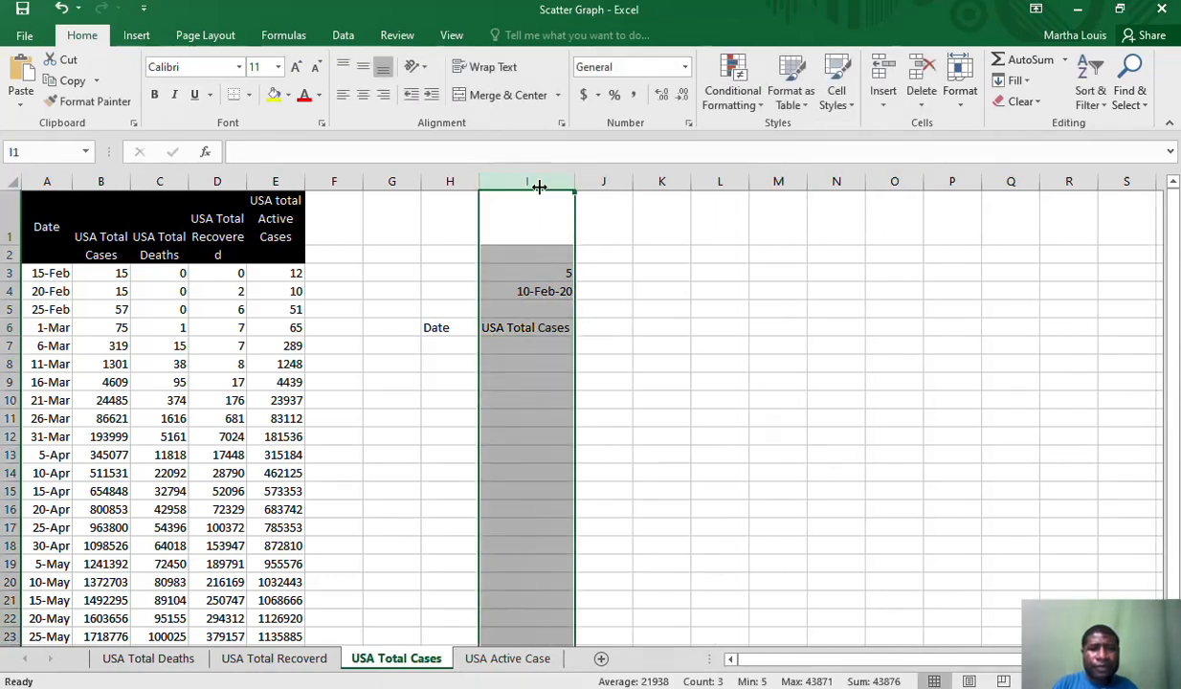
click(499, 329)
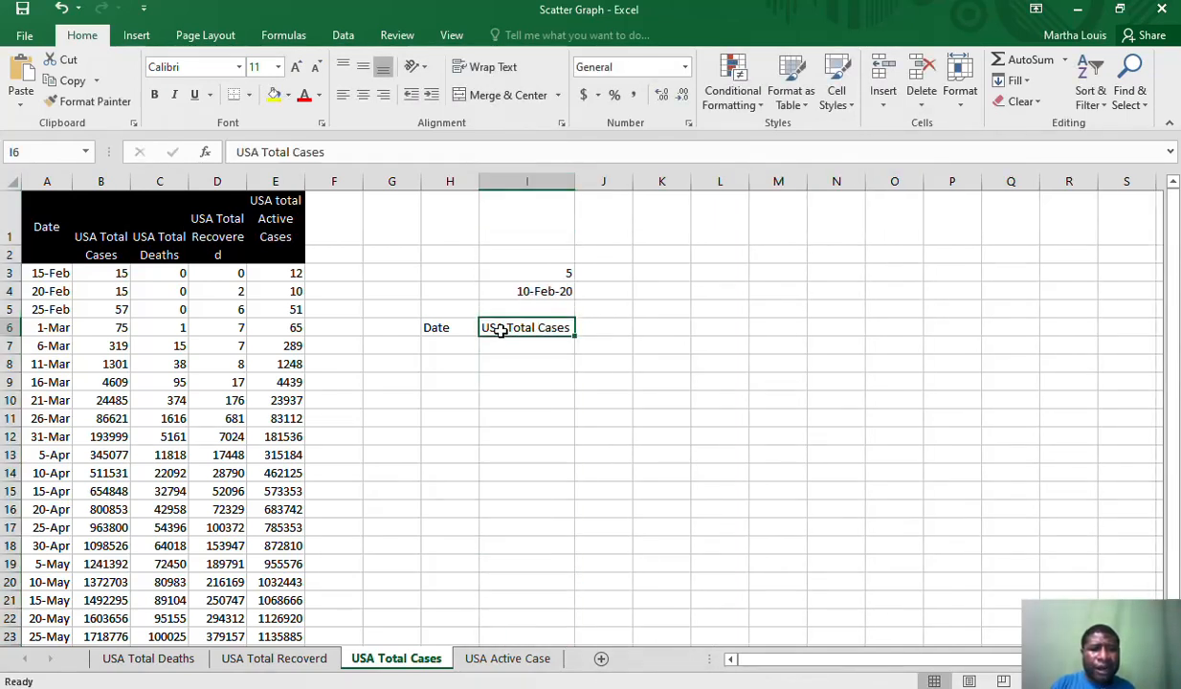
Draw thick solid borders around each of the cells H6 to I7, covering the headings and the row below
click(433, 327)
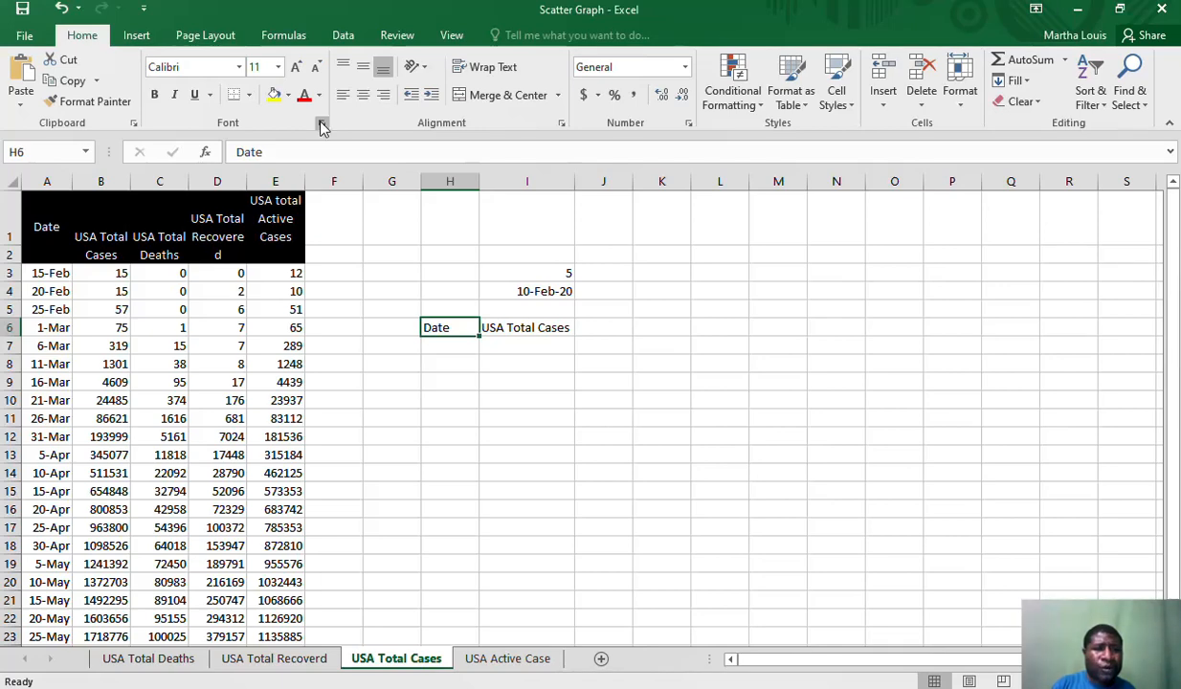
click(249, 96)
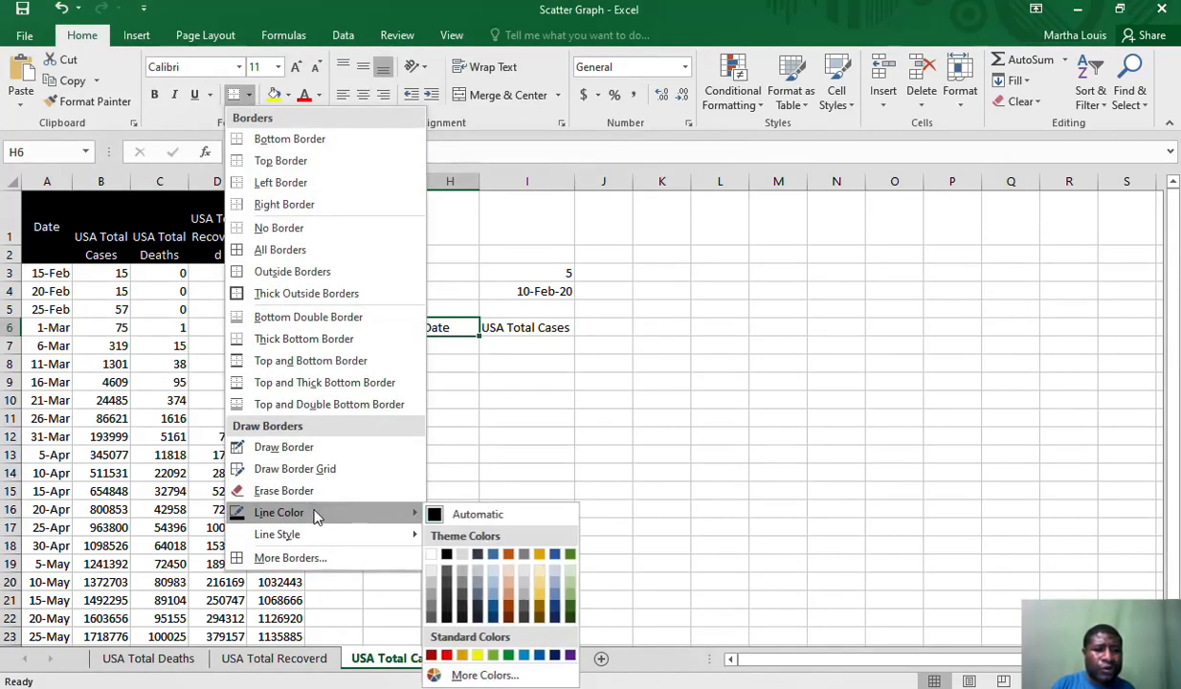
mouse_move(322, 534)
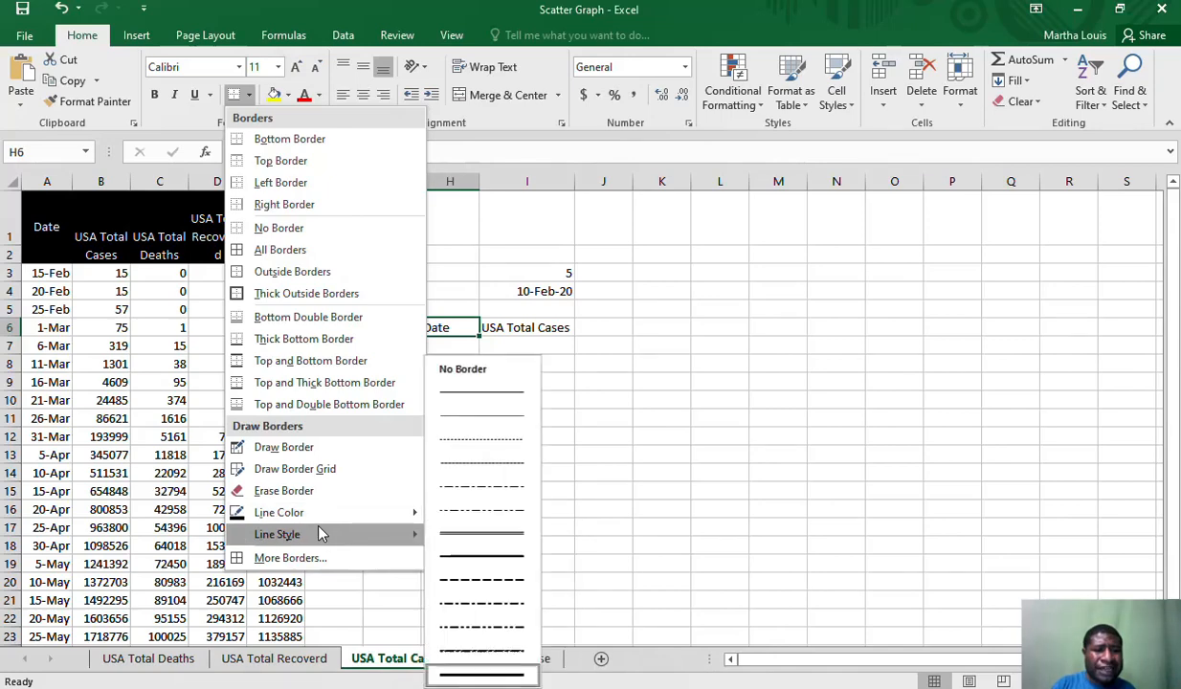
click(483, 677)
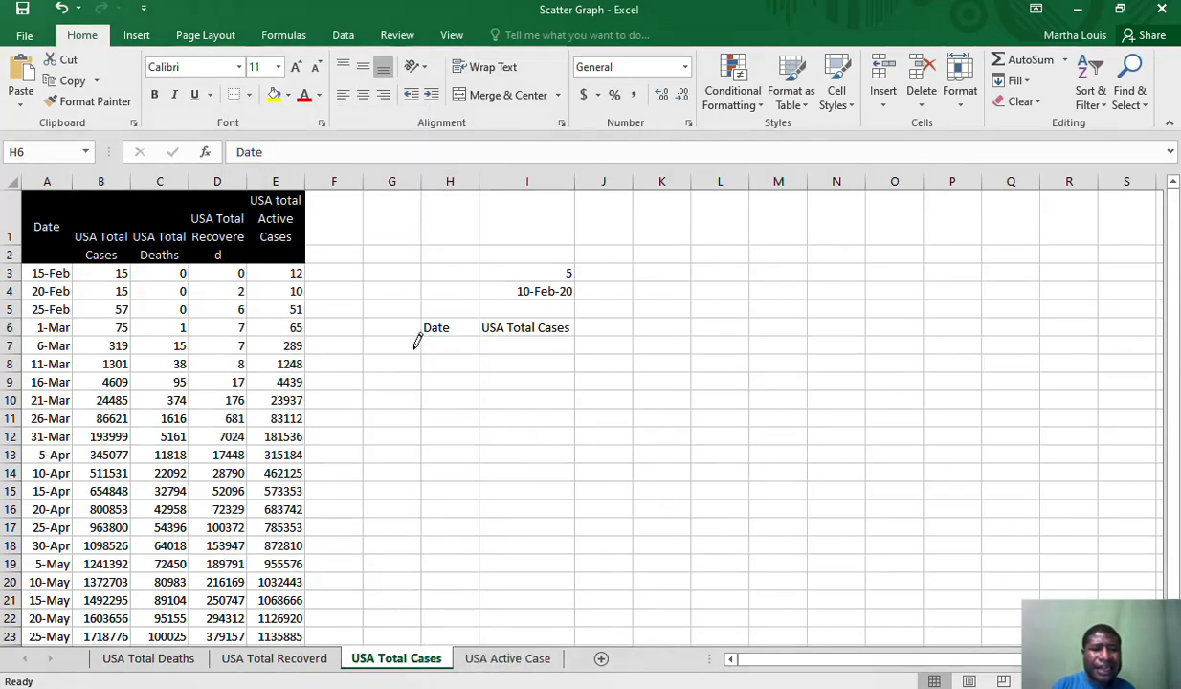
mouse_move(423, 324)
mouse_down()
mouse_move(511, 340)
mouse_move(480, 330)
mouse_move(481, 351)
mouse_move(461, 330)
mouse_move(493, 325)
mouse_up()
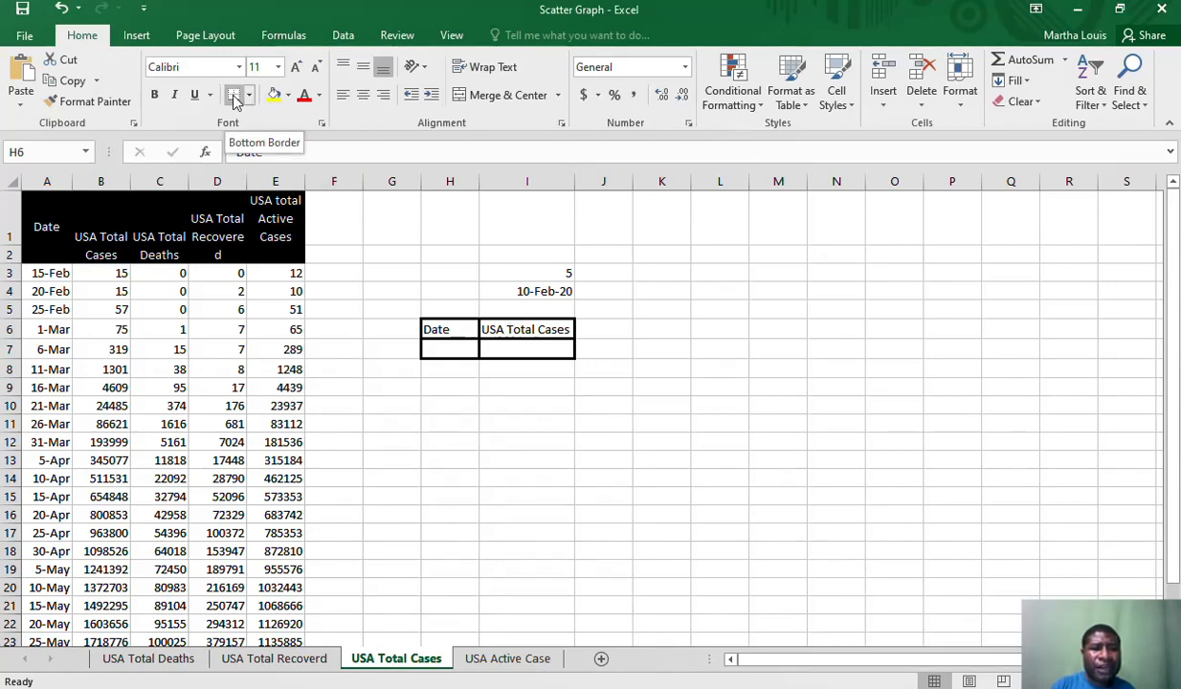
click(428, 270)
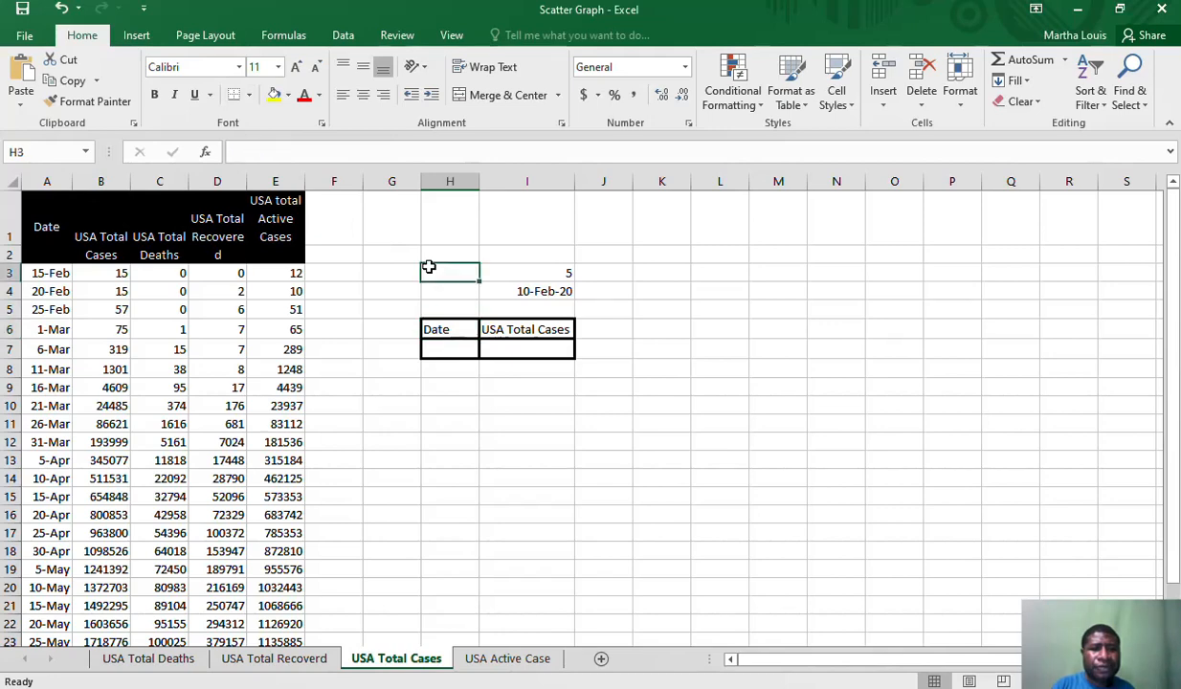
click(609, 343)
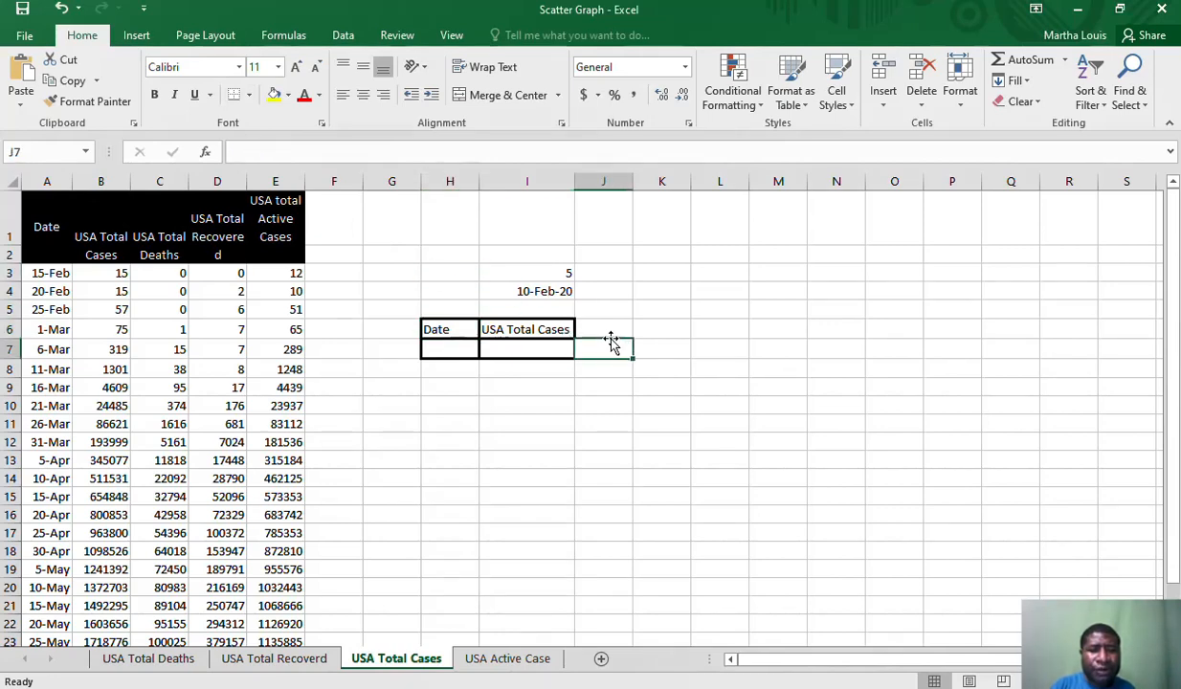
Enter the formula =I3+I4 in cell H7 under the Date heading and widen column H slightly
click(454, 347)
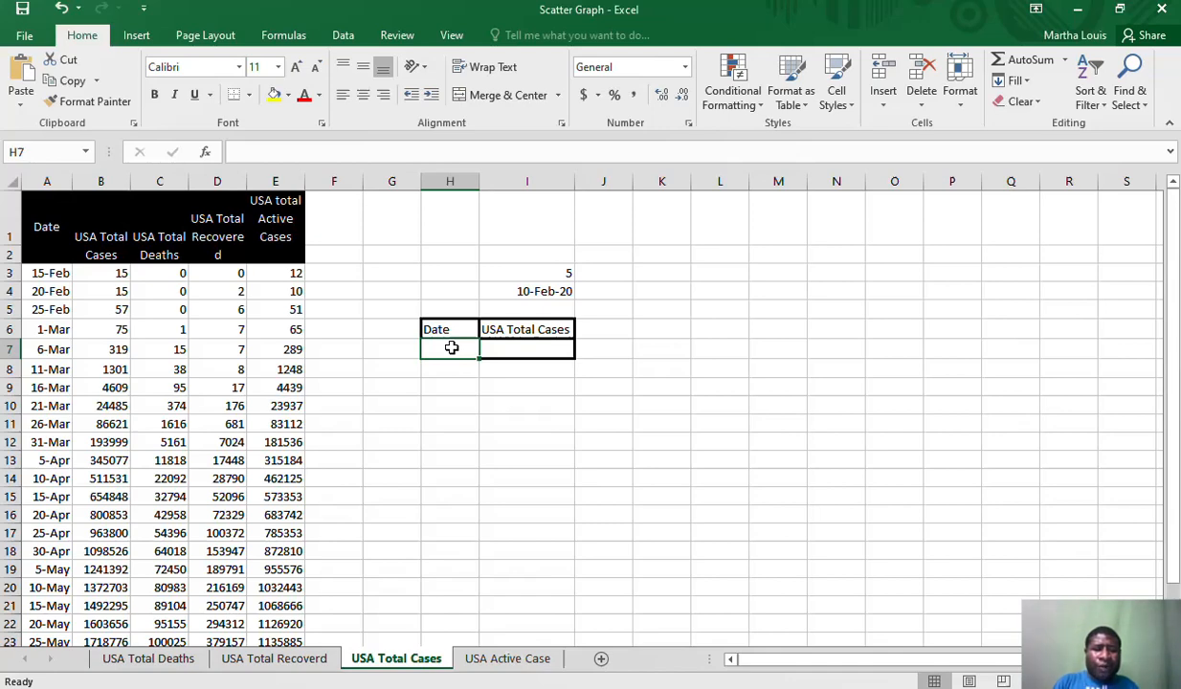
text(=)
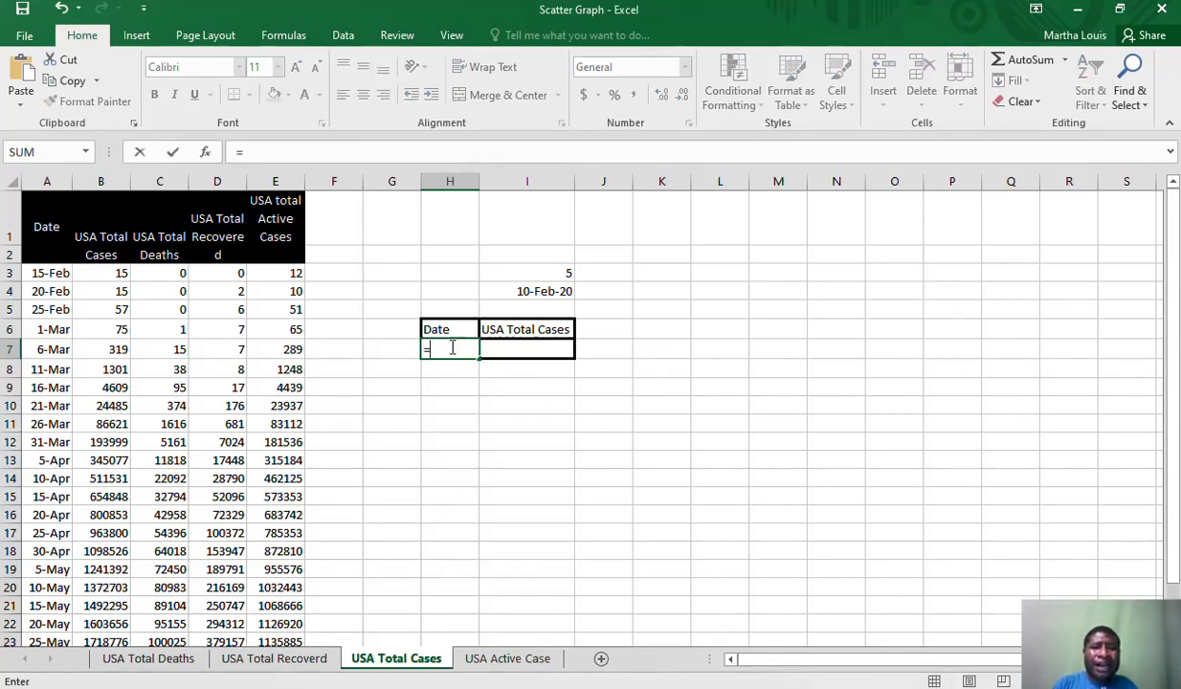
click(551, 275)
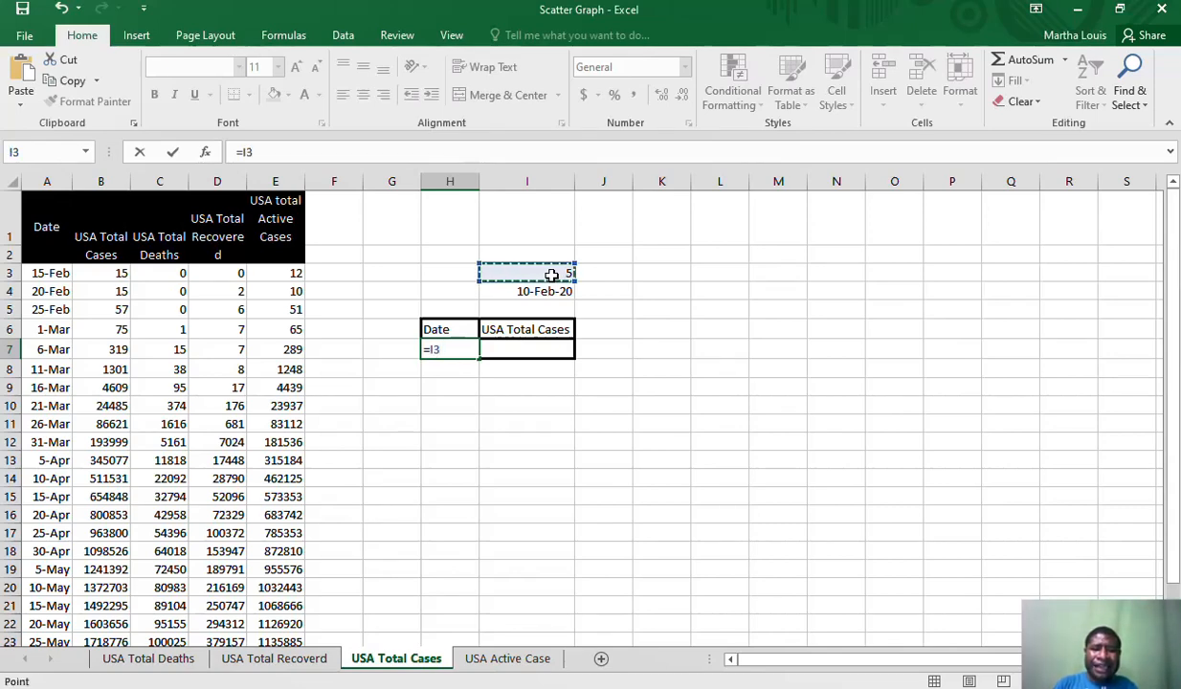
text(+)
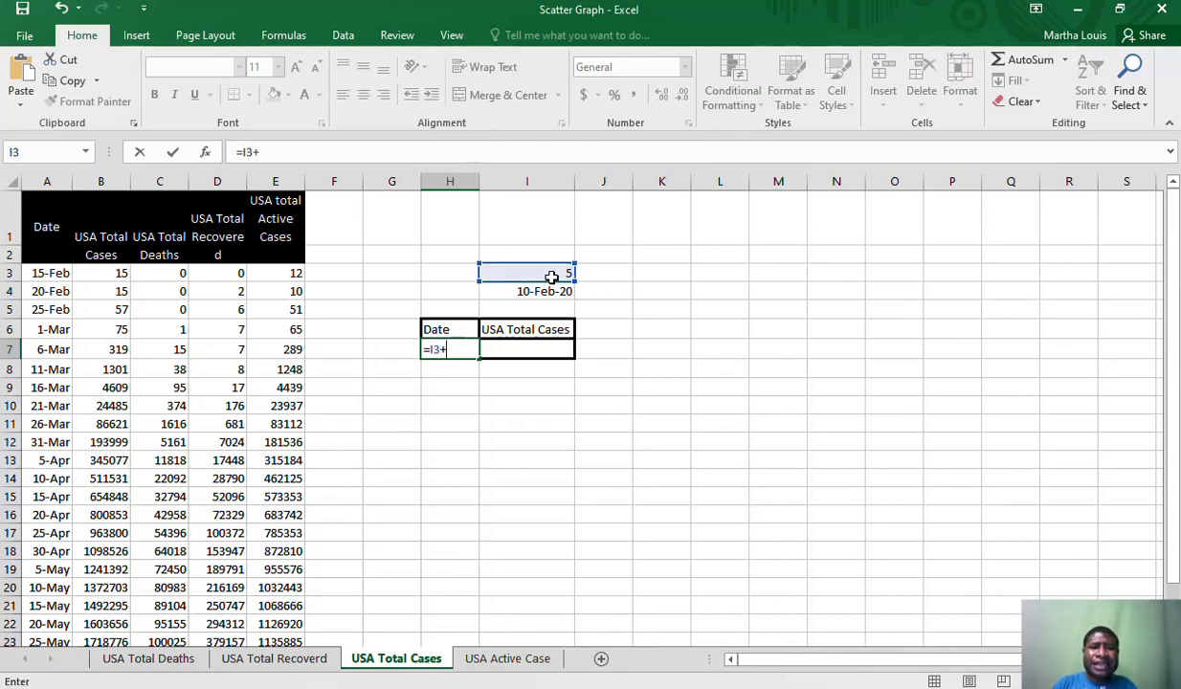
click(551, 291)
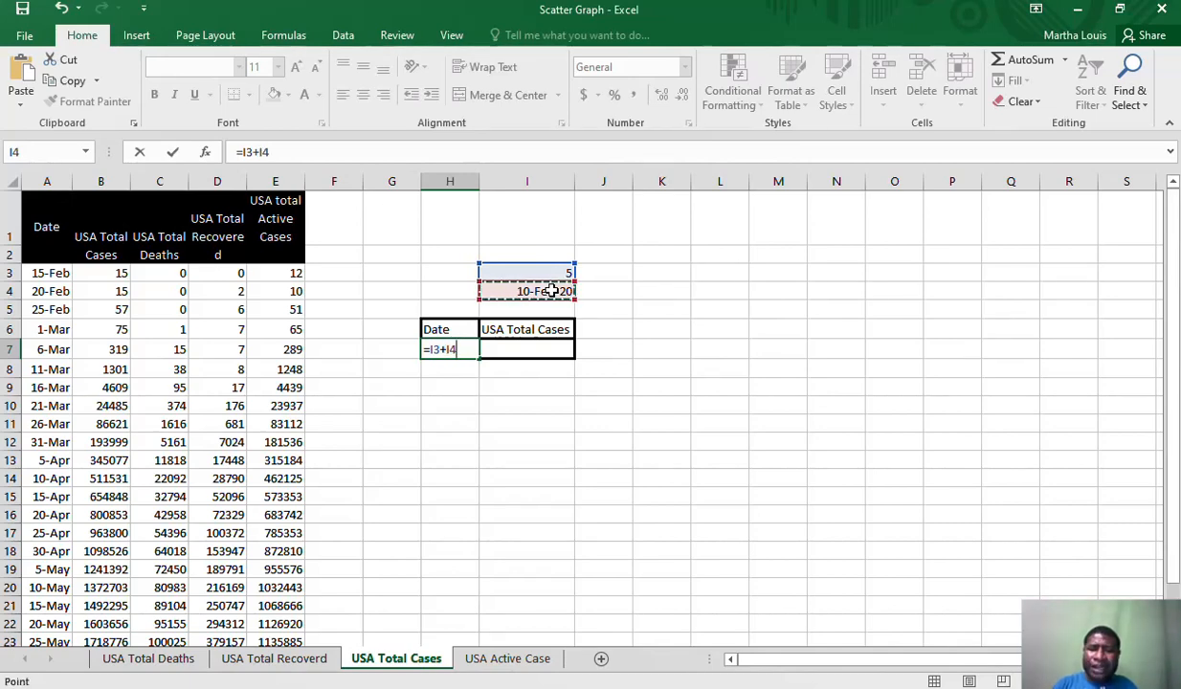
key(Return)
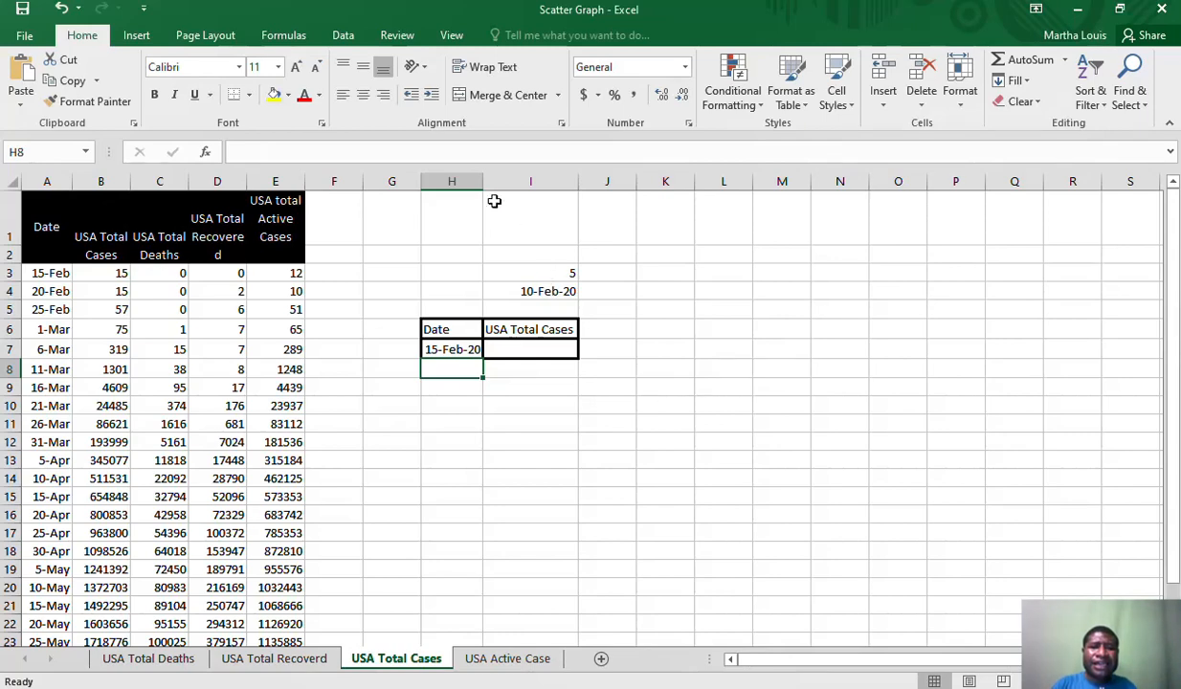
drag(483, 182, 498, 184)
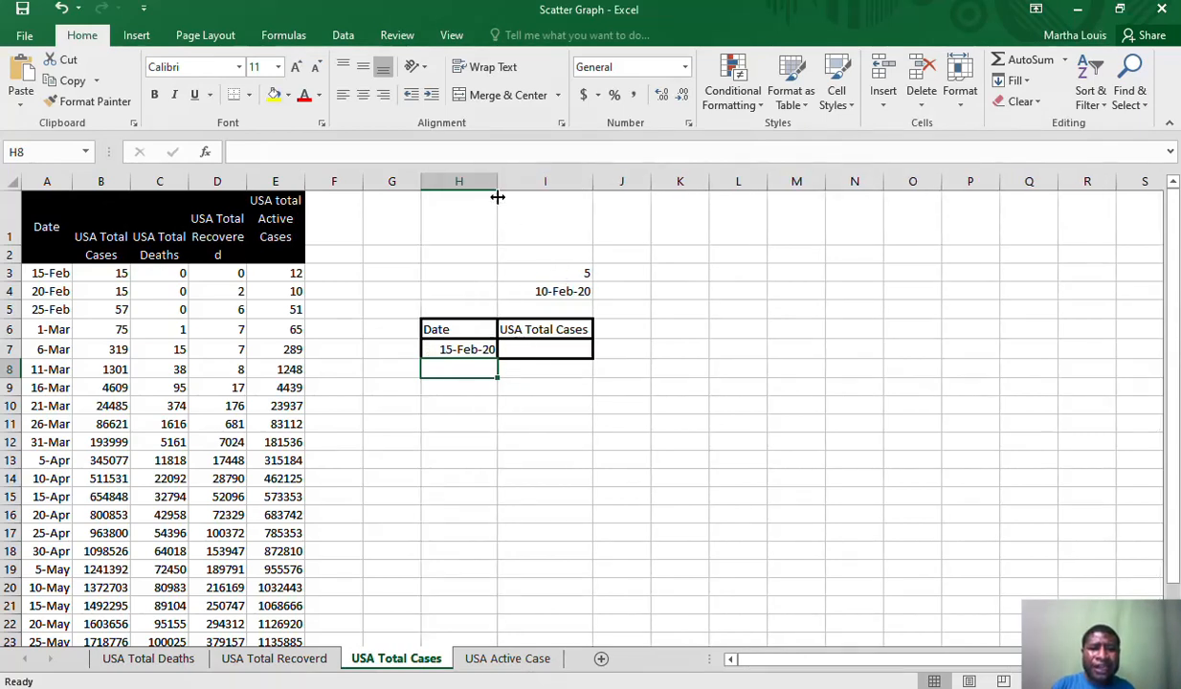
Check the date formula in H7 against its source cells I3 and I4 and the first table date in A3
drag(546, 270, 545, 283)
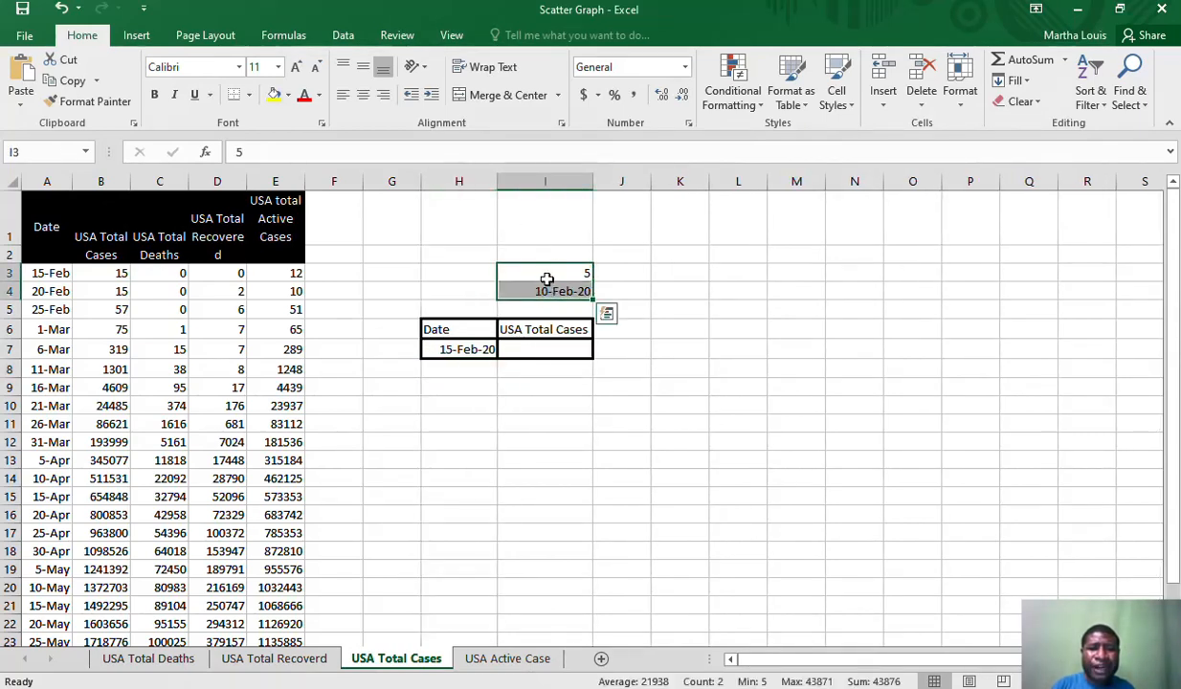
click(543, 273)
click(544, 290)
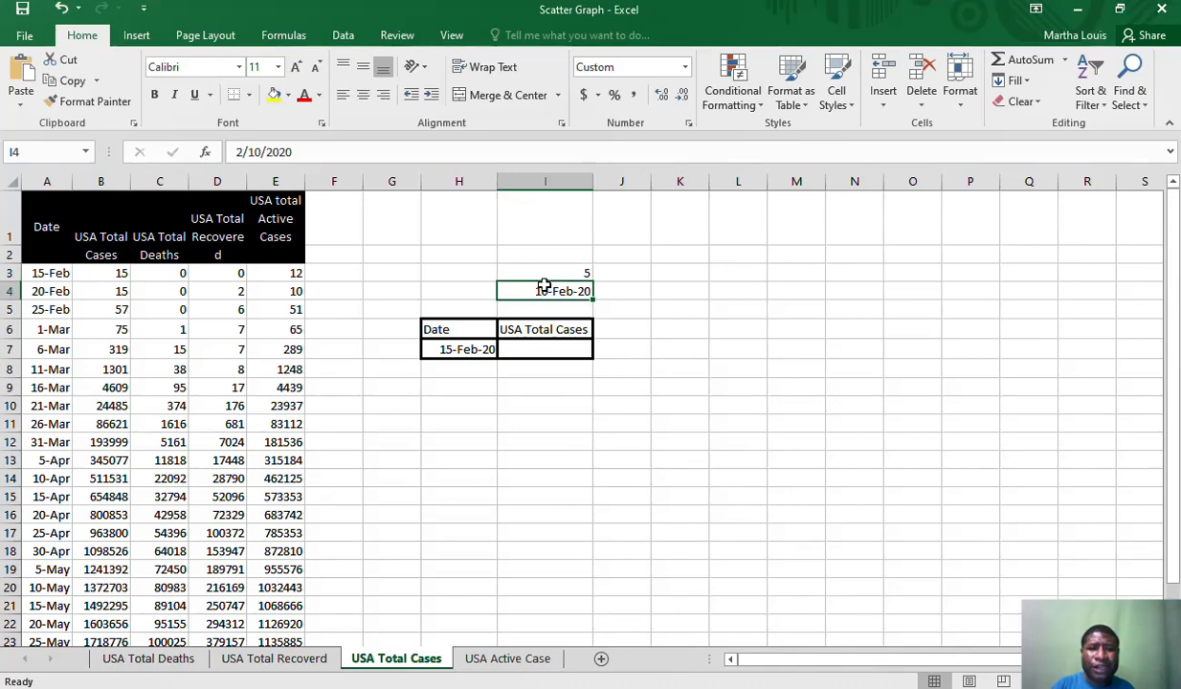
click(459, 351)
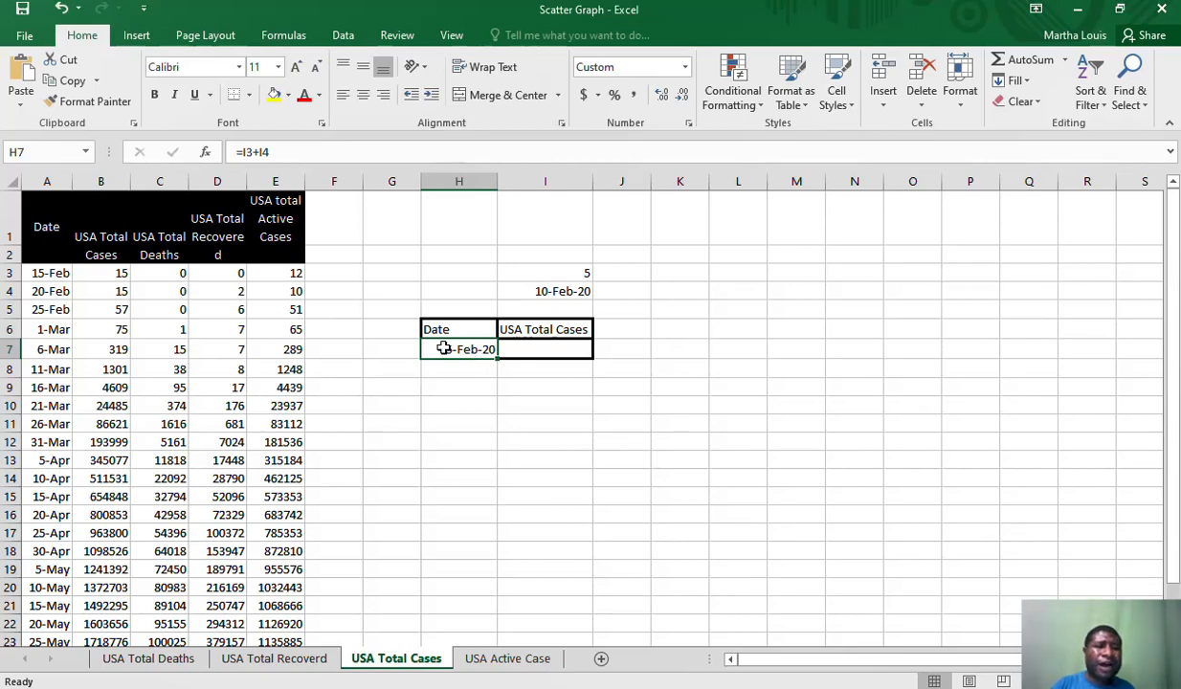
click(61, 272)
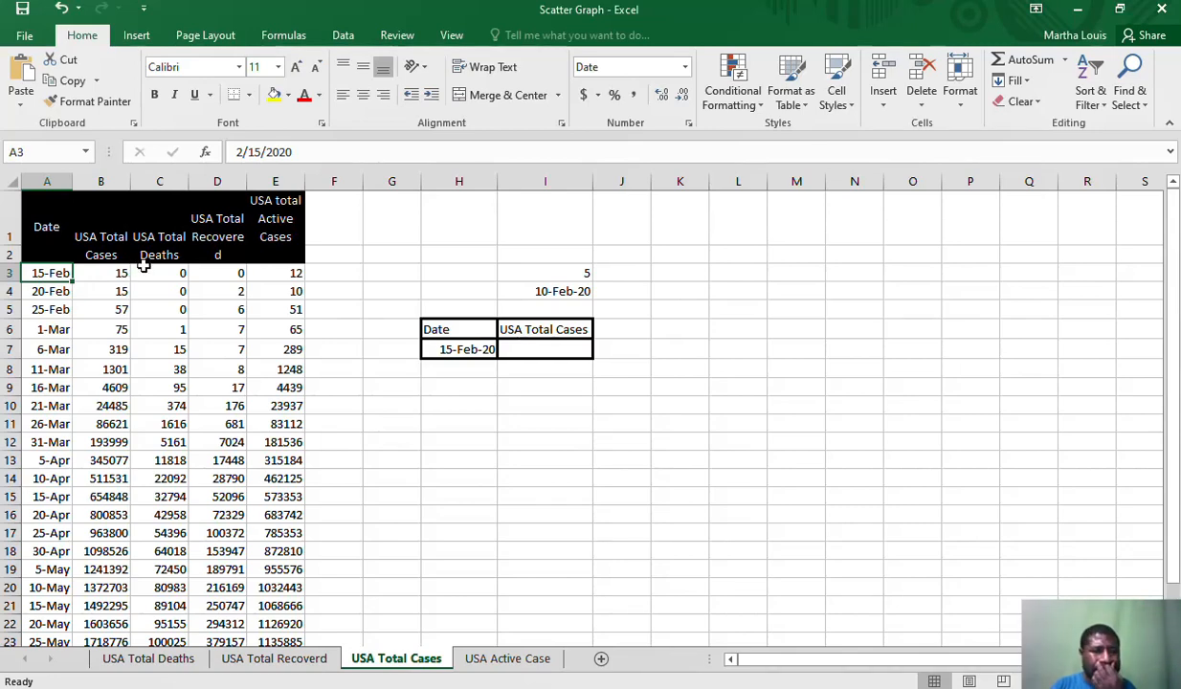
Start a VLOOKUP formula in cell I7 under USA Total Cases, using H7 as the lookup value
click(566, 349)
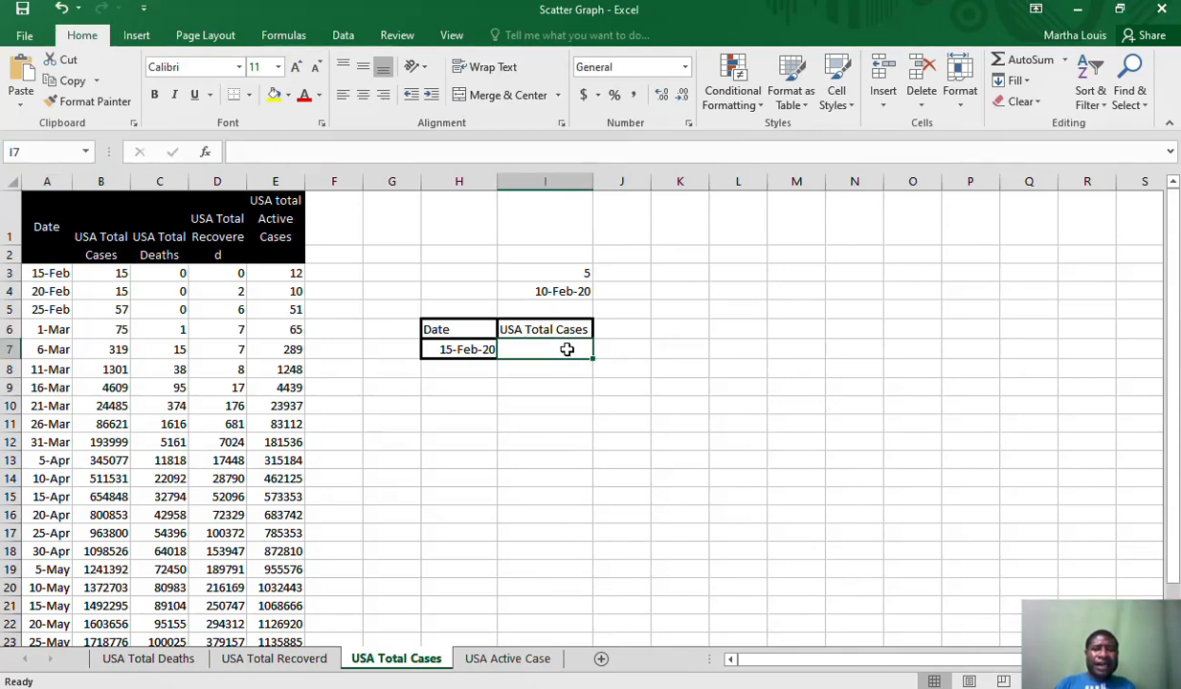
text(=)
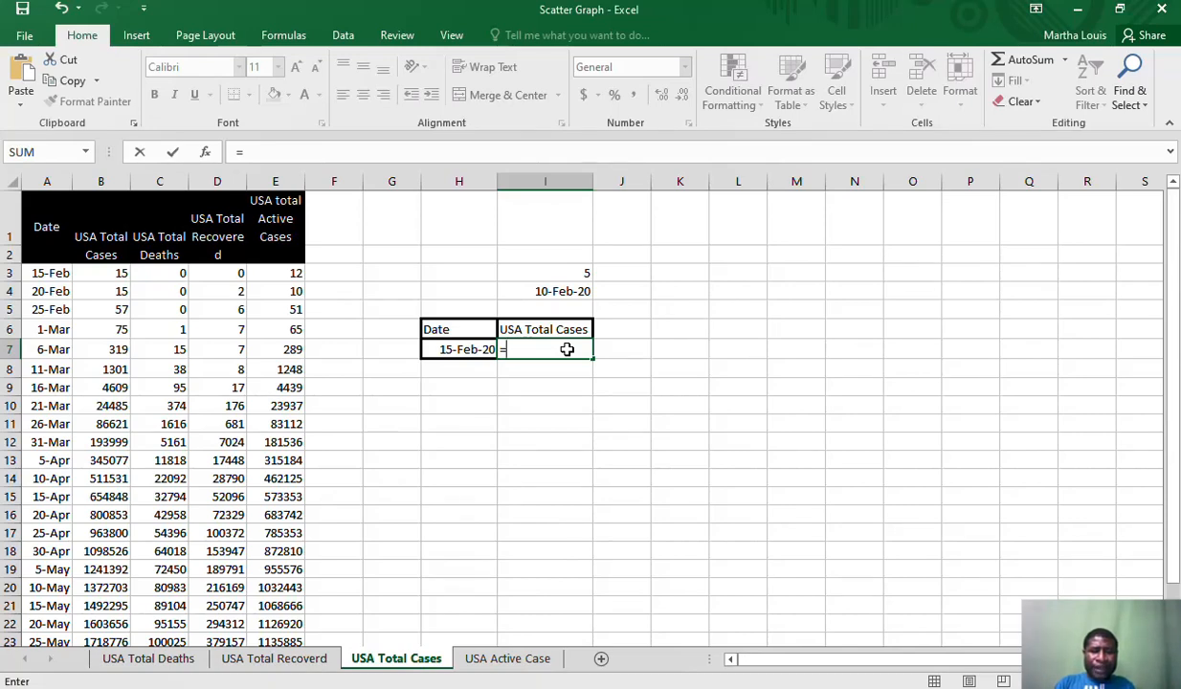
text(vl)
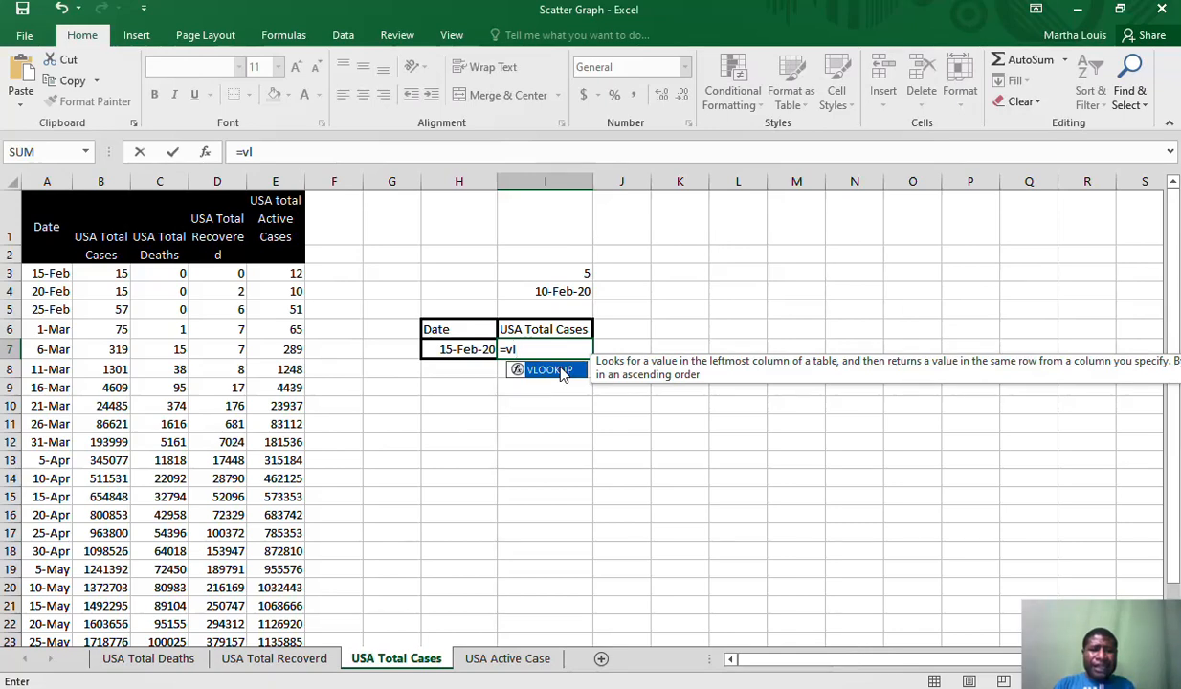
double_click(563, 371)
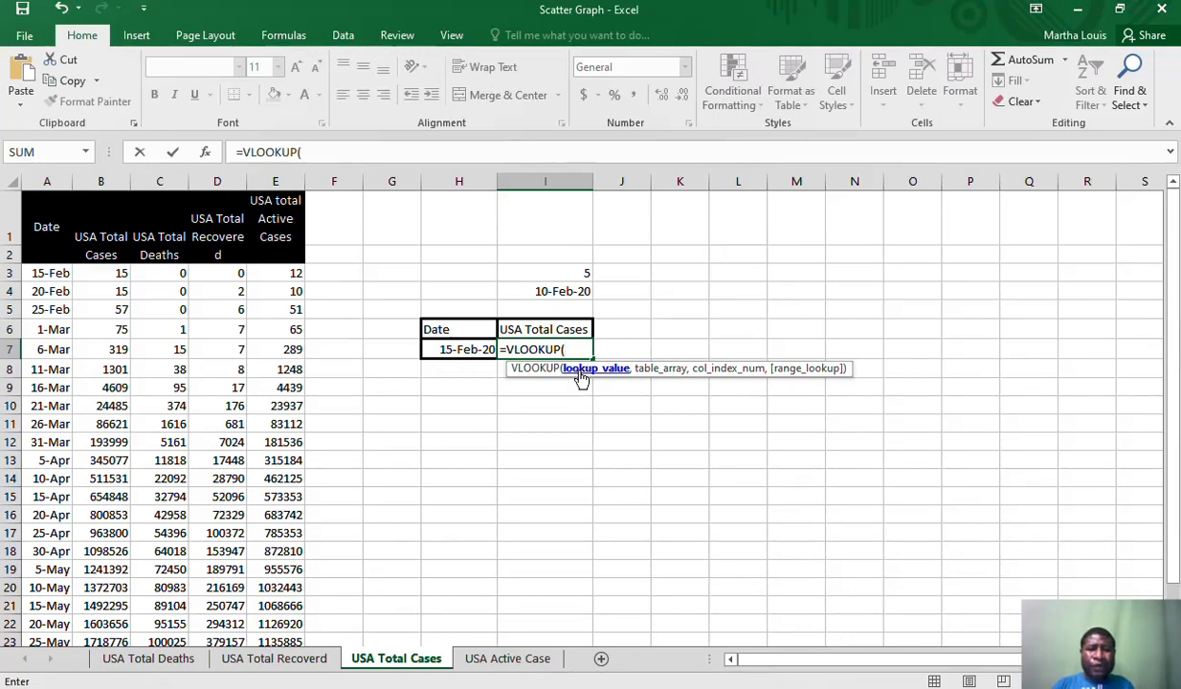
click(457, 350)
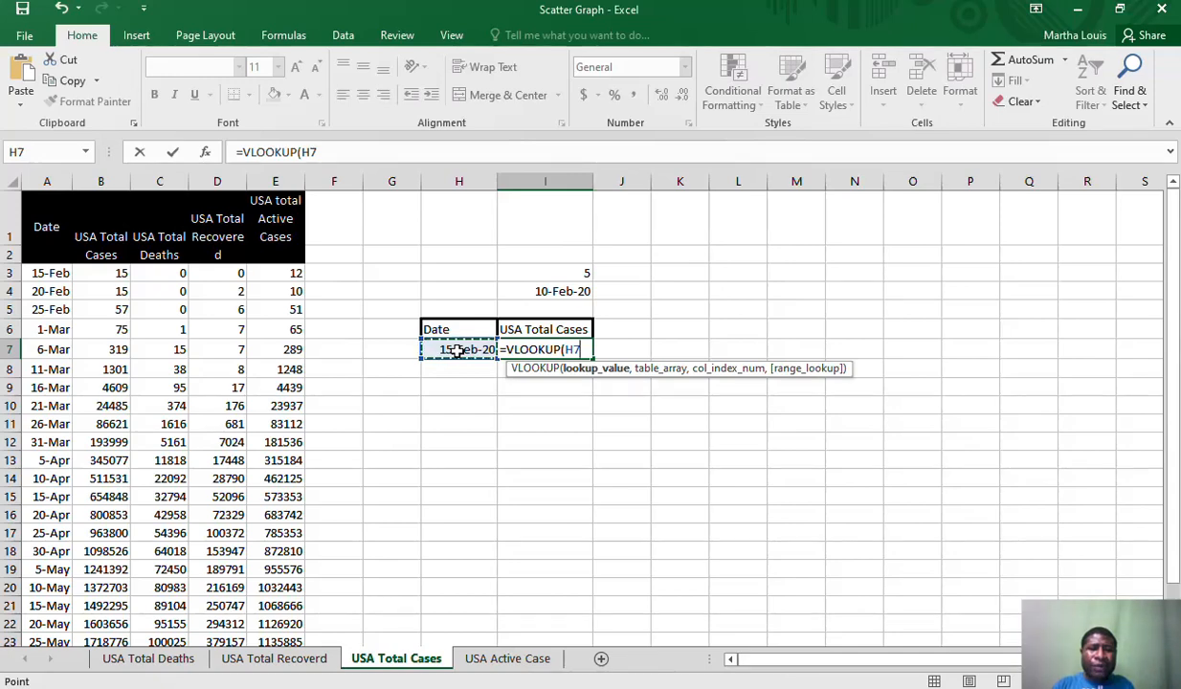
text(,)
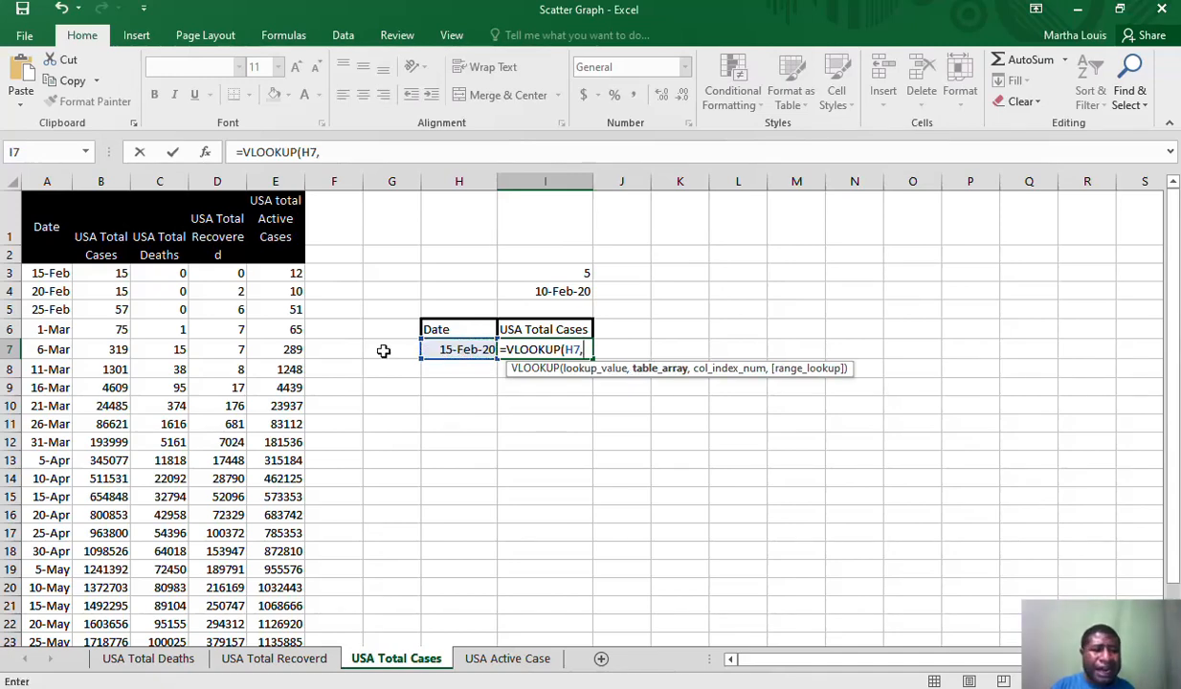
Complete the VLOOKUP in I7 with table range A3:E27, column index 2 and exact match (FALSE)
click(50, 272)
drag(57, 273, 298, 608)
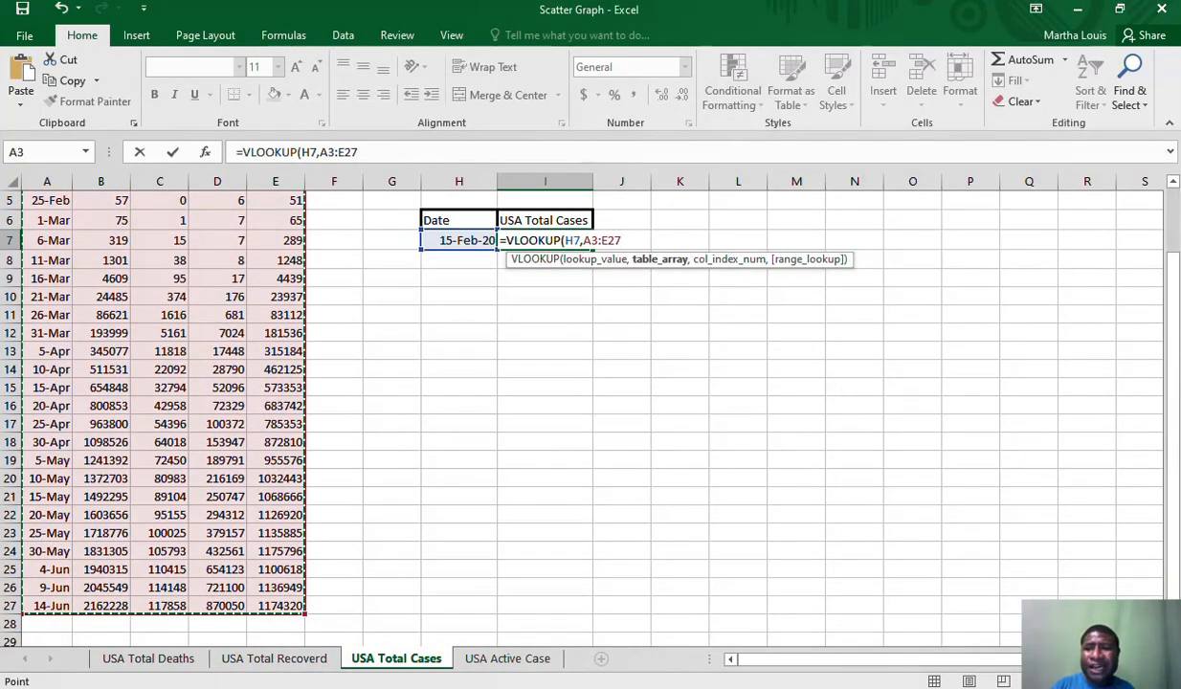
drag(1173, 351, 1173, 285)
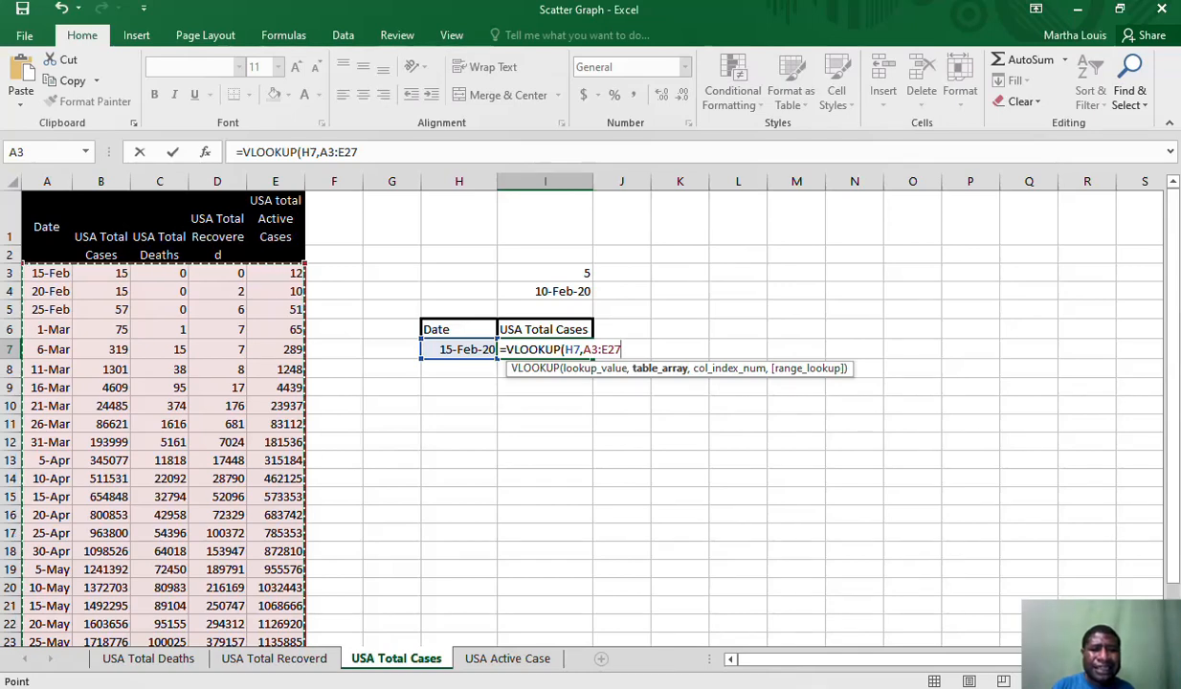
text(,2)
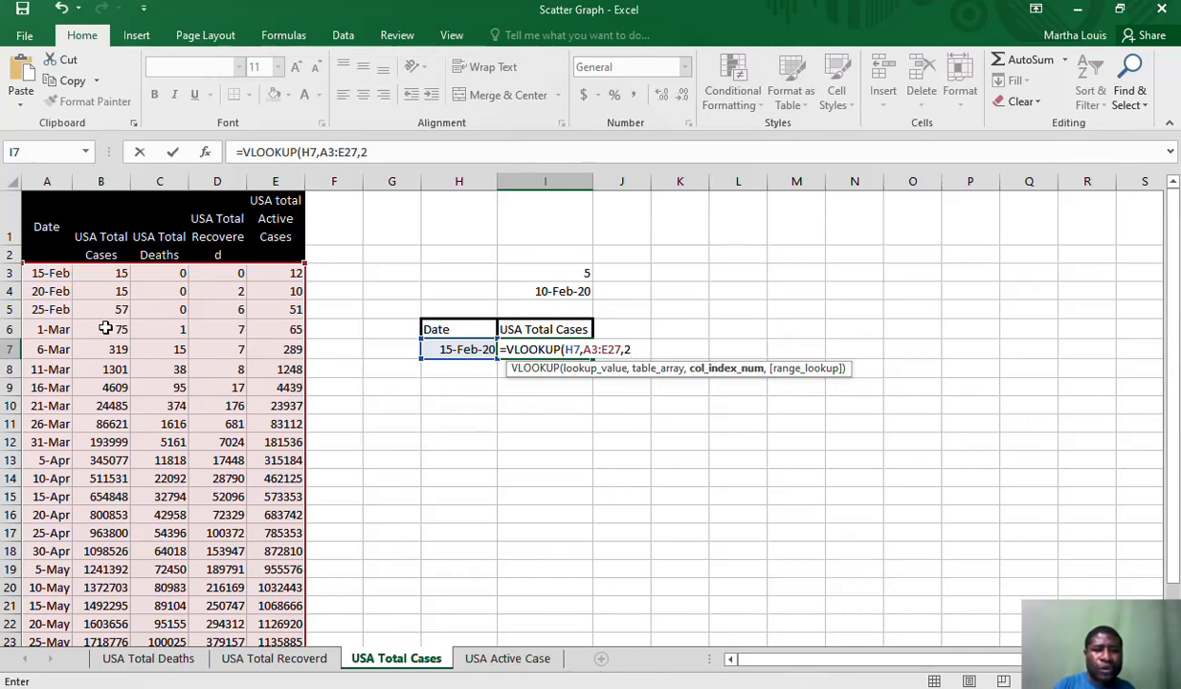
text(,)
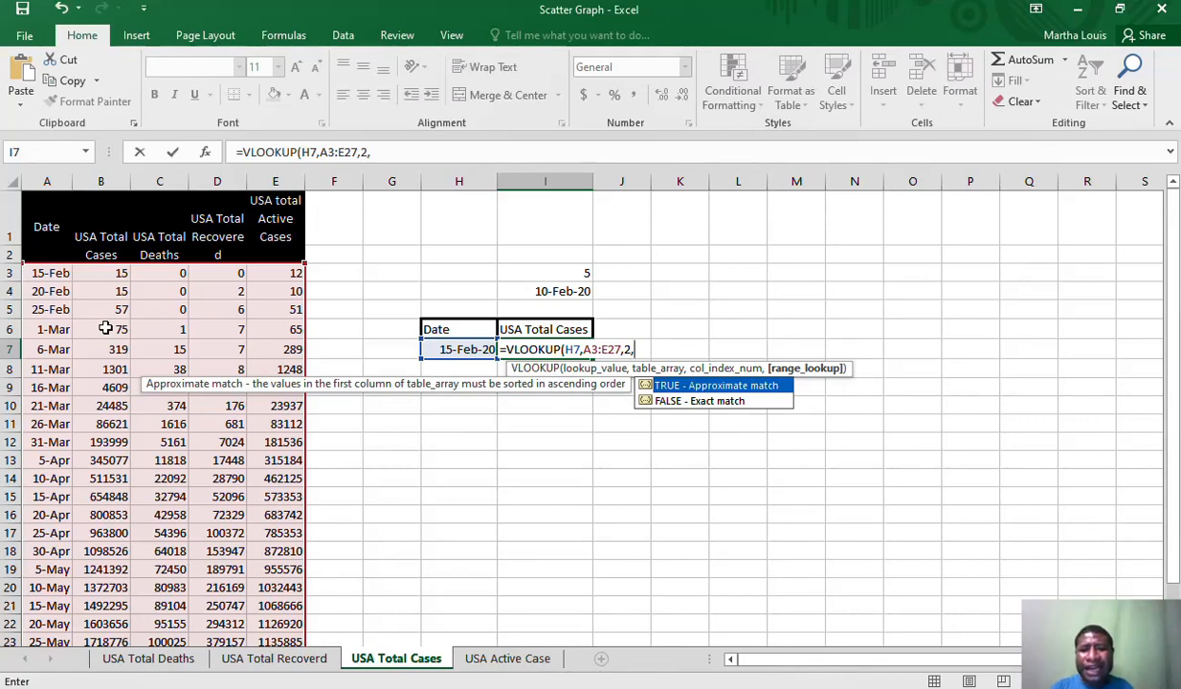
double_click(673, 406)
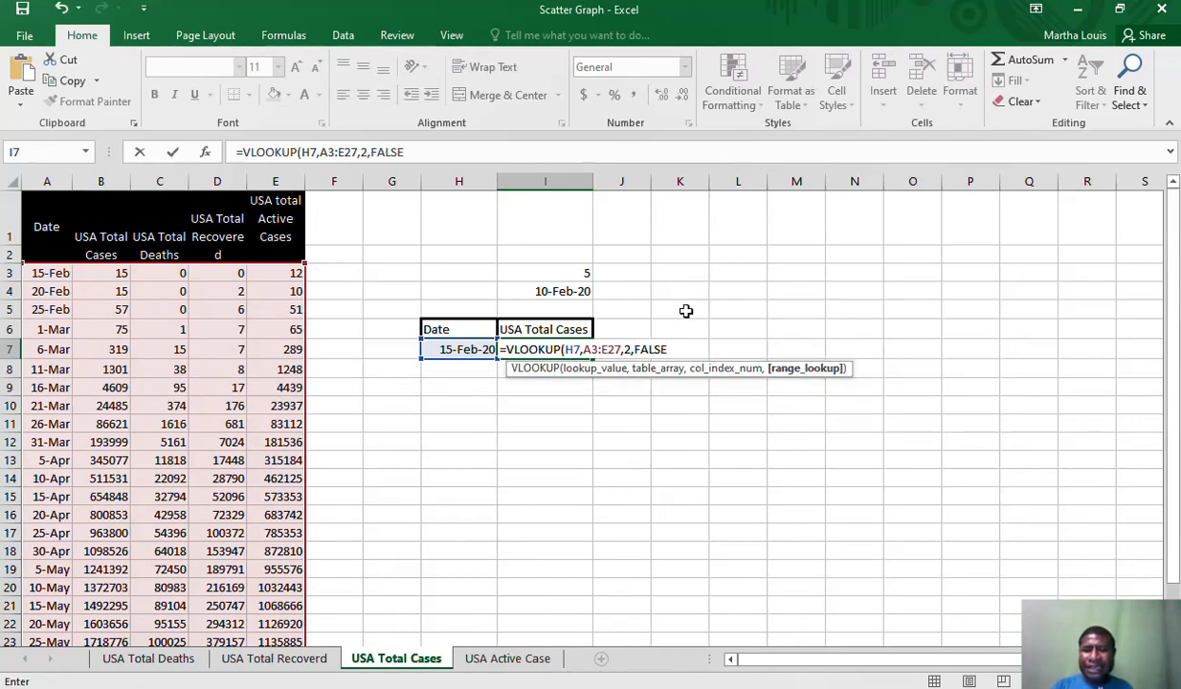
key(Return)
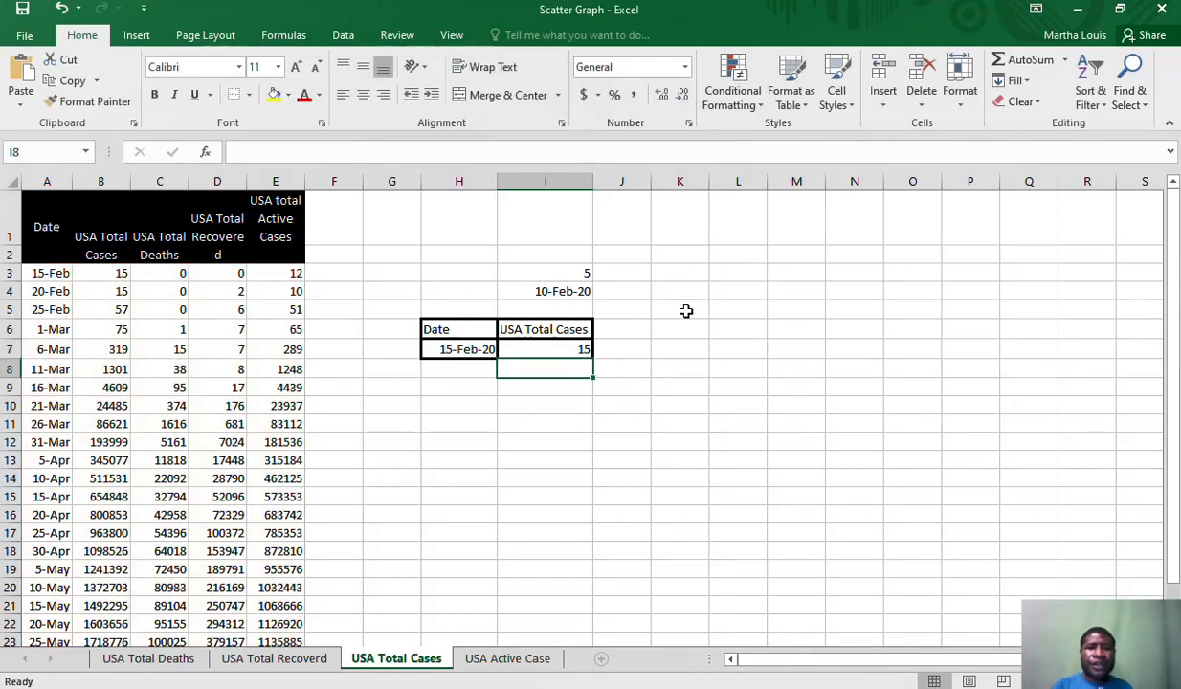
Review the formulas in H7 and I7, and set the day offset in cell I3 to 10
click(466, 350)
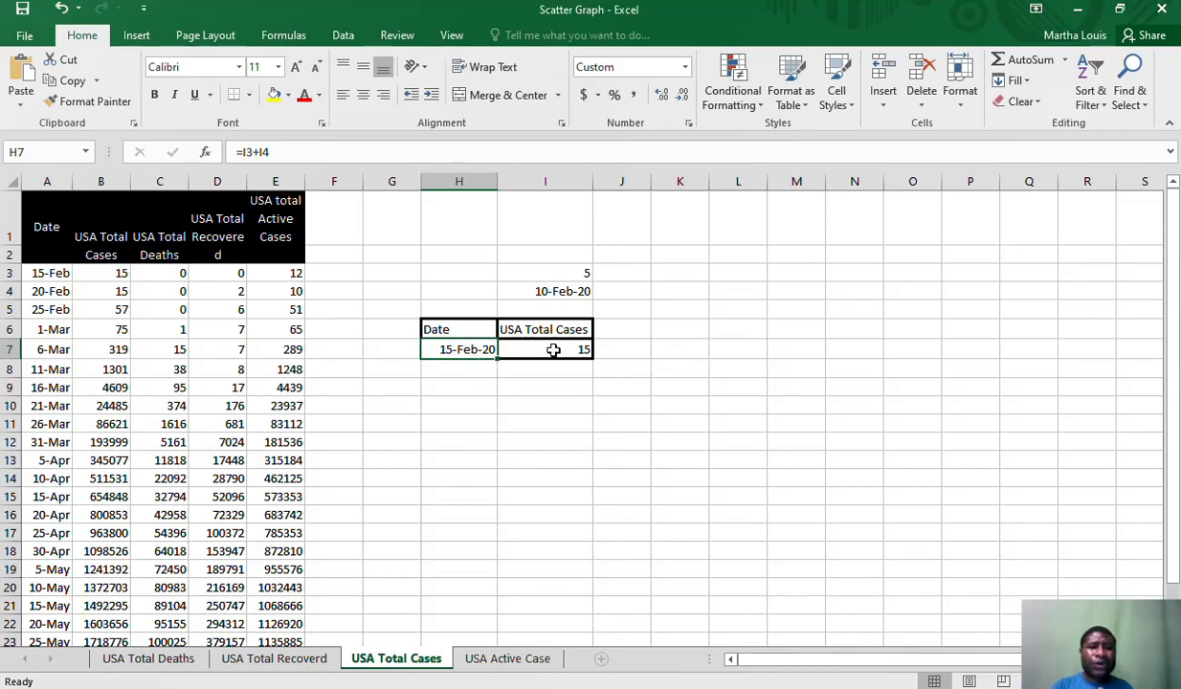
click(553, 350)
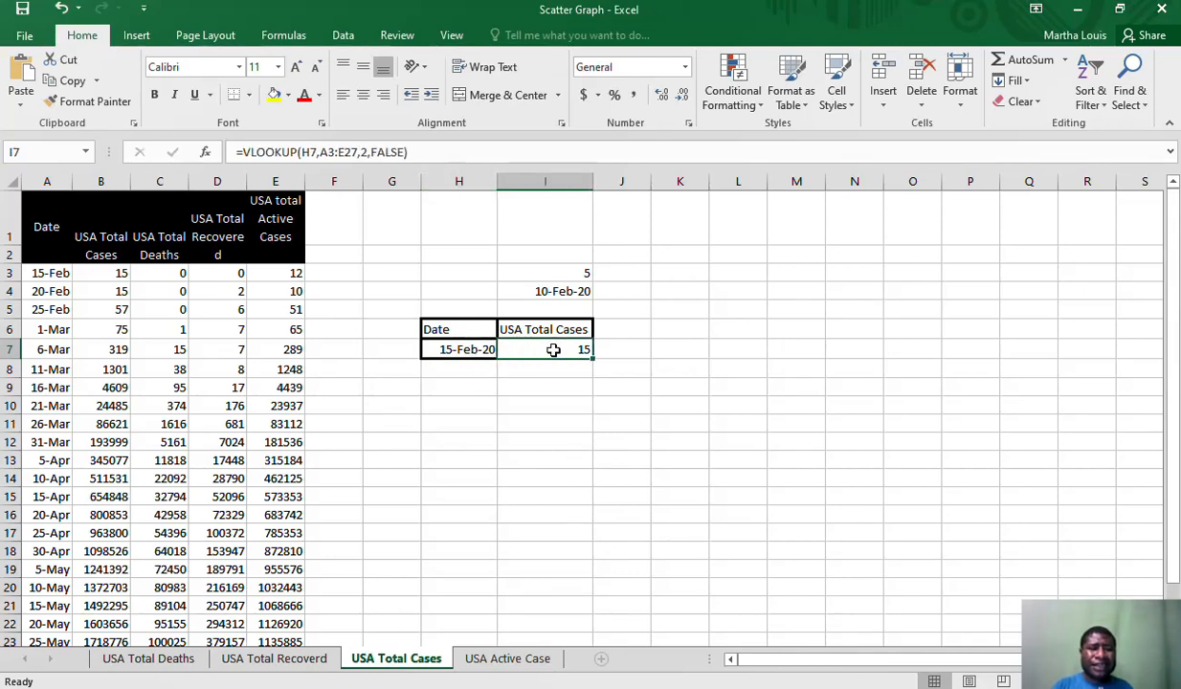
click(582, 274)
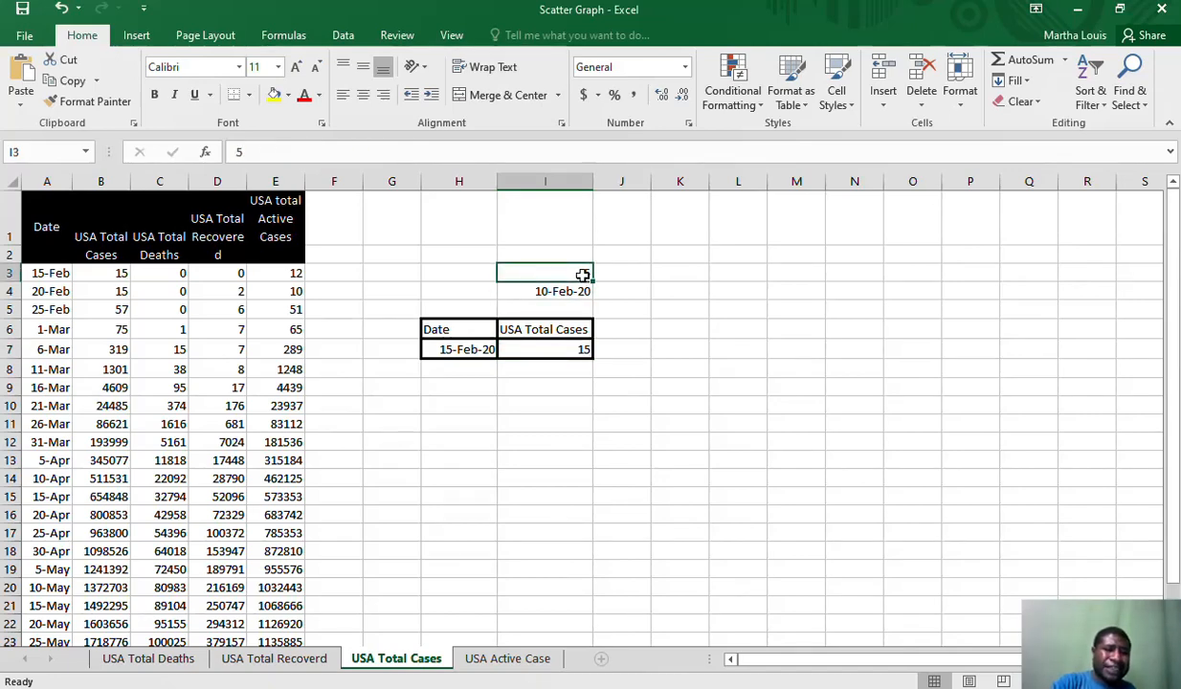
text(10)
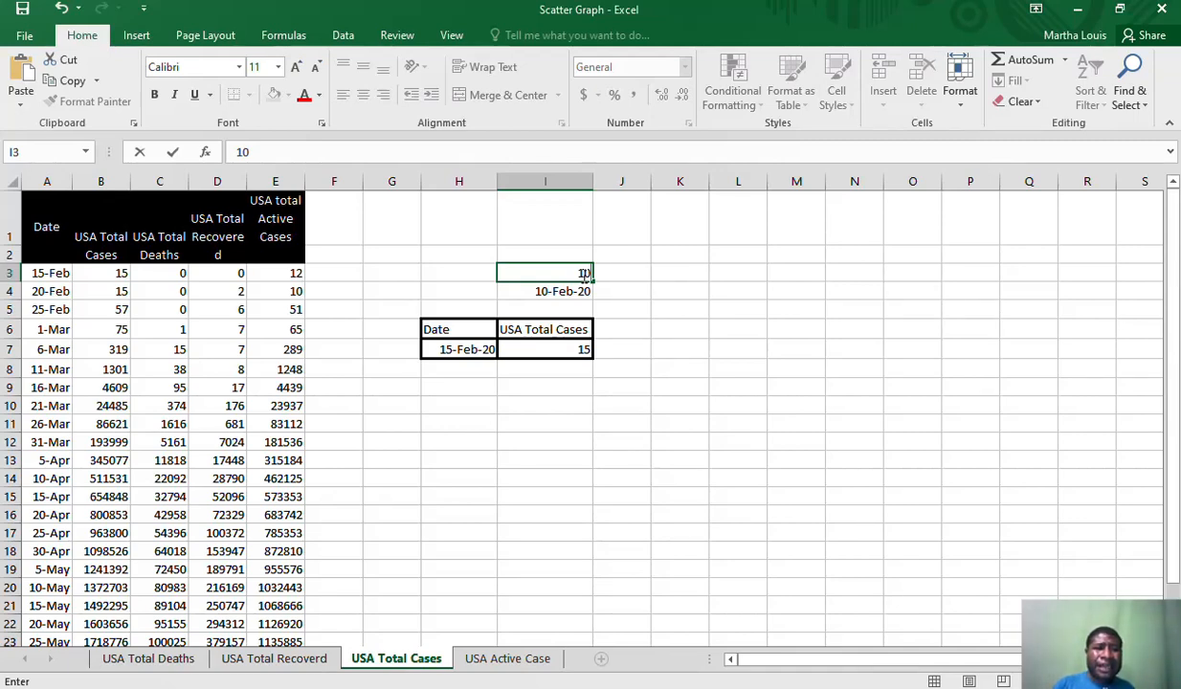
key(Return)
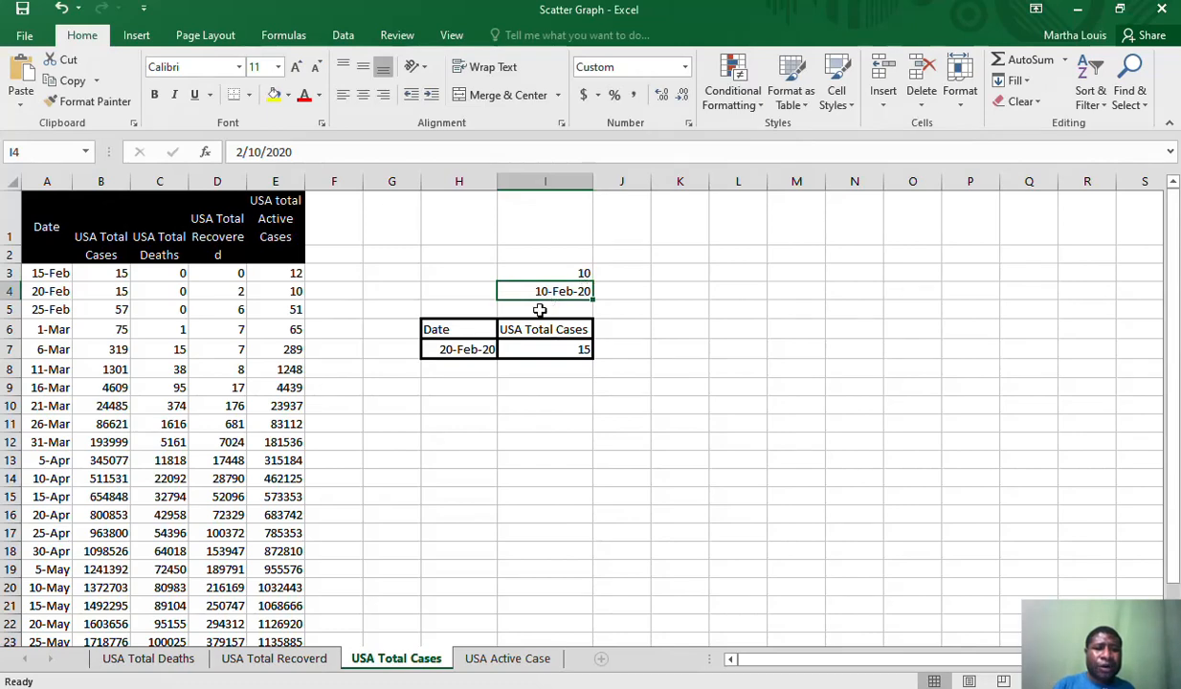
Set the day offset in cell I3 to 15 and compare the date and total cases in H7:I7 with the matching table row
click(462, 351)
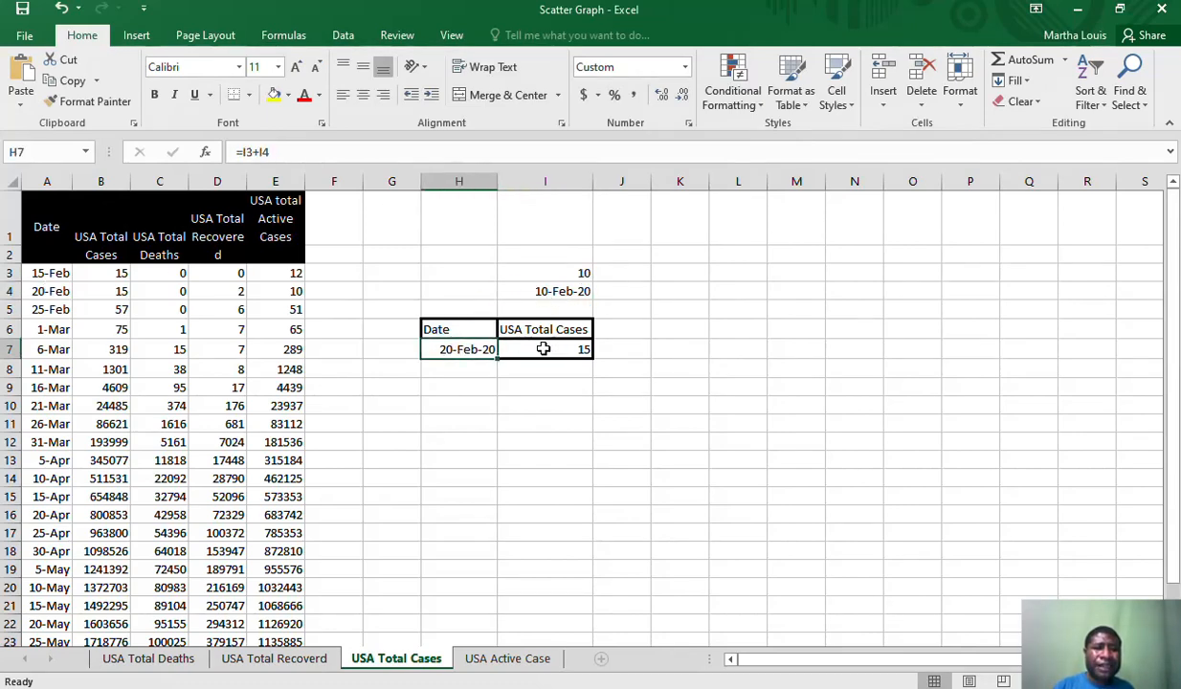
click(562, 274)
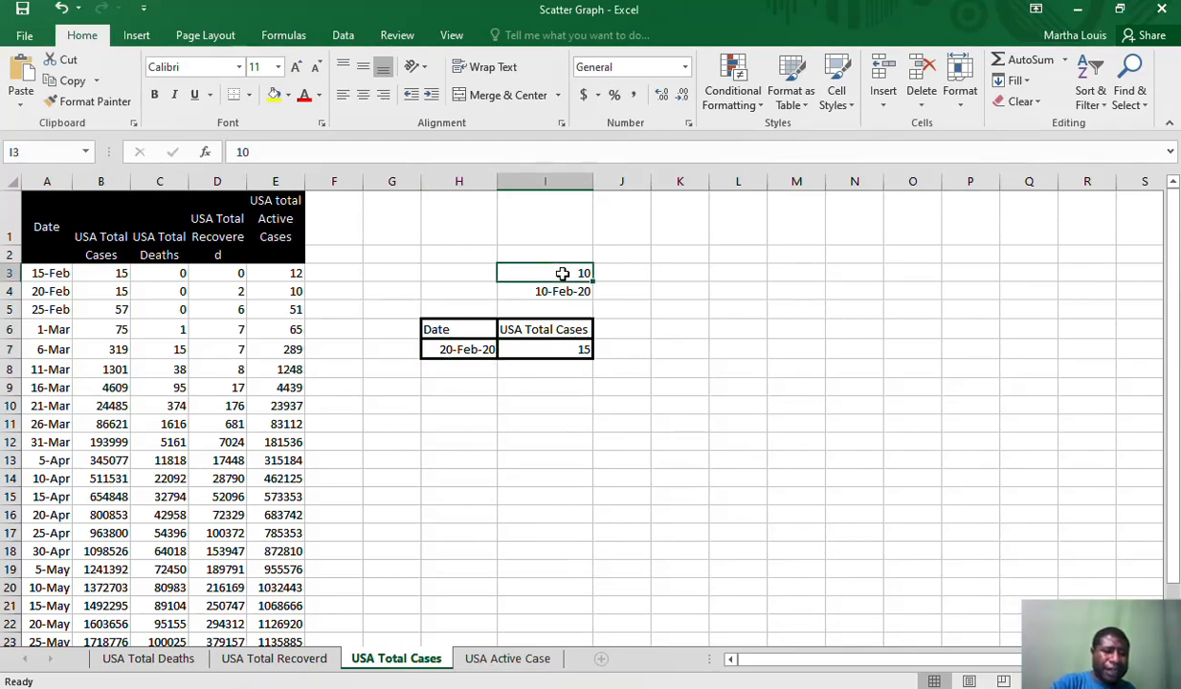
text(15)
key(Return)
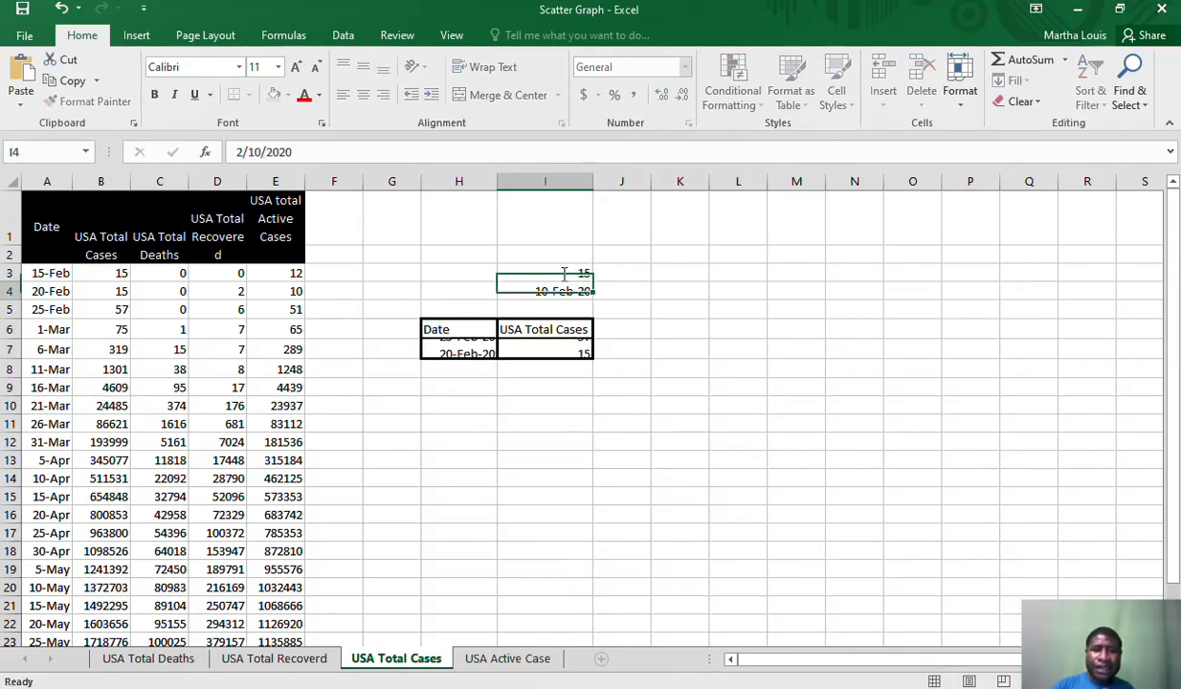
click(460, 350)
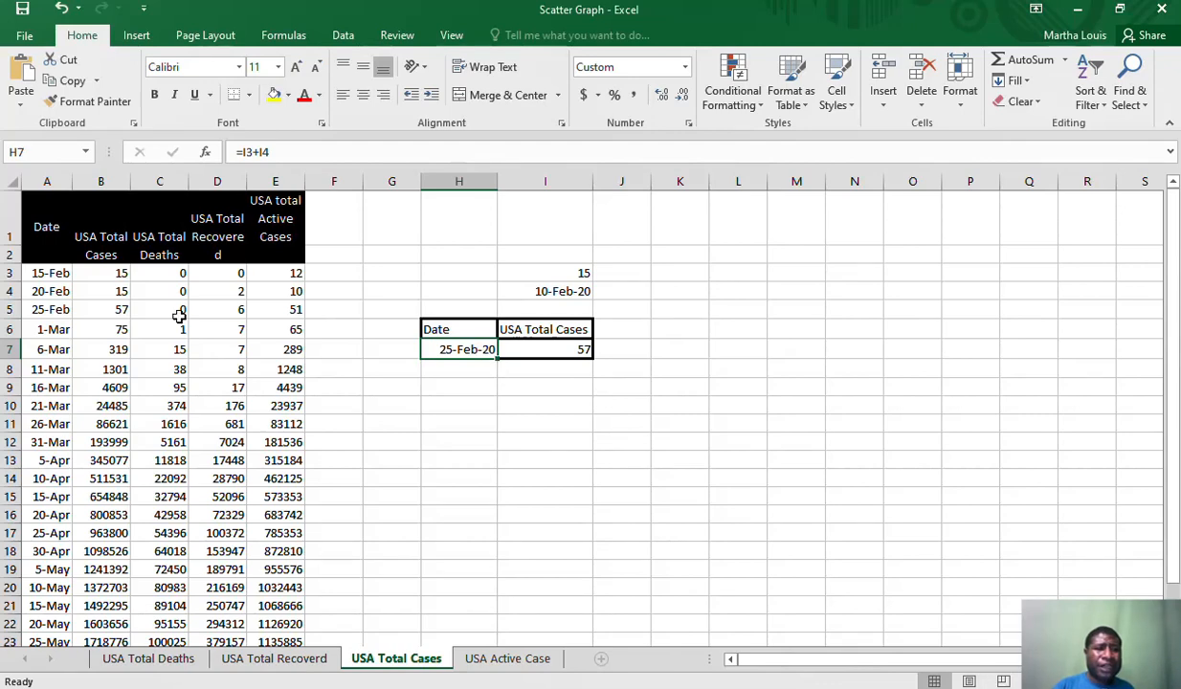
click(121, 308)
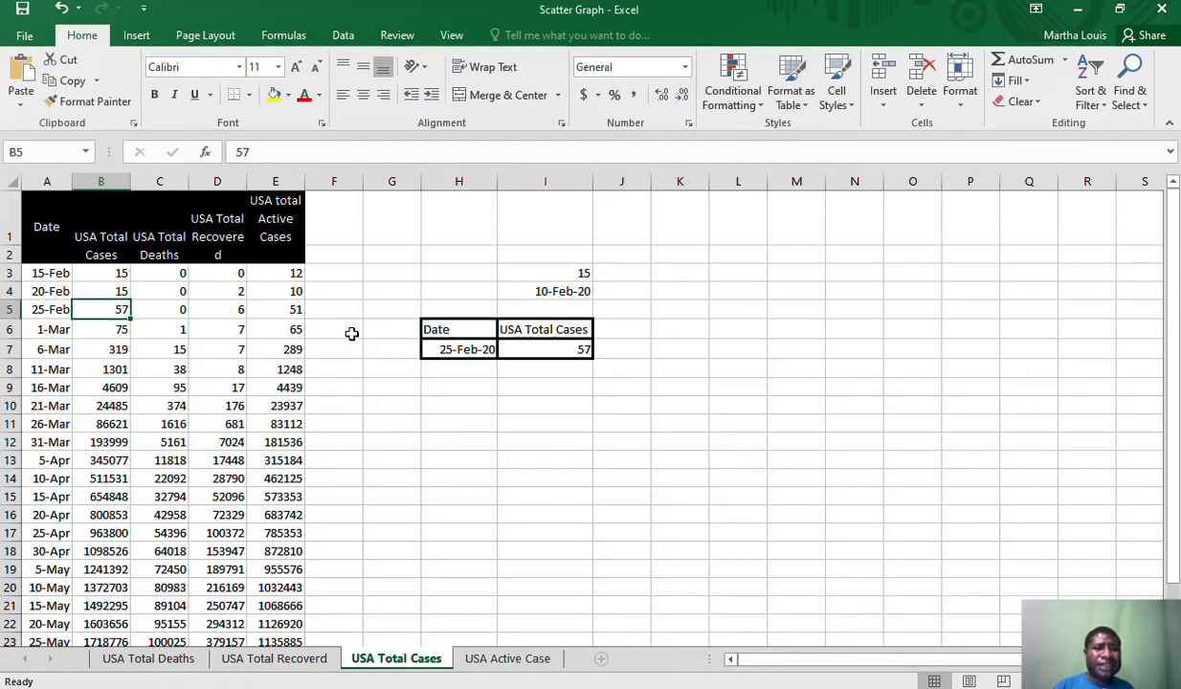
click(637, 343)
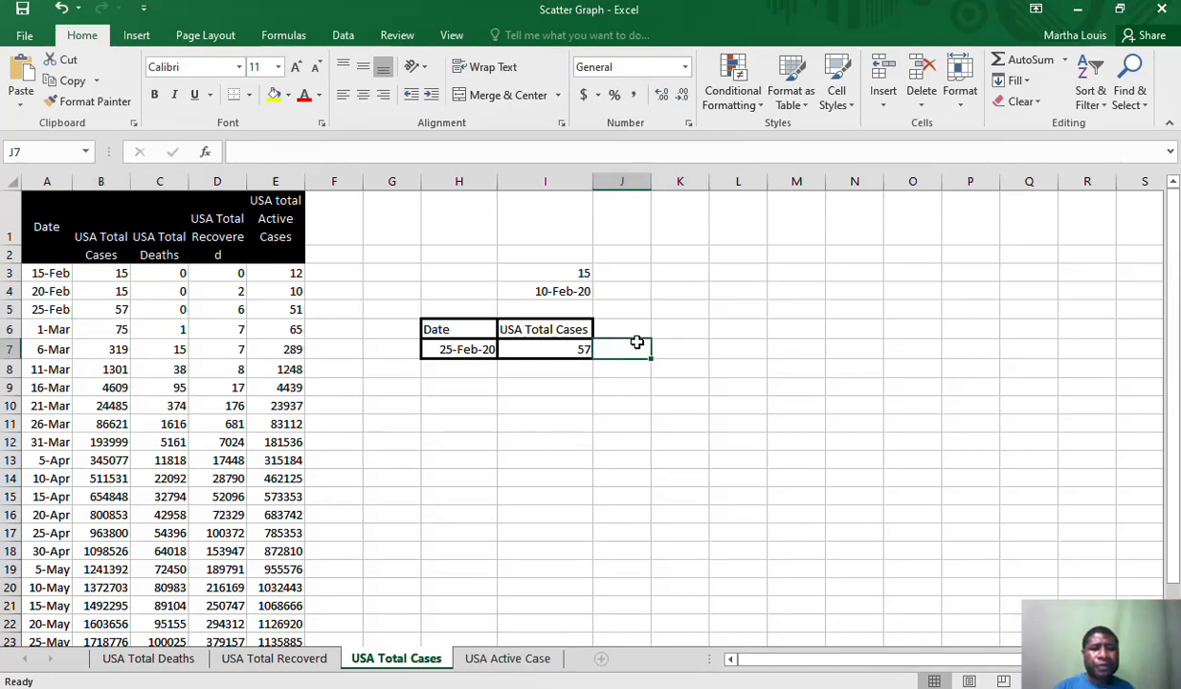
click(522, 385)
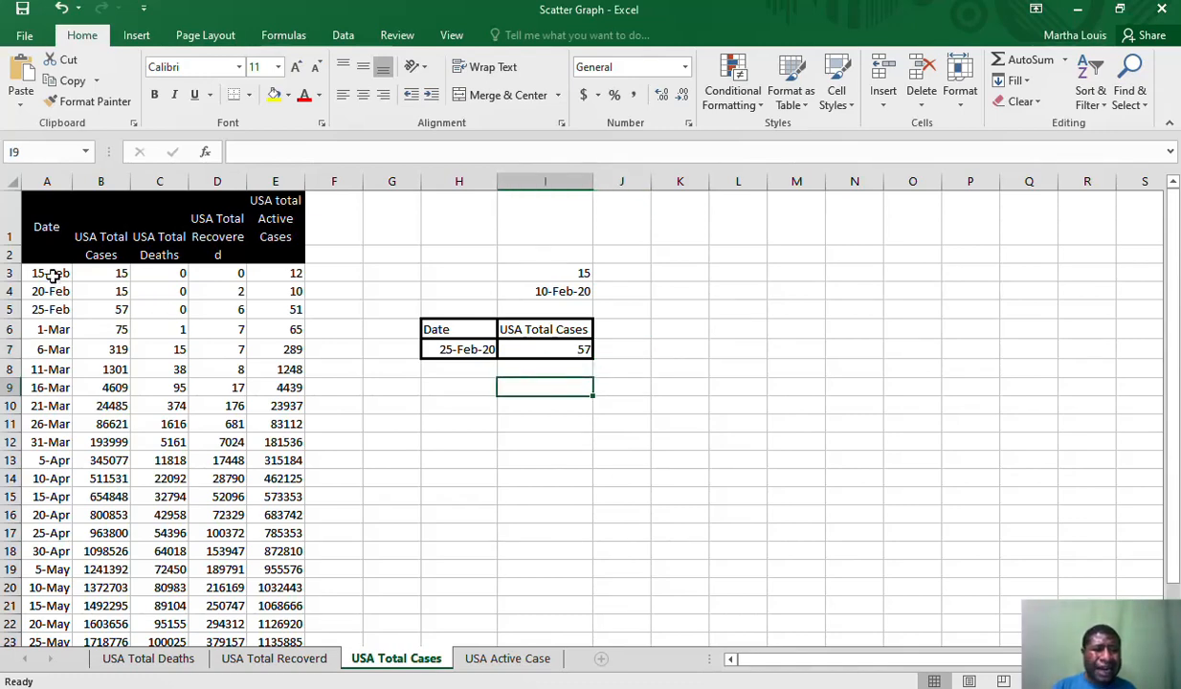
Insert a scatter chart with smooth lines and markers from the dates and total cases in A3:B27
drag(43, 272, 86, 279)
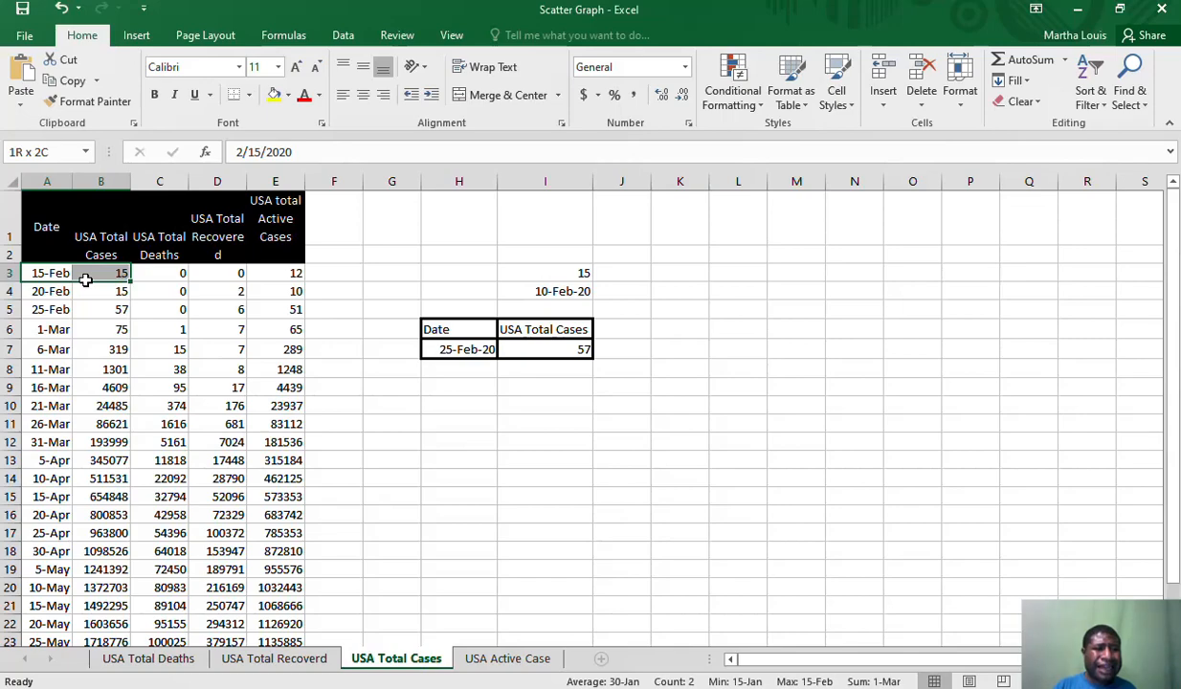
drag(85, 278, 103, 605)
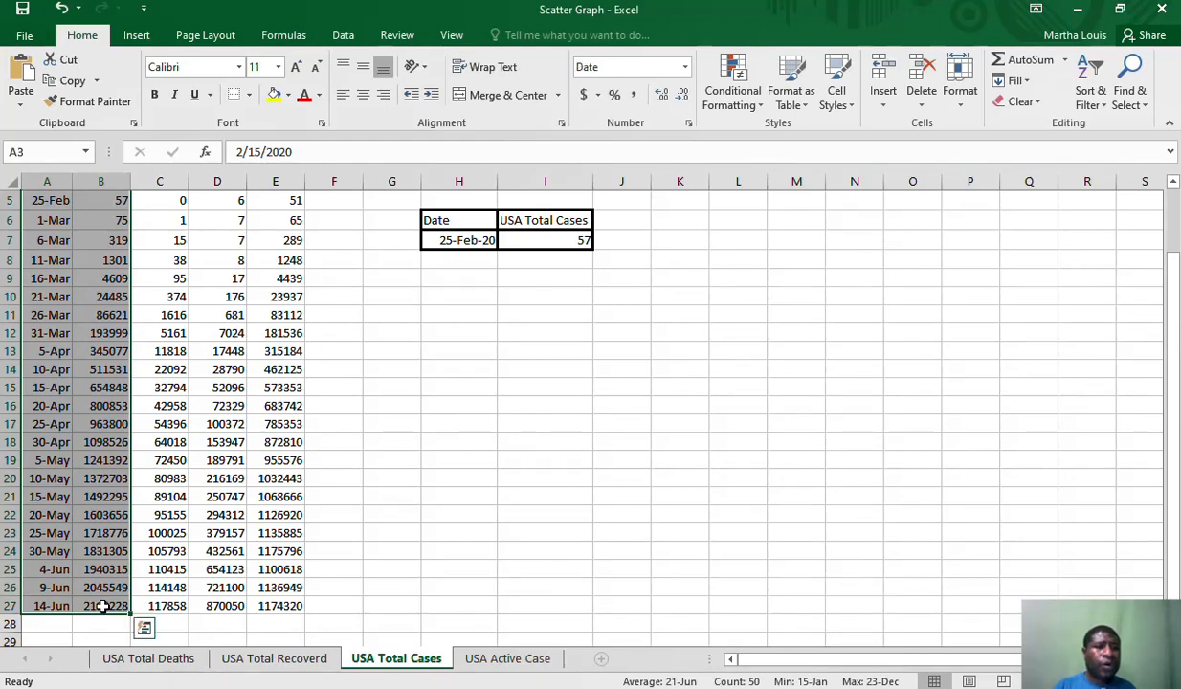
click(153, 38)
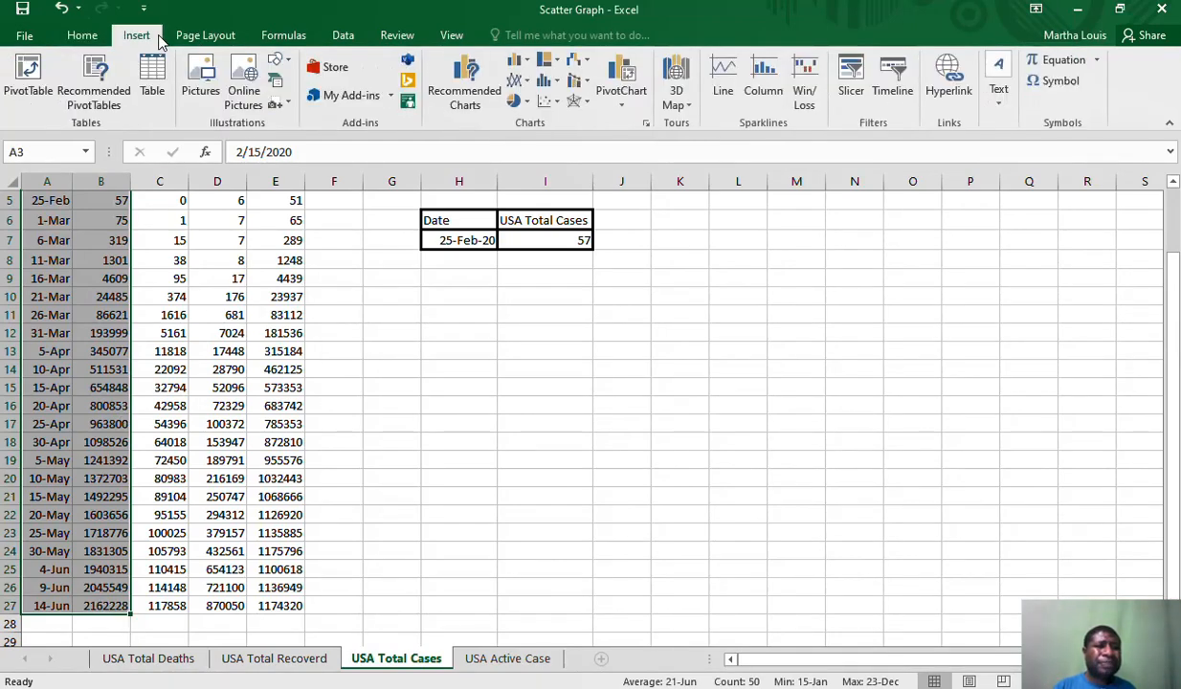
click(553, 107)
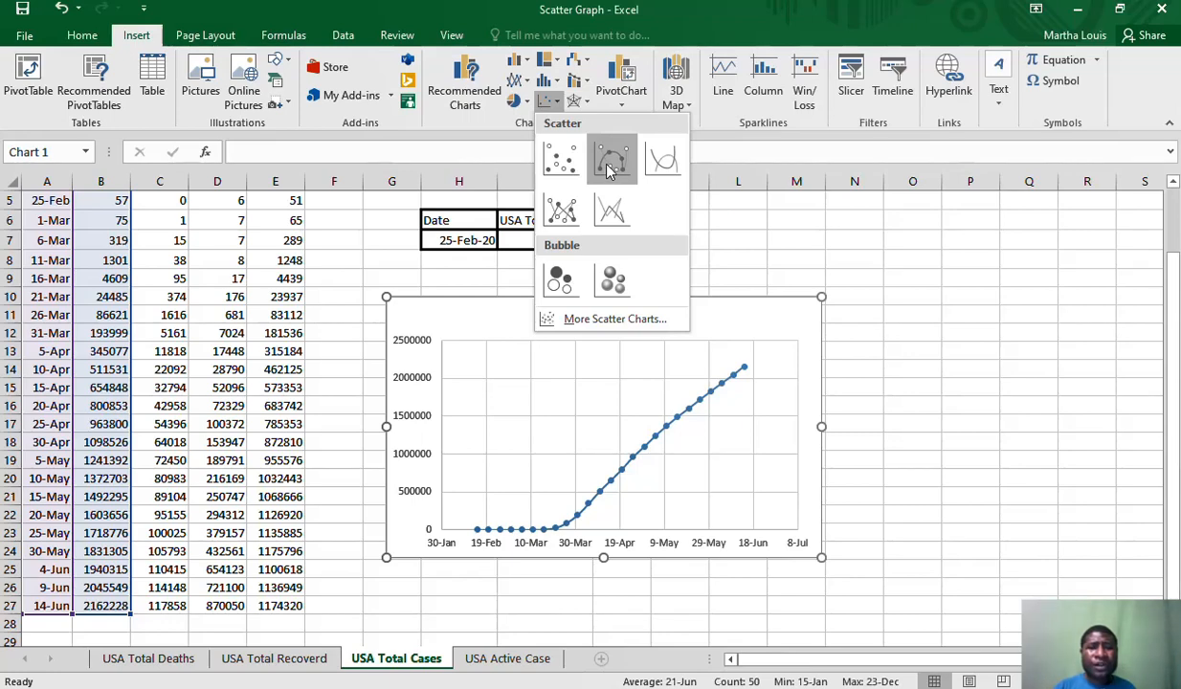
click(609, 168)
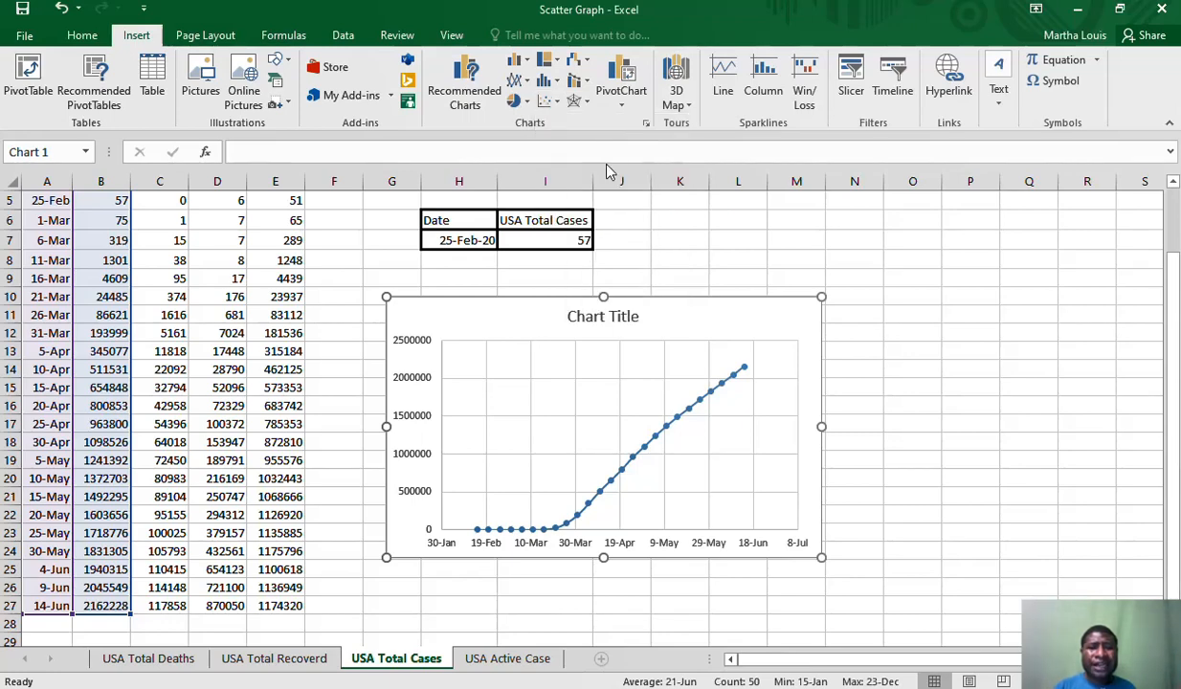
Replace the chart's placeholder title with "USA Total Covid-19 Cases in 2020"
click(621, 320)
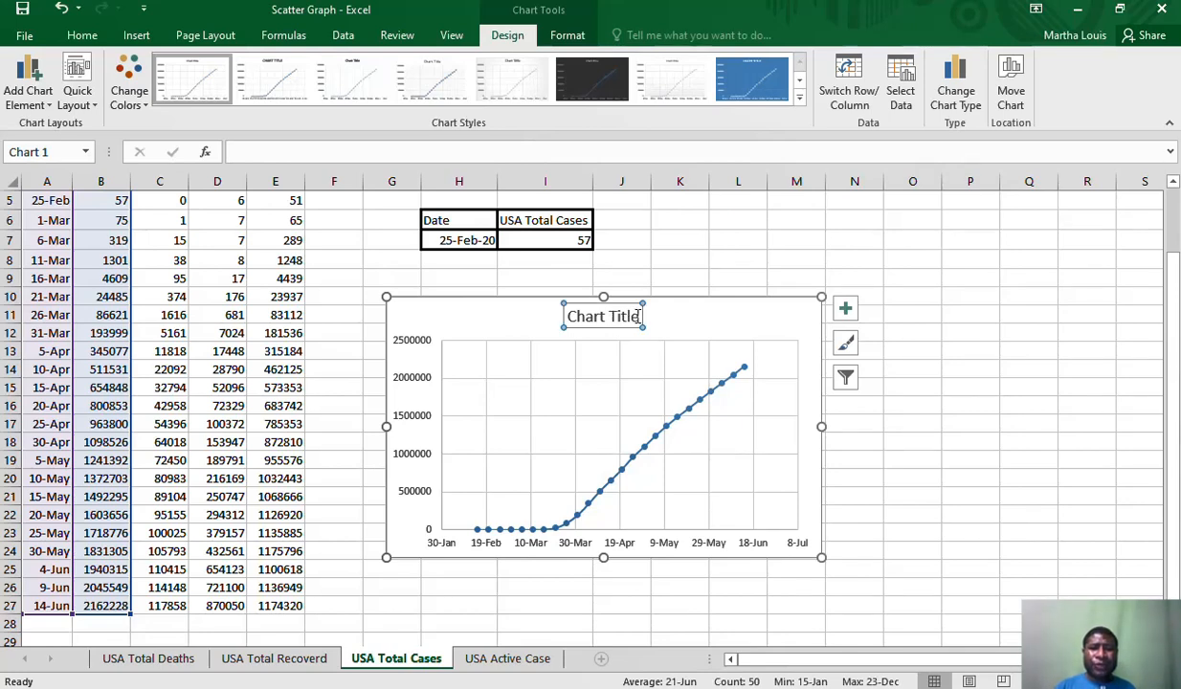
click(638, 319)
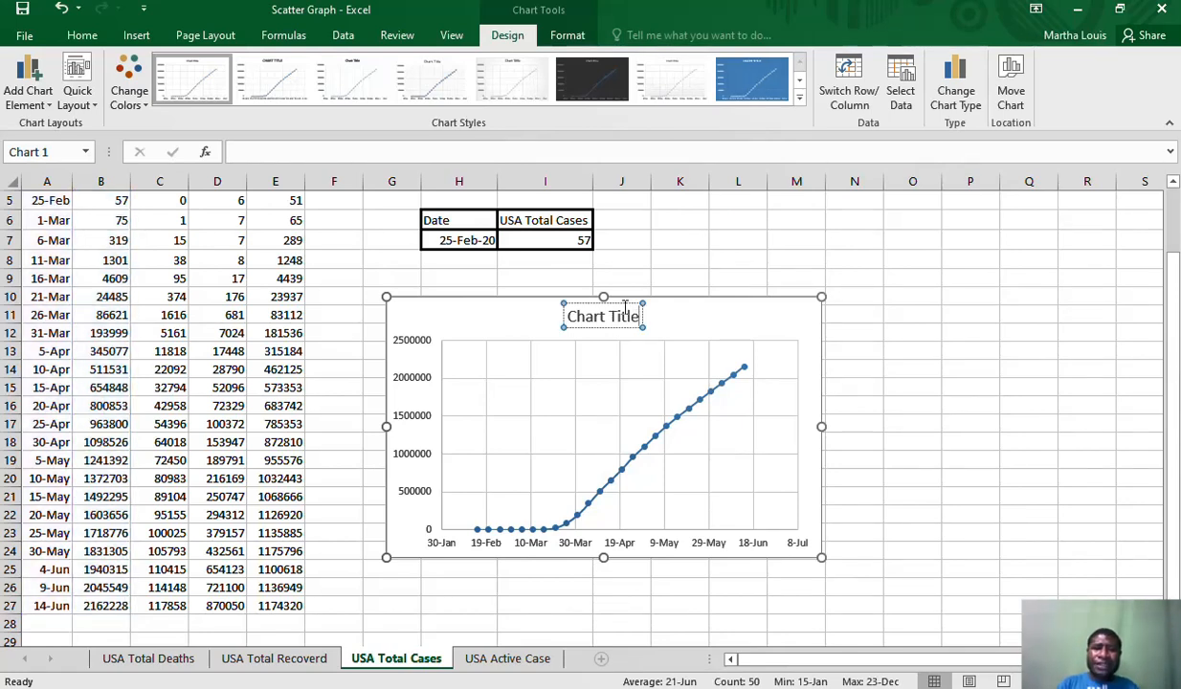
key(BackSpace)
key(BackSpace)
key(BackSpace)
key(BackSpace)
key(BackSpace)
key(BackSpace)
key(BackSpace)
key(BackSpace)
key(BackSpace)
key(BackSpace)
key(BackSpace)
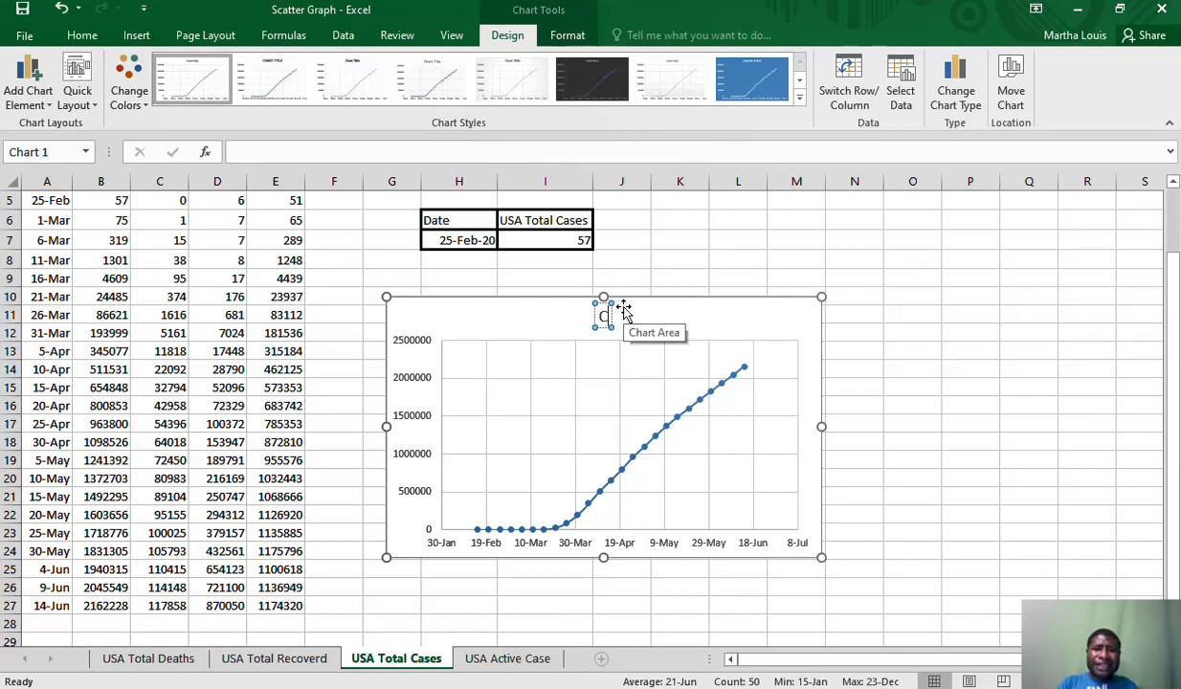
text(USA)
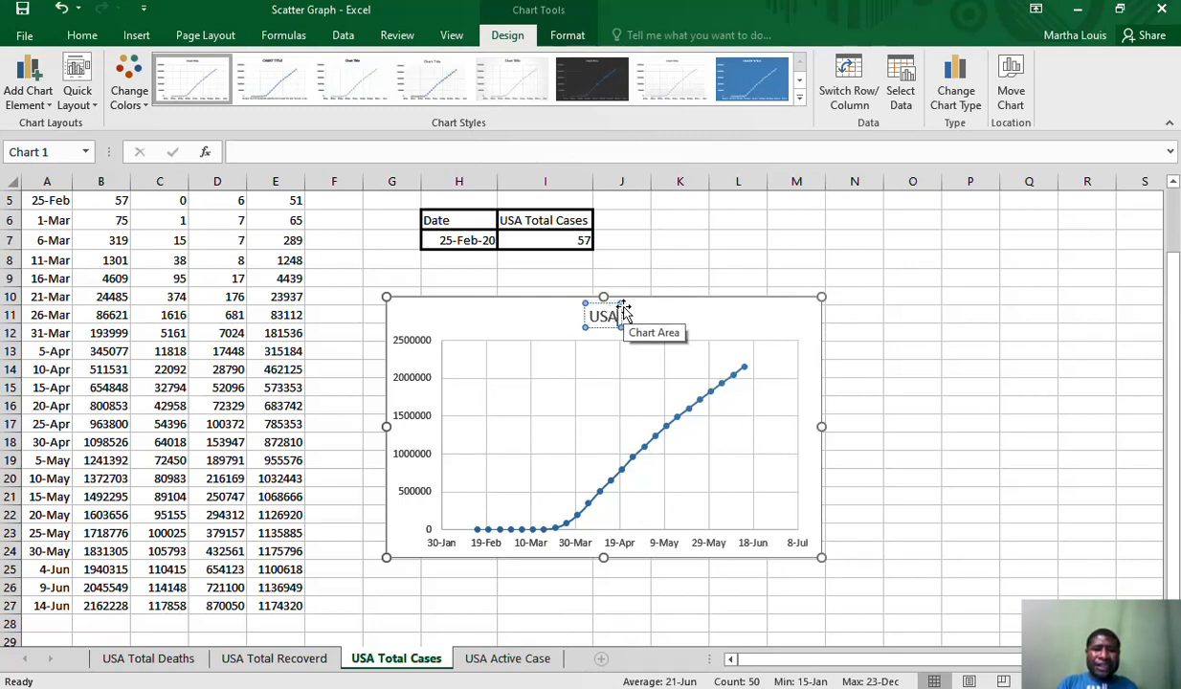
text( Co)
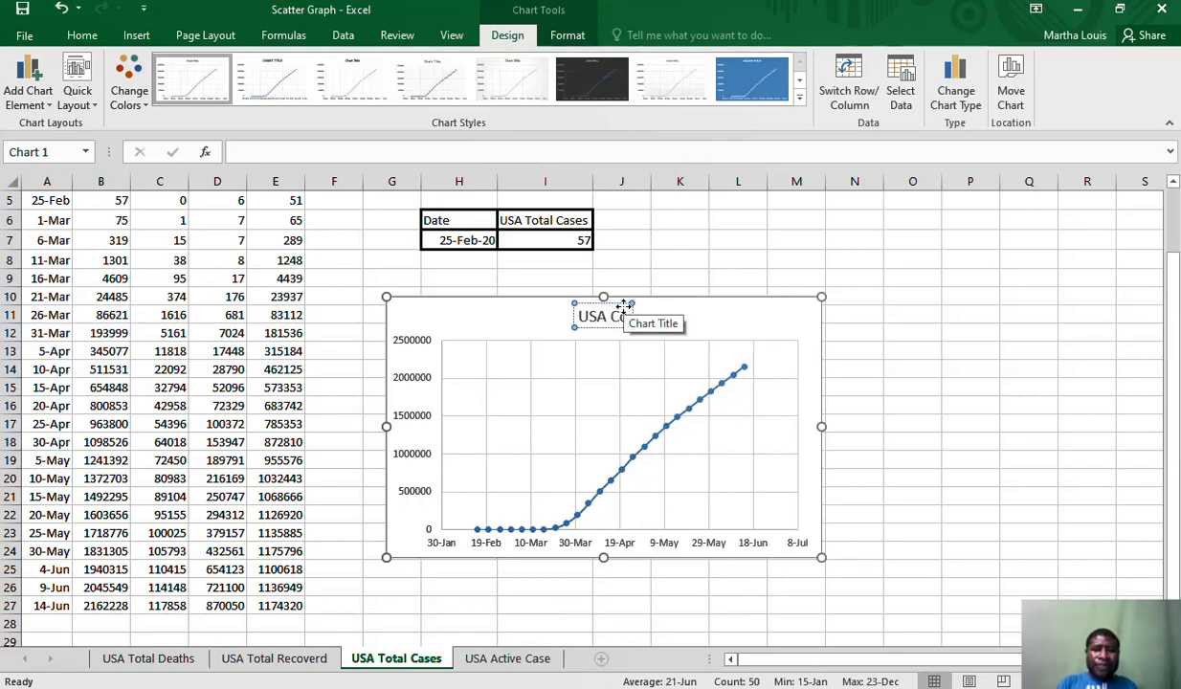
key(BackSpace)
key(BackSpace)
text(Tot)
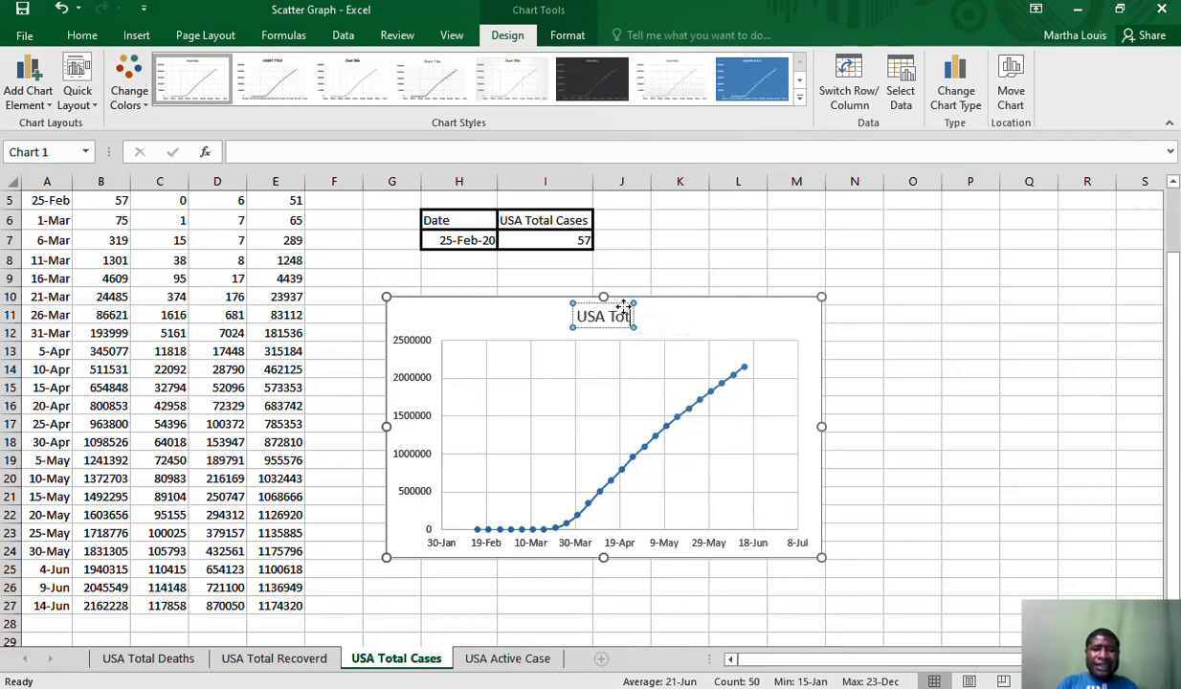
text(a)
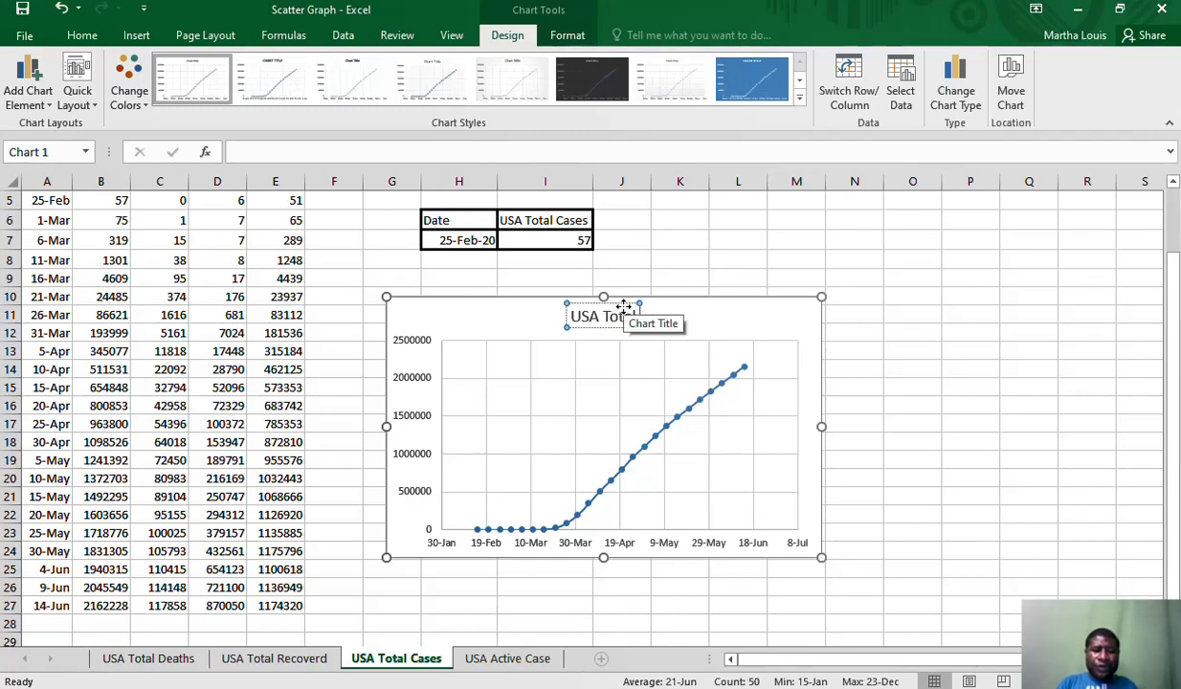
text(l Cov)
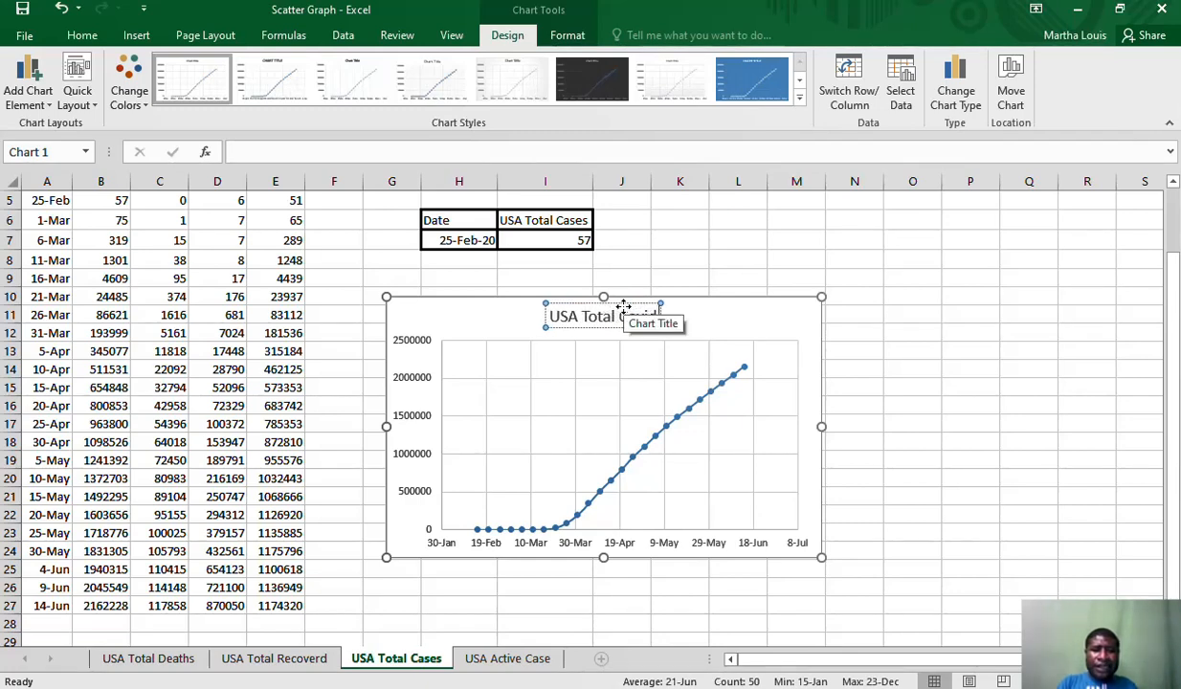
text(id-19)
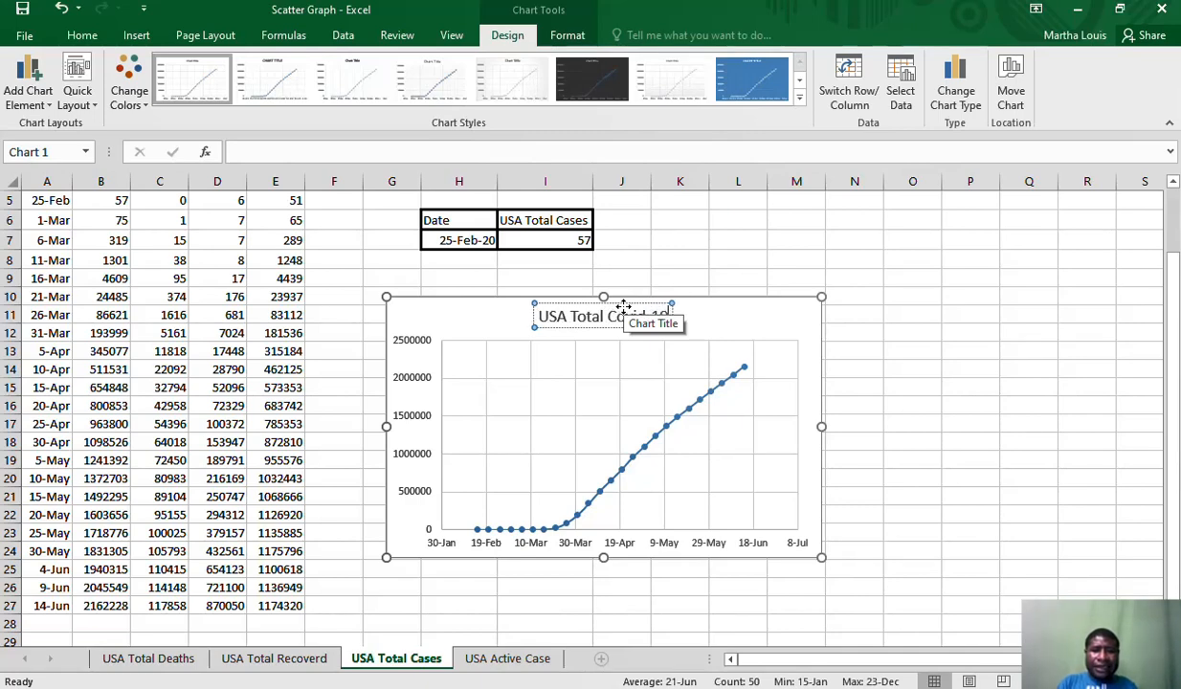
text( Cases)
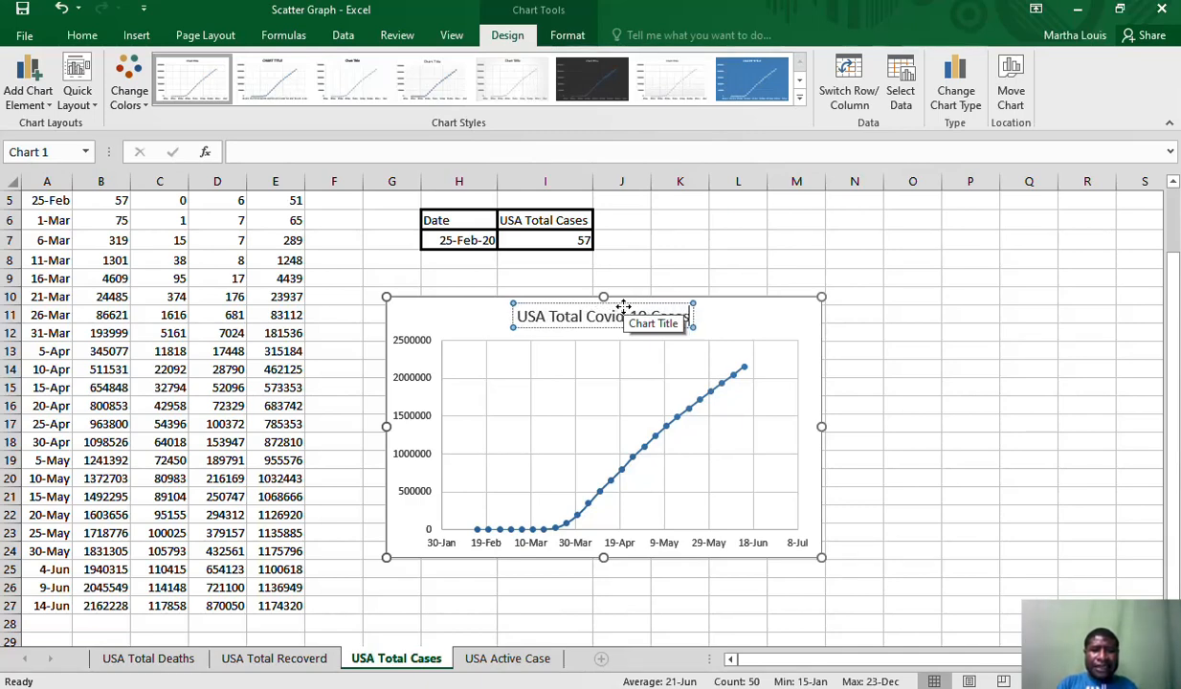
text( in 2020)
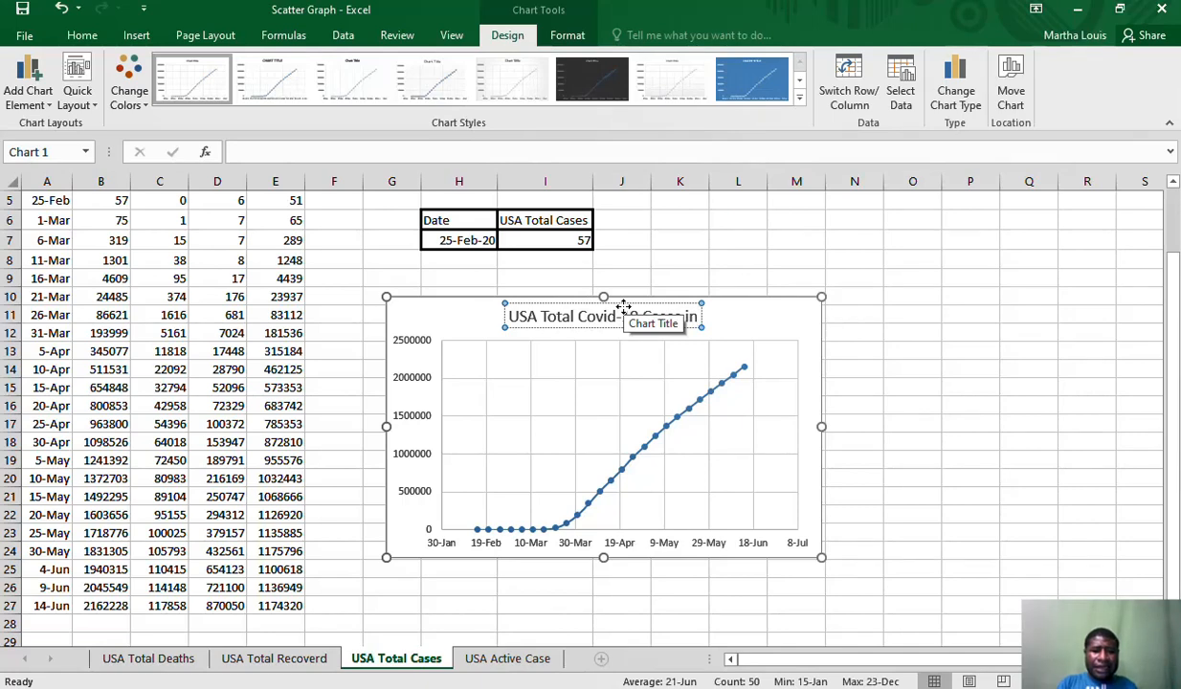
click(790, 315)
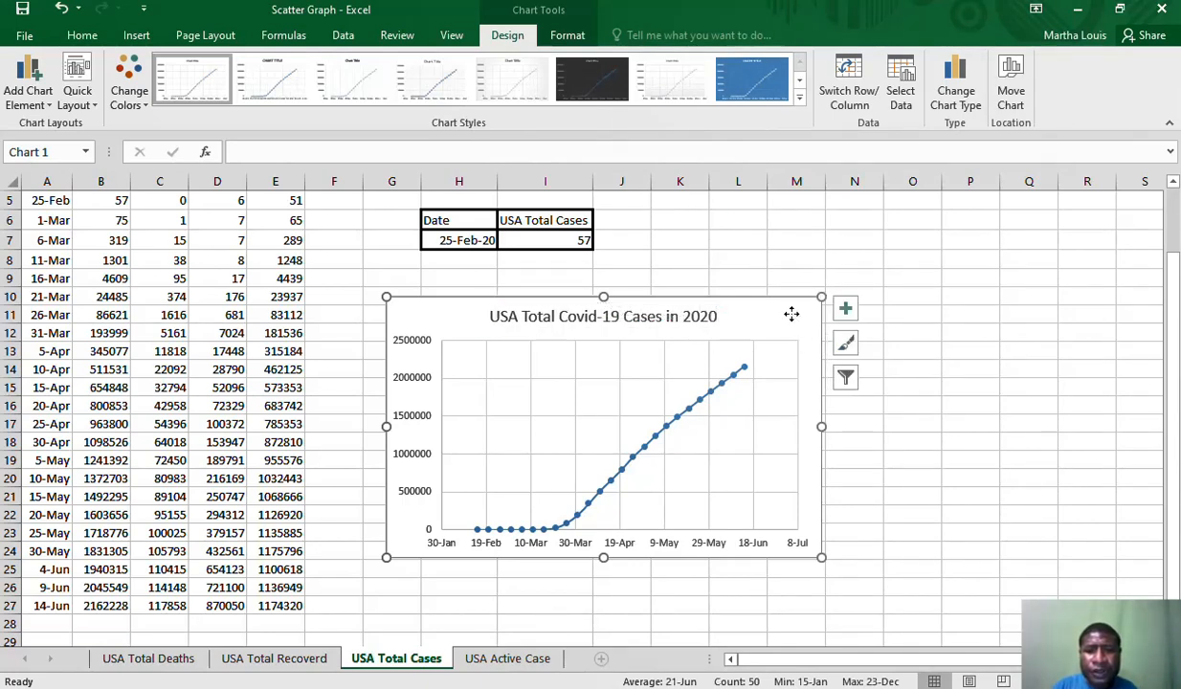
Move the chart slightly up and to the right, just below the lookup table, and add axis titles to it
drag(790, 317, 828, 298)
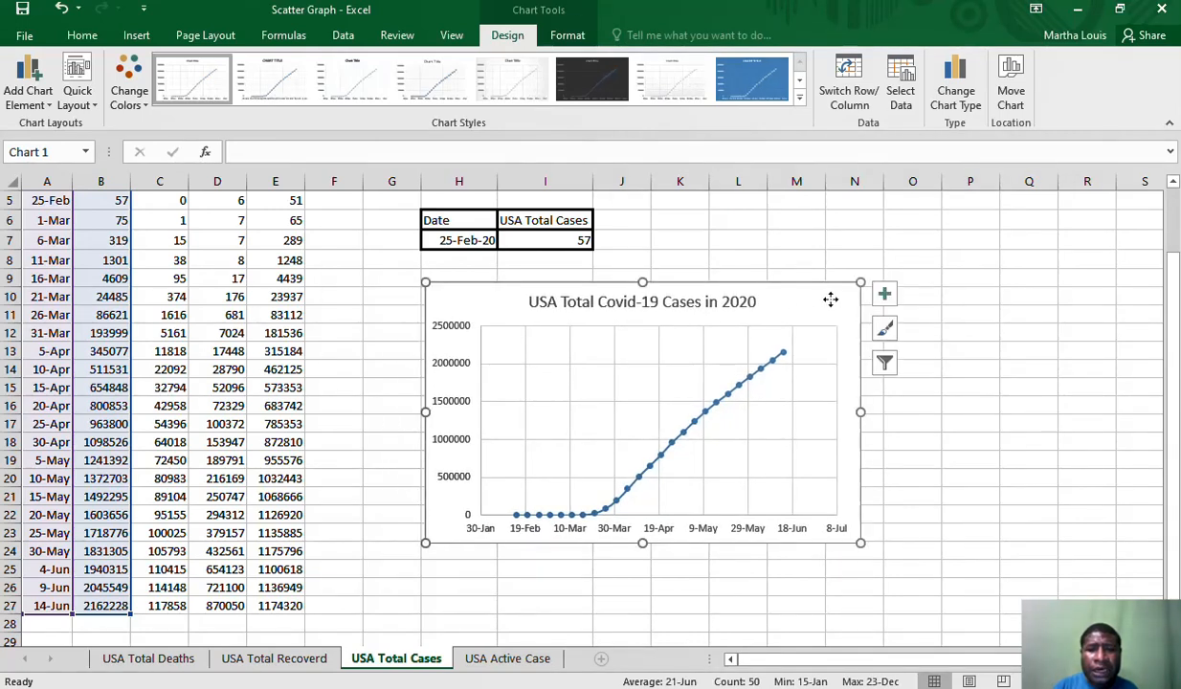
click(884, 297)
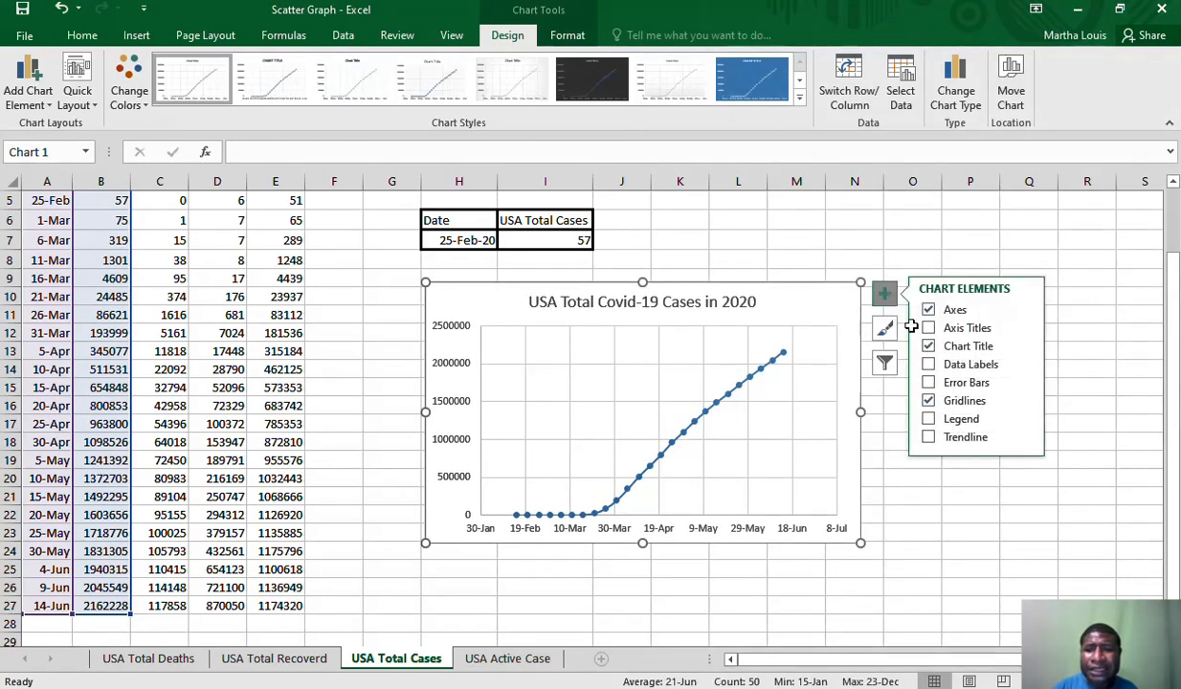
click(927, 327)
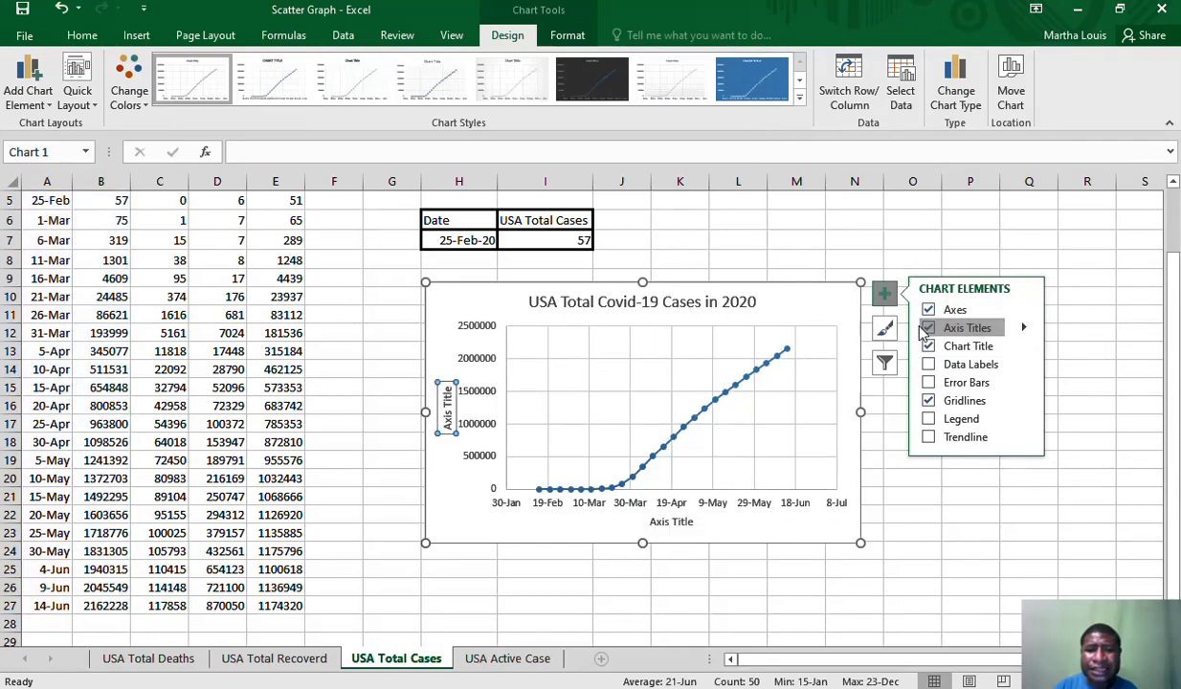
Rename the chart's horizontal axis title as "Dates"
click(678, 522)
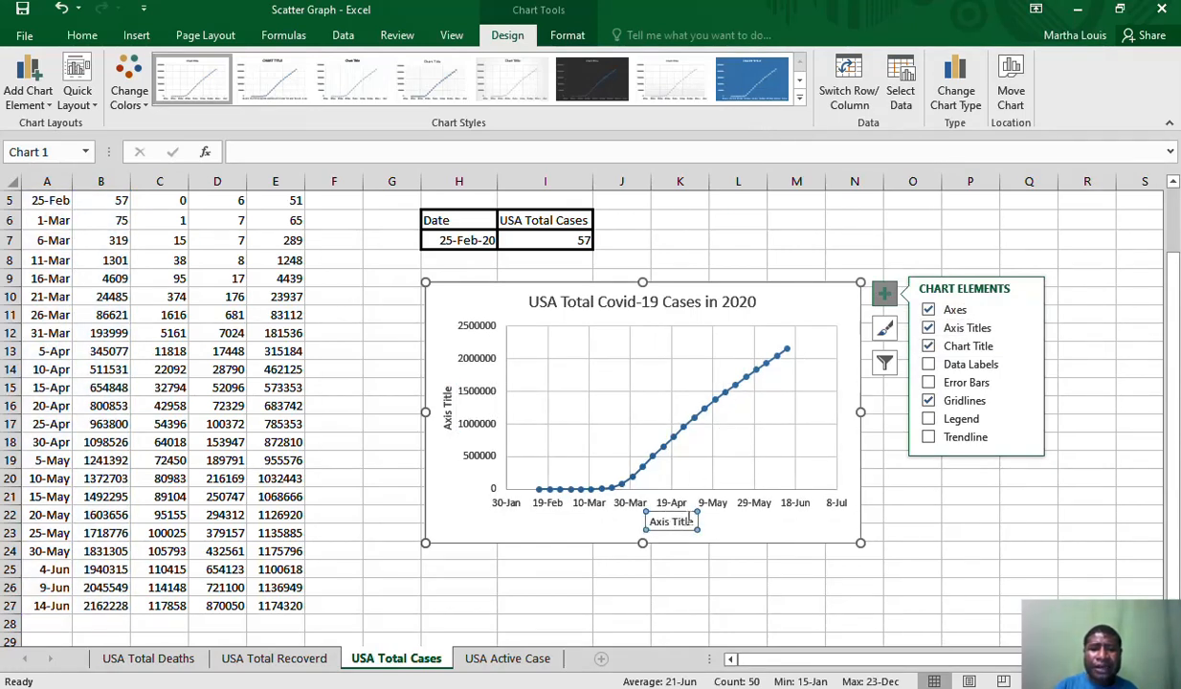
click(689, 521)
key(BackSpace)
key(BackSpace)
key(BackSpace)
key(BackSpace)
key(BackSpace)
key(BackSpace)
key(BackSpace)
key(BackSpace)
key(BackSpace)
key(BackSpace)
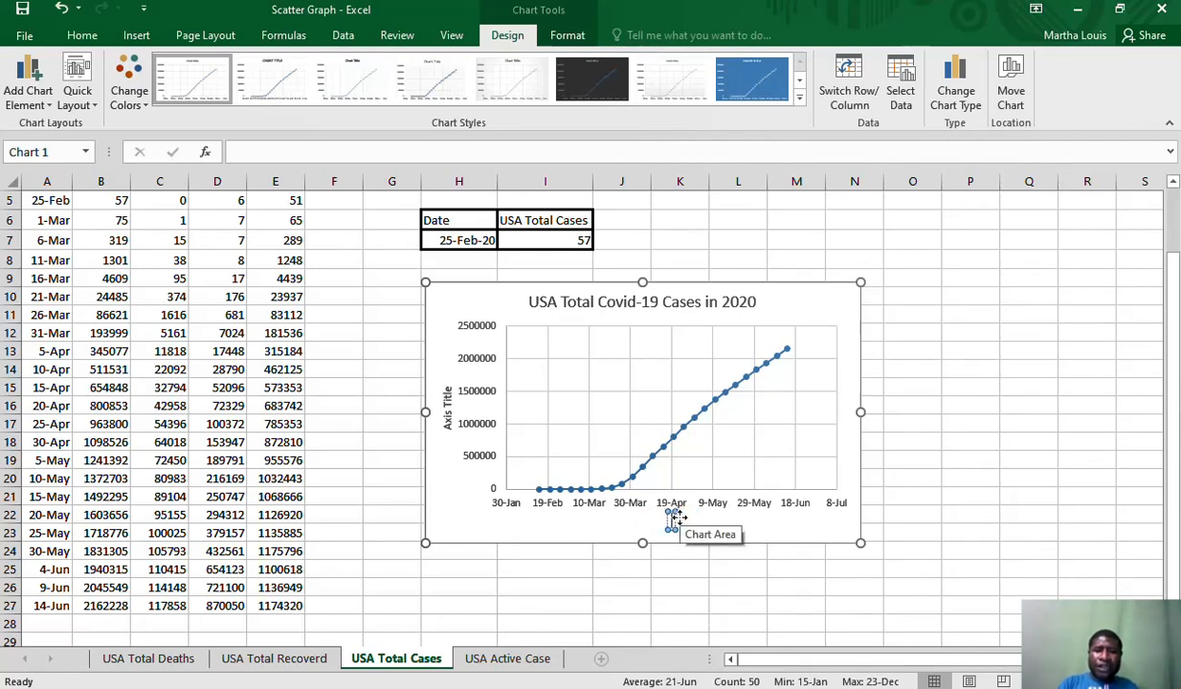
text(Date)
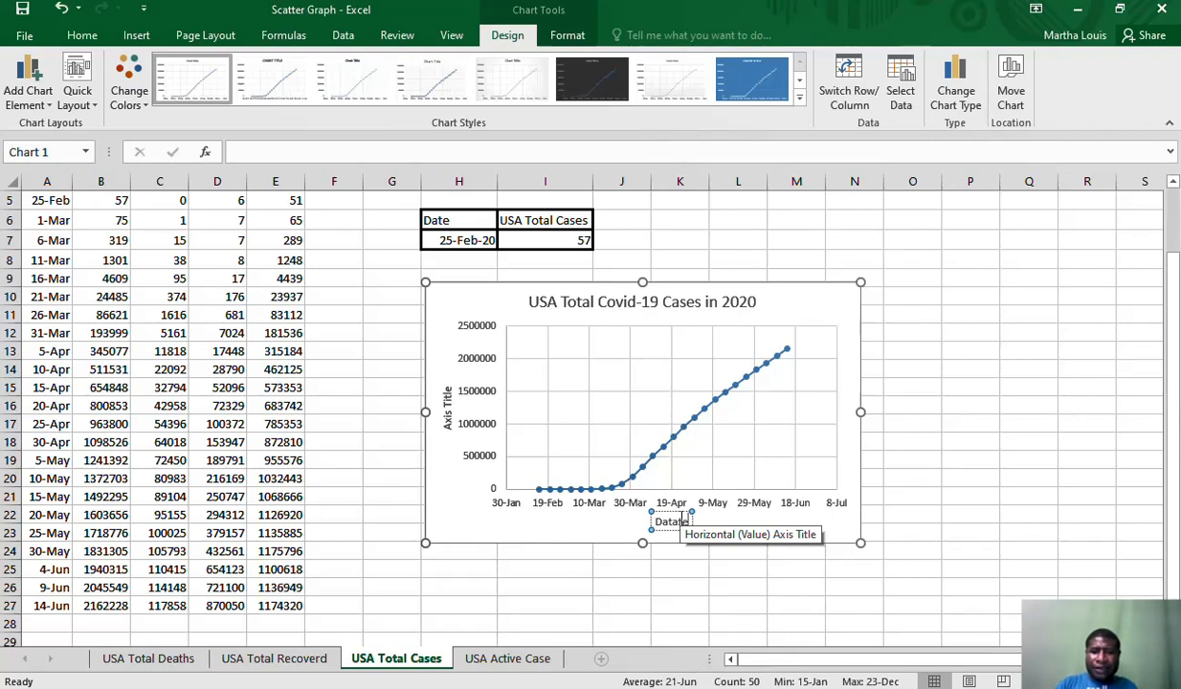
key(BackSpace)
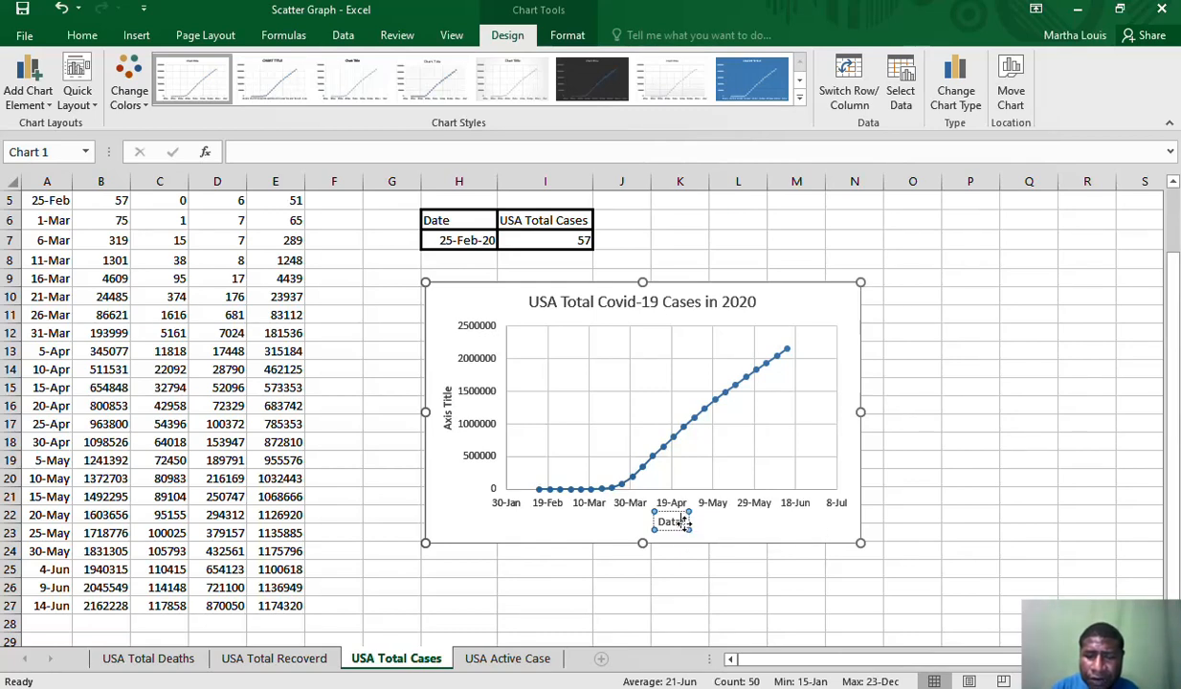
key(BackSpace)
key(BackSpace)
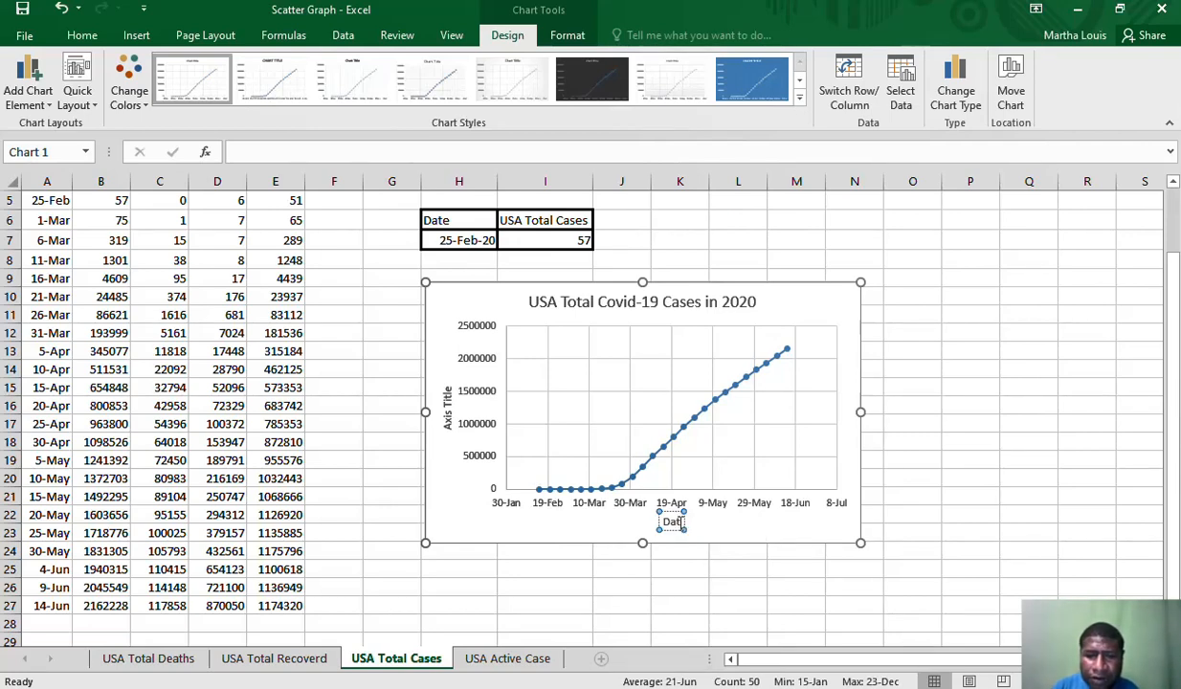
text(es)
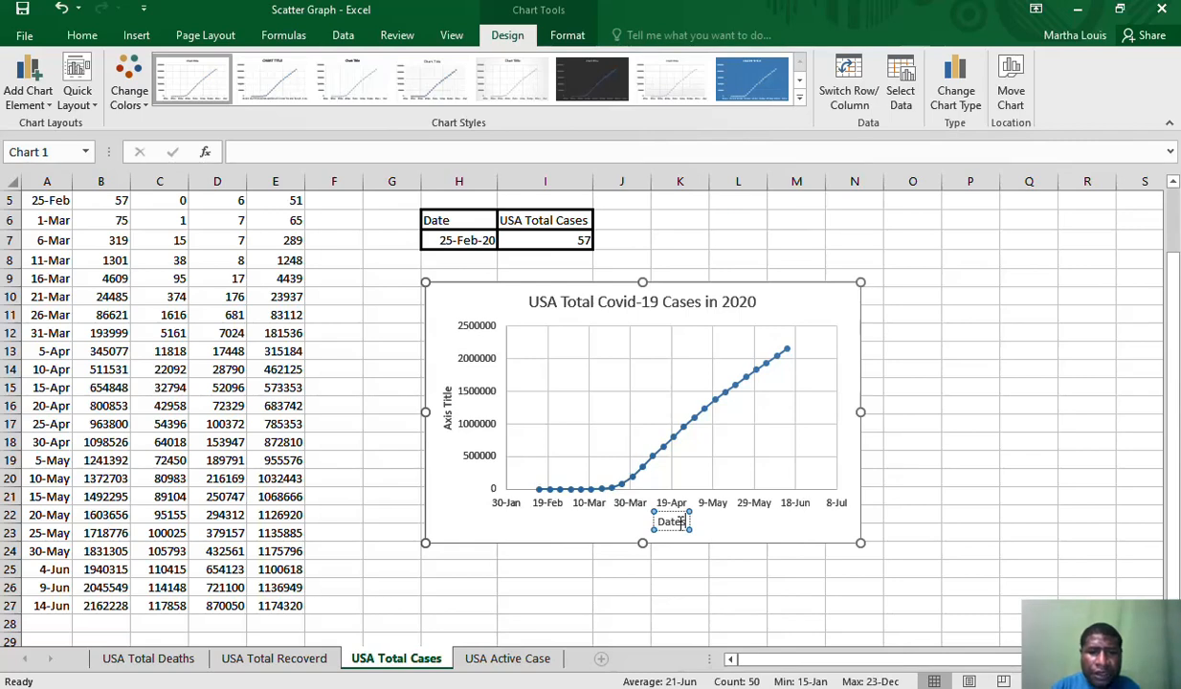
Rename the chart's vertical axis title as "Total Case"
click(446, 402)
click(446, 397)
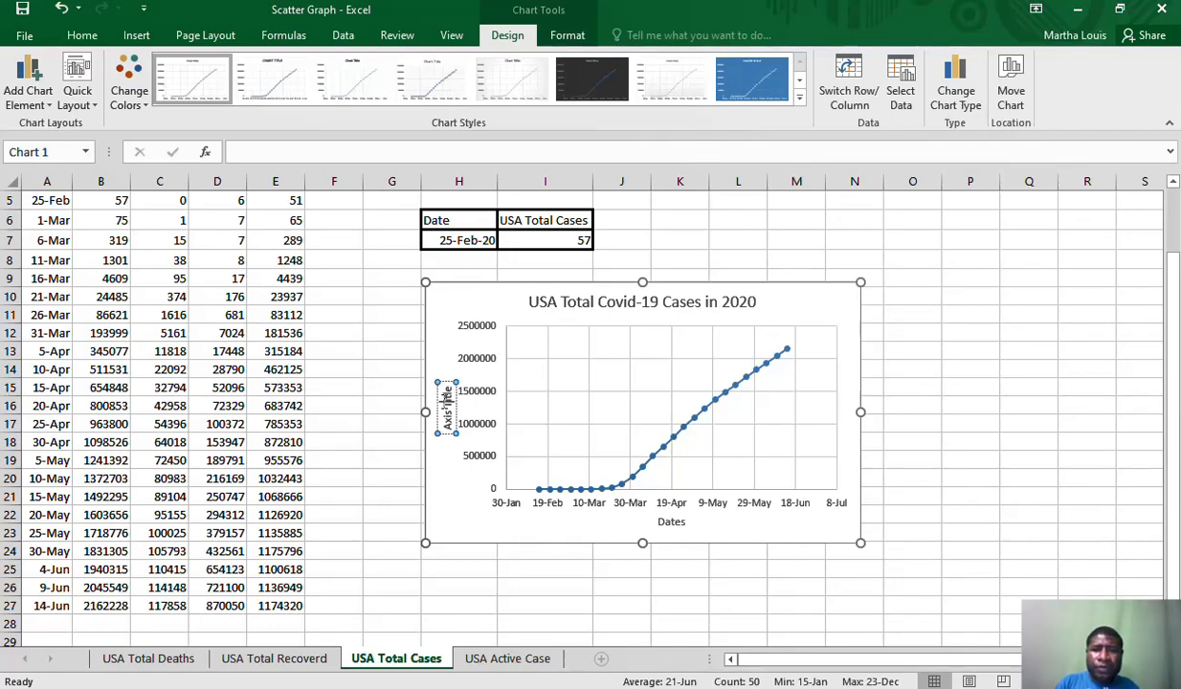
key(BackSpace)
key(BackSpace)
key(BackSpace)
key(BackSpace)
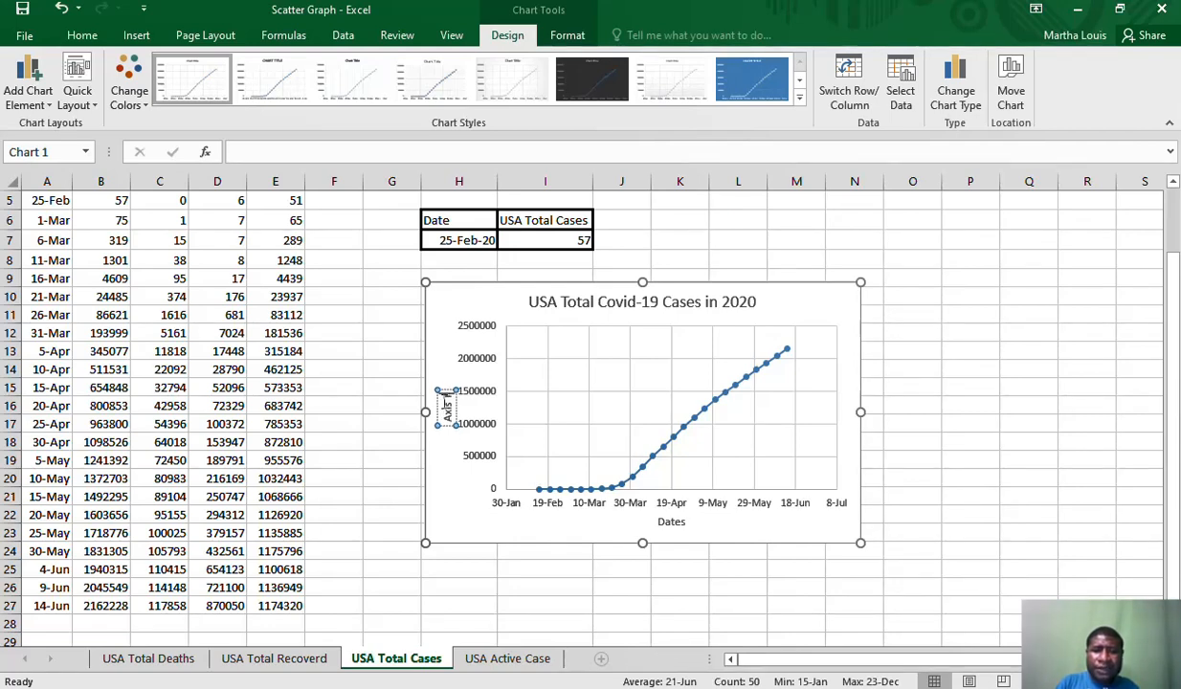
key(BackSpace)
key(BackSpace)
key(BackSpace)
key(BackSpace)
key(BackSpace)
key(BackSpace)
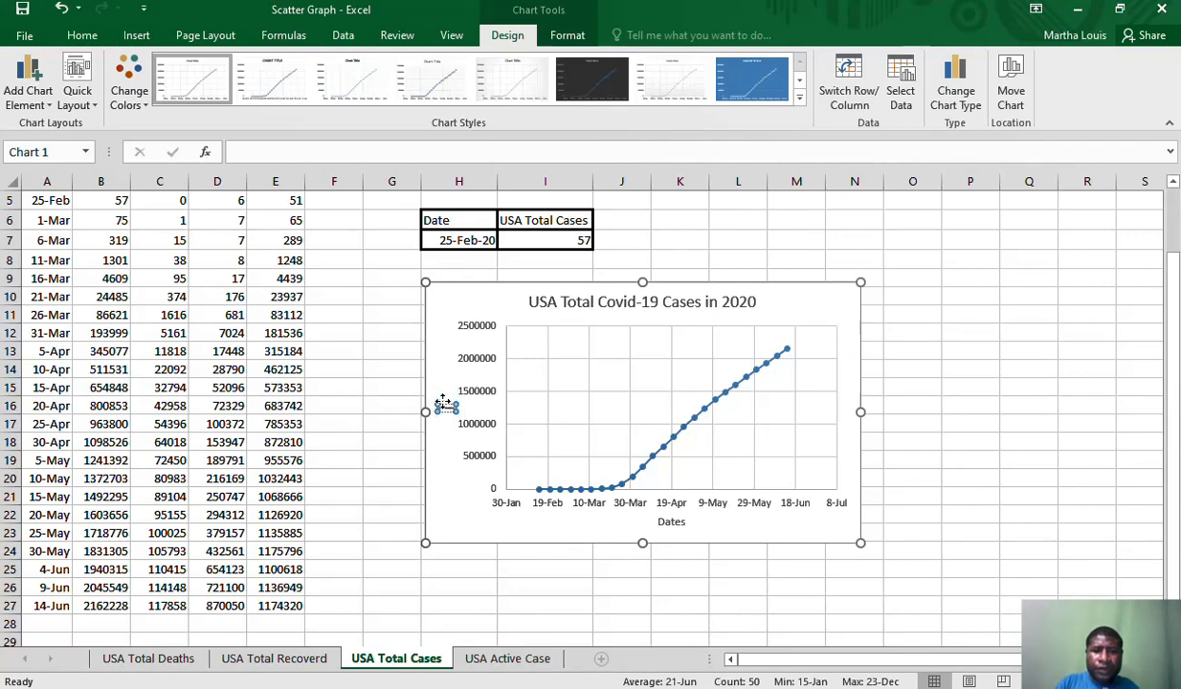
text(Total)
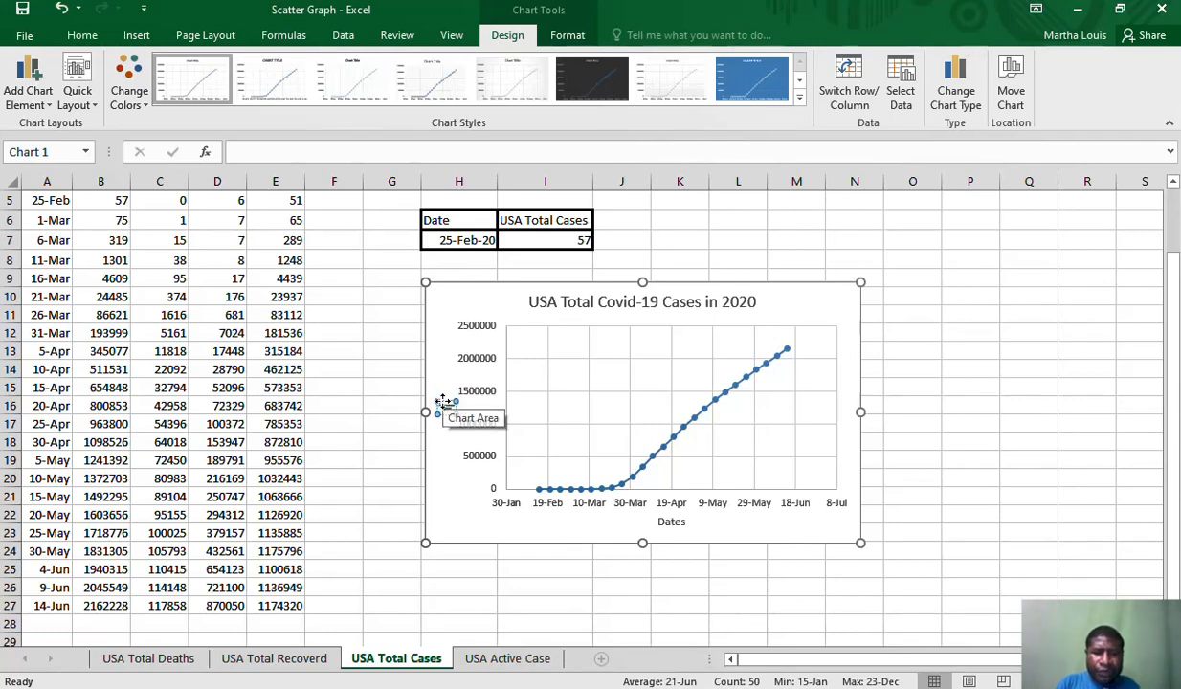
text( Case)
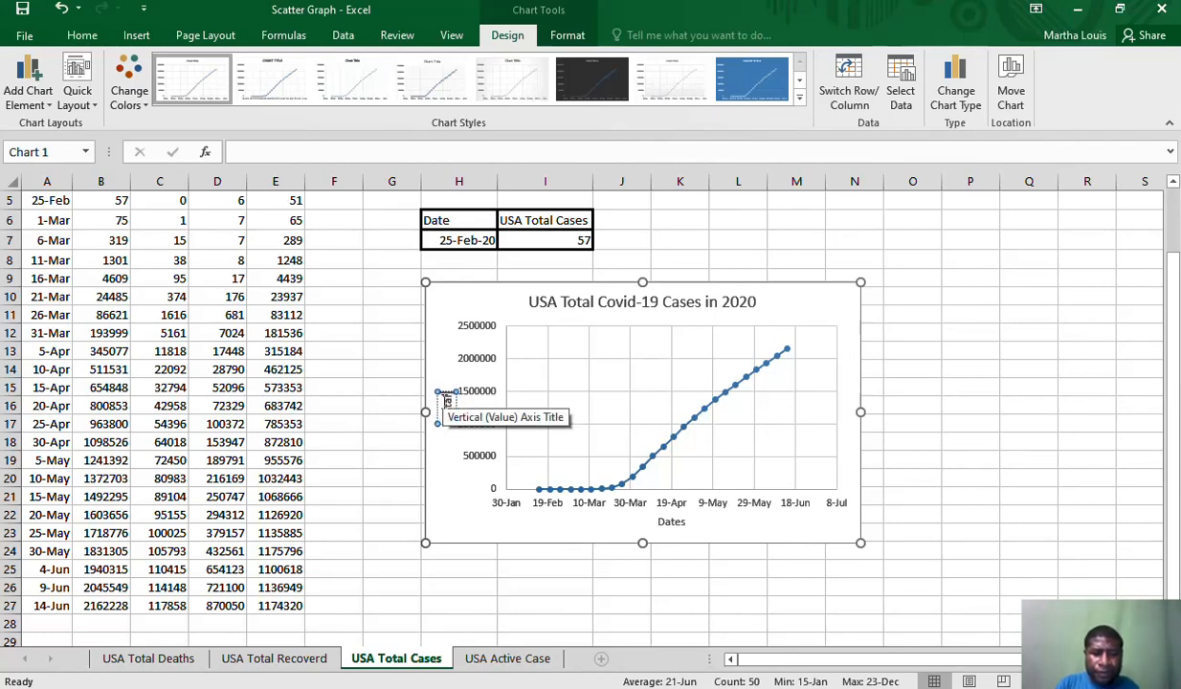
Move the chart slightly up and to the left, and apply the dark grey chart style with a glowing line
click(665, 300)
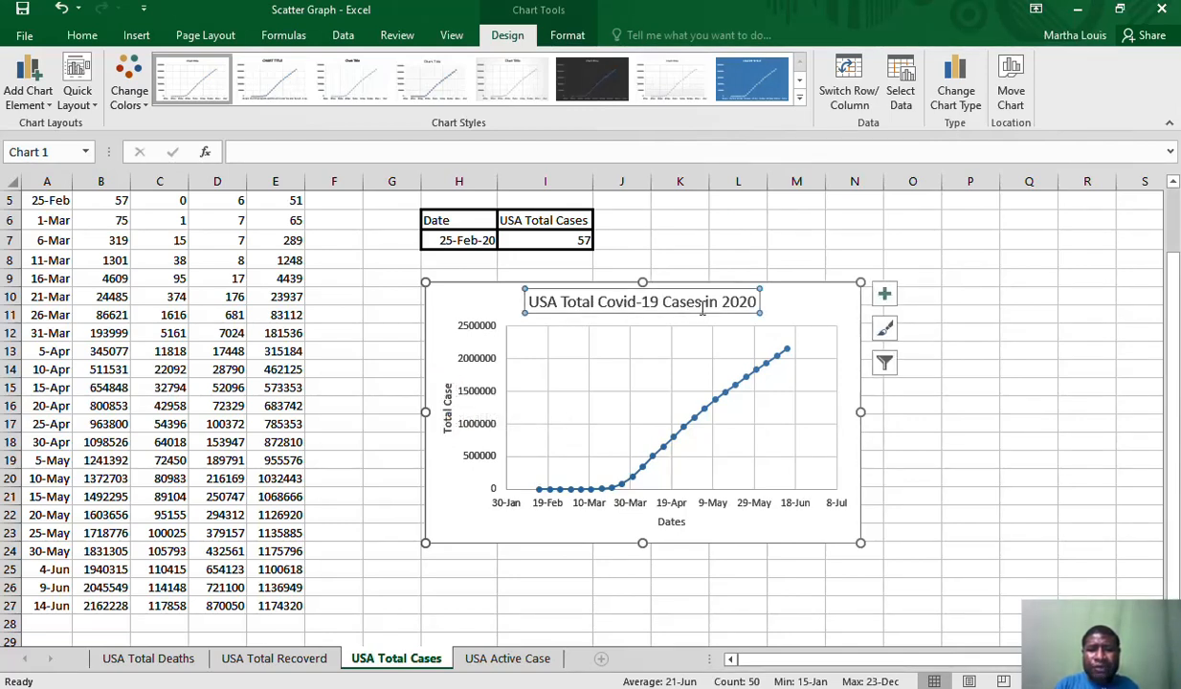
click(800, 299)
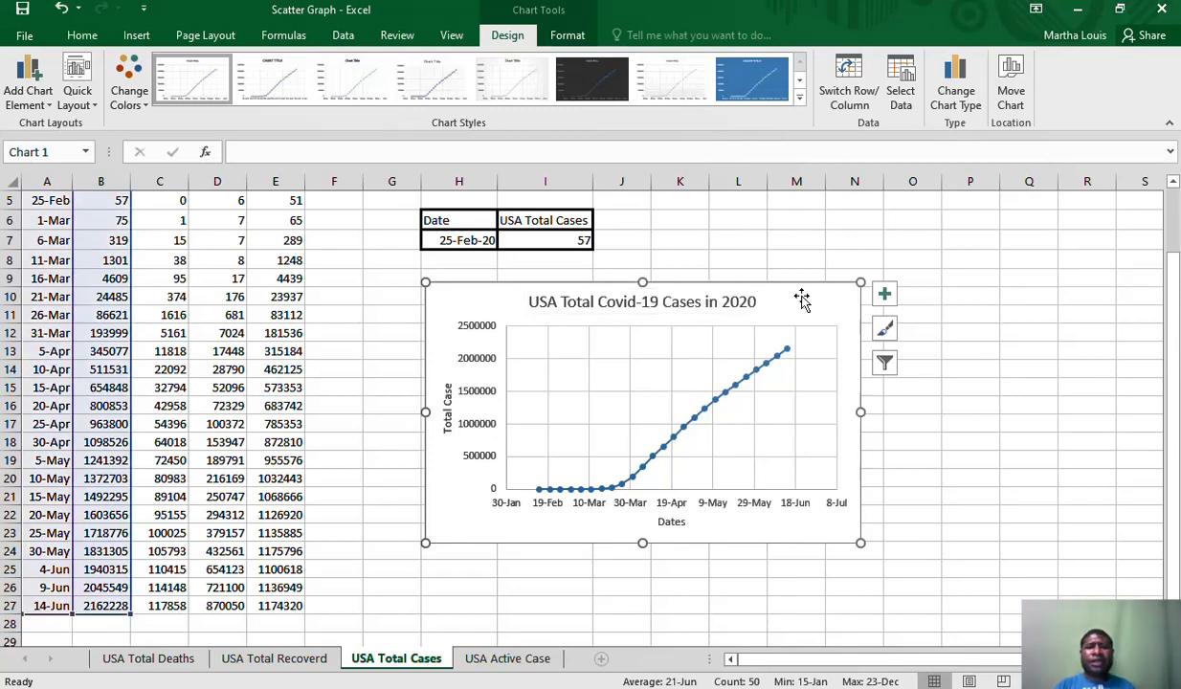
drag(802, 299, 768, 287)
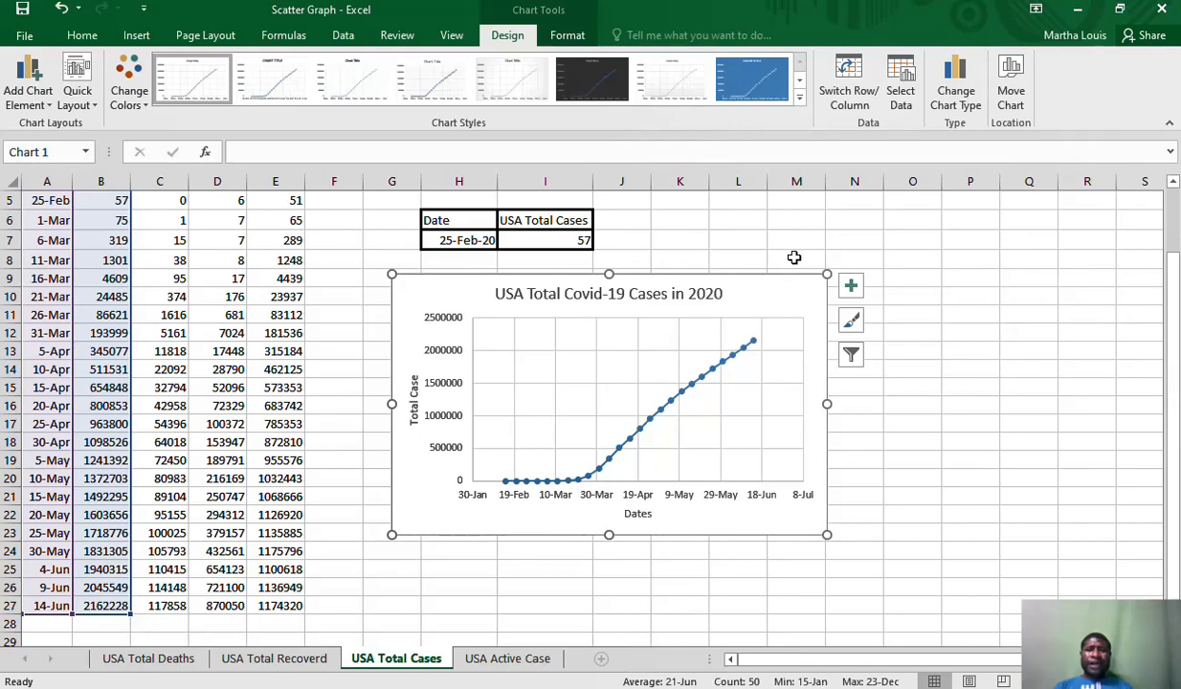
click(612, 88)
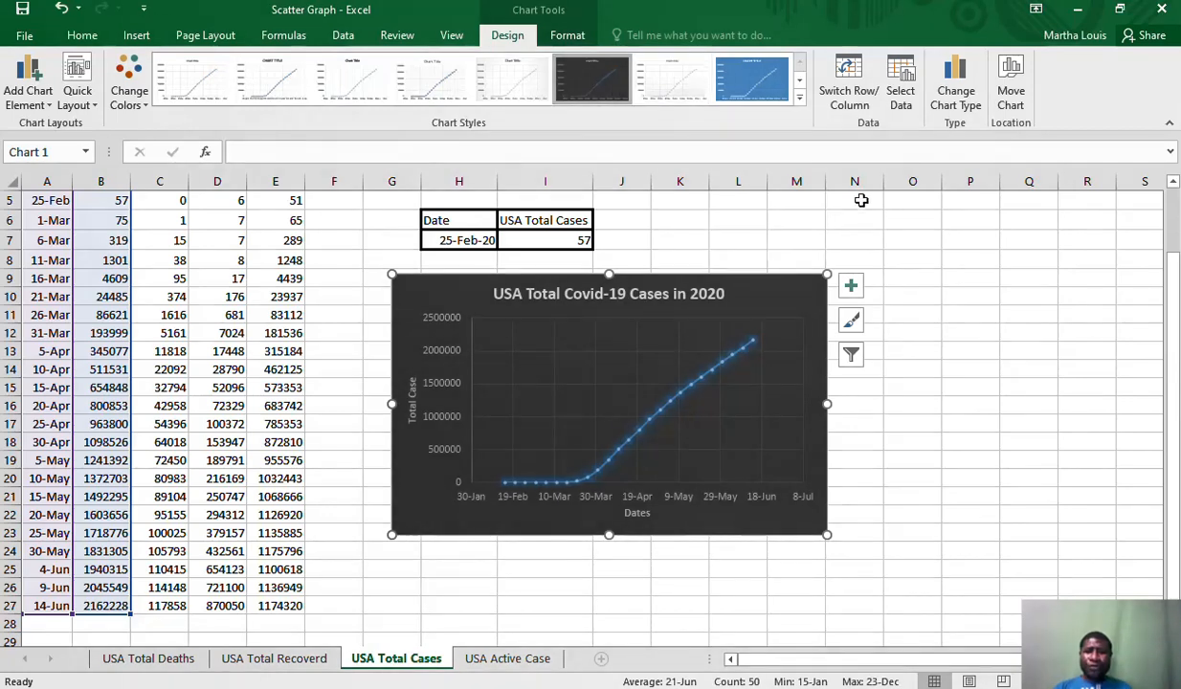
Add a second series to the chart with H7 as the X value and I7 as the Y value
click(903, 98)
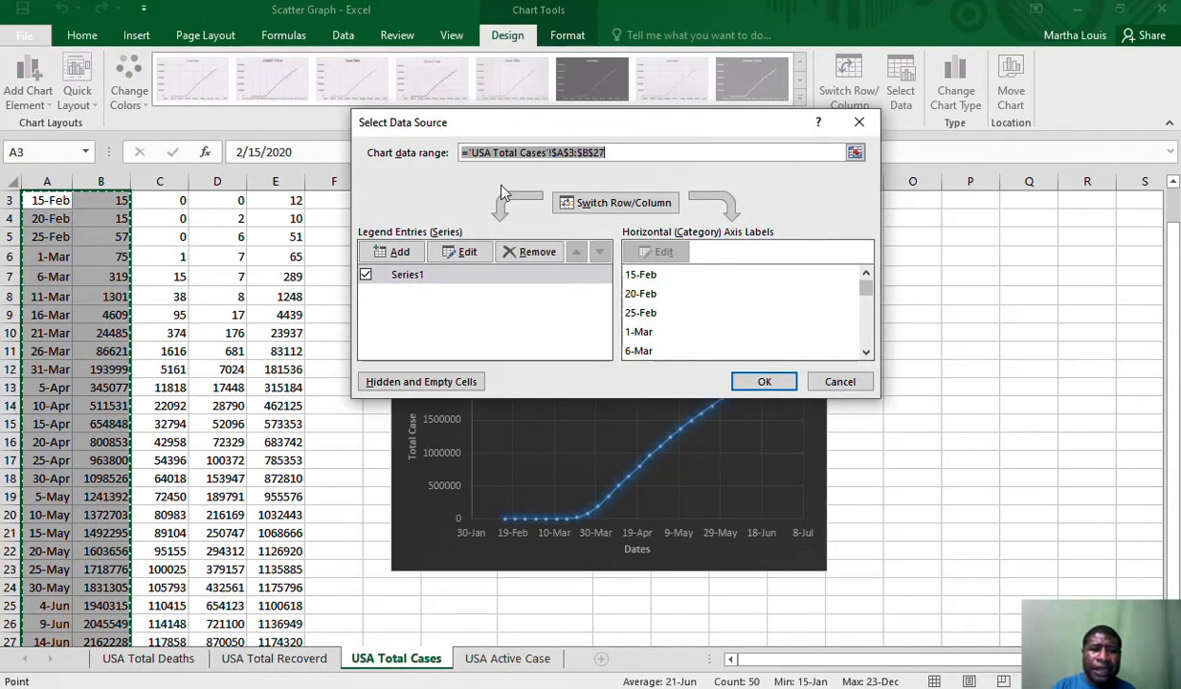
click(404, 253)
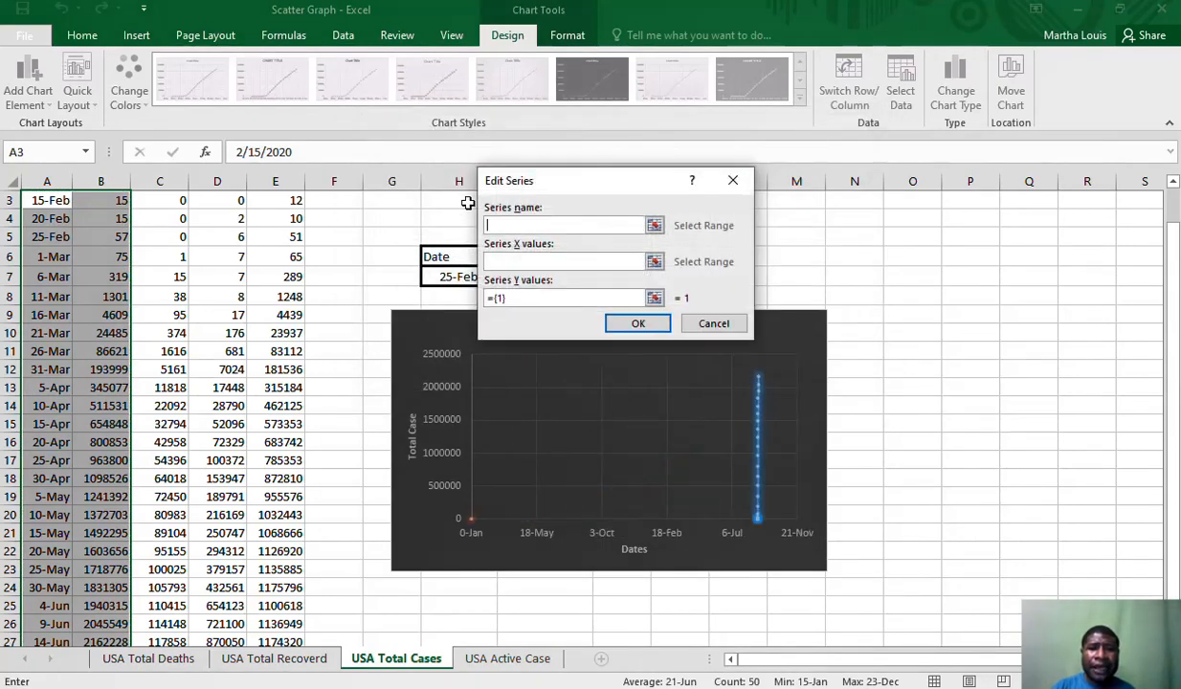
drag(572, 182, 790, 181)
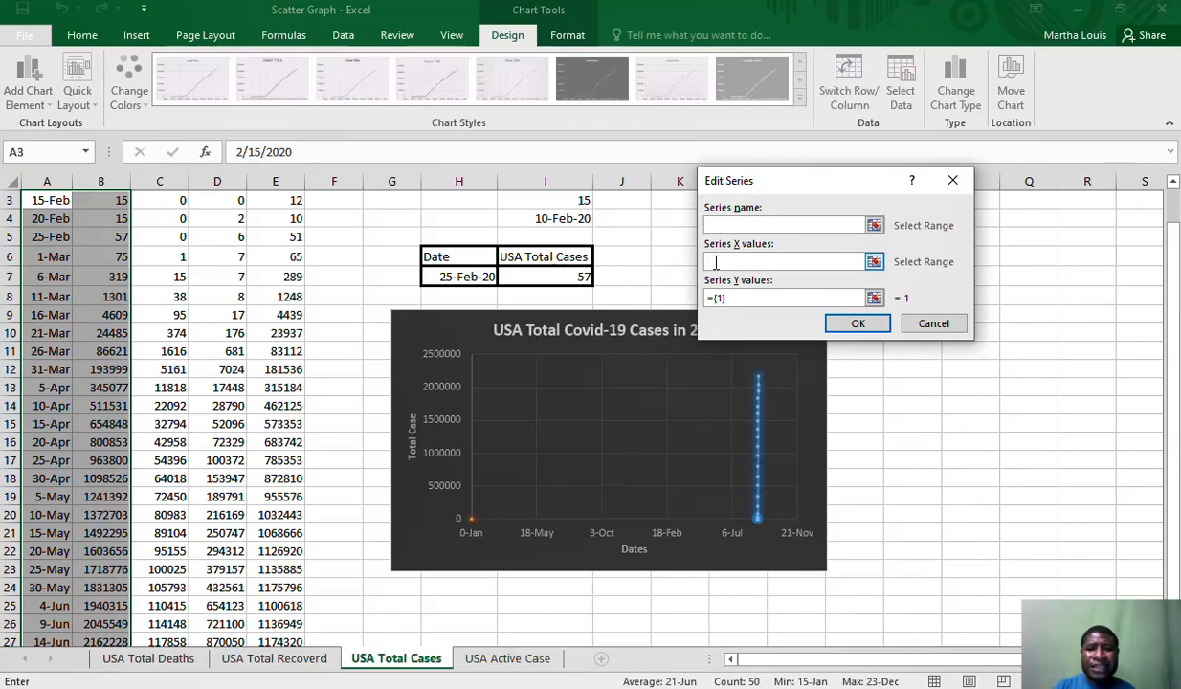
click(453, 274)
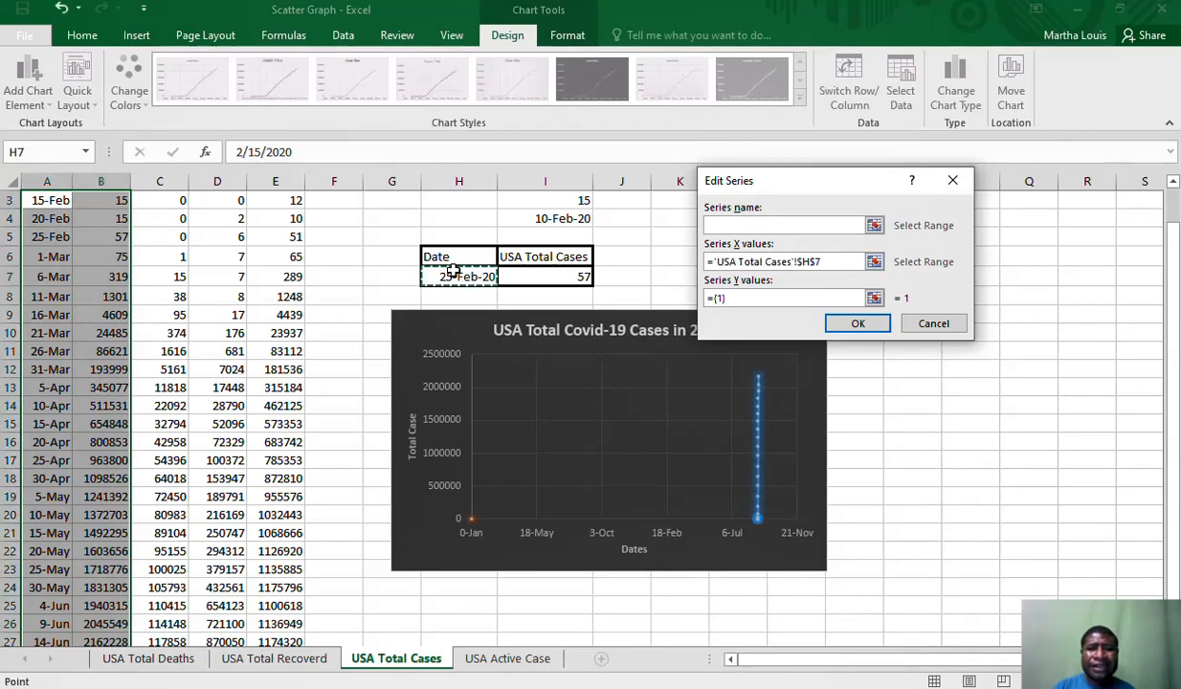
click(733, 298)
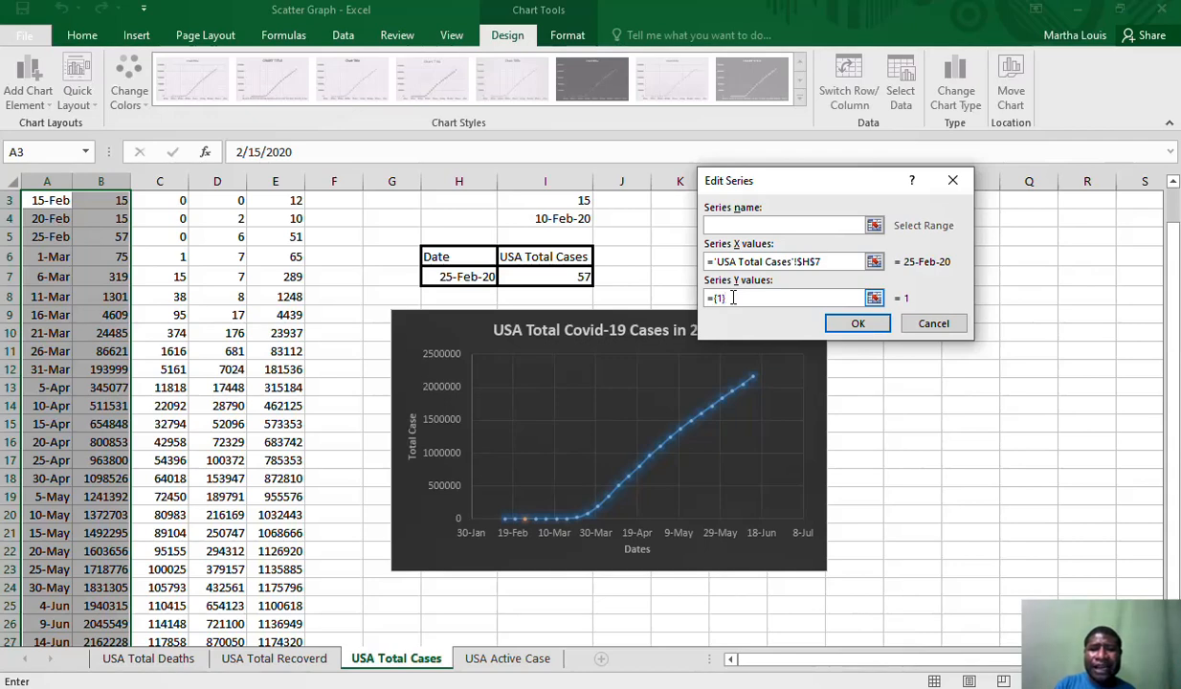
key(BackSpace)
key(BackSpace)
key(BackSpace)
key(BackSpace)
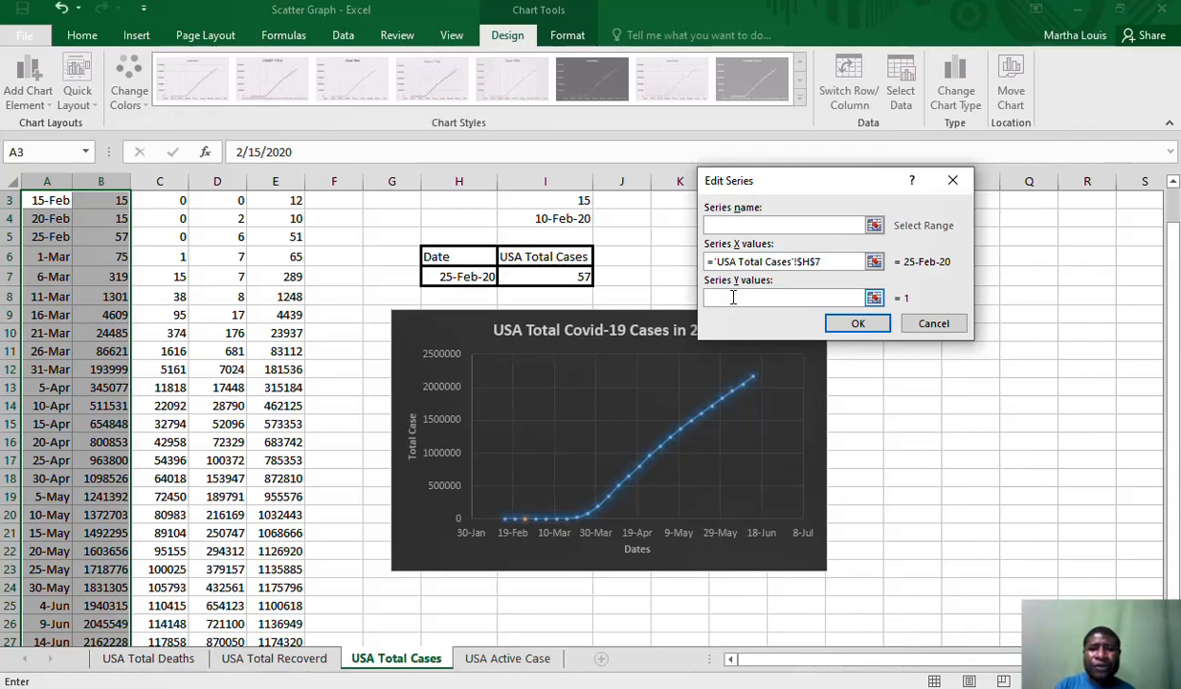
click(572, 277)
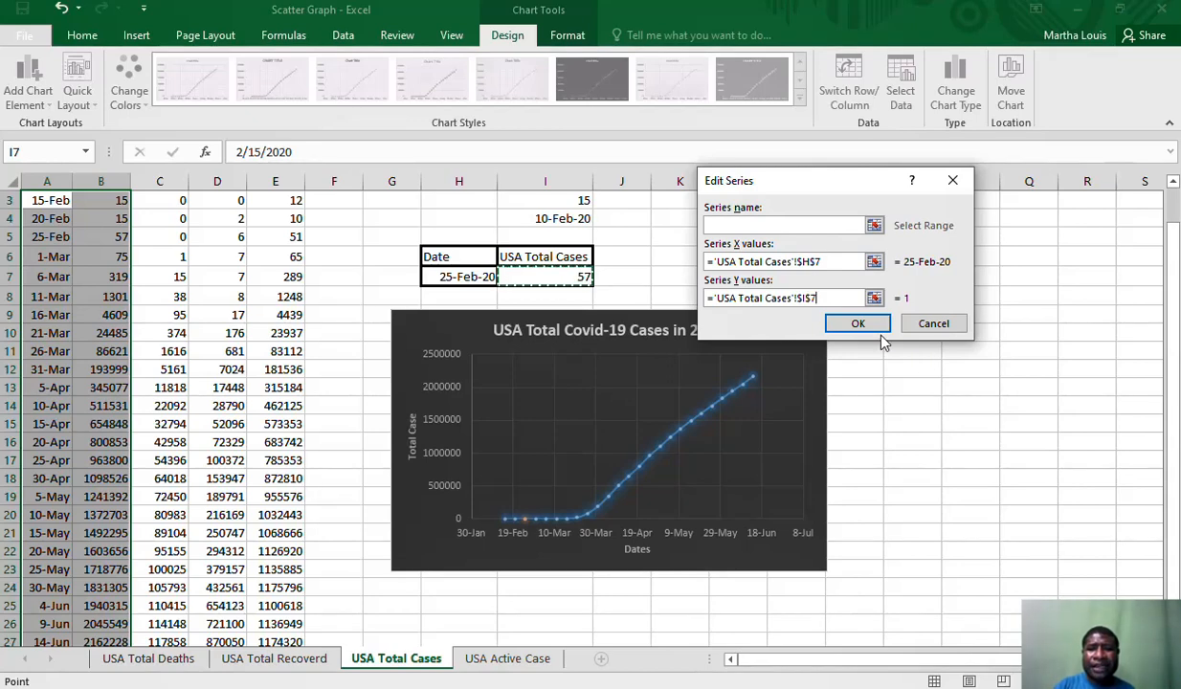
click(858, 324)
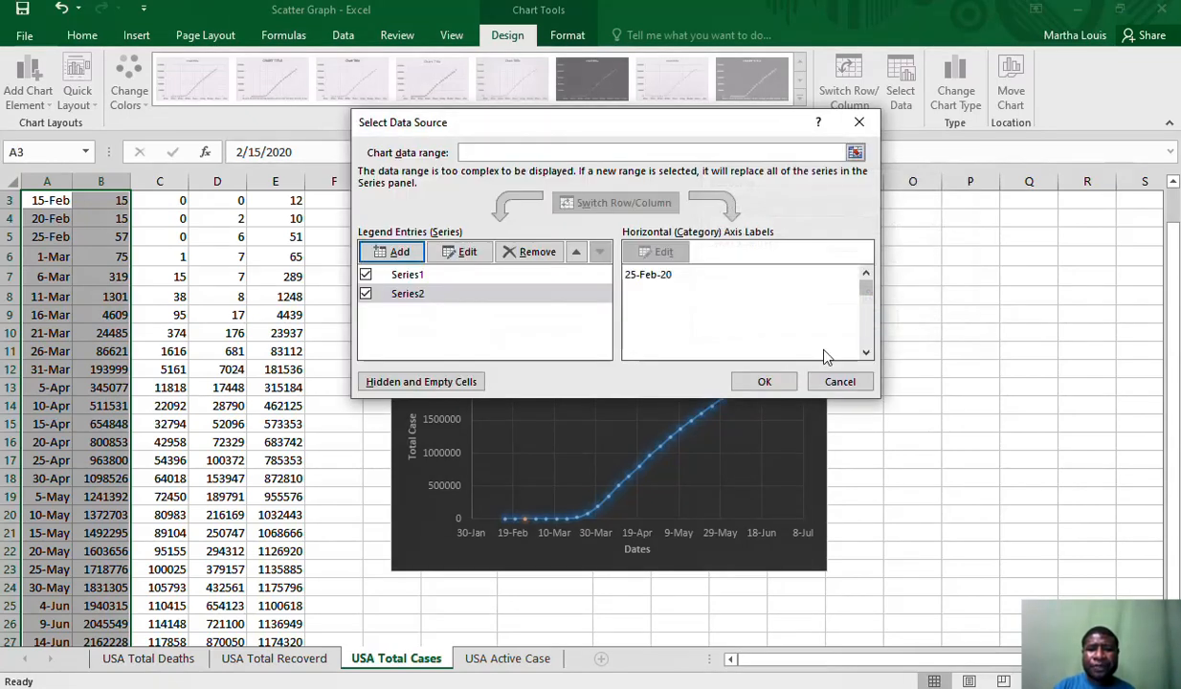
click(764, 381)
Nudge the chart slightly up and to the left, keeping it just below the lookup table
click(919, 307)
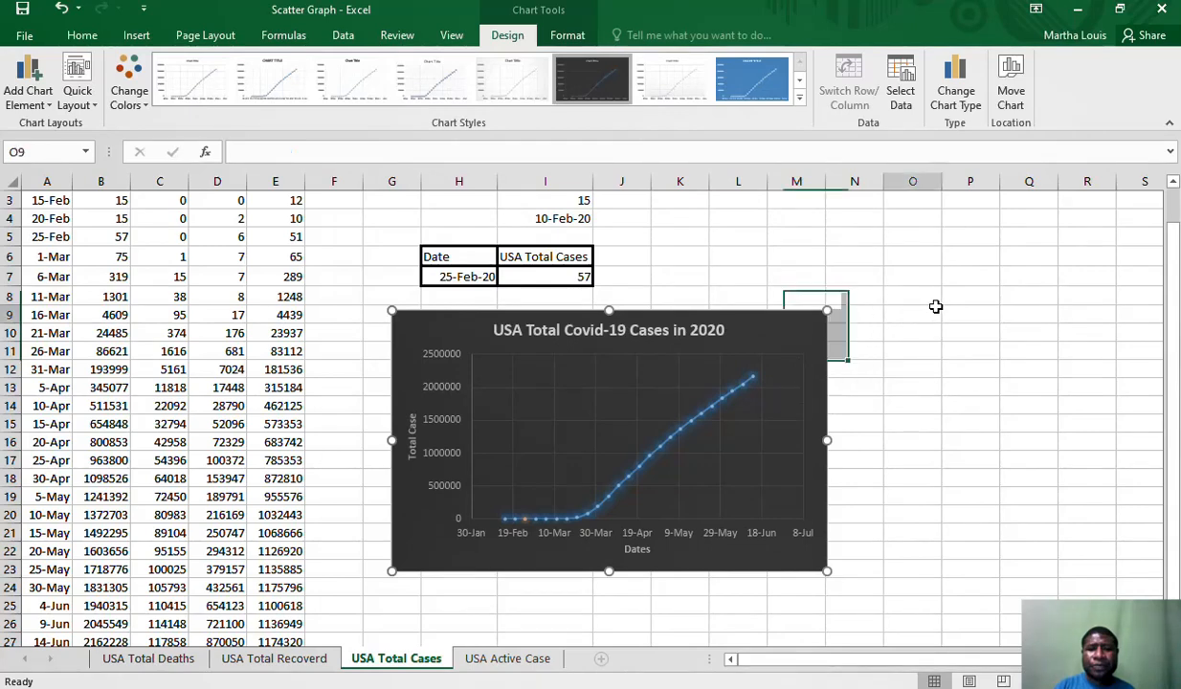
drag(814, 320, 801, 315)
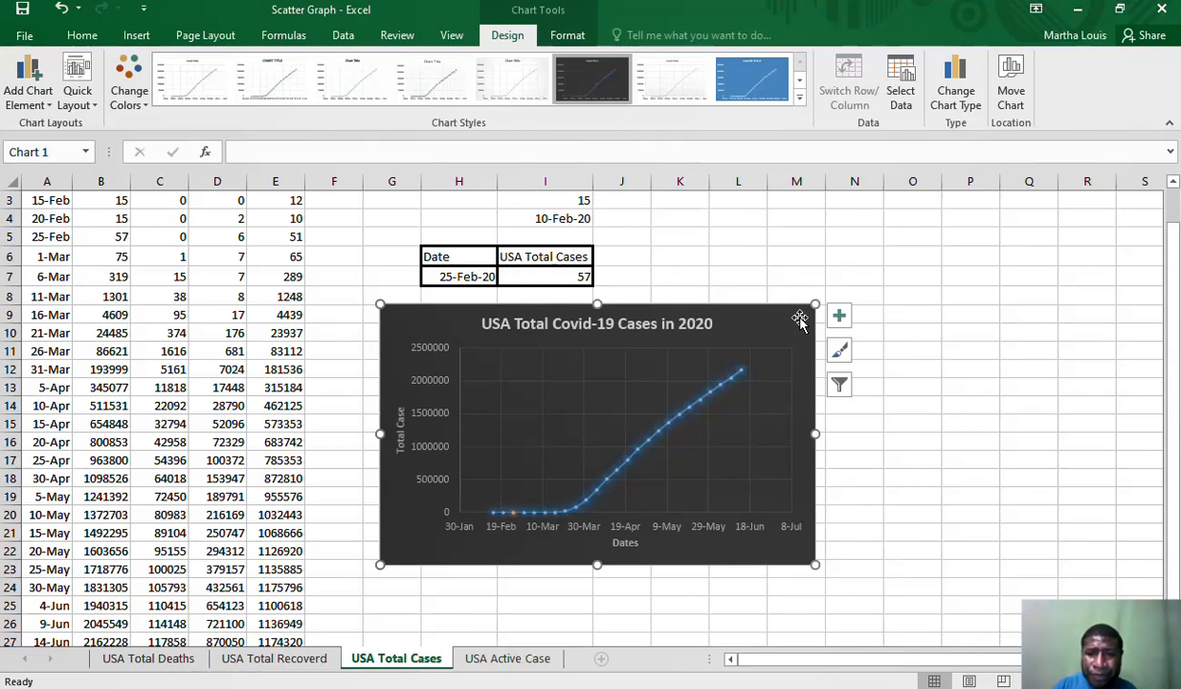
click(1173, 183)
click(1174, 183)
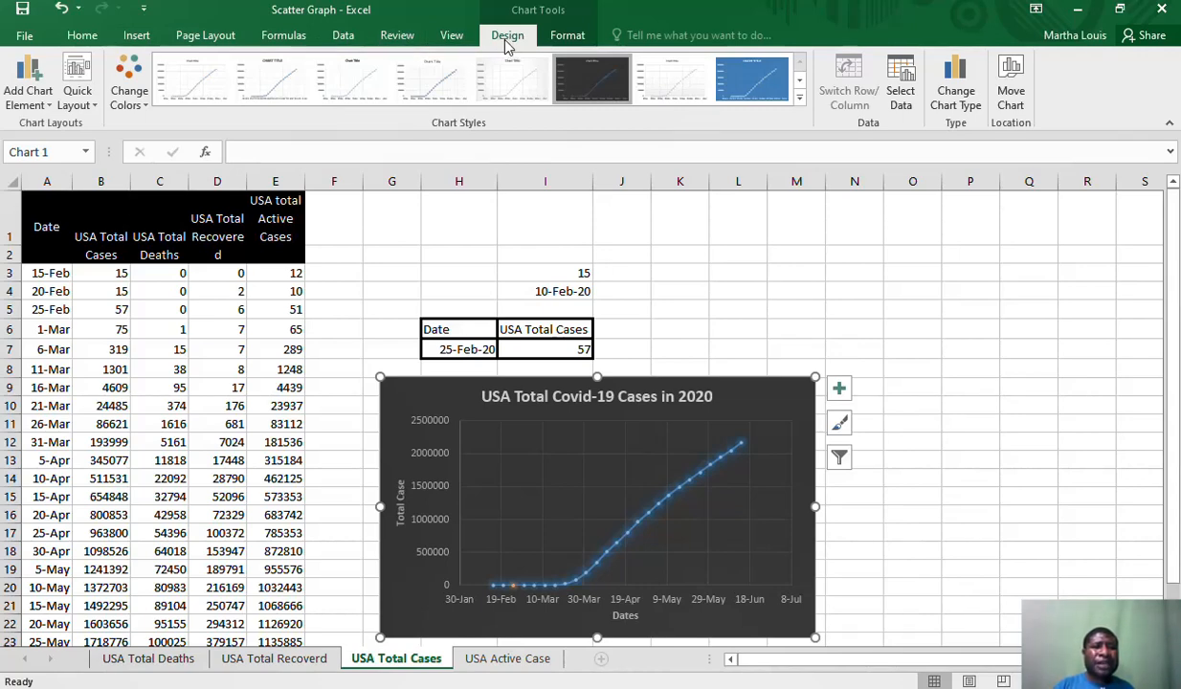
Enable the Developer tab in the ribbon customization options
click(34, 35)
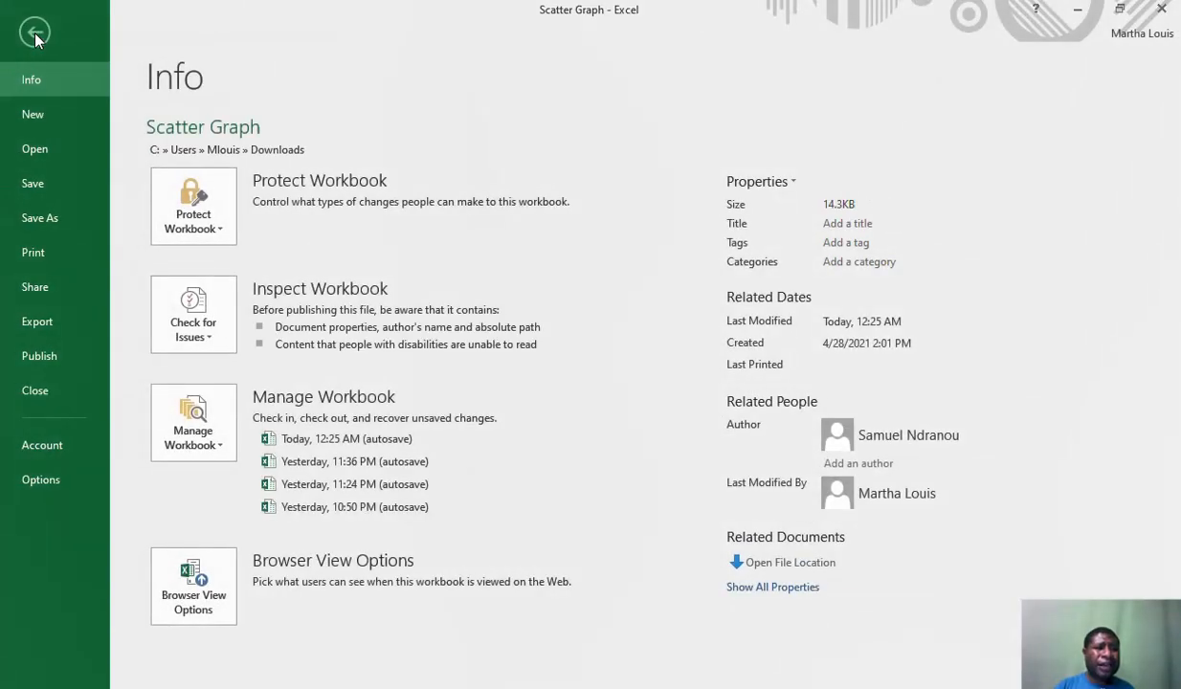
click(35, 476)
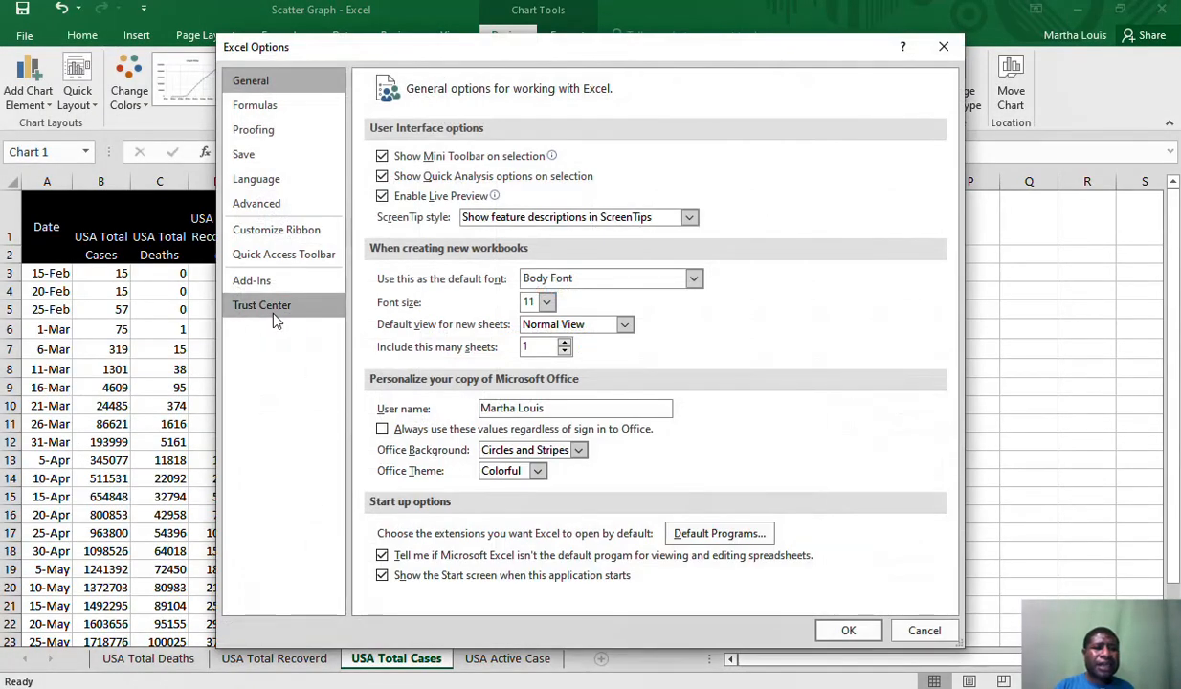
click(285, 236)
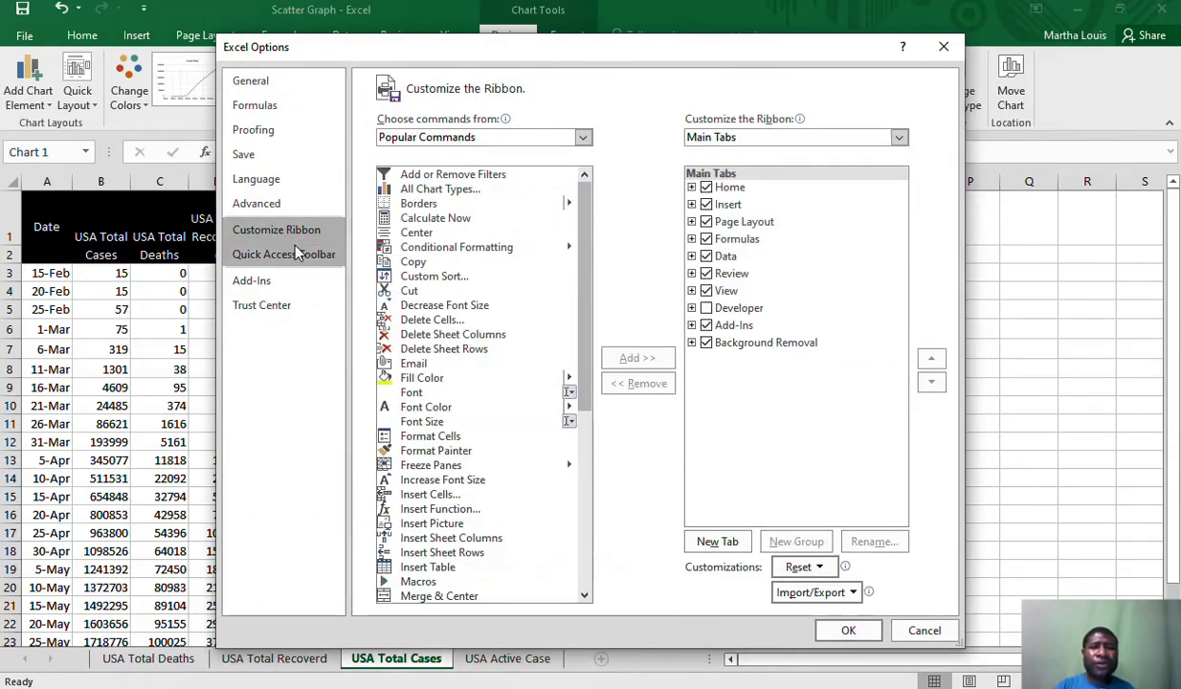
click(706, 308)
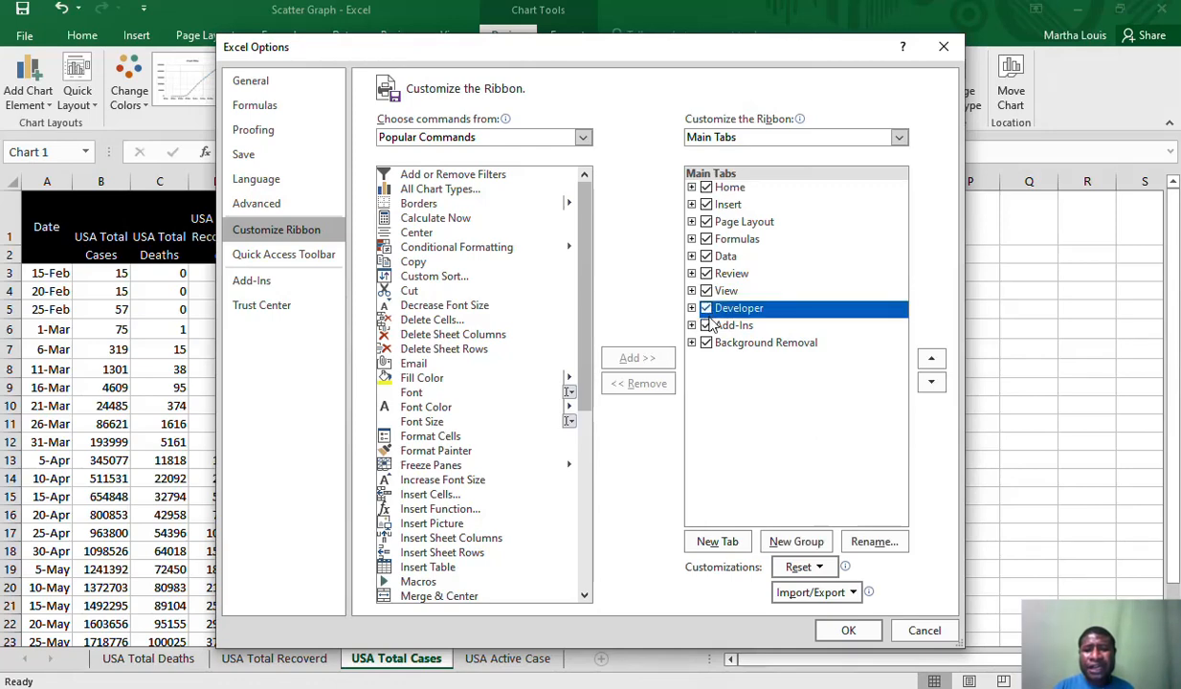
click(846, 628)
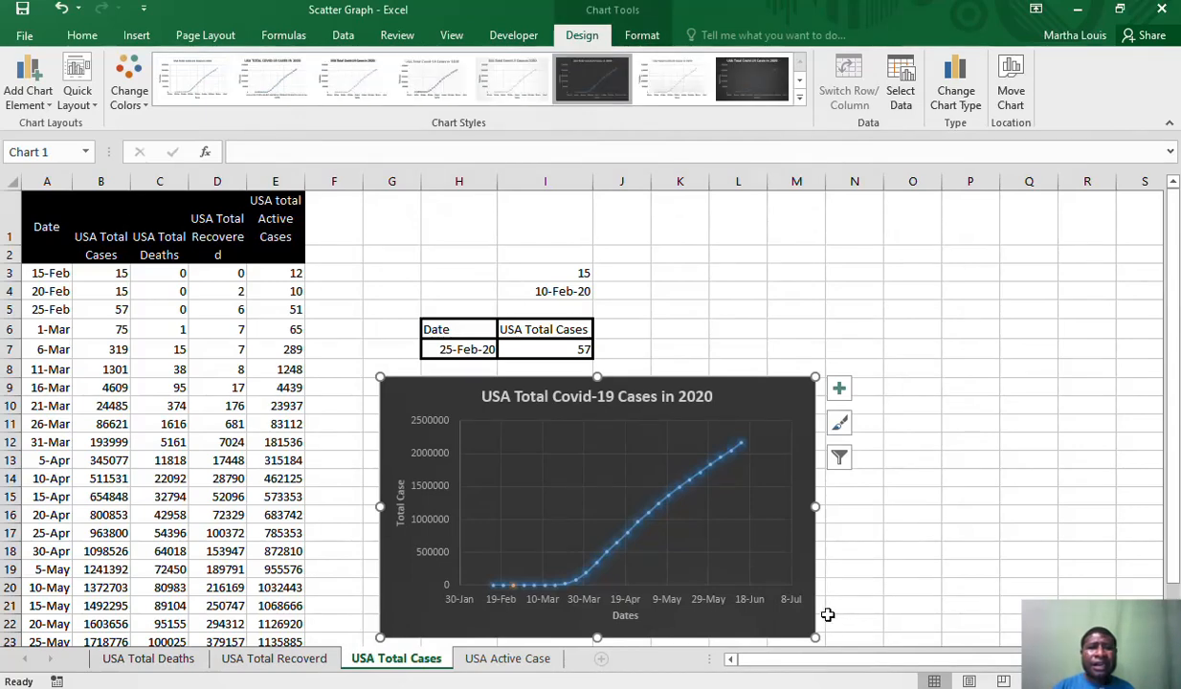
Insert a horizontal form-control scroll bar above the lookup table, spanning columns I to M in rows 1 and 2
click(507, 37)
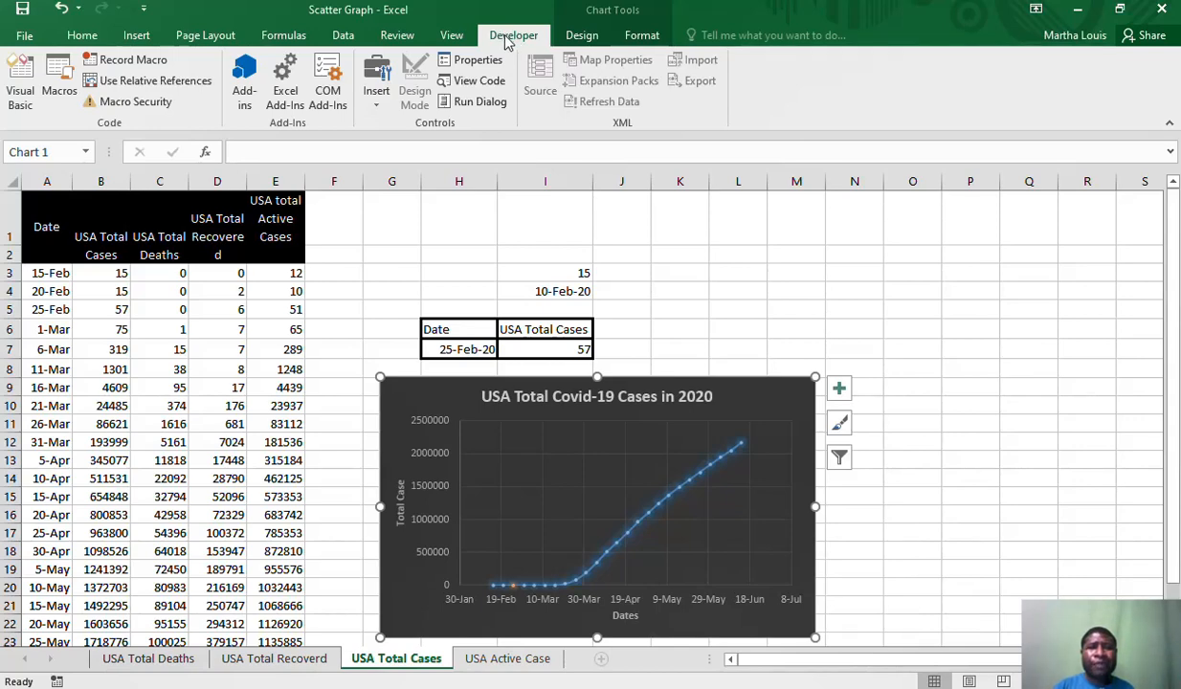
click(378, 95)
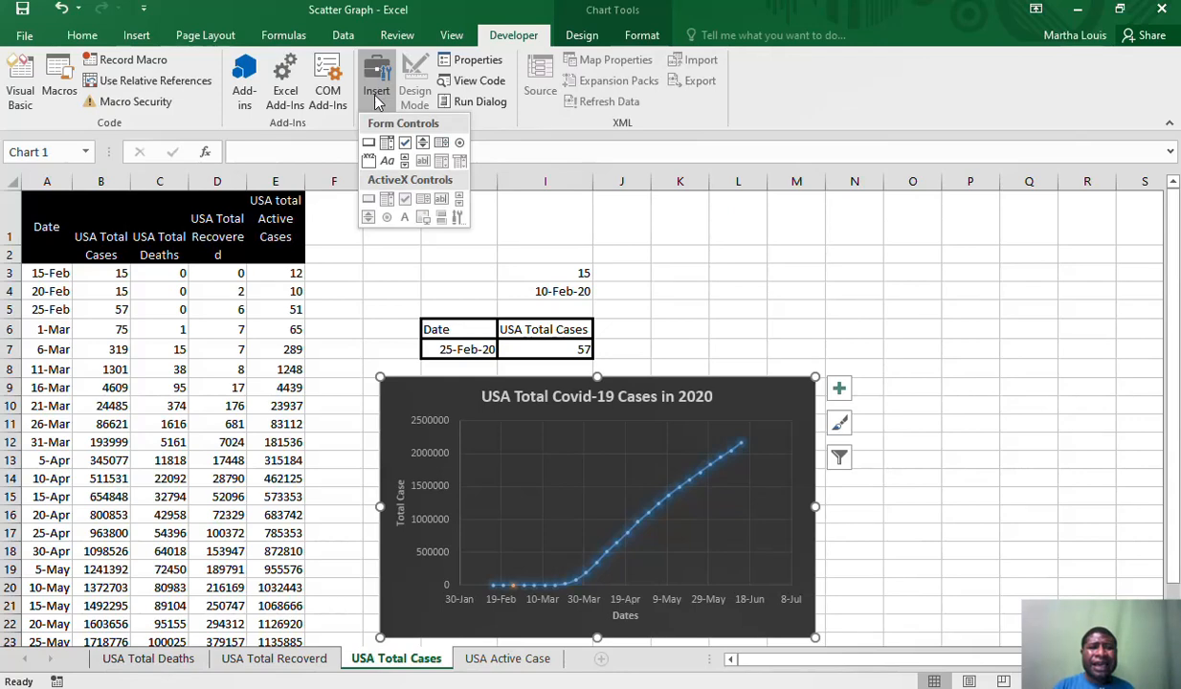
click(405, 161)
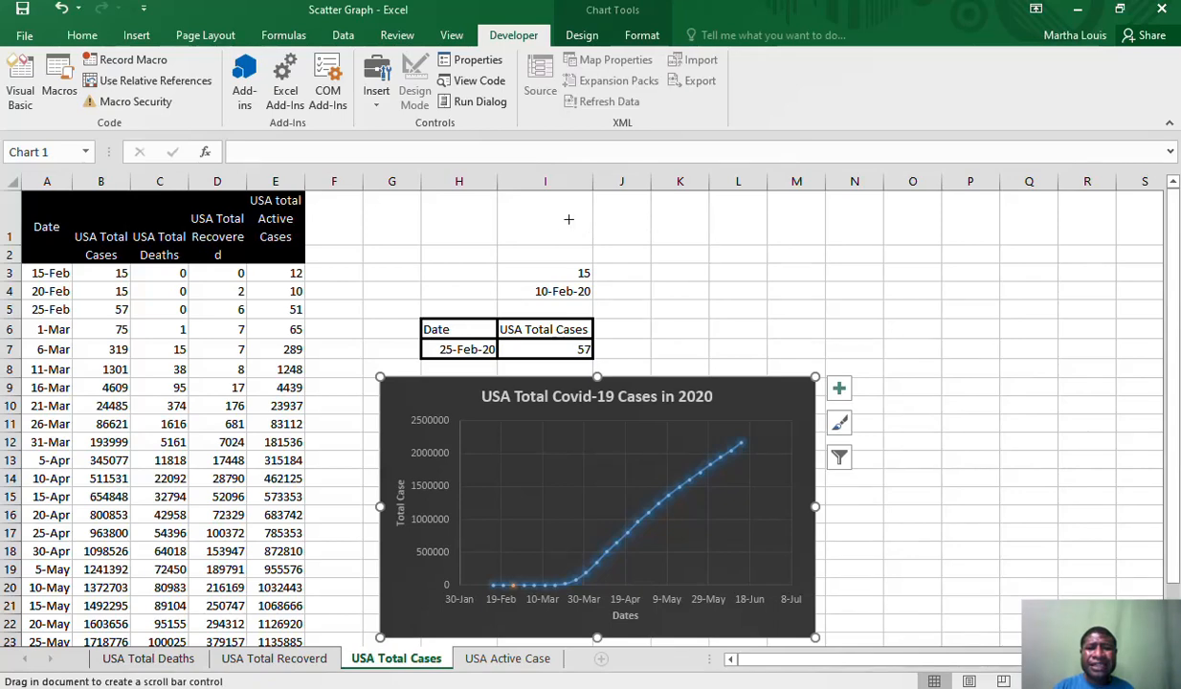
drag(517, 215, 827, 231)
click(742, 291)
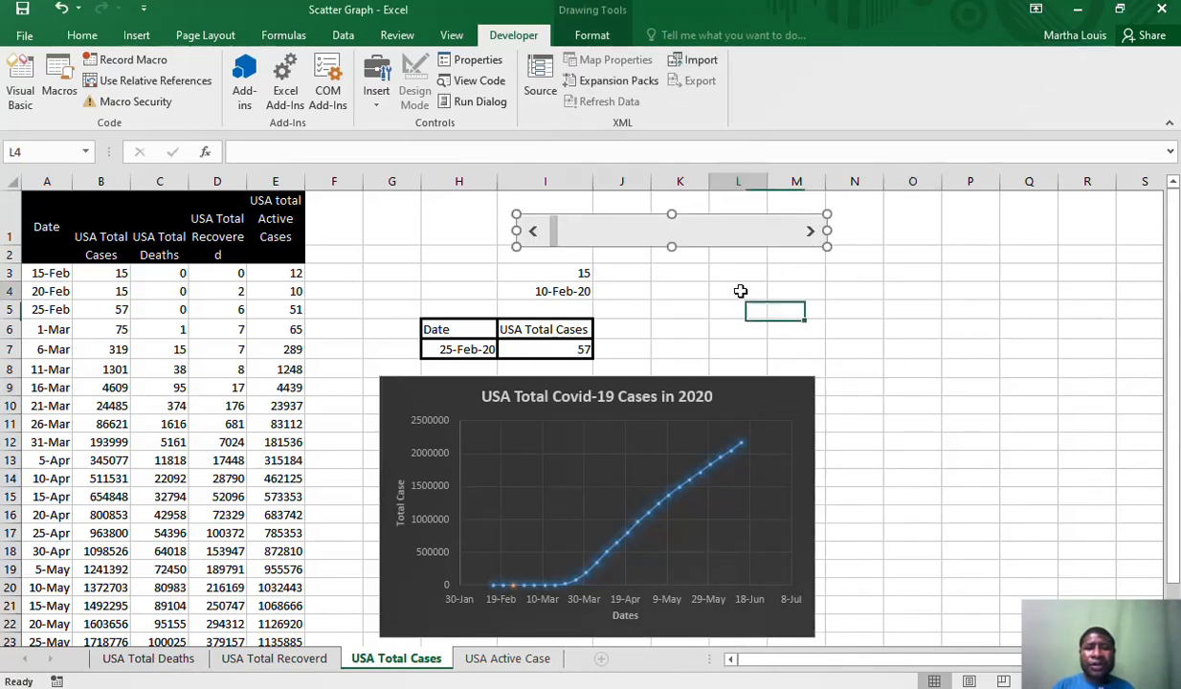
Set the value of cell I3 to 5
click(570, 273)
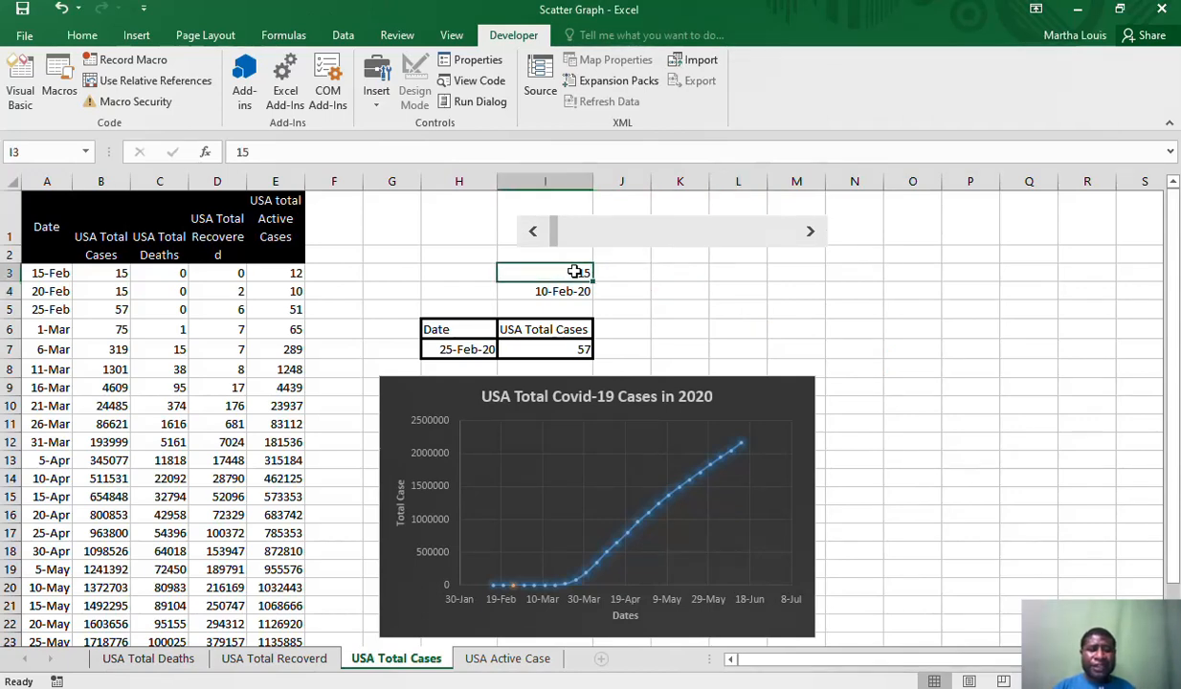
text(5)
key(Return)
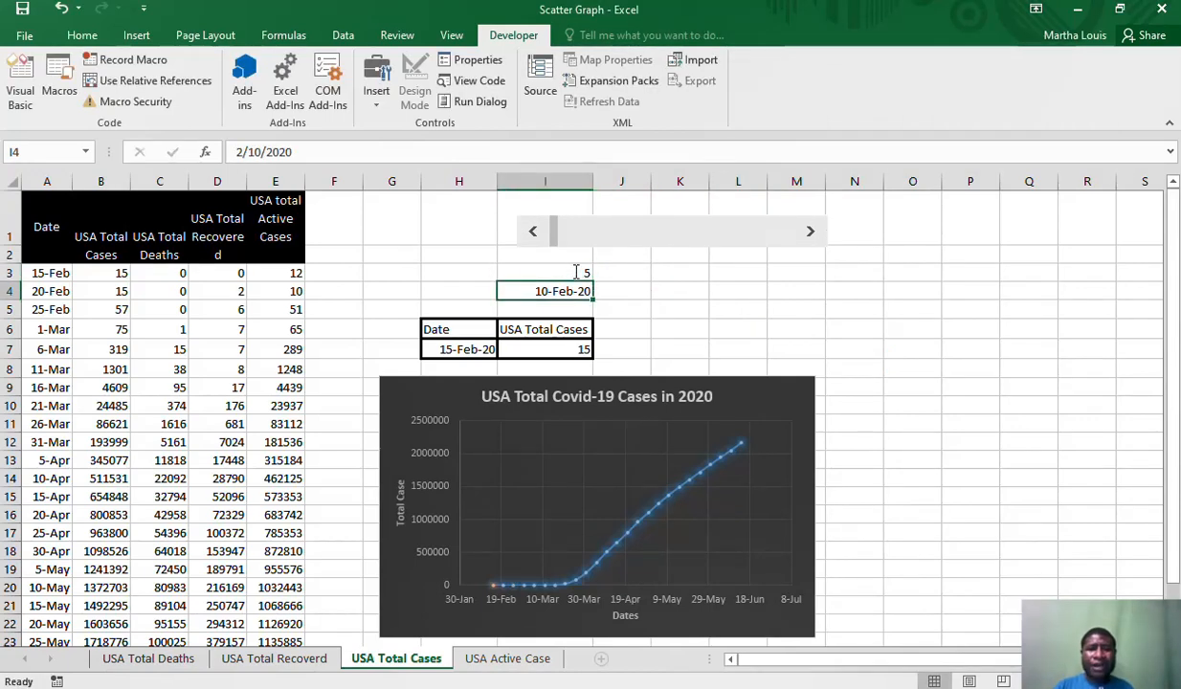
click(734, 316)
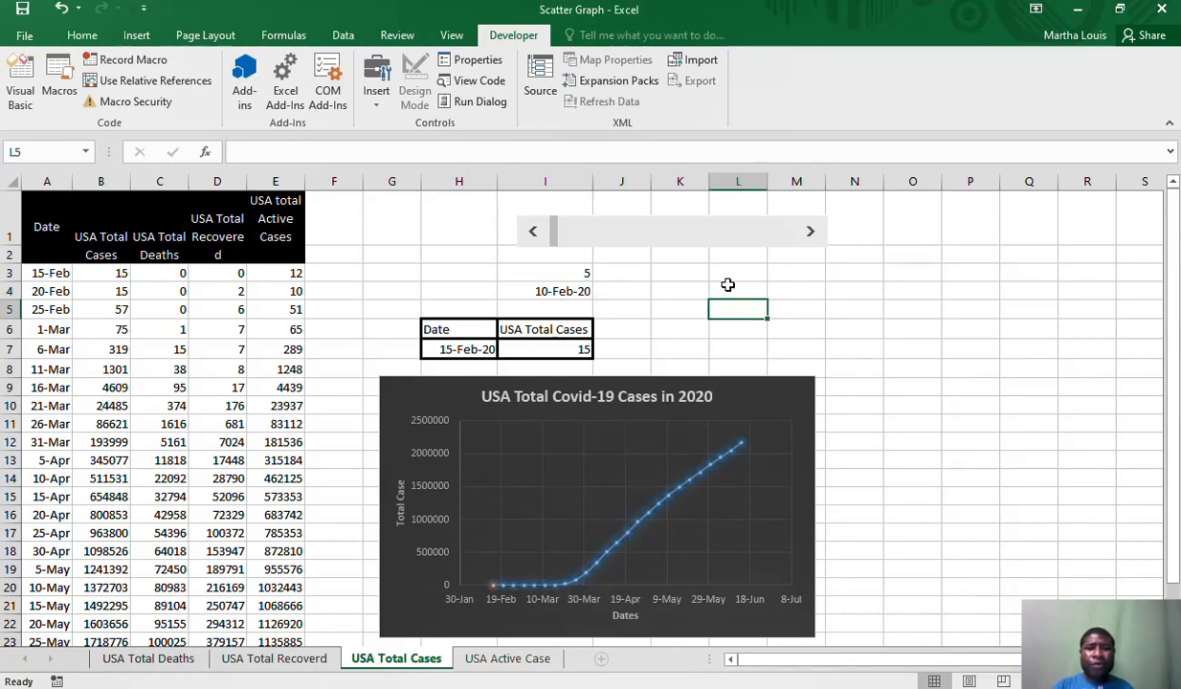
Select the scroll bar above the lookup table and nudge it very slightly to the right
right_click(657, 238)
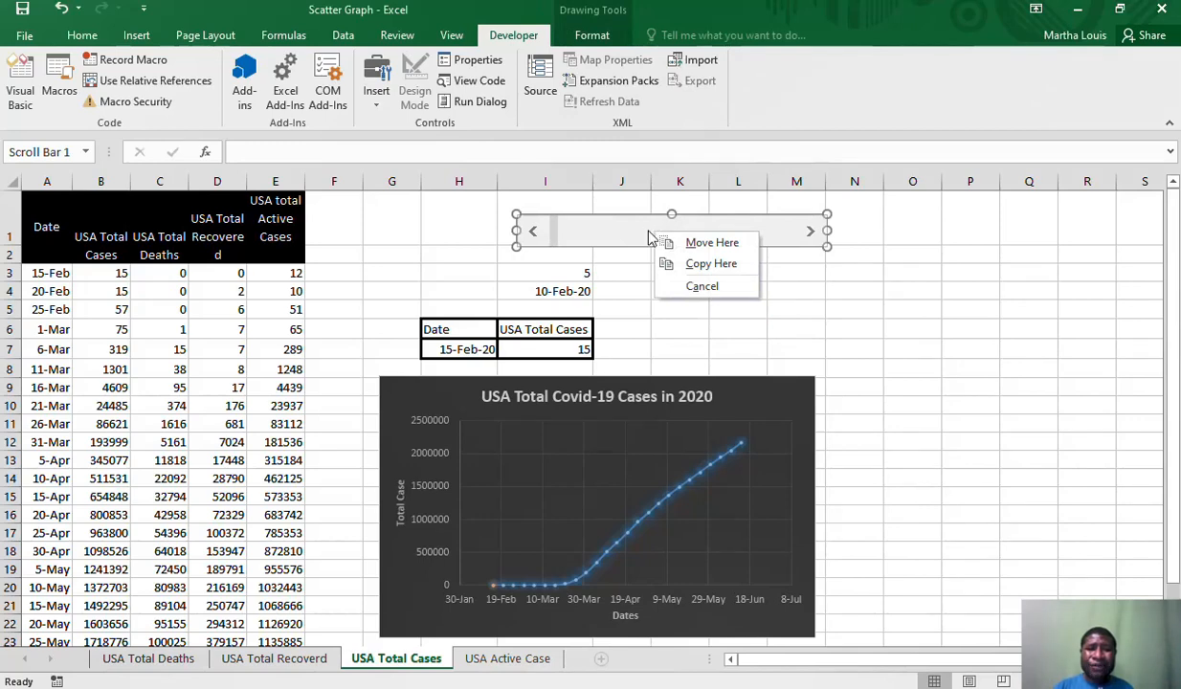
right_click(644, 230)
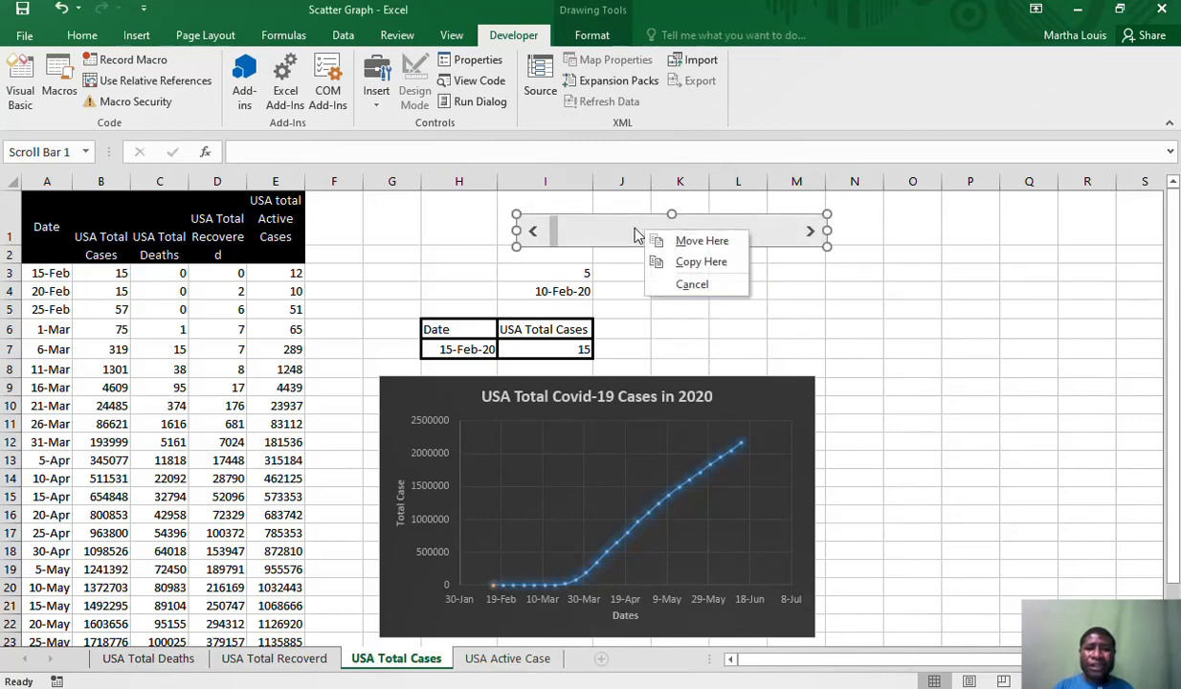
right_click(634, 228)
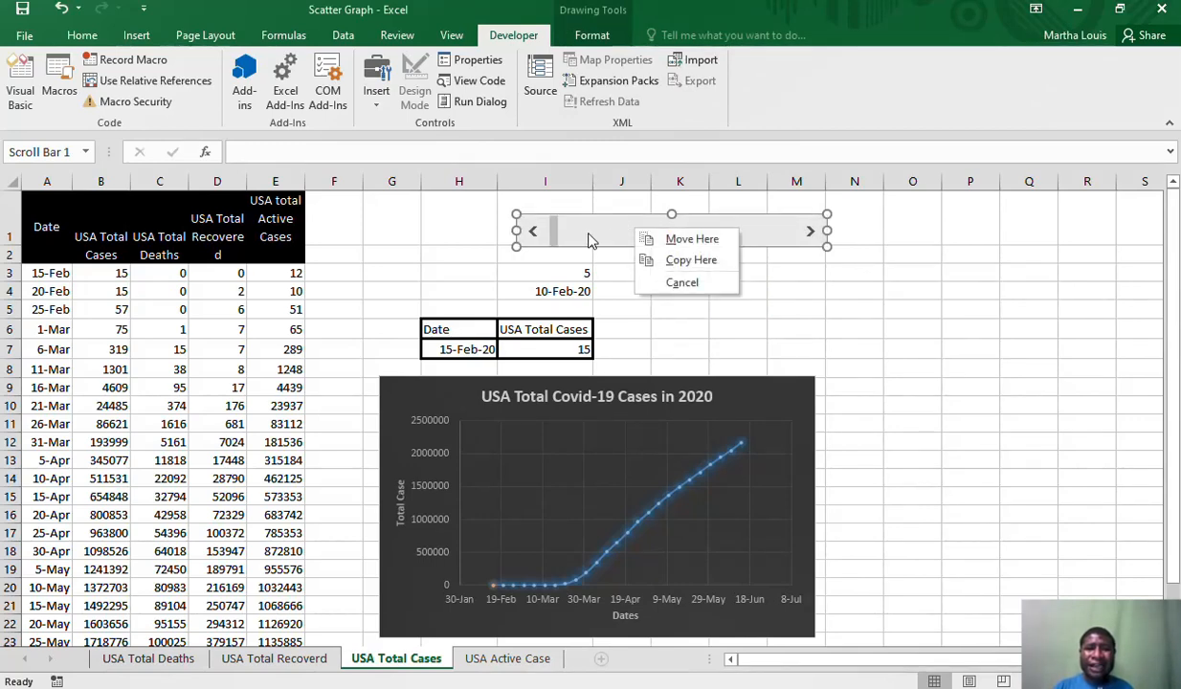
right_click(589, 234)
right_click(761, 234)
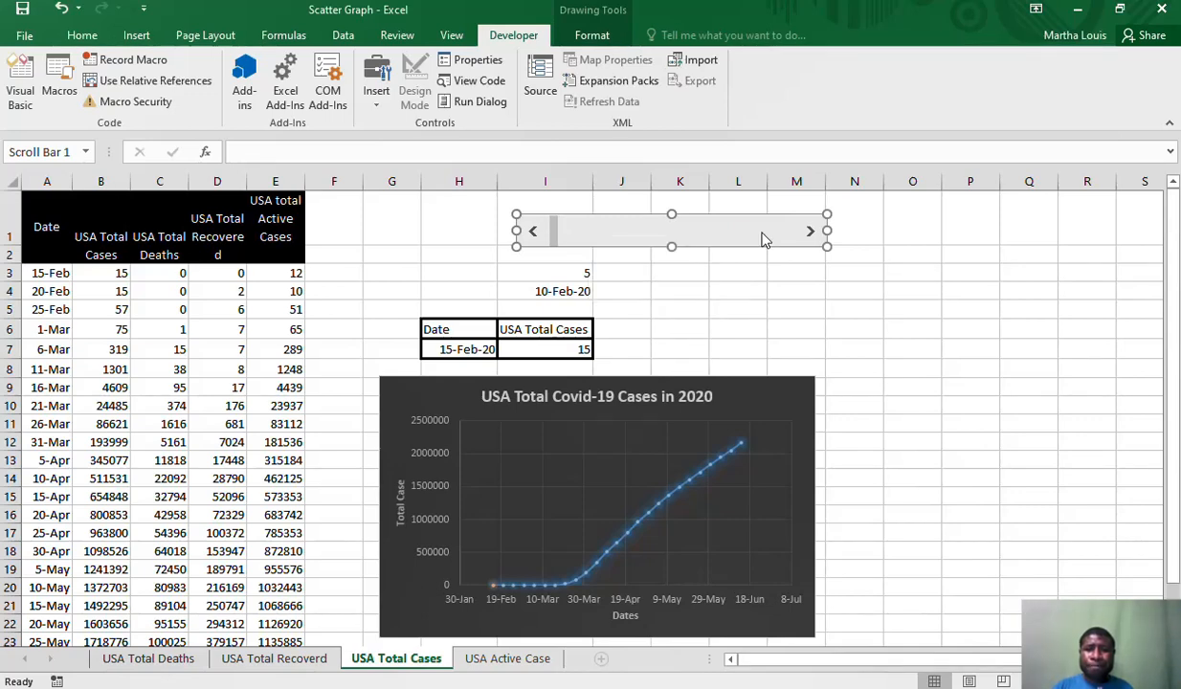
drag(763, 233, 765, 234)
In the scroll bar's control properties, set the current value to 5, the minimum to 5 and the maximum to 125
click(488, 63)
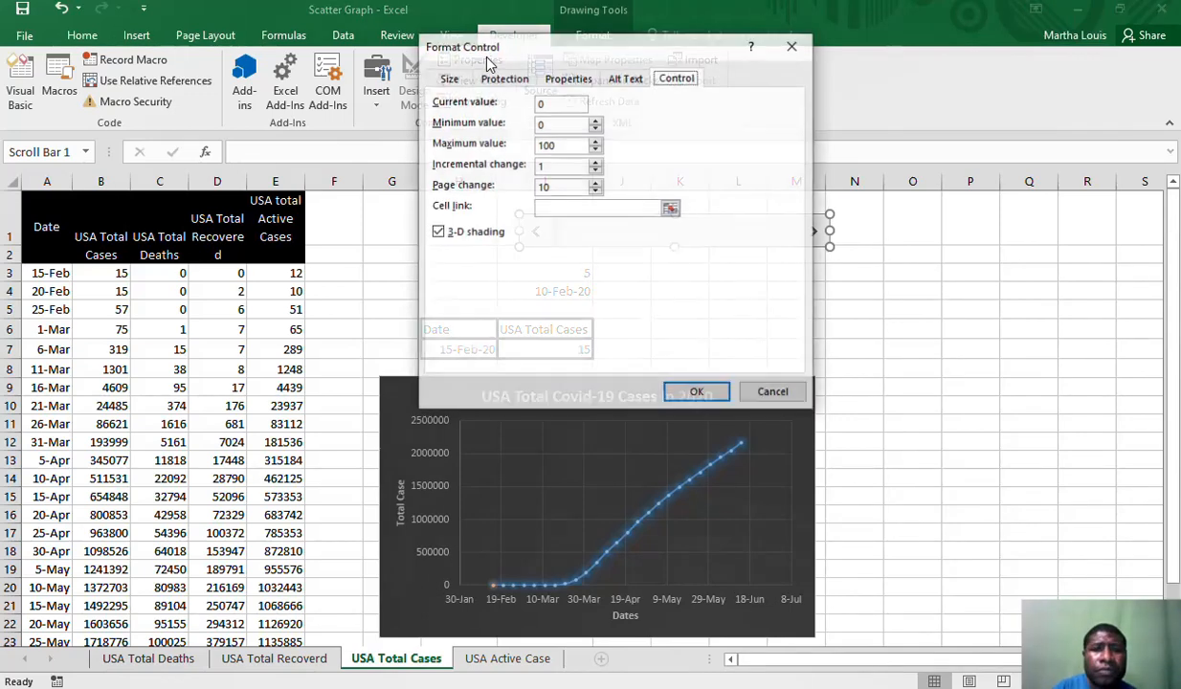
click(794, 47)
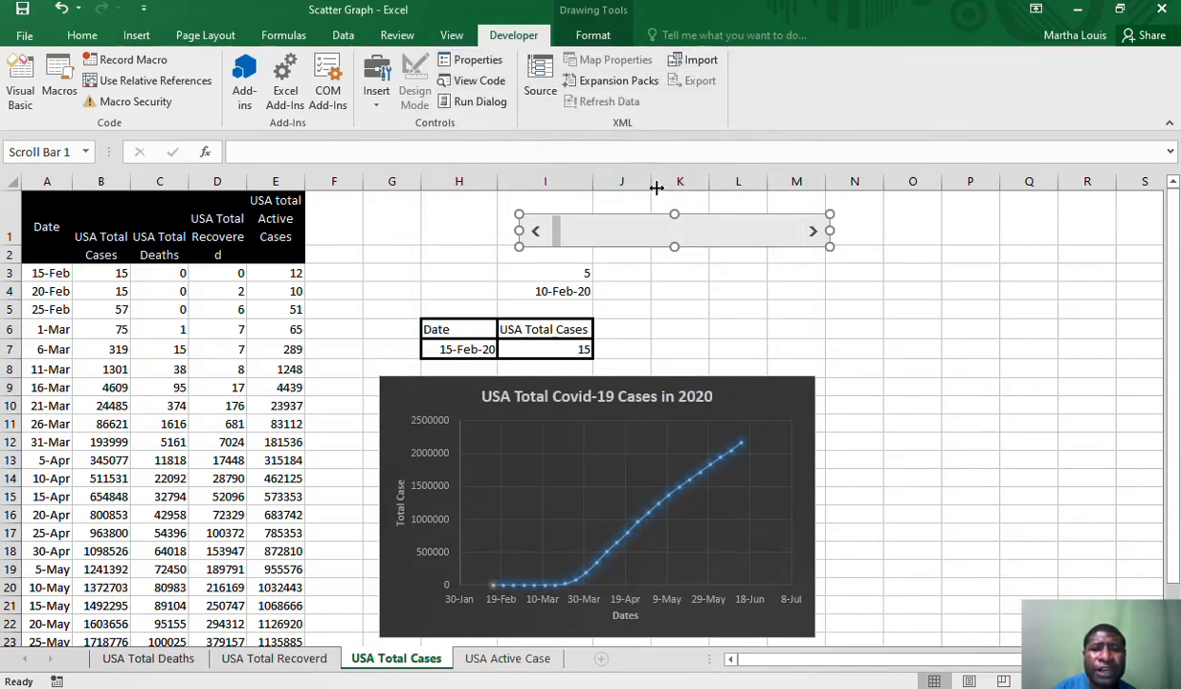
click(489, 63)
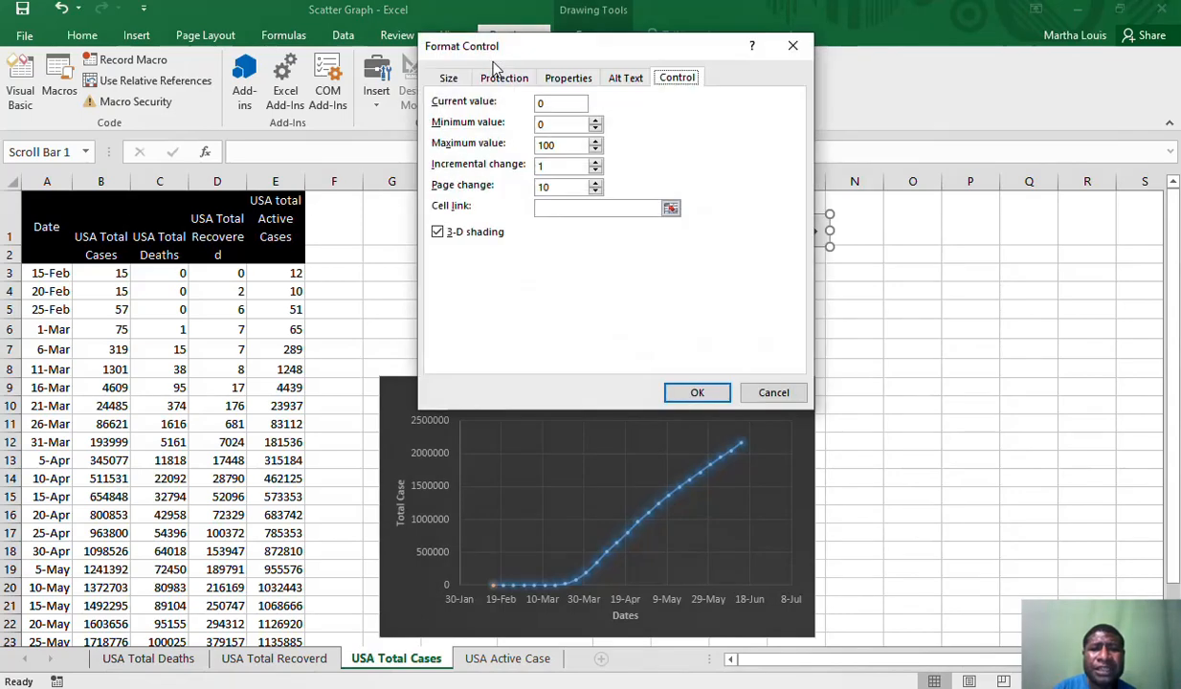
drag(660, 48, 914, 271)
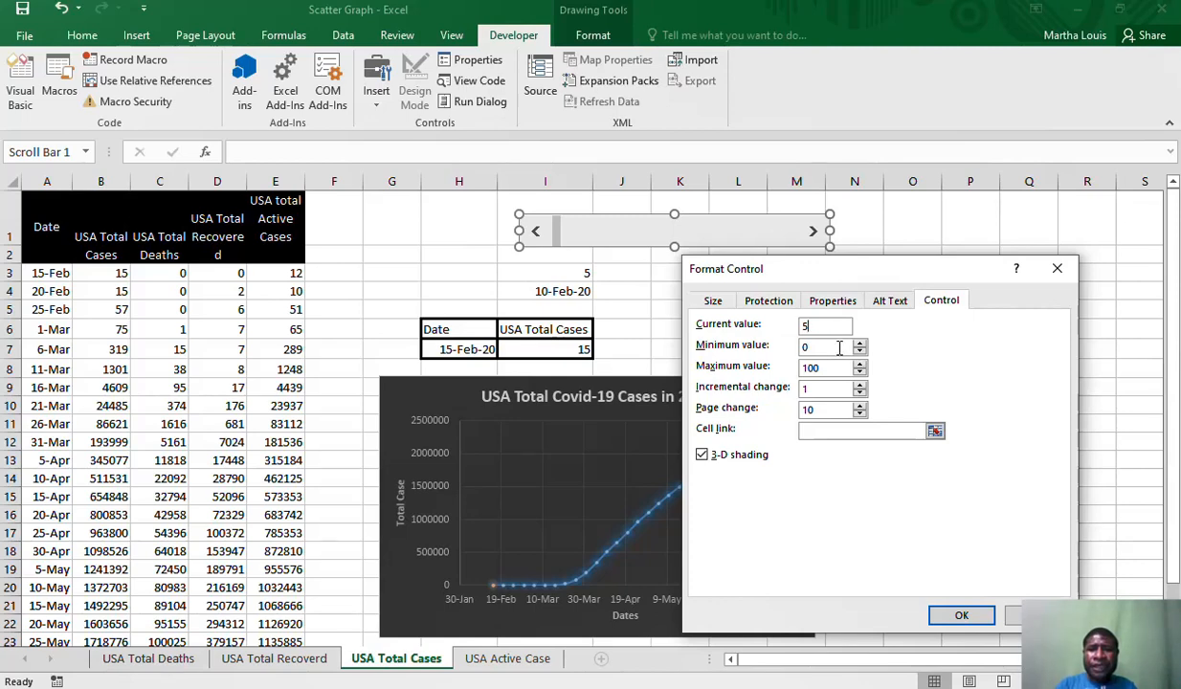
key(BackSpace)
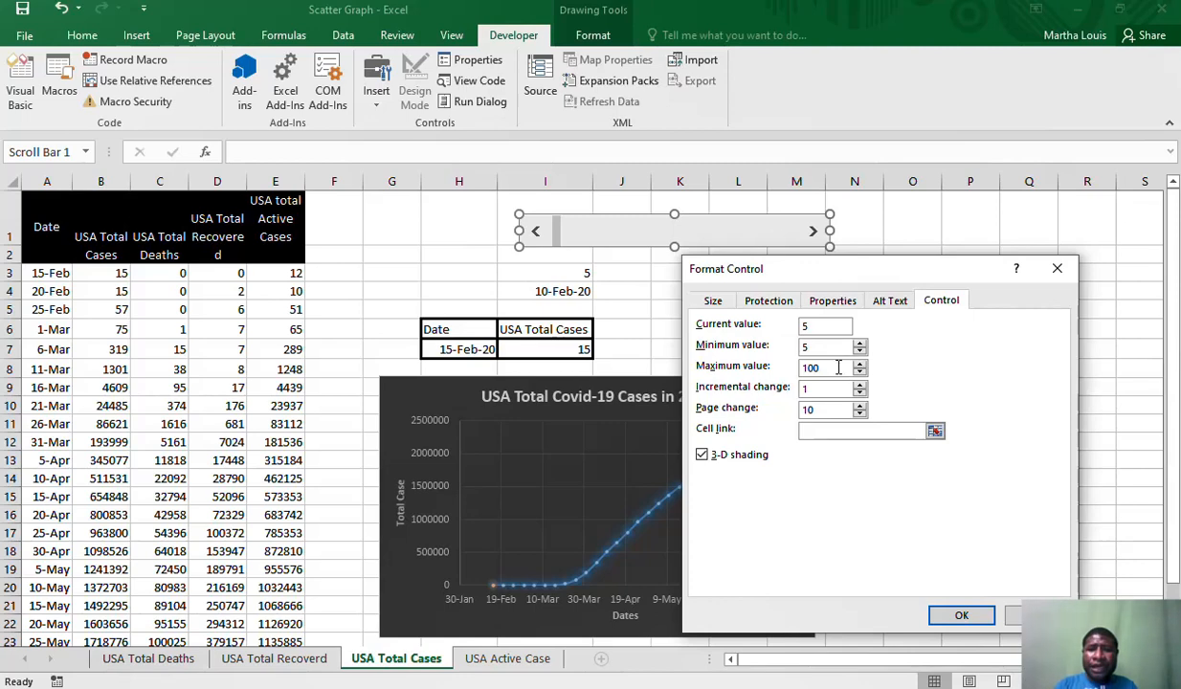
key(Tab)
text(10)
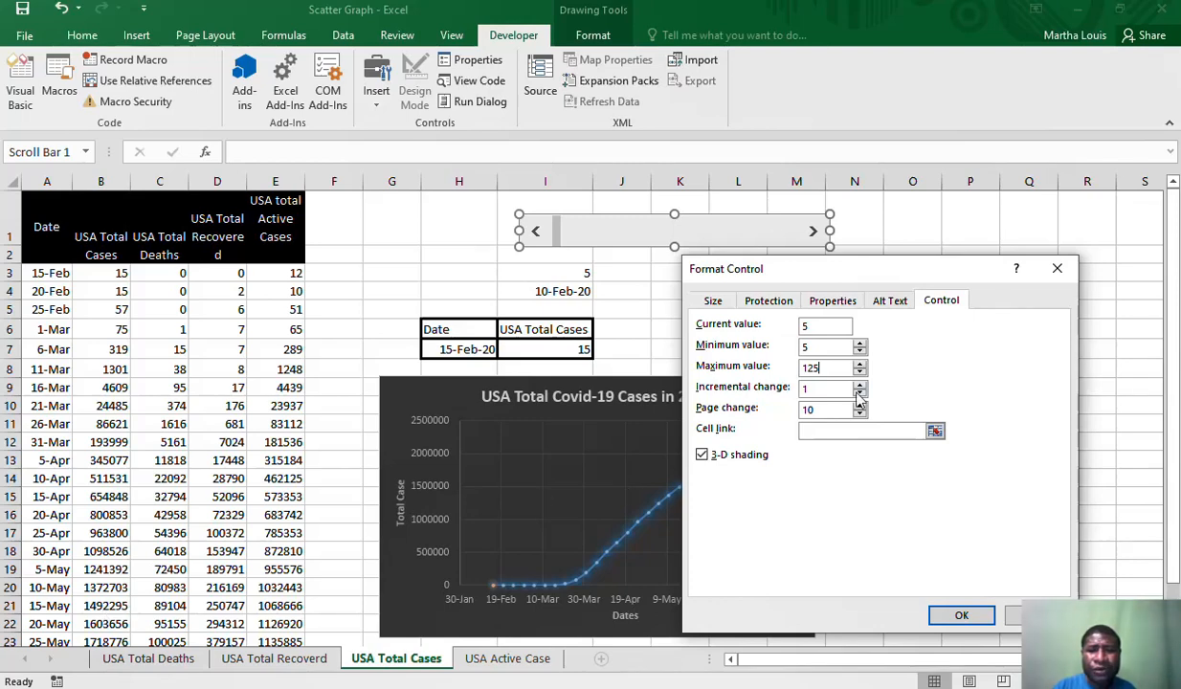
Set the scroll bar's incremental change to 5 and link it to cell I3
click(820, 390)
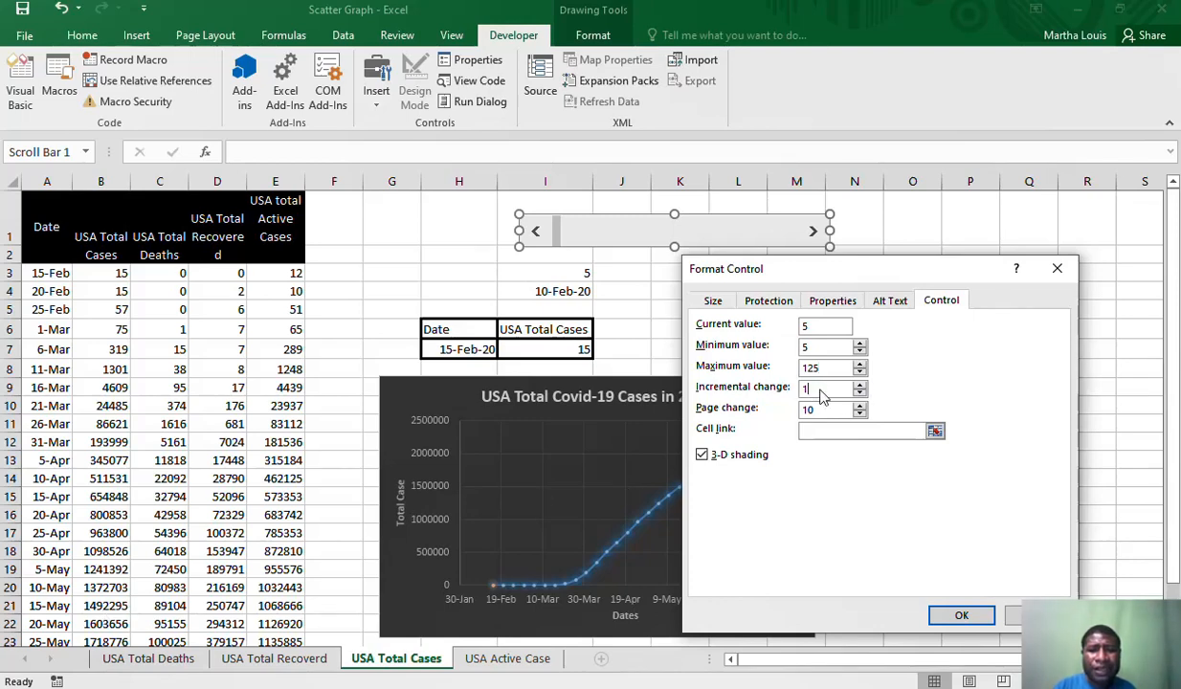
key(BackSpace)
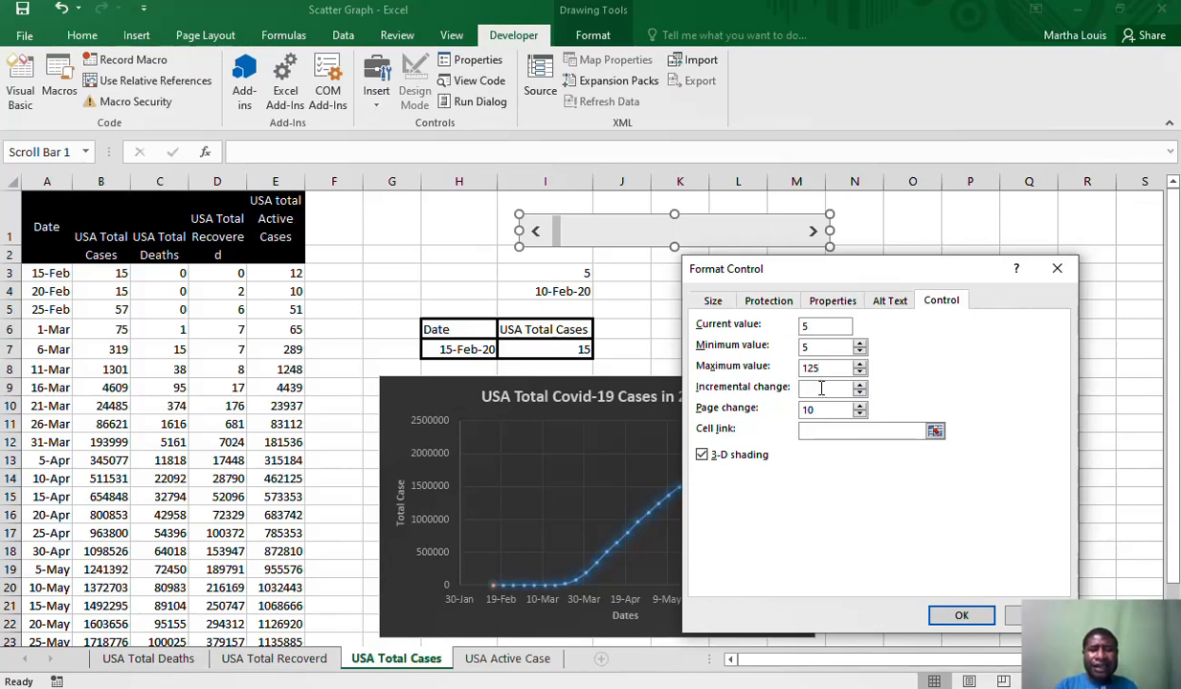
text(5)
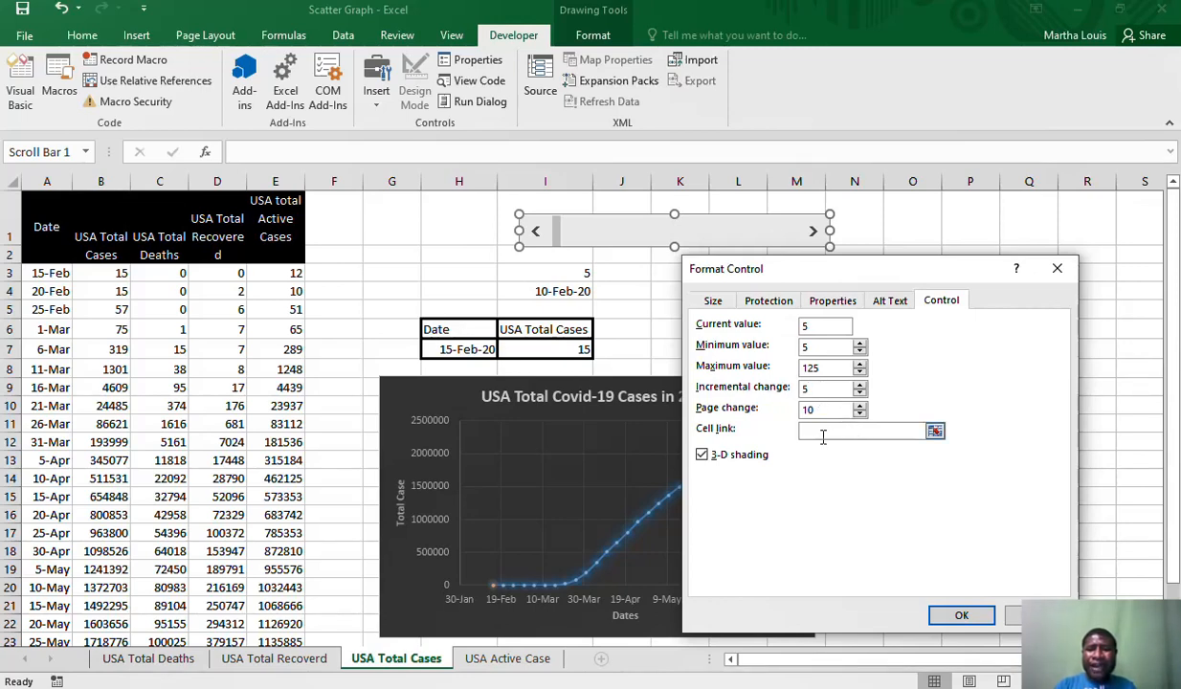
click(822, 436)
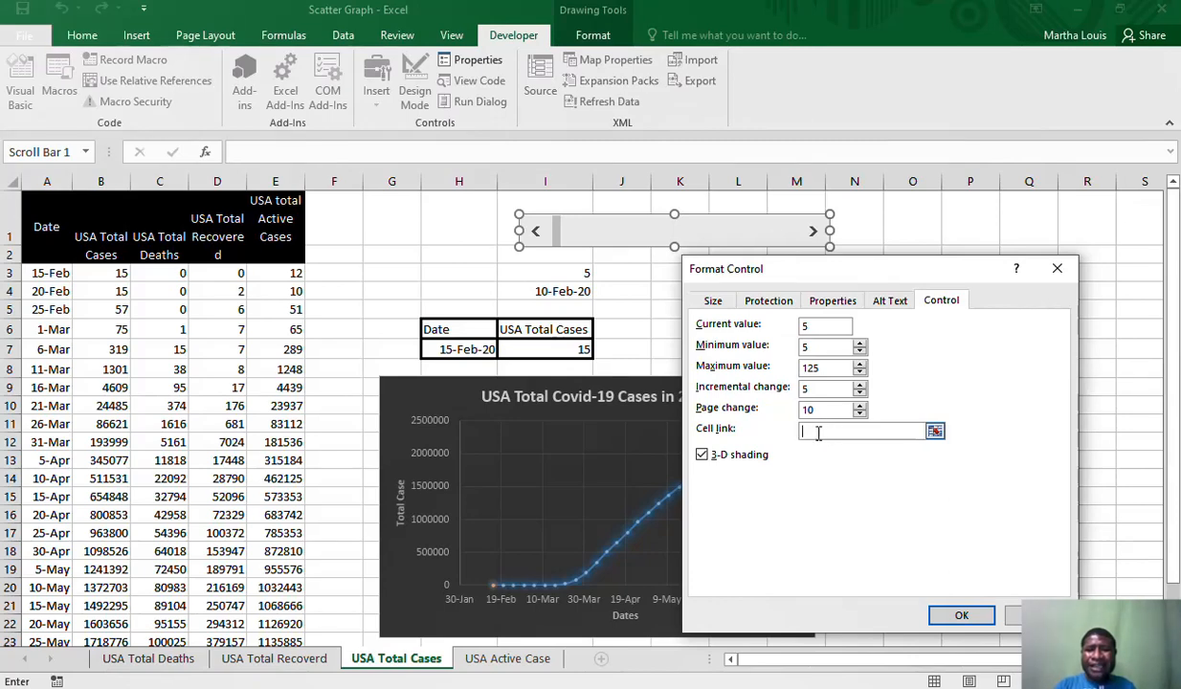
click(553, 270)
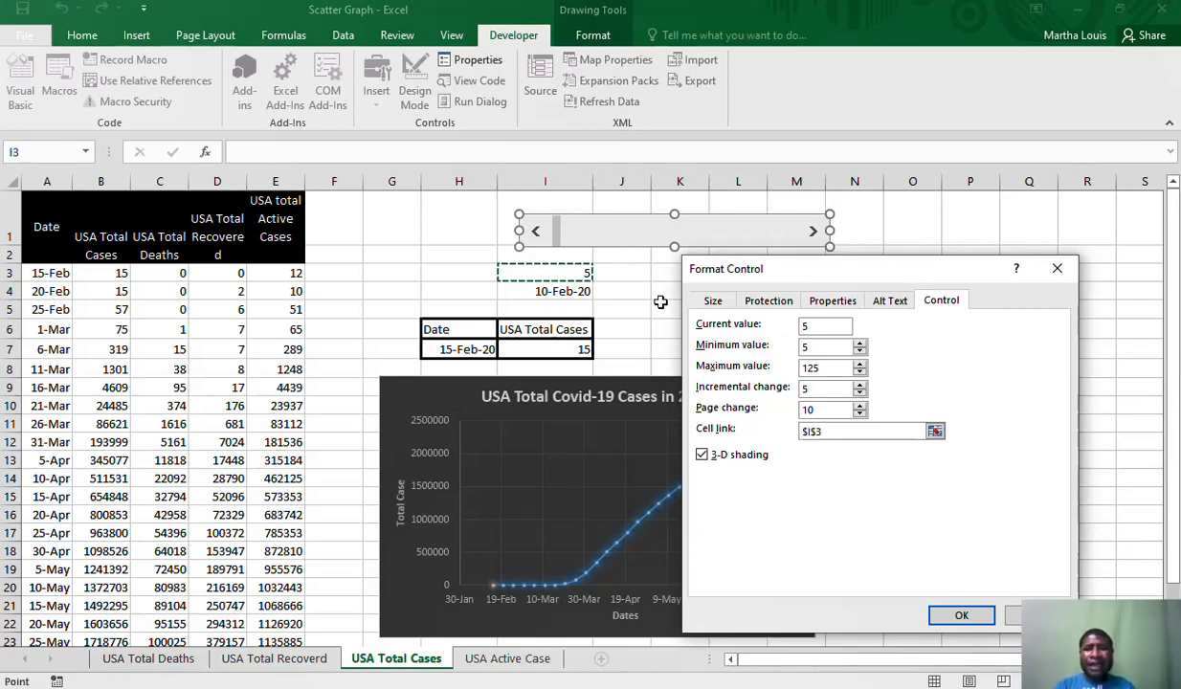
click(960, 616)
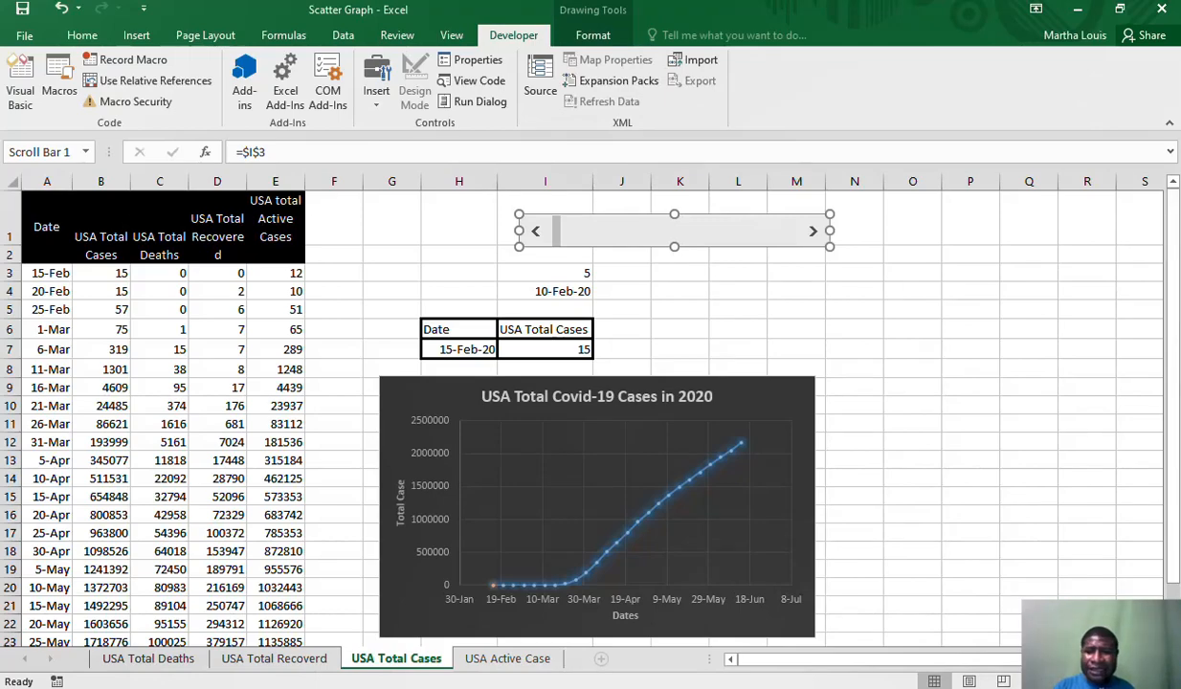
Check the last date in column A of the data table
scroll(574, 402, down, 3)
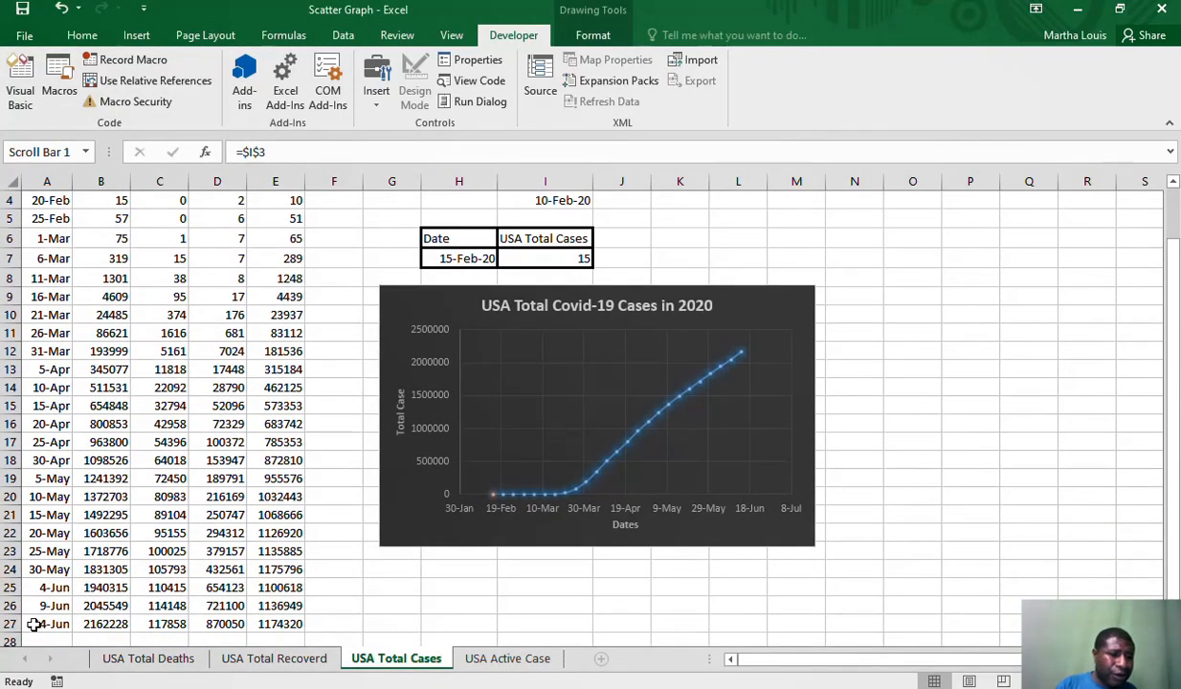
click(33, 622)
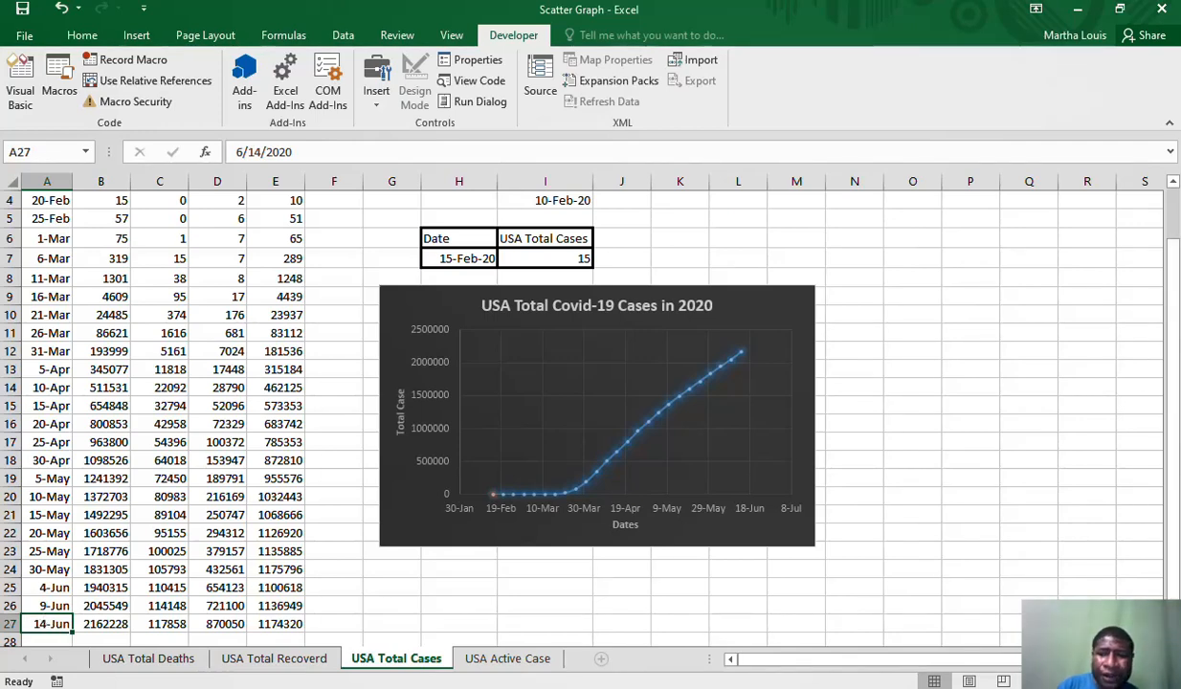
drag(1171, 335, 1171, 330)
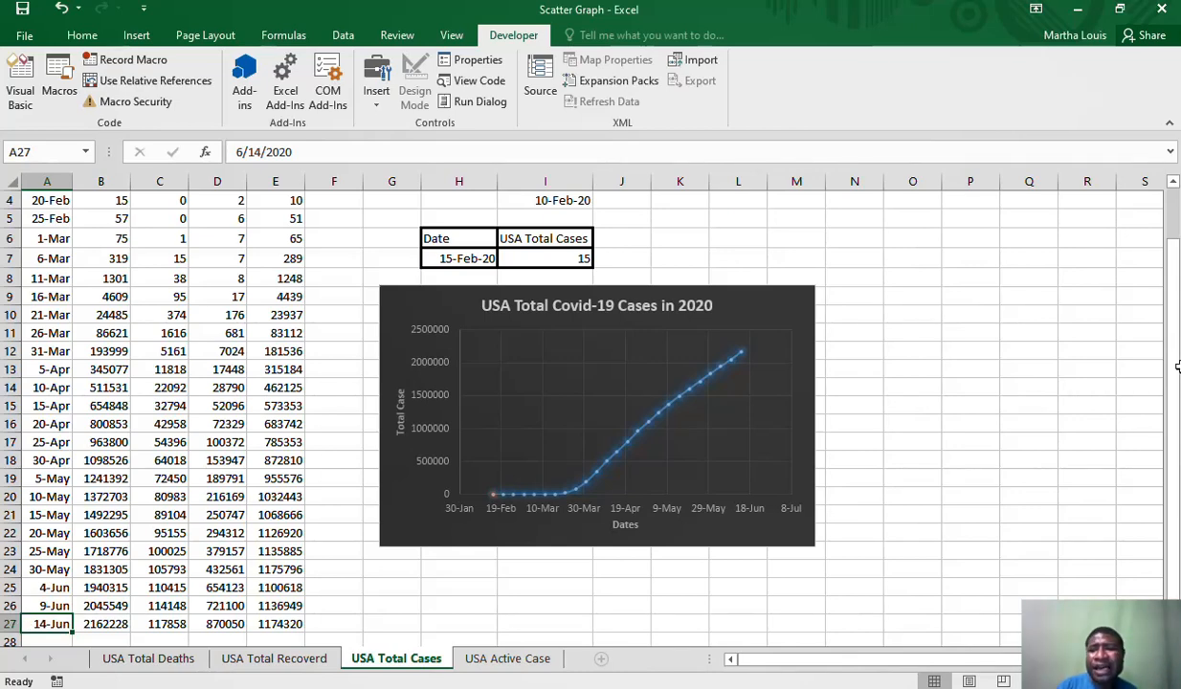
drag(1177, 367, 1177, 356)
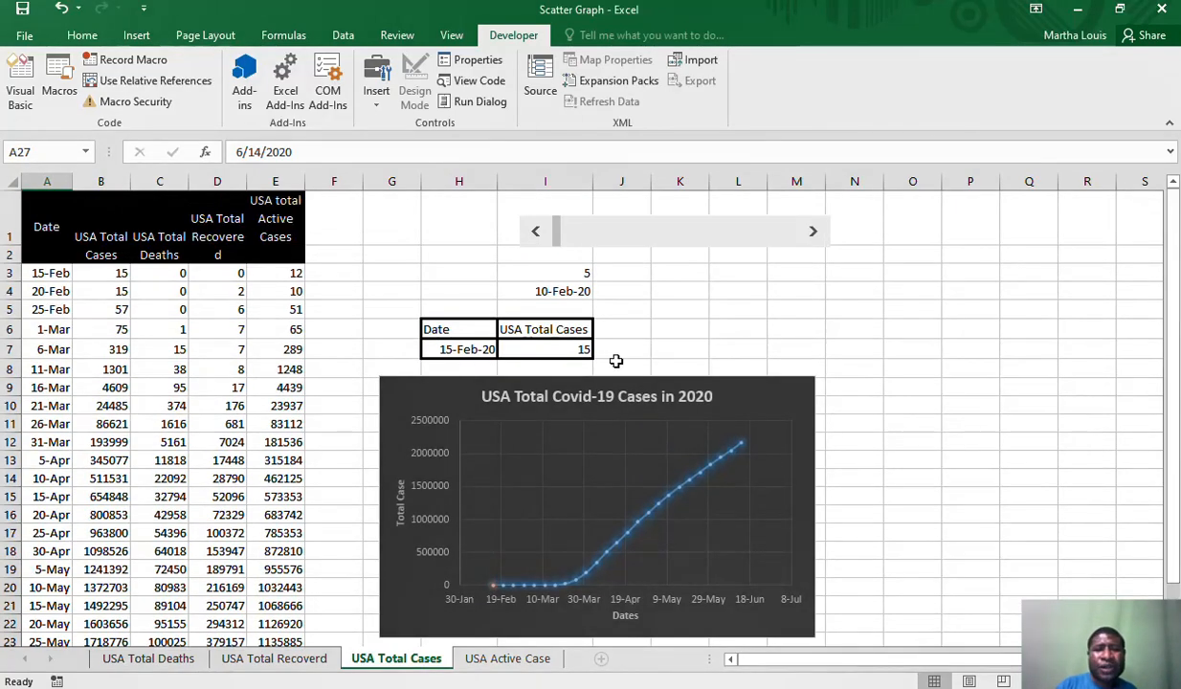
Test the upper limit by setting cell I3 to 125, and return the cell to 5
click(547, 277)
text(125)
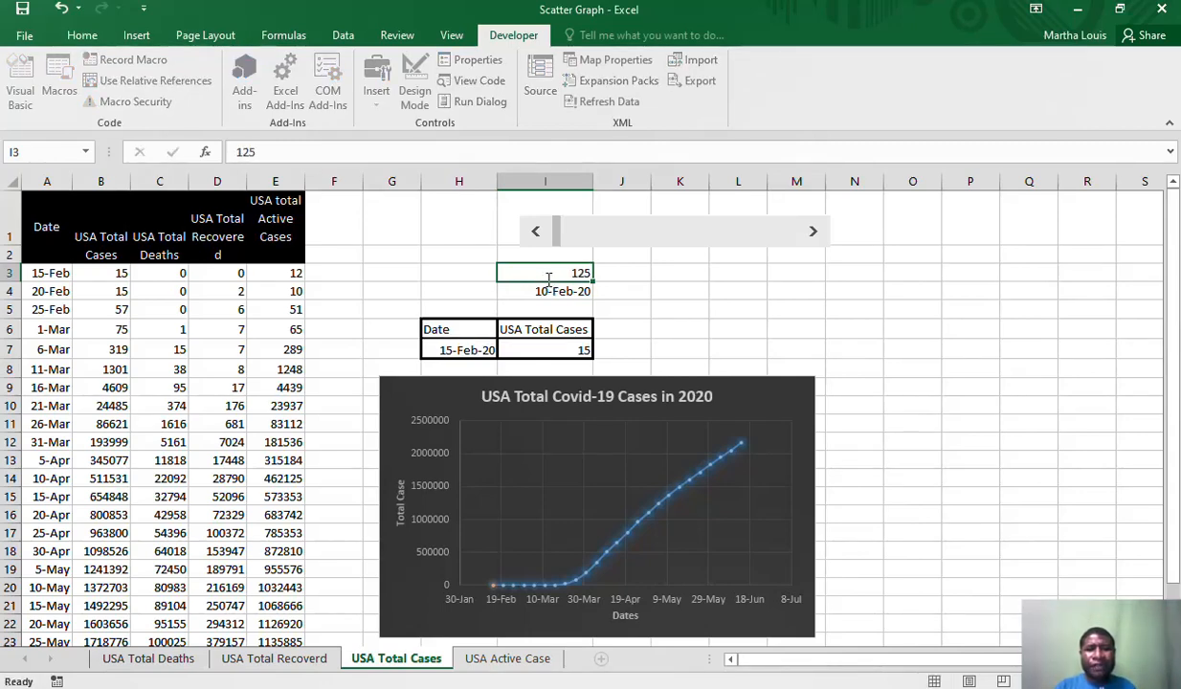
key(Return)
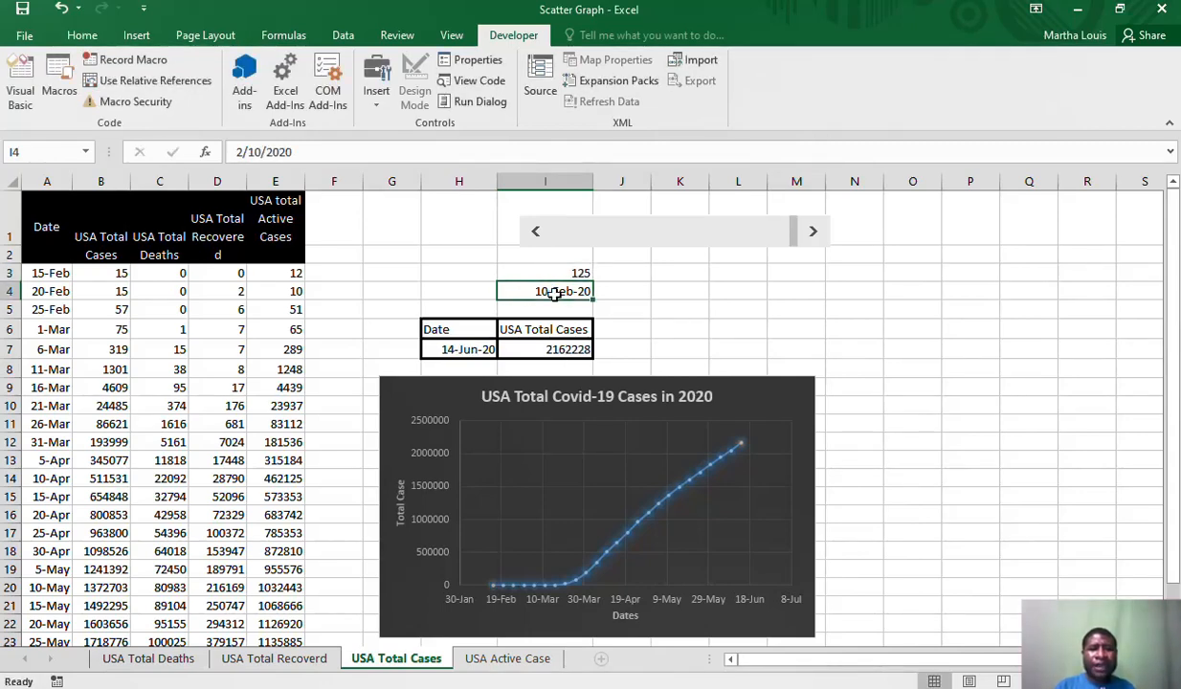
click(442, 341)
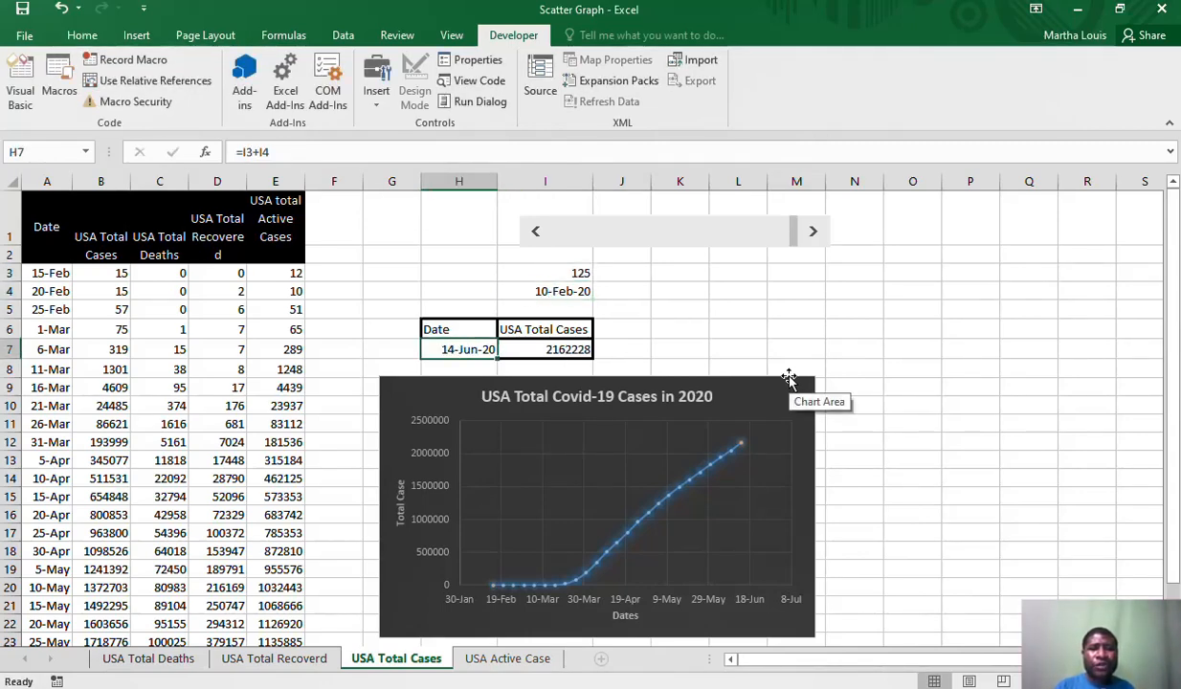
mouse_move(1176, 303)
mouse_down()
mouse_move(1177, 312)
mouse_move(1176, 292)
mouse_up()
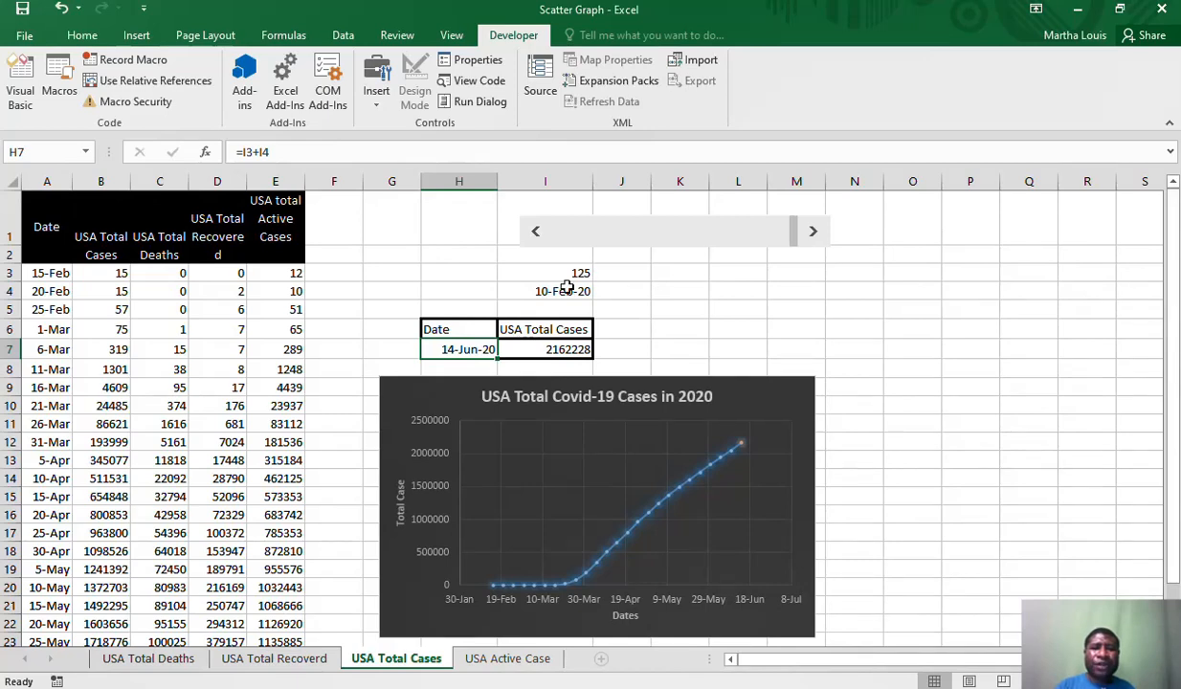
click(568, 274)
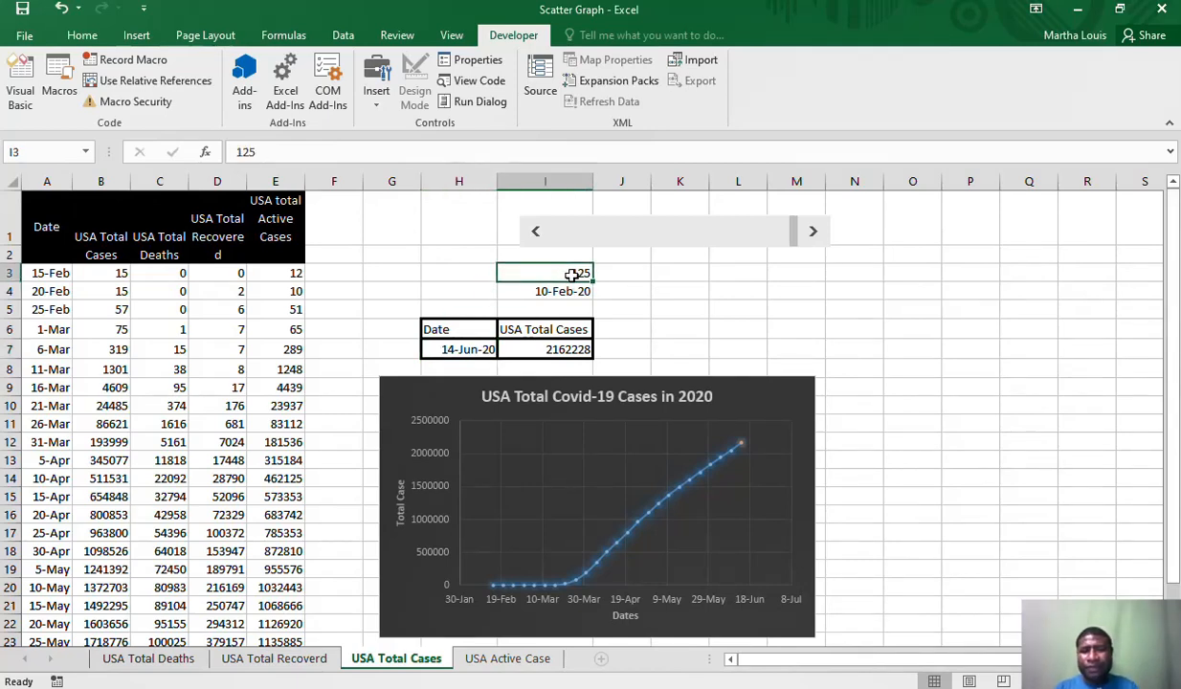
text(5)
key(Return)
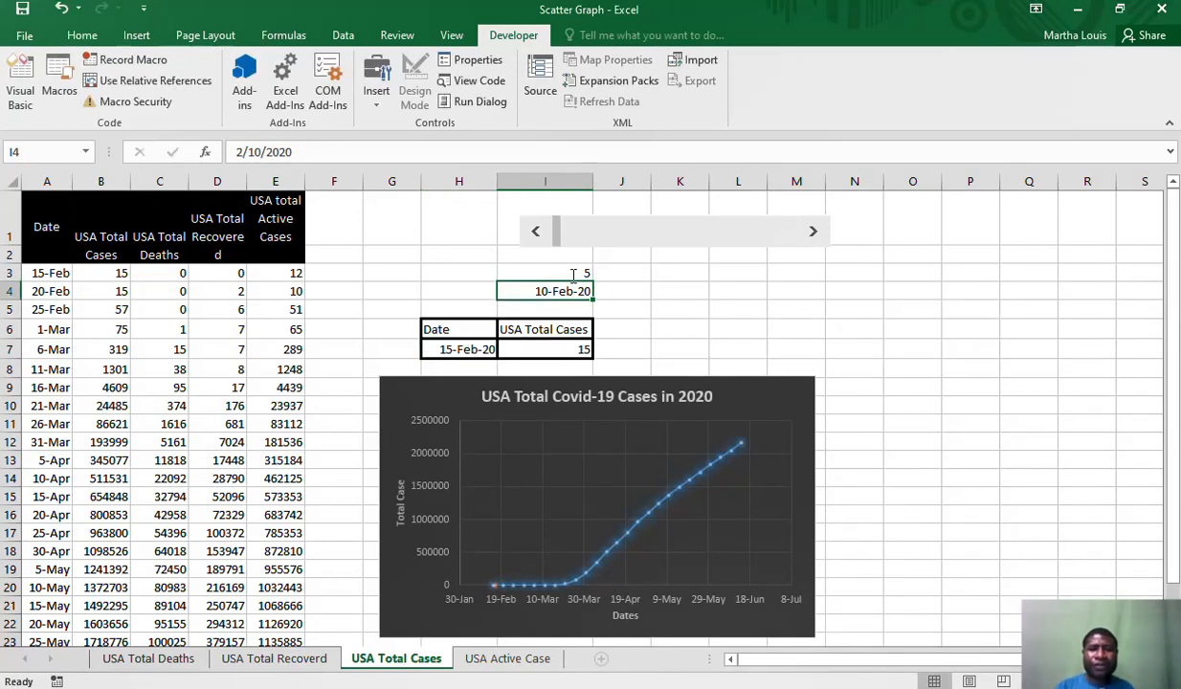
click(895, 290)
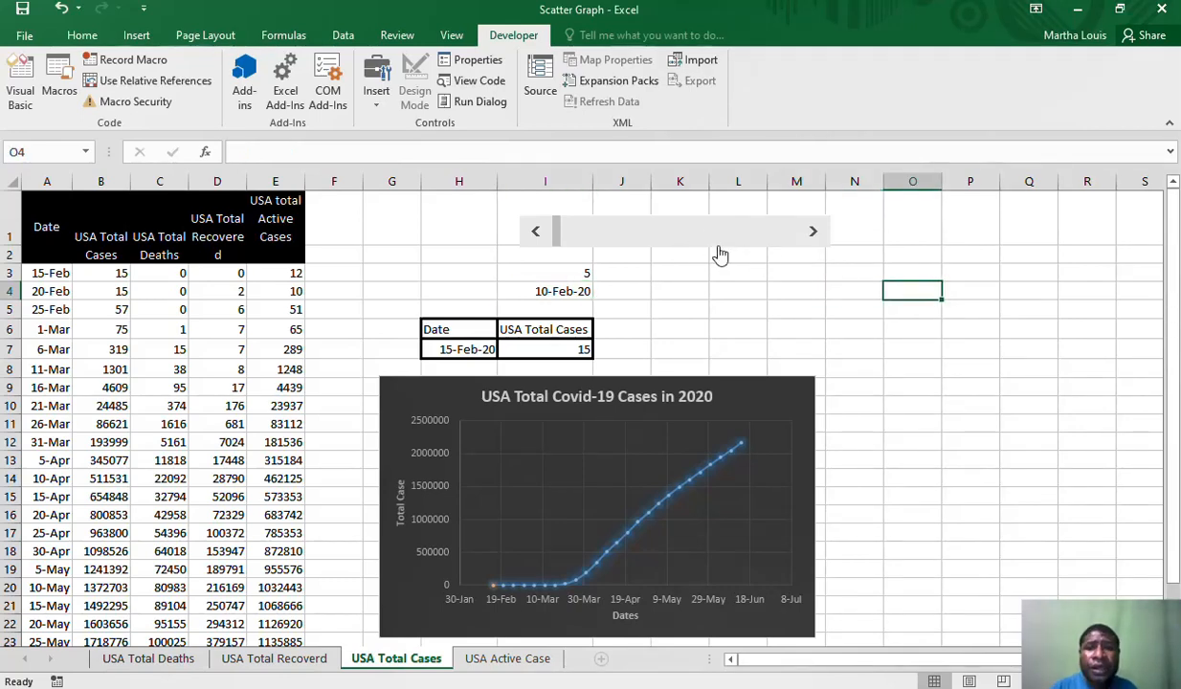
Review the scroll bar's control settings, including its page change and cell link, and deselect the scroll bar
click(496, 68)
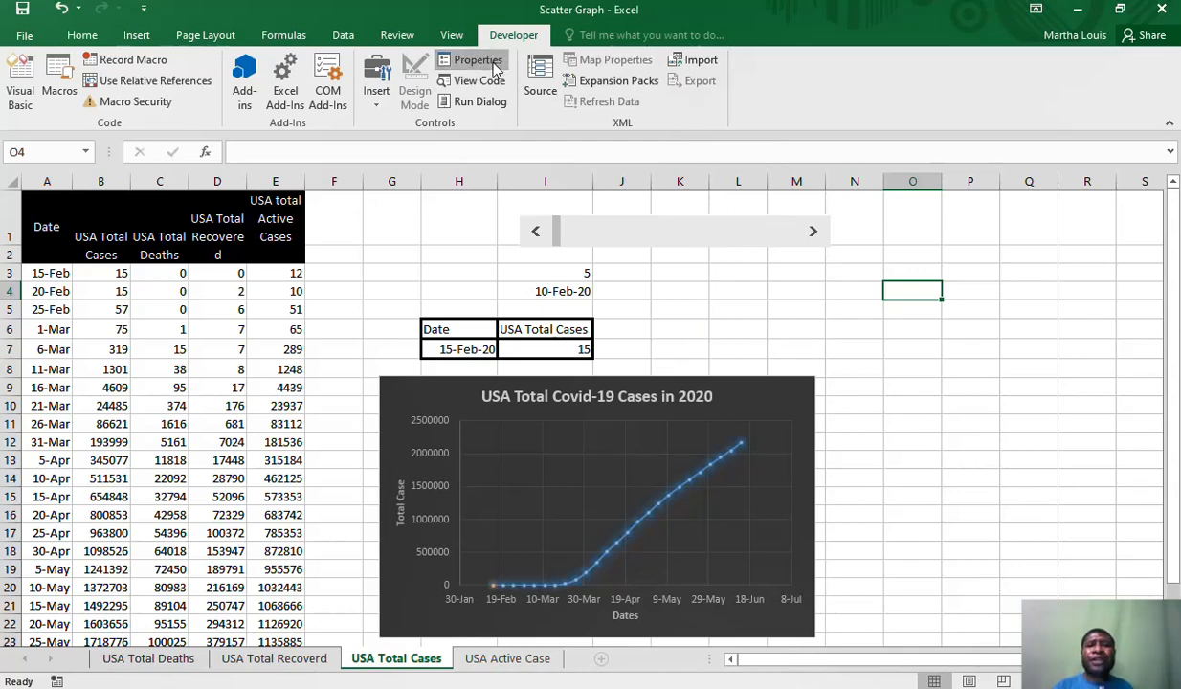
right_click(607, 227)
click(497, 70)
click(496, 68)
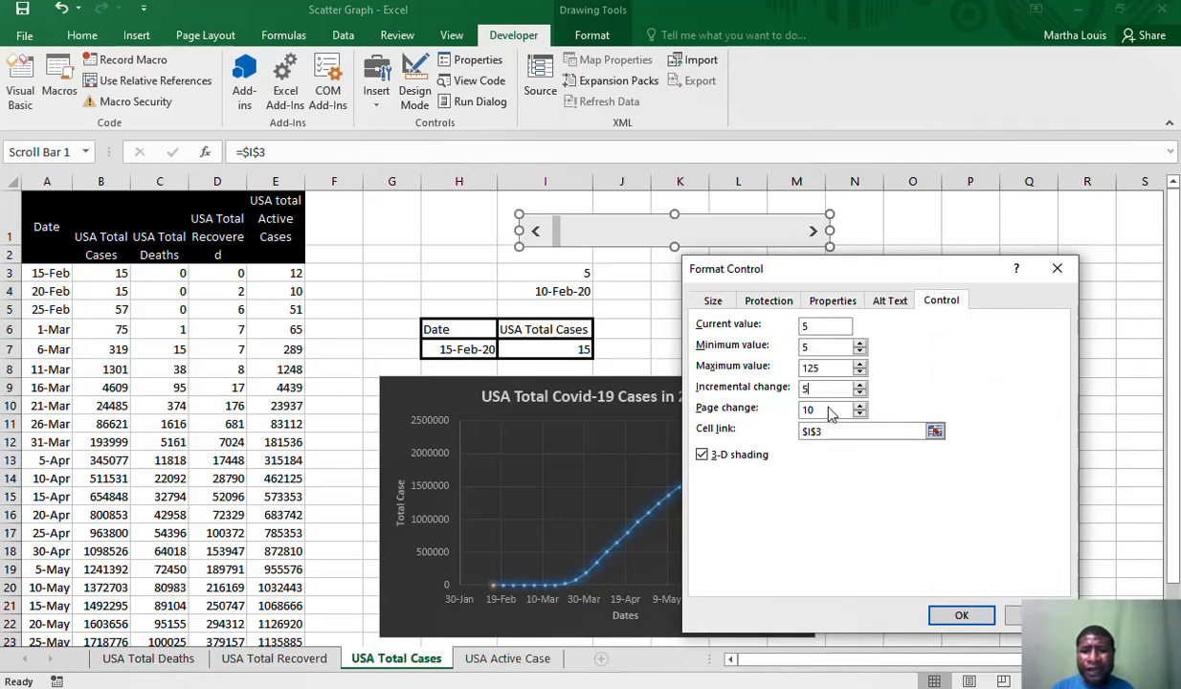
click(829, 409)
click(839, 430)
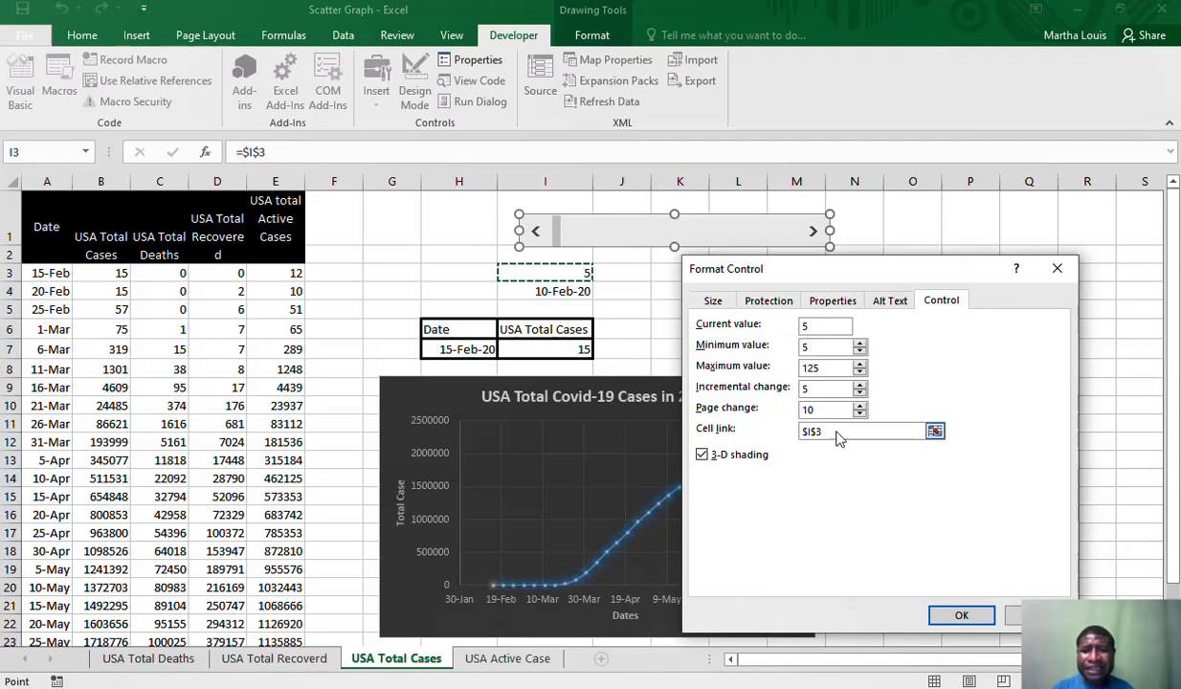
click(842, 432)
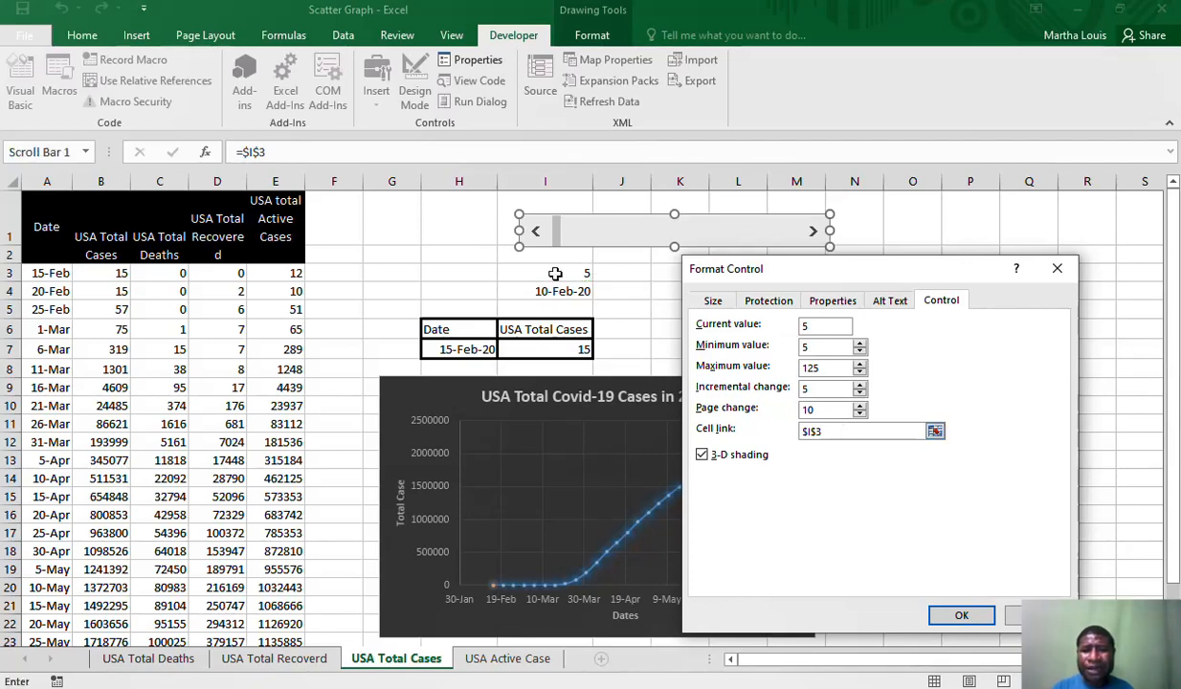
click(960, 615)
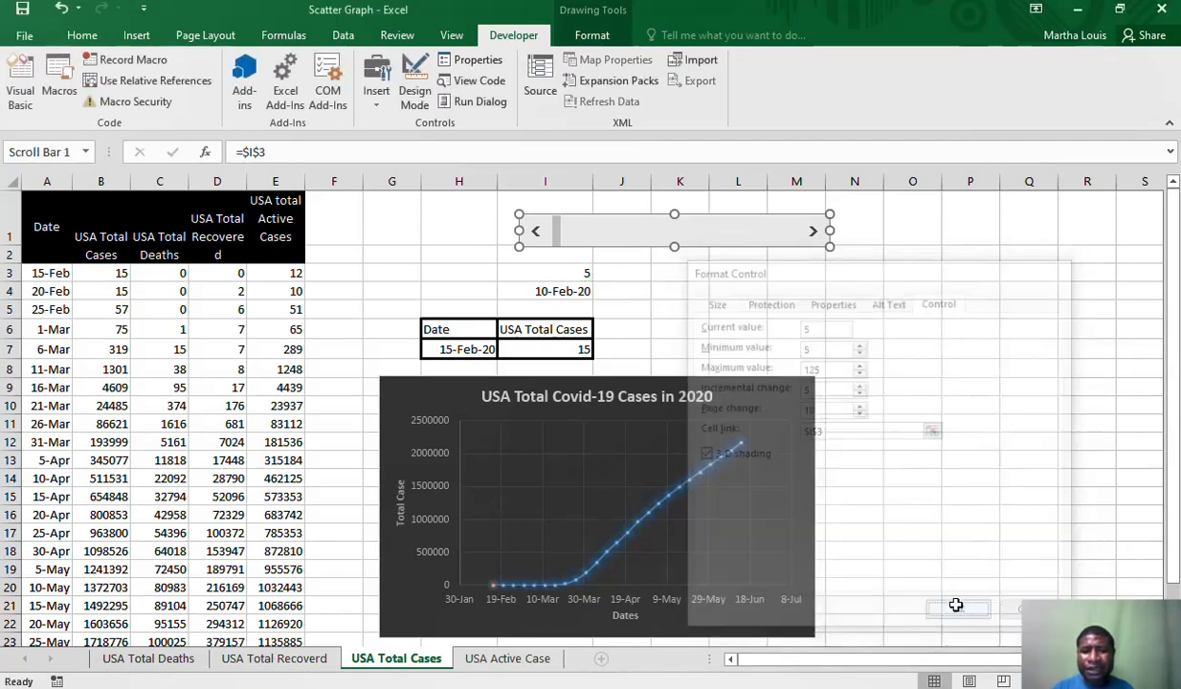
click(1020, 516)
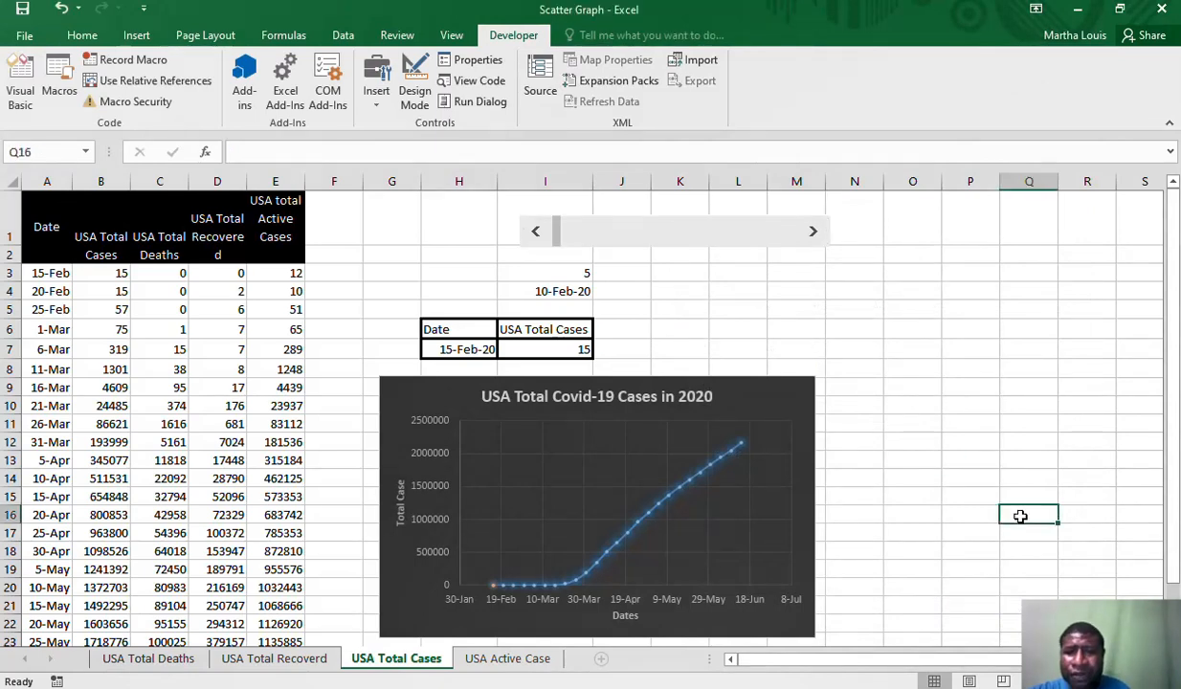
Advance the scroll bar in increments of 5 from 5 to 100 to test the highlighted point's movement along the curve
click(813, 233)
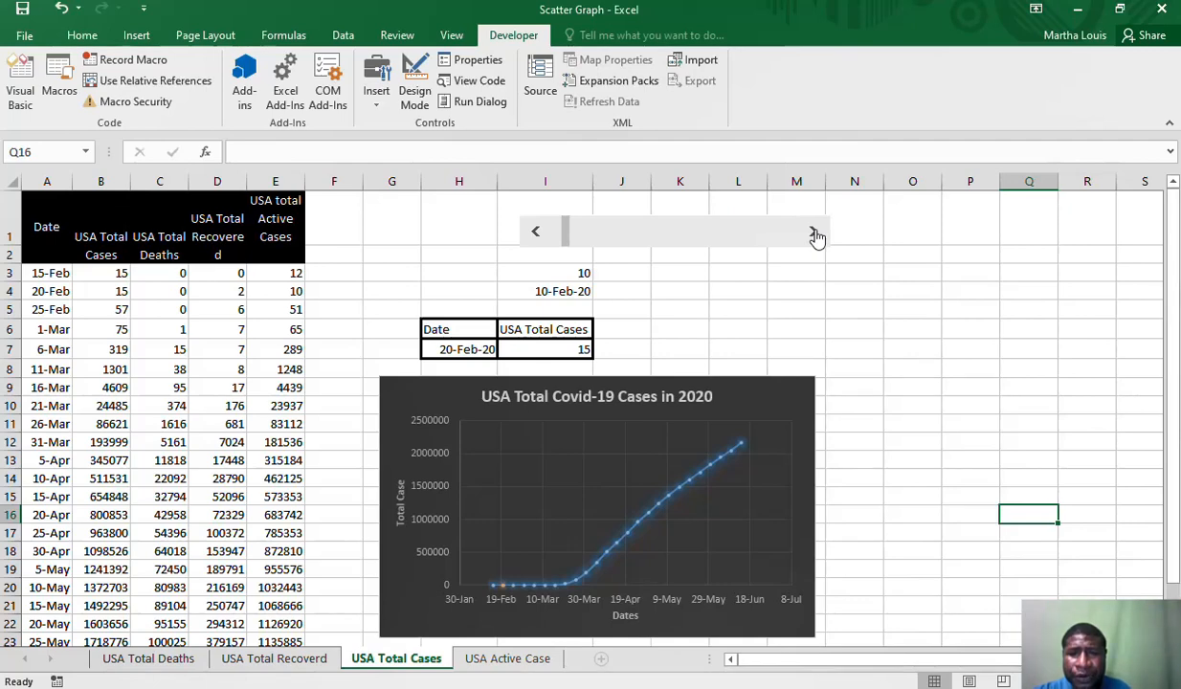
click(813, 234)
click(813, 234)
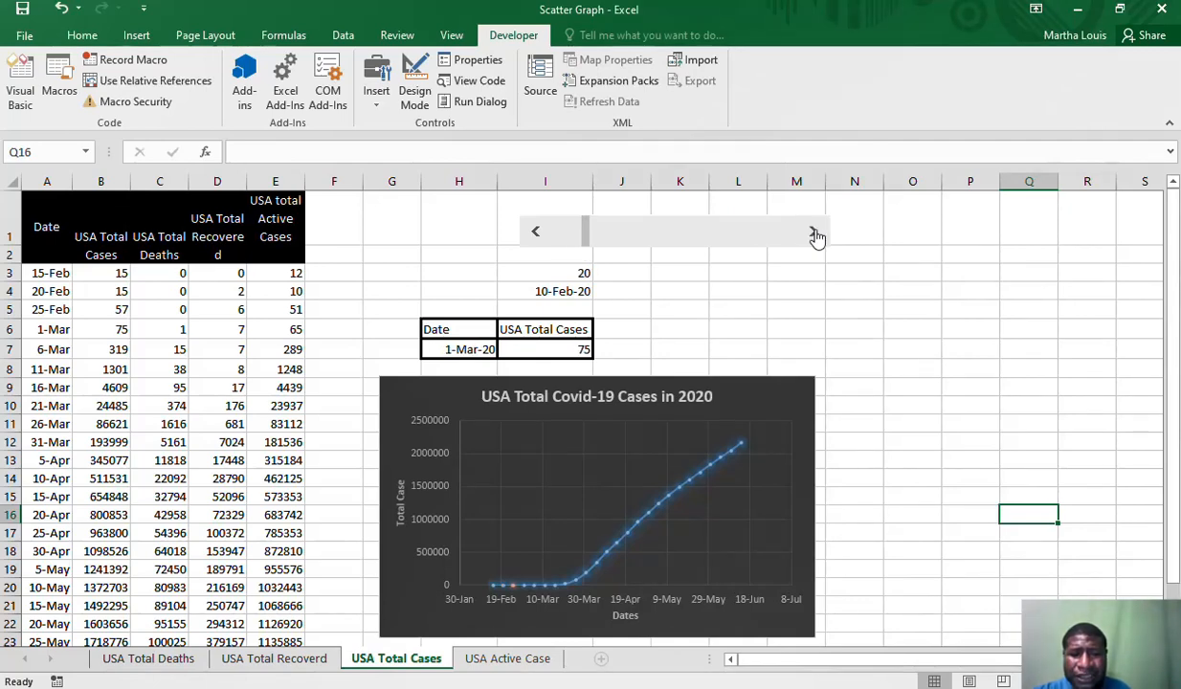
click(814, 233)
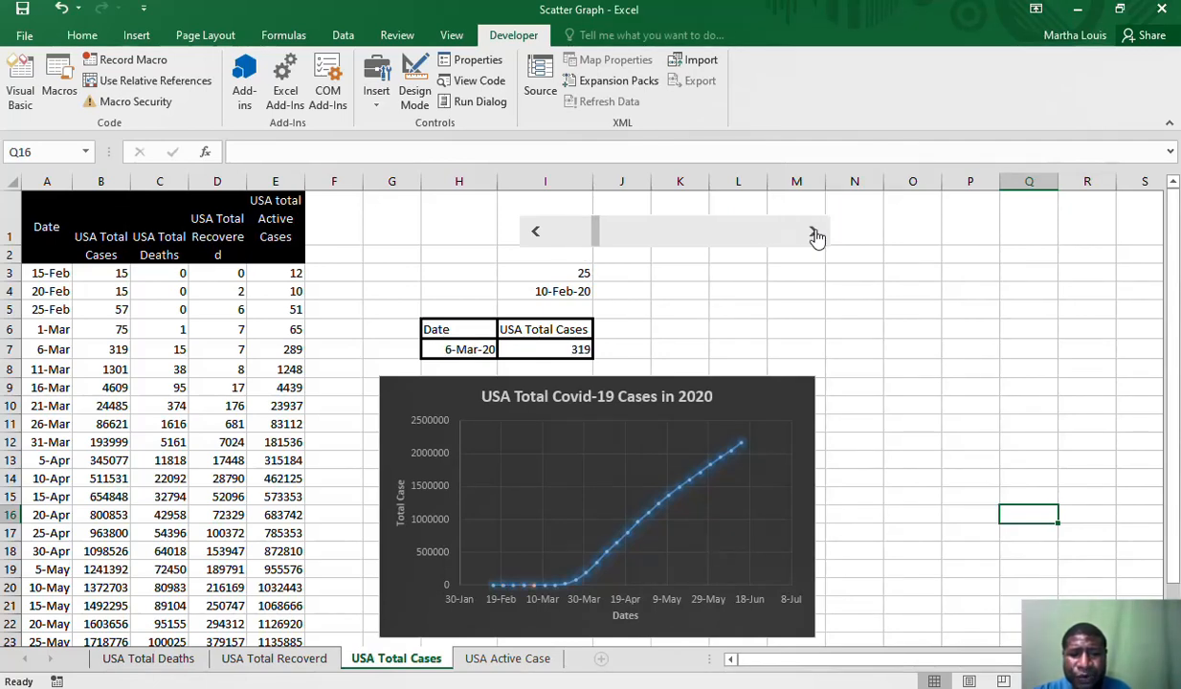
click(813, 234)
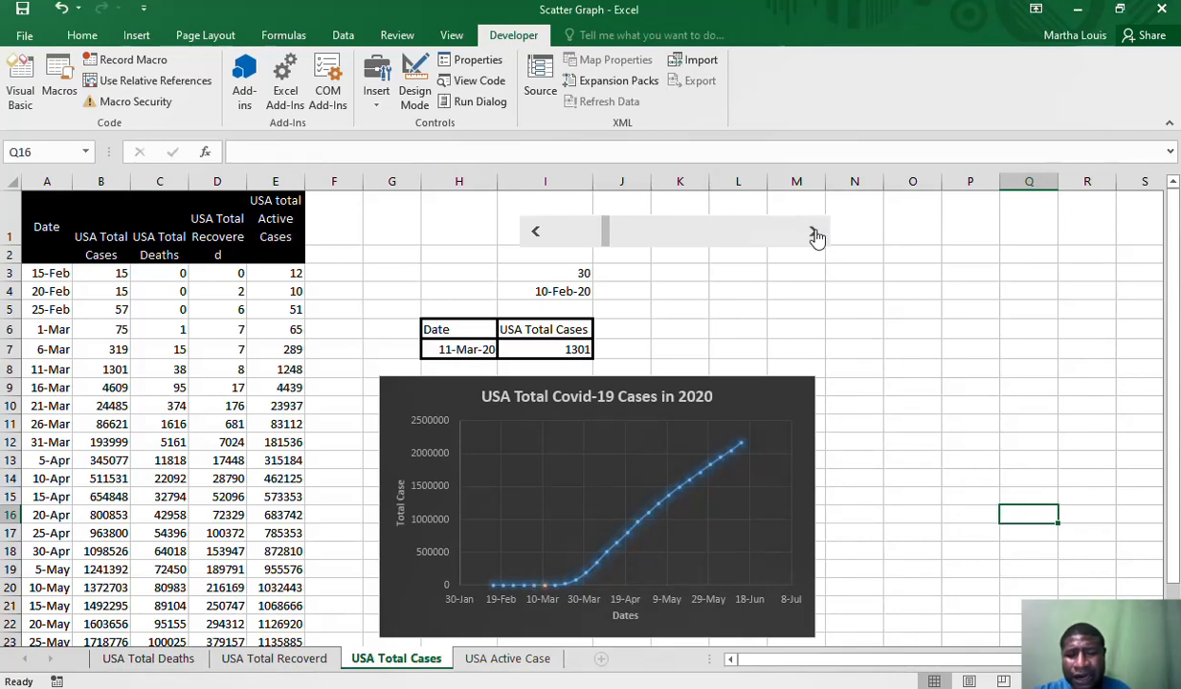
click(814, 233)
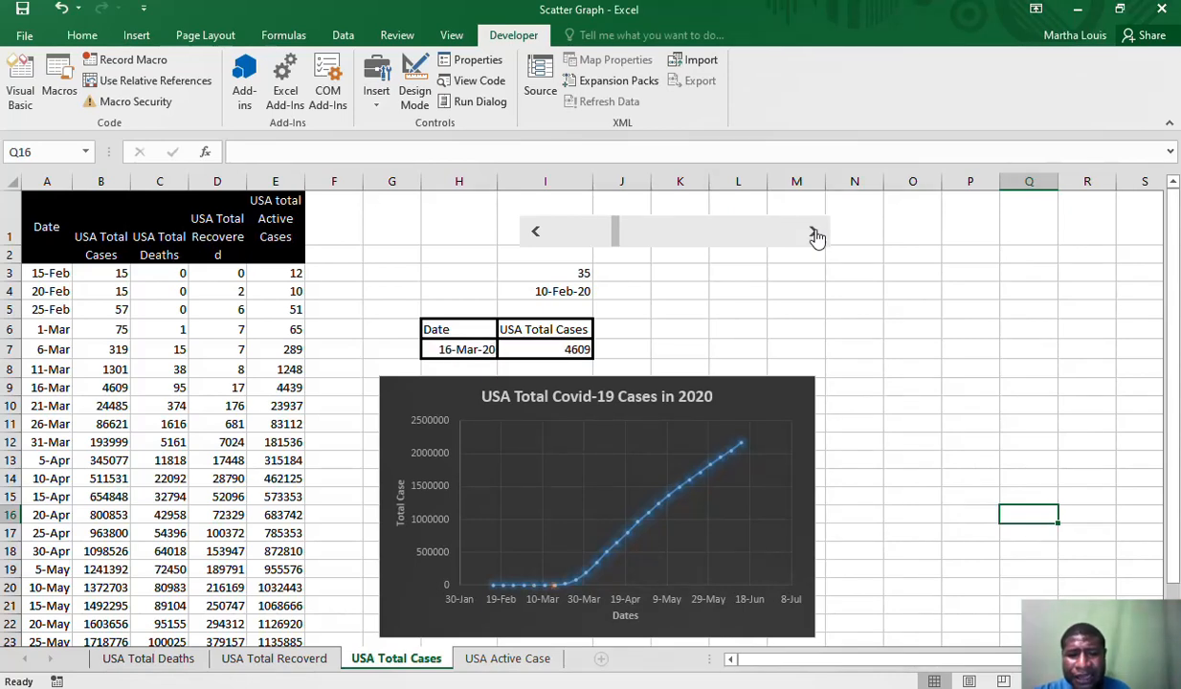
click(813, 233)
click(814, 234)
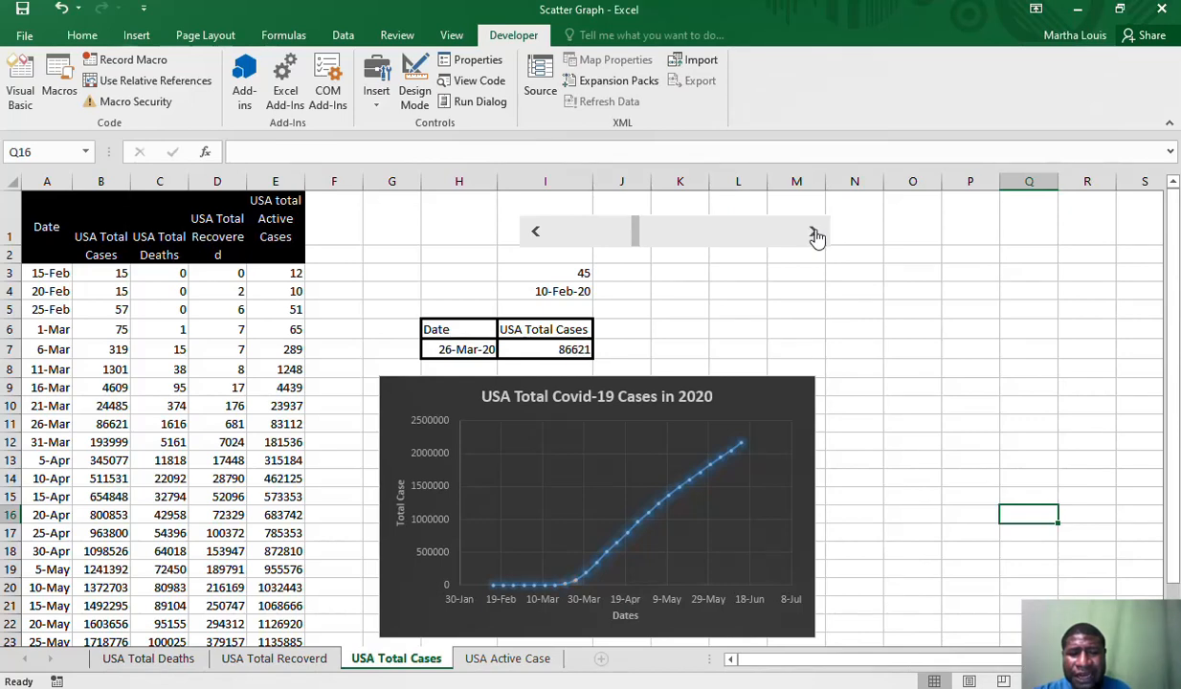
click(814, 233)
click(814, 234)
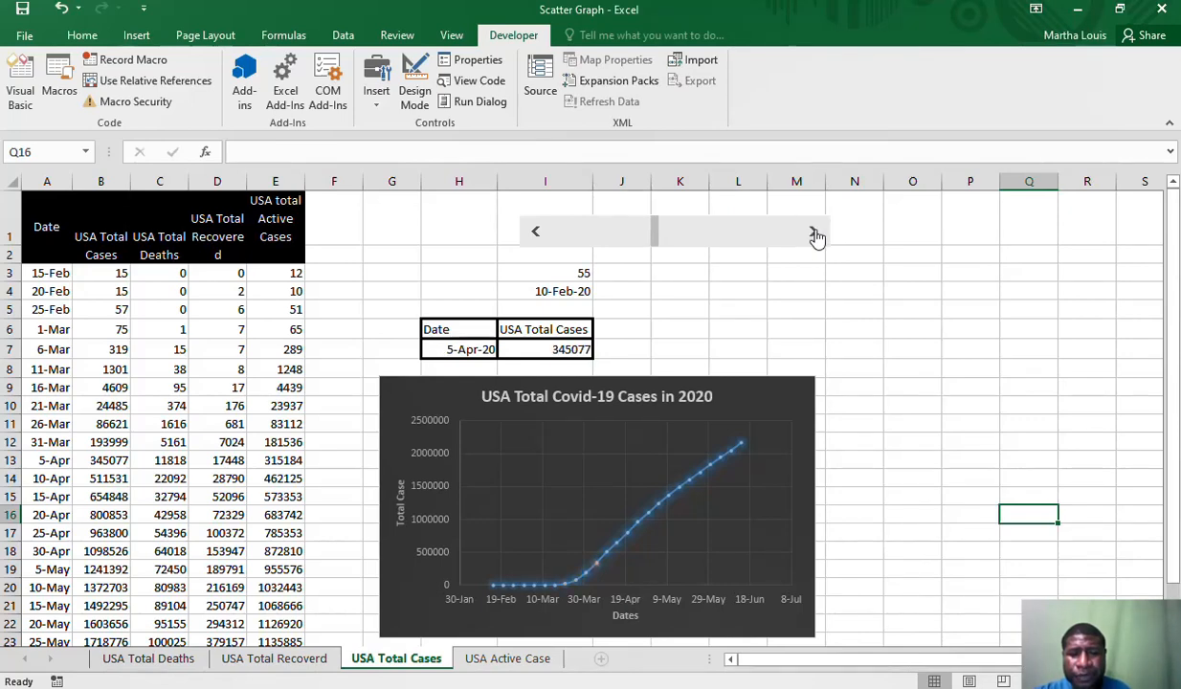
click(813, 234)
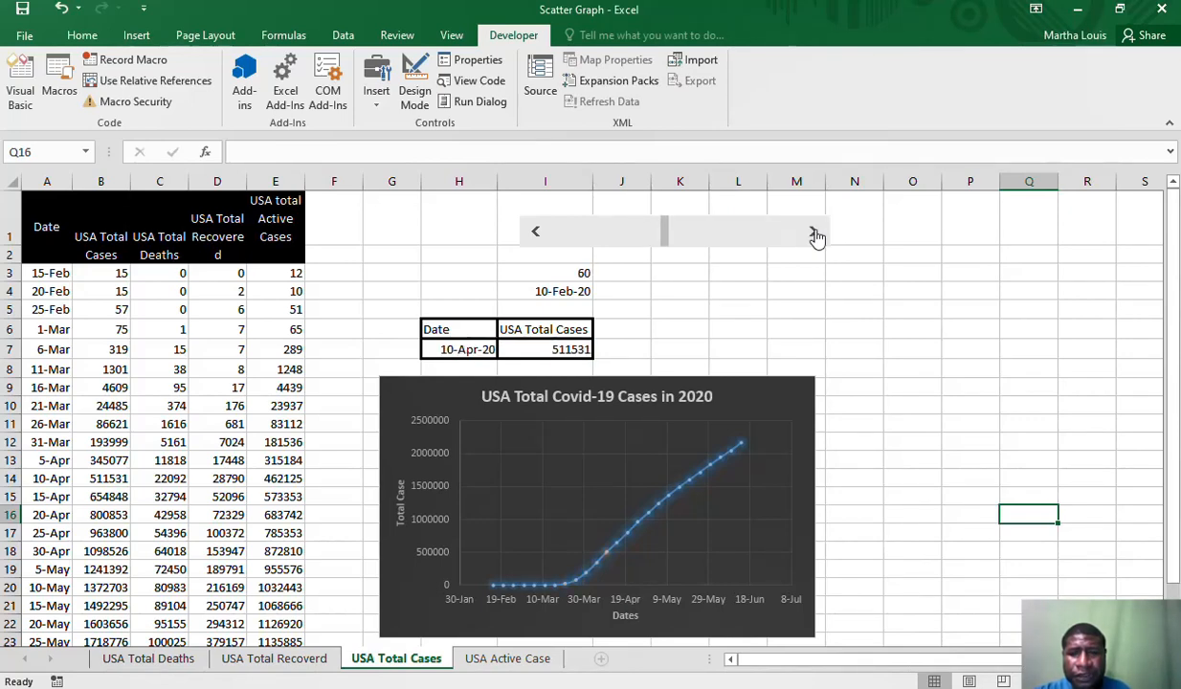
click(813, 233)
click(813, 233)
click(813, 234)
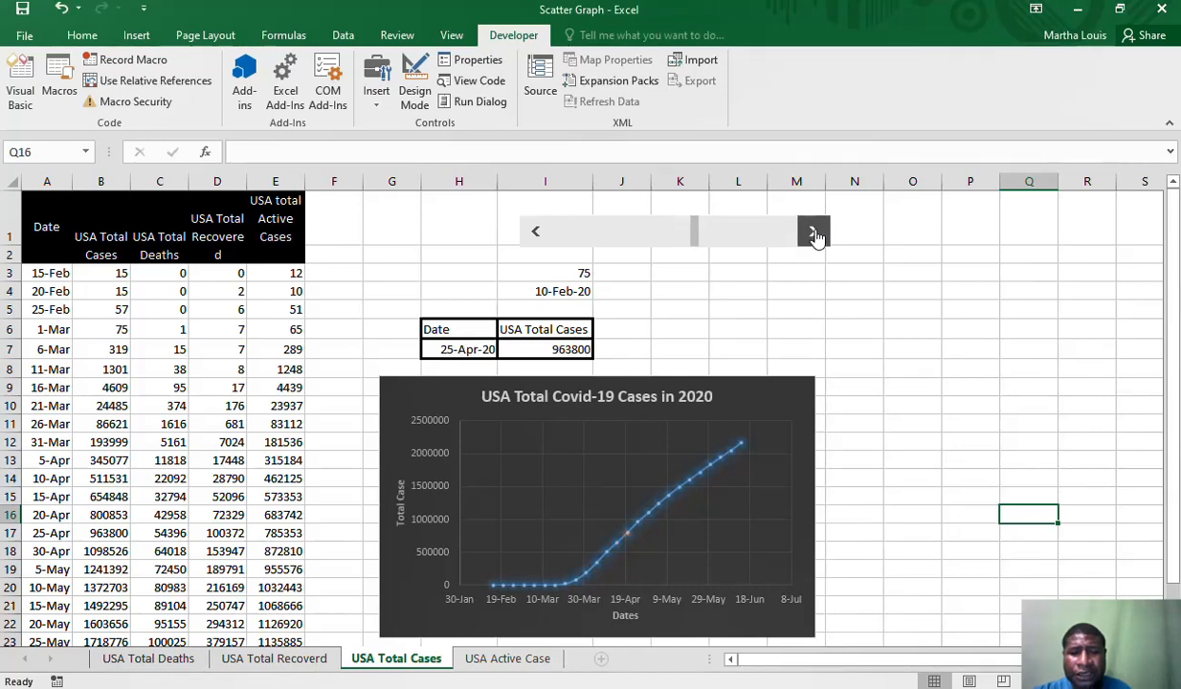
click(813, 233)
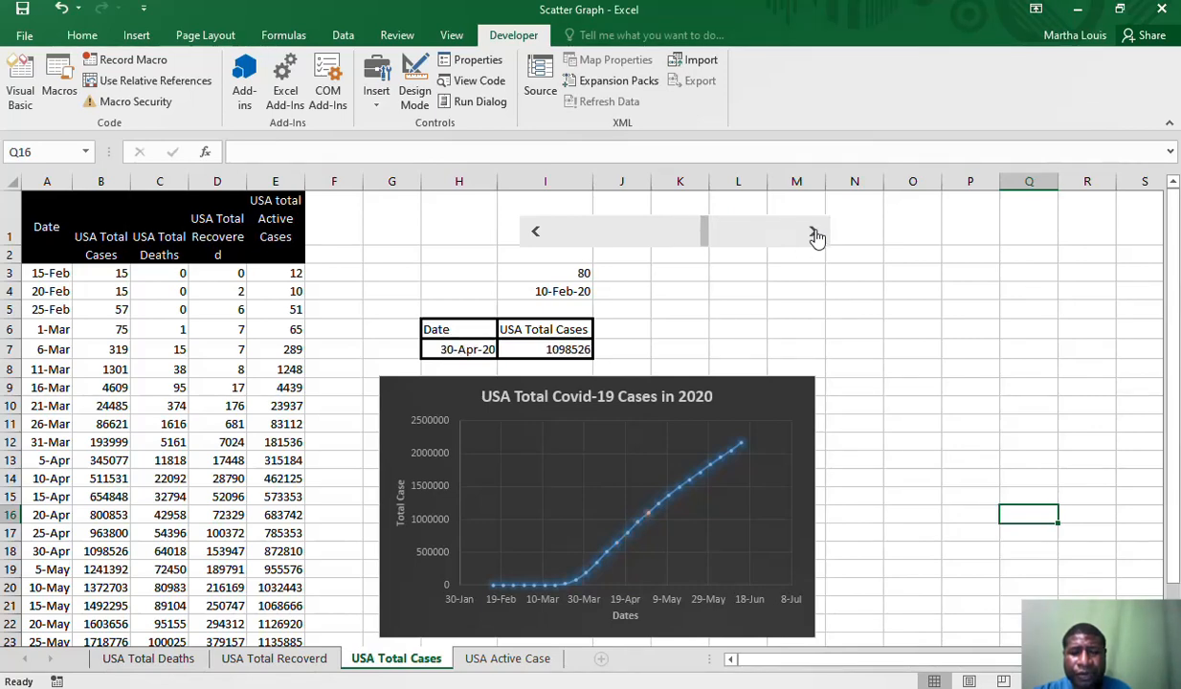
click(813, 234)
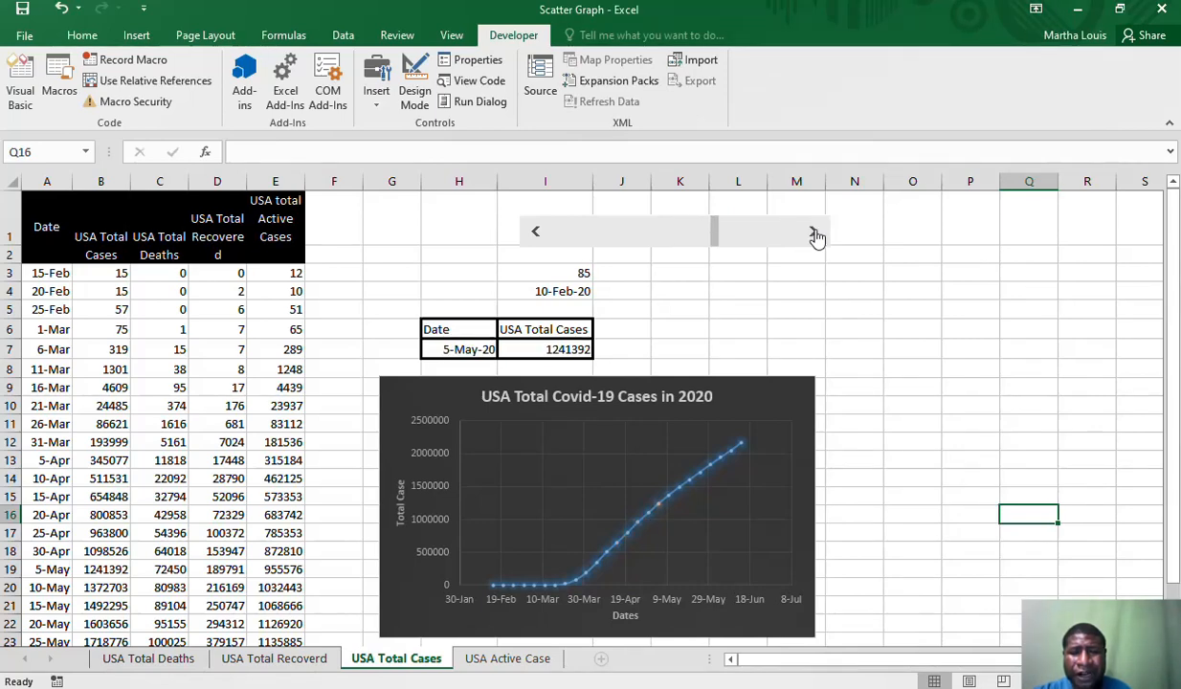
click(813, 234)
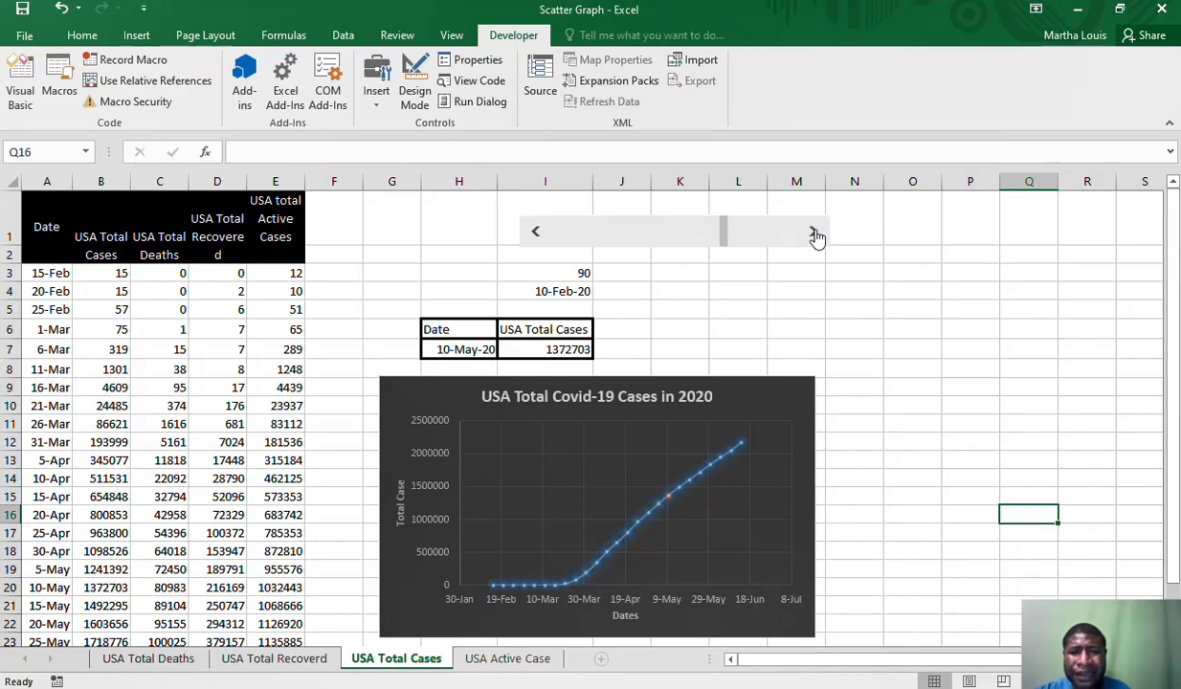
click(814, 233)
click(814, 234)
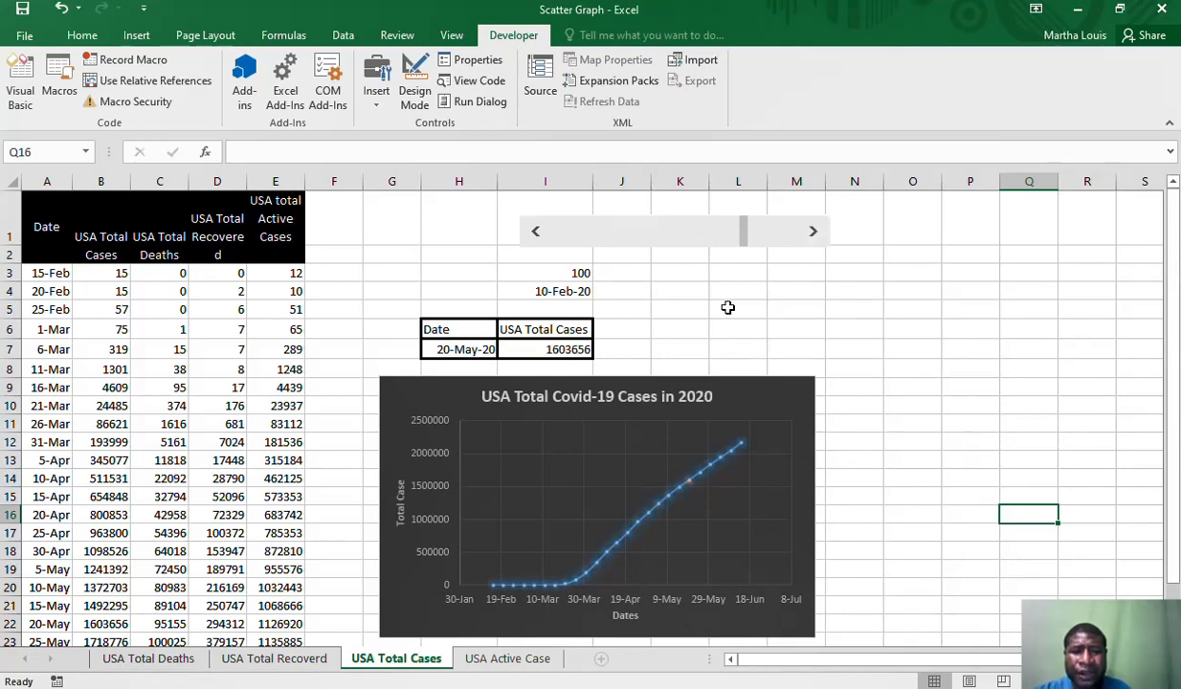
Inspect the total cases lookup in cell I7 and advance the scroll bar to 115
click(553, 351)
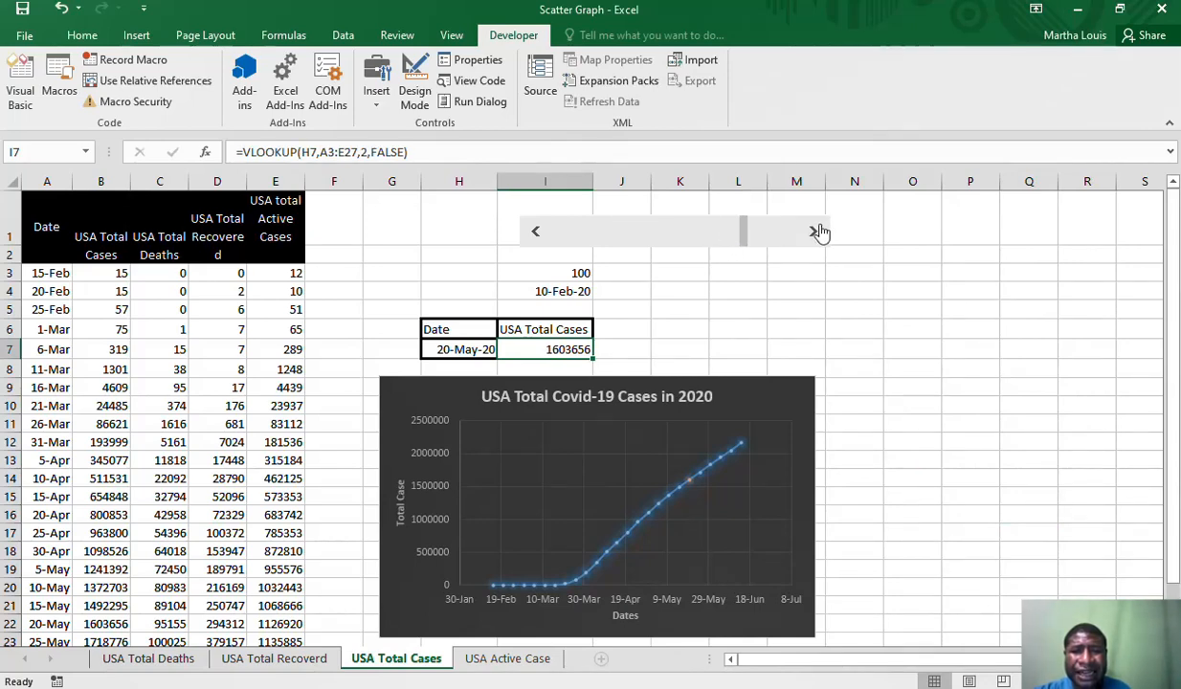
click(815, 232)
click(815, 232)
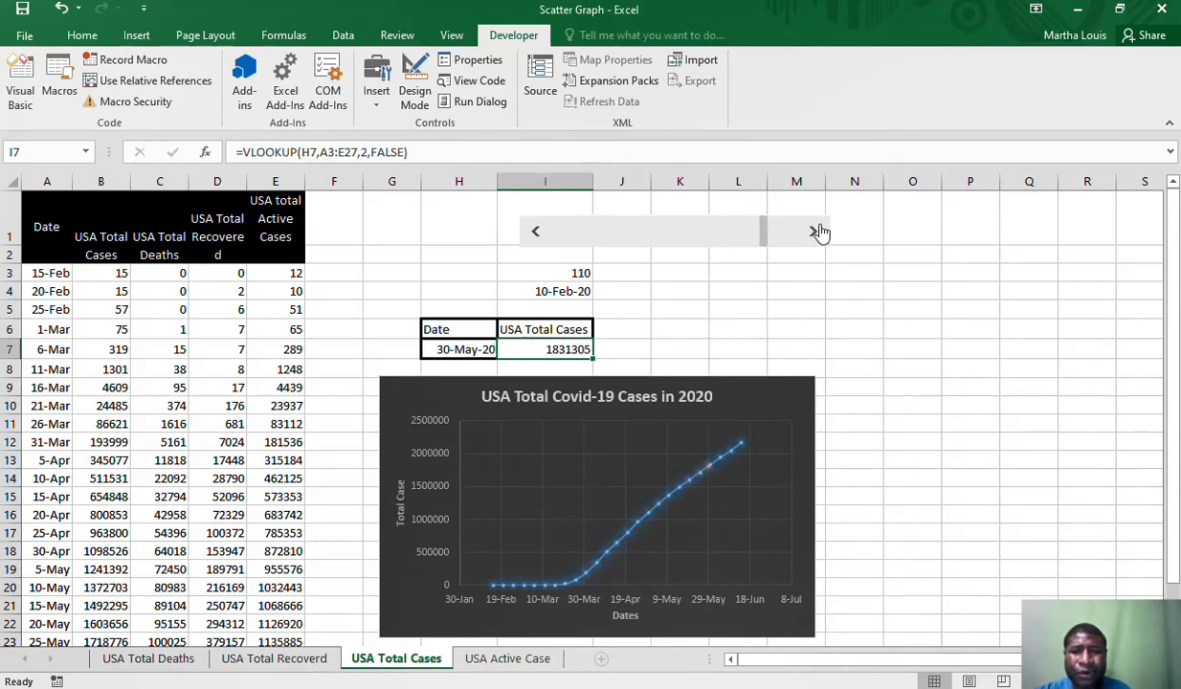
click(815, 232)
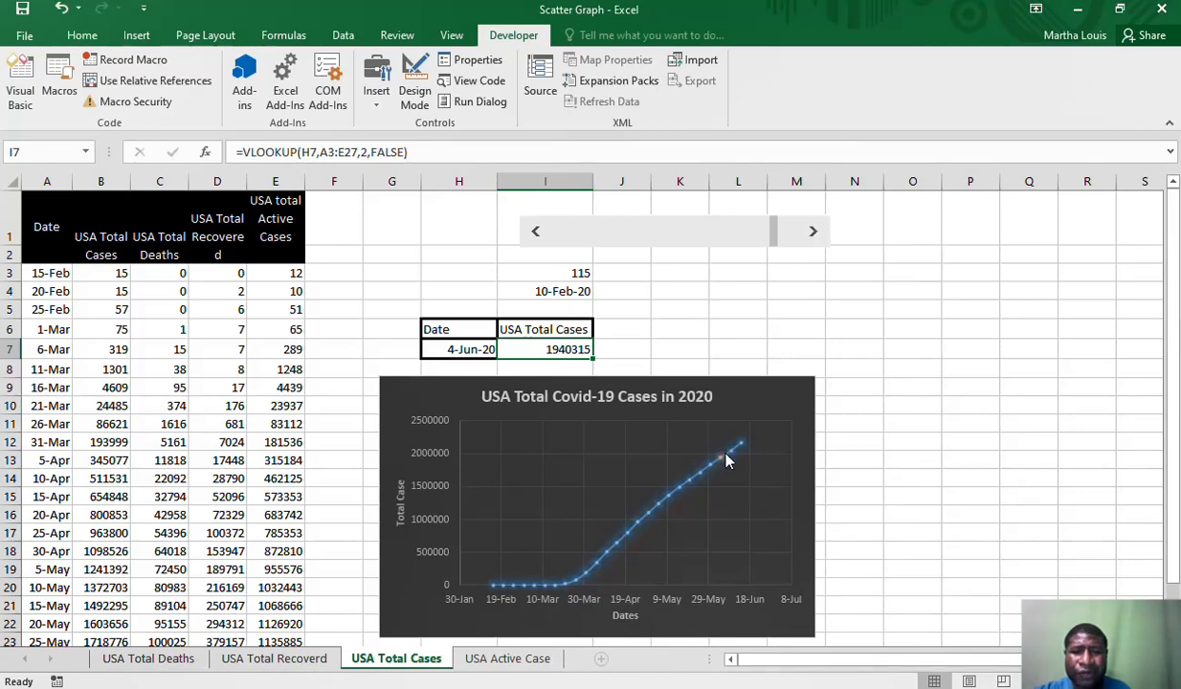
click(828, 424)
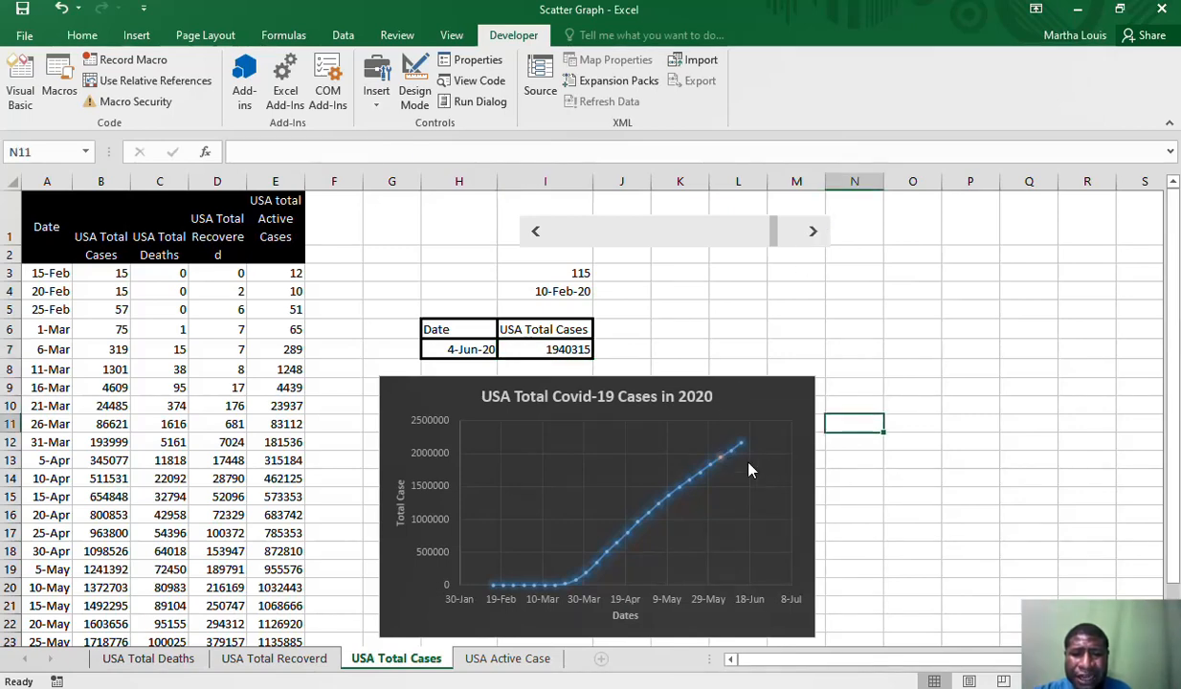
Add a data callout to the highlighted 4-Jun-20 point of Series 2 on the chart
mouse_move(721, 465)
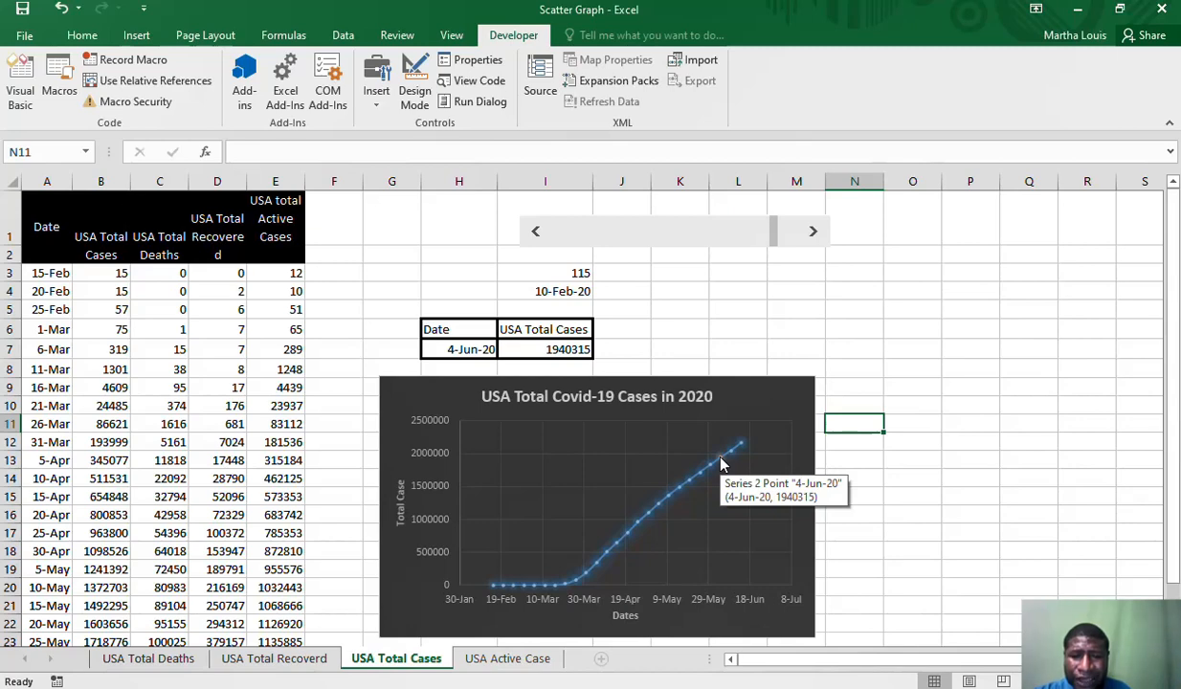
click(721, 465)
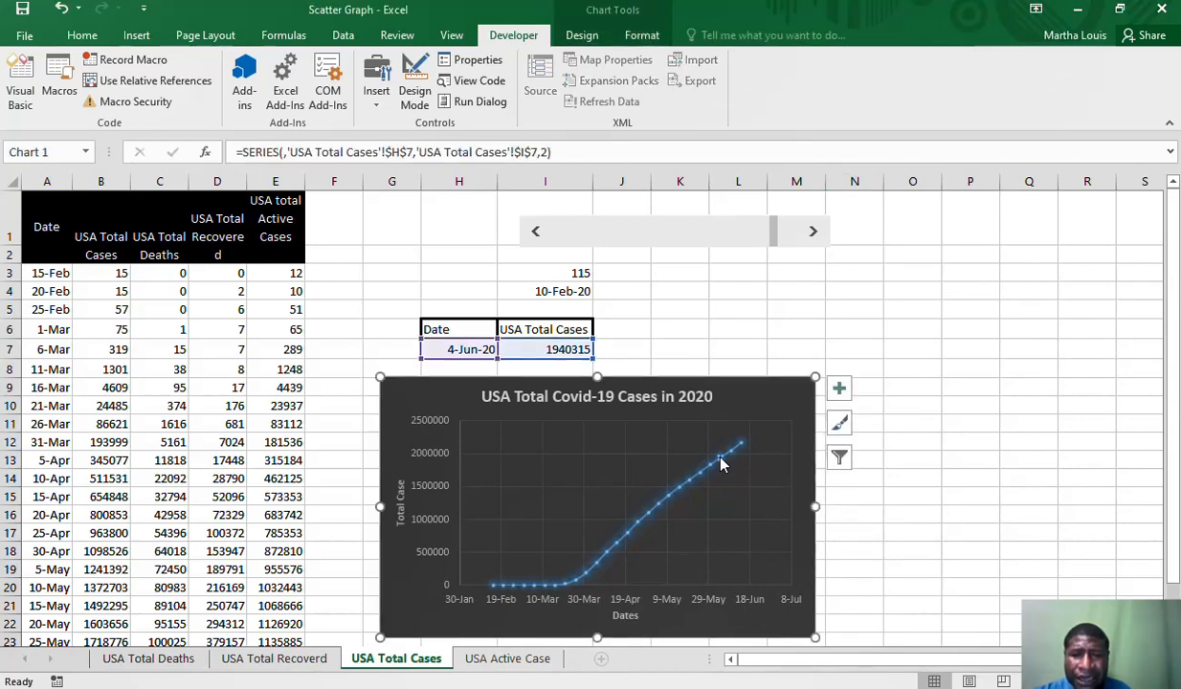
right_click(721, 465)
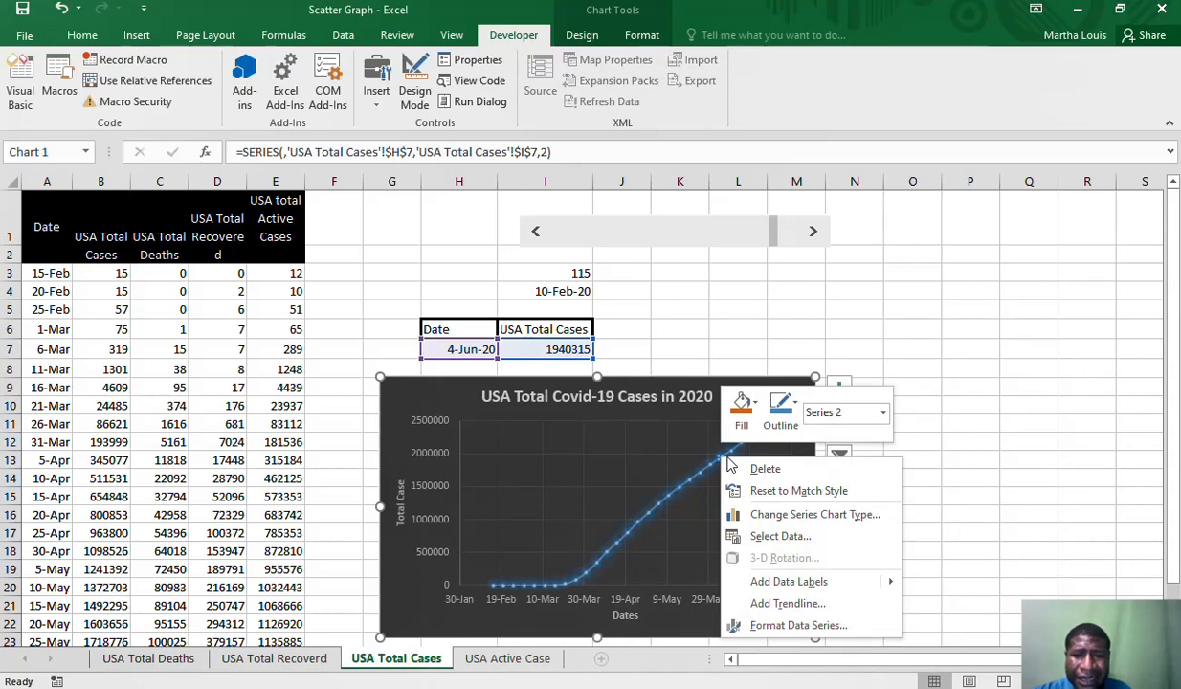
mouse_move(779, 589)
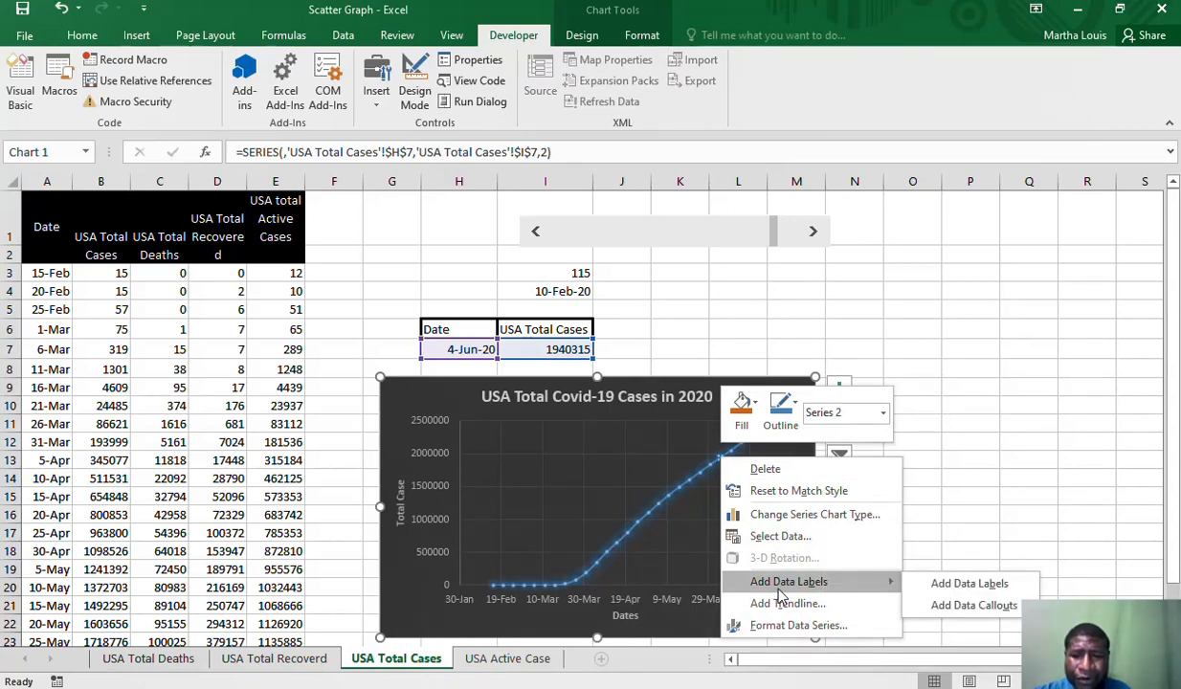
click(940, 607)
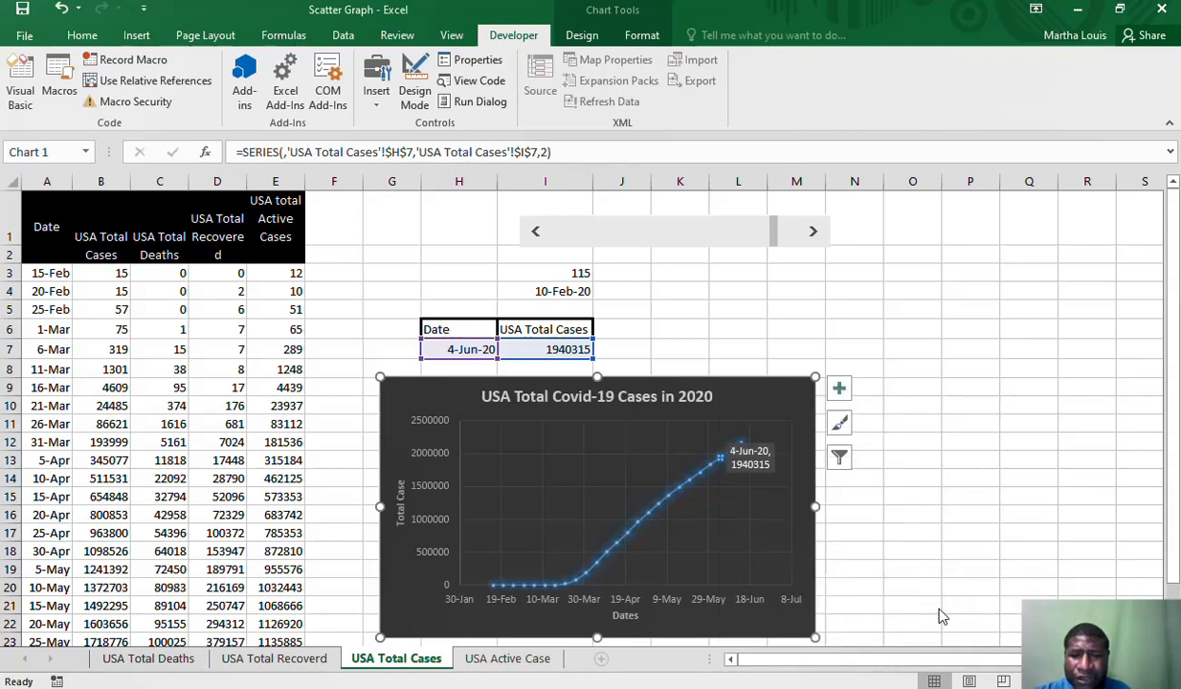
Move the 4-Jun-20 callout off the curve to the upper left of its point, and resize its box
click(757, 473)
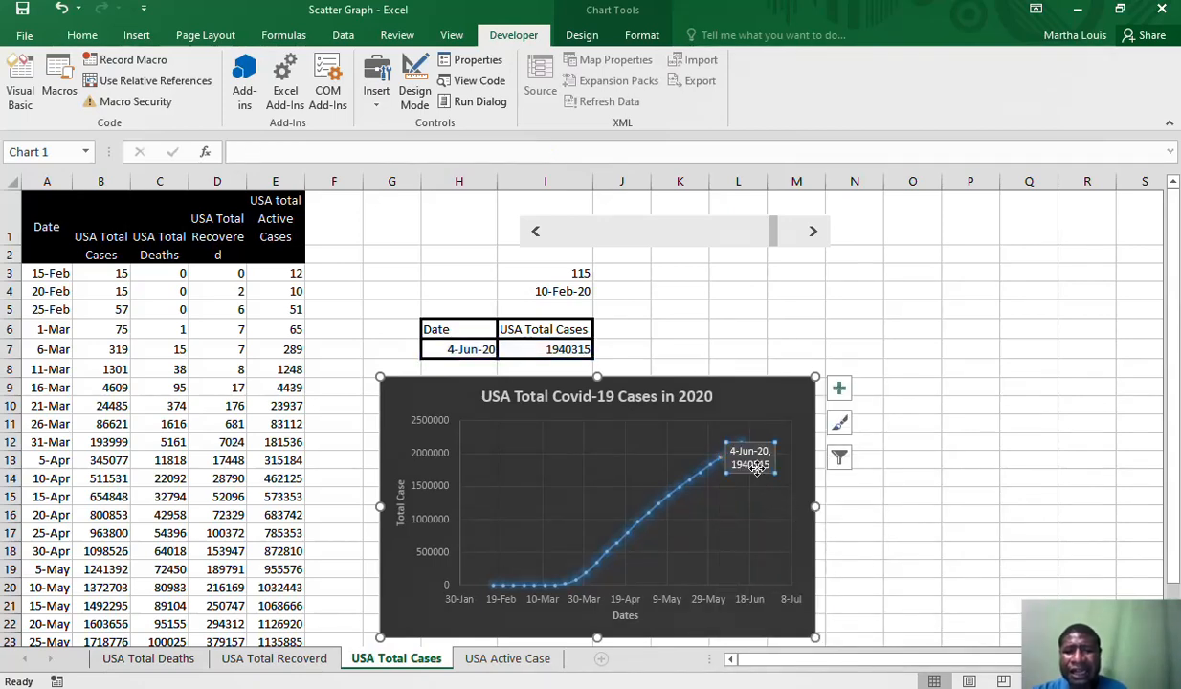
click(761, 472)
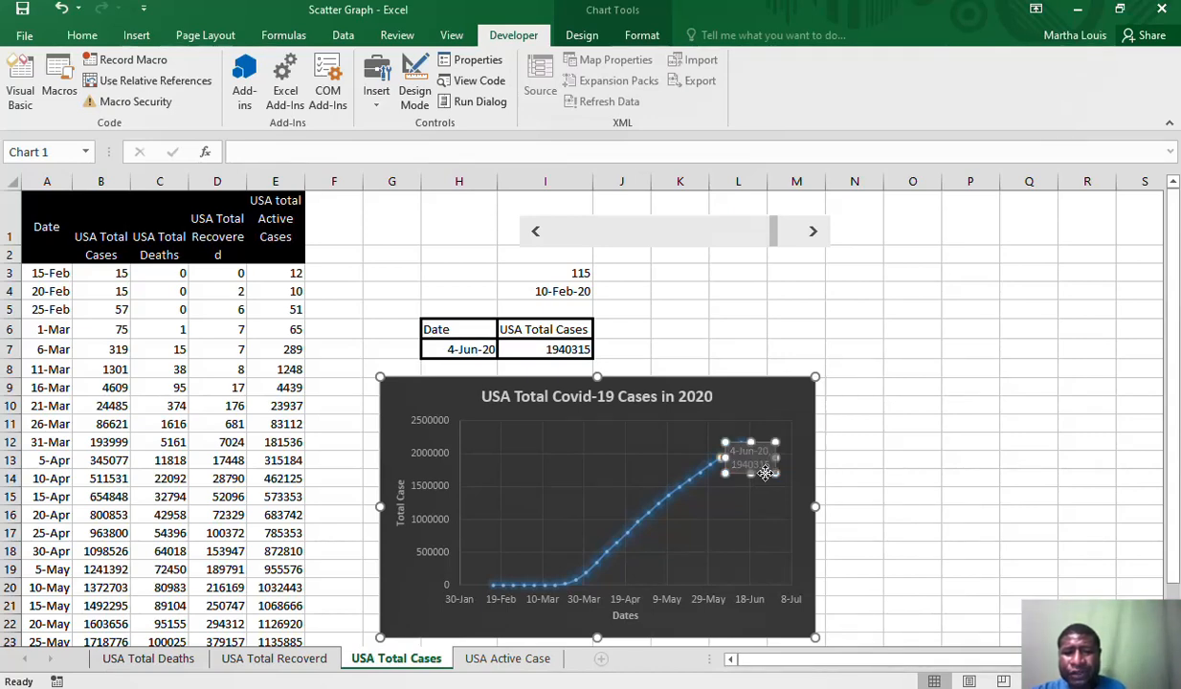
drag(768, 474, 773, 481)
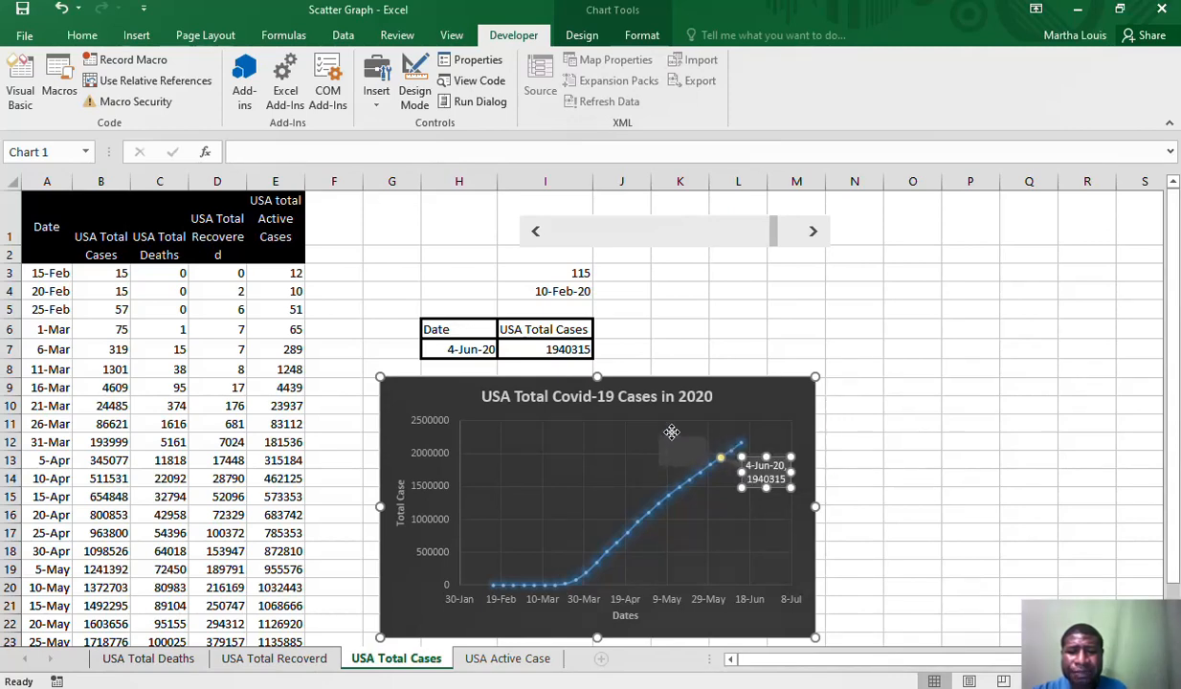
drag(737, 473, 664, 453)
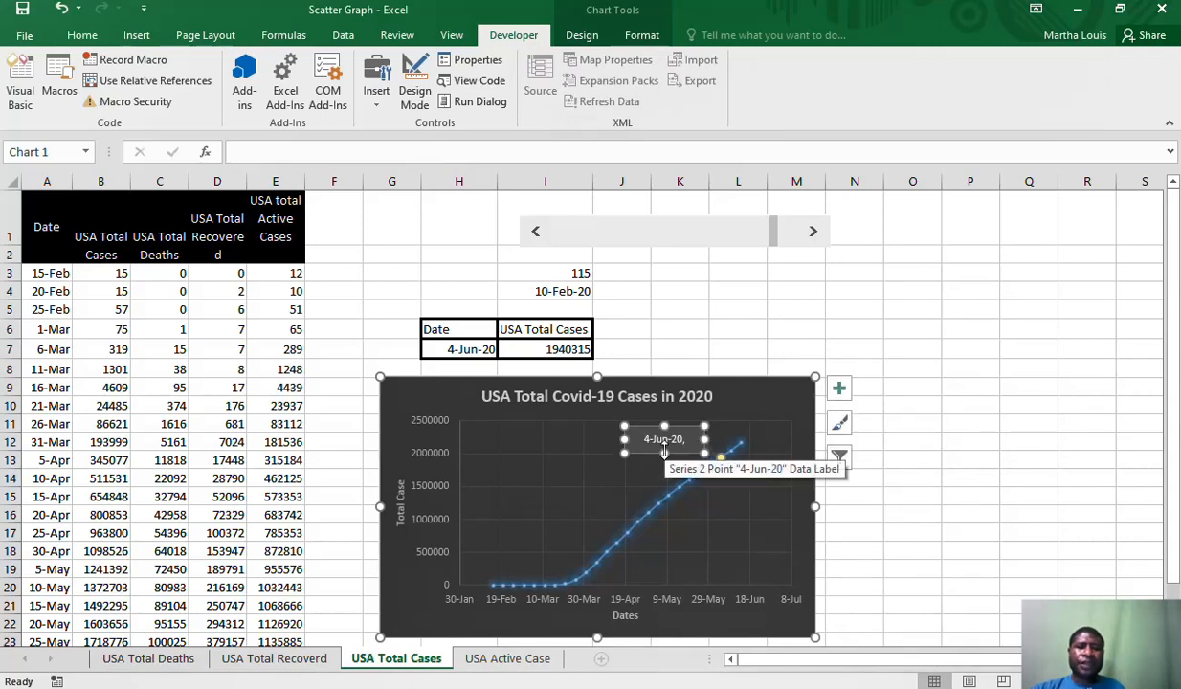
click(914, 441)
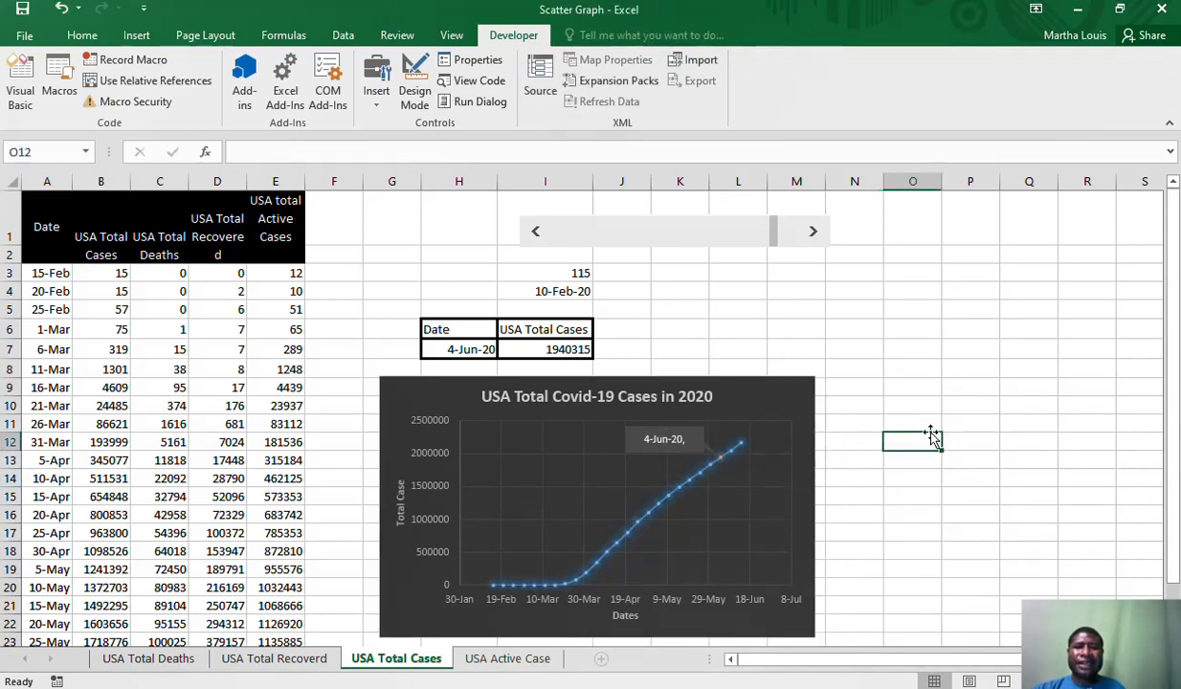
Widen the callout box so the date and the case total fit on one line
click(715, 448)
click(635, 449)
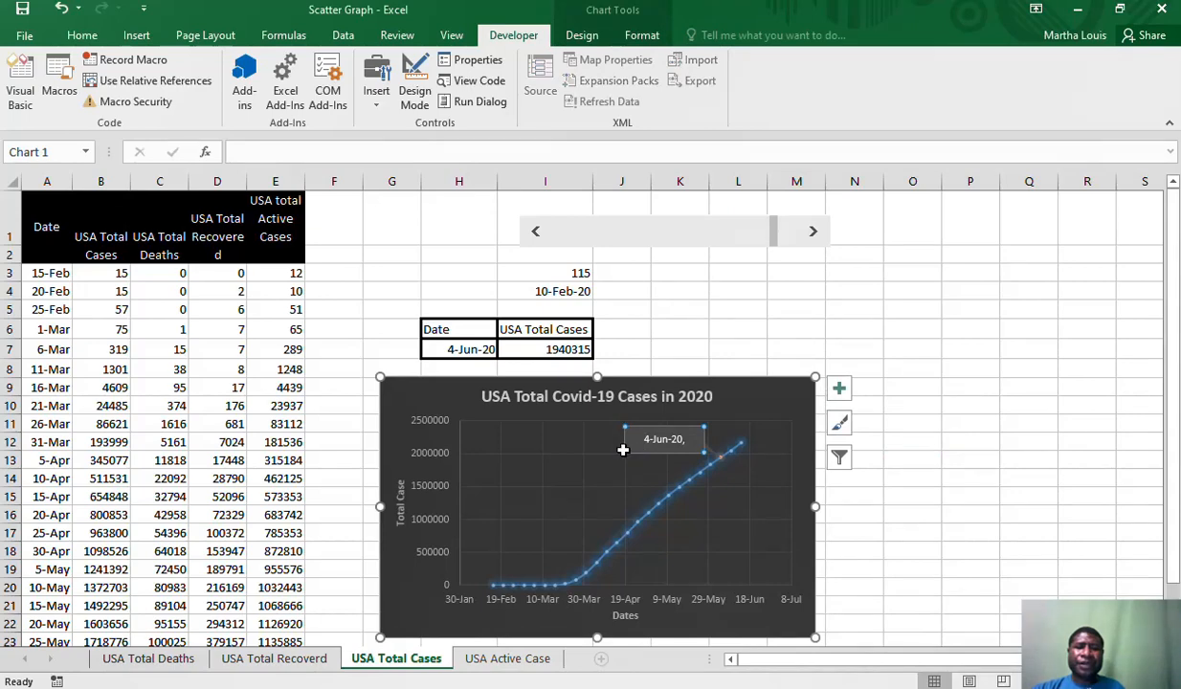
click(626, 449)
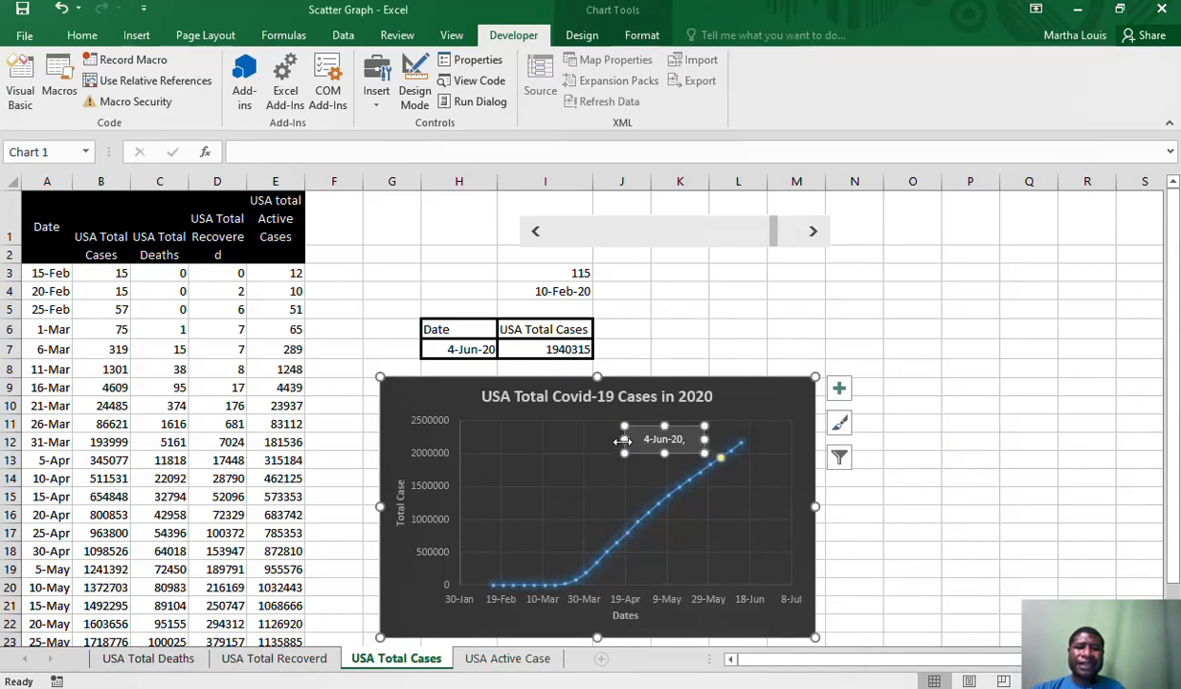
drag(624, 440, 602, 439)
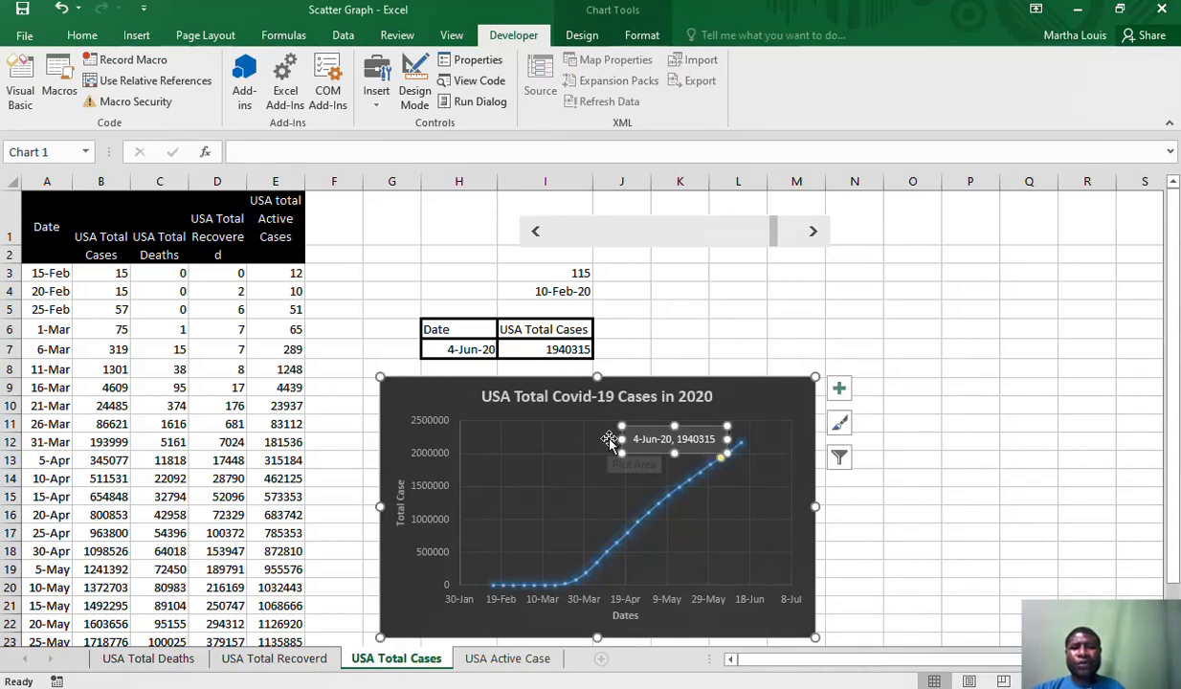
click(1010, 466)
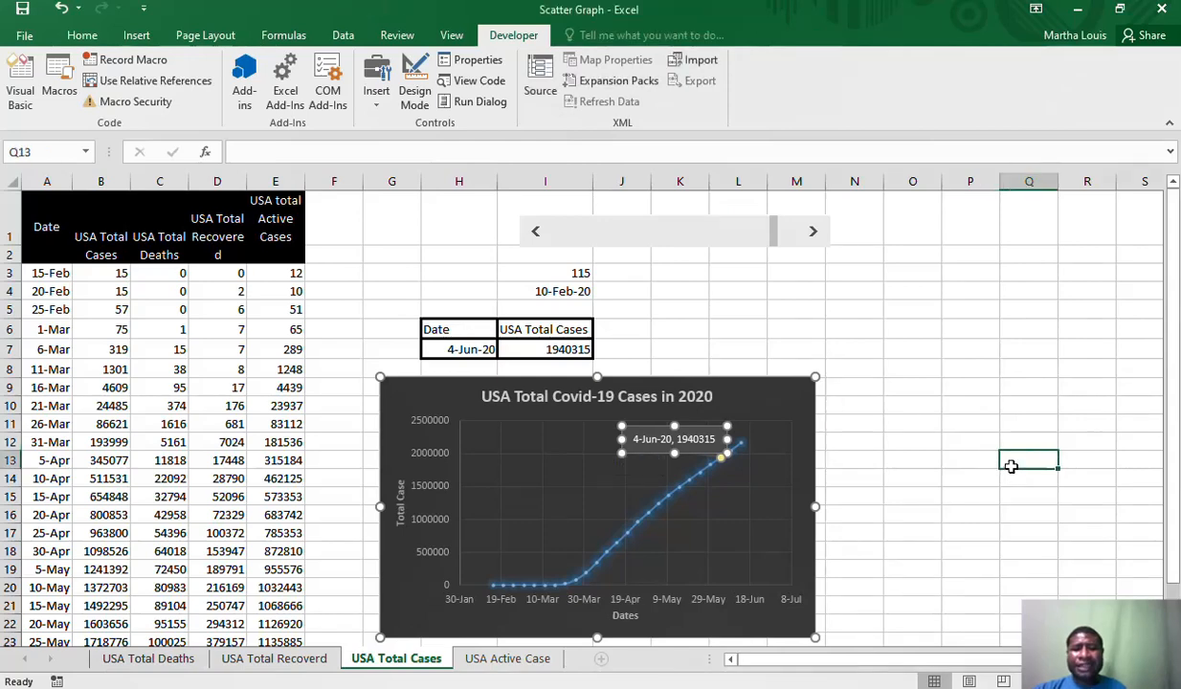
Fine-tune the callout's width to fit its text closely and shift it farther left of the highlighted point
click(663, 448)
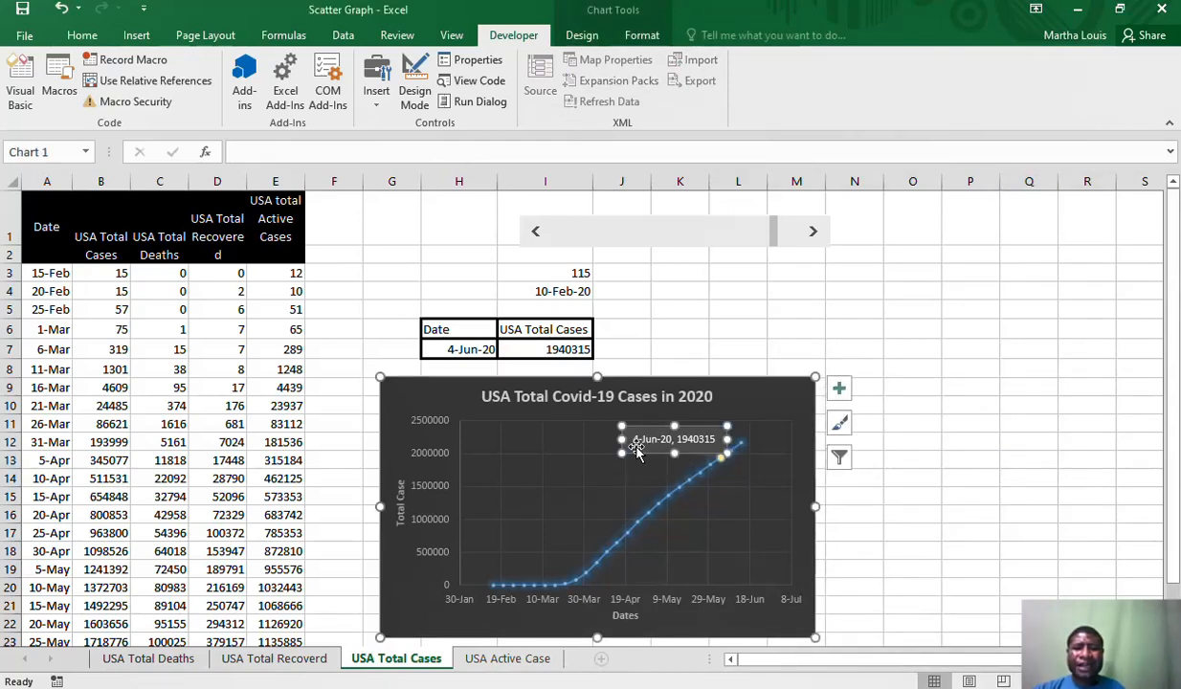
drag(624, 441, 609, 442)
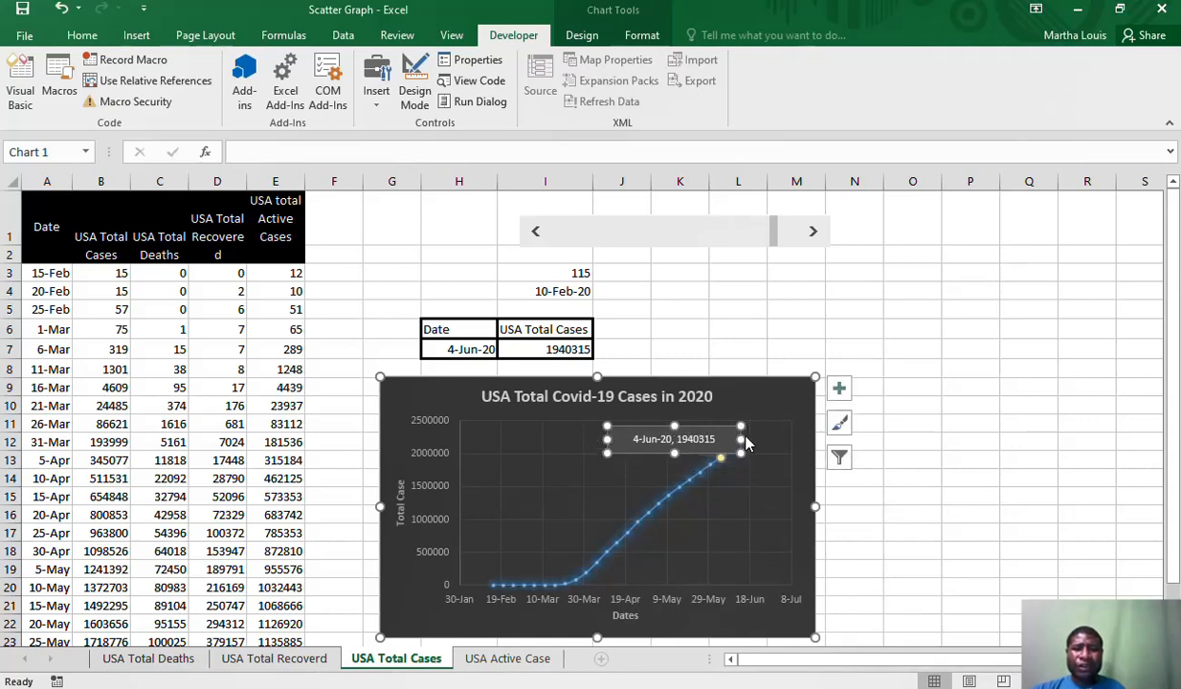
drag(744, 437, 671, 426)
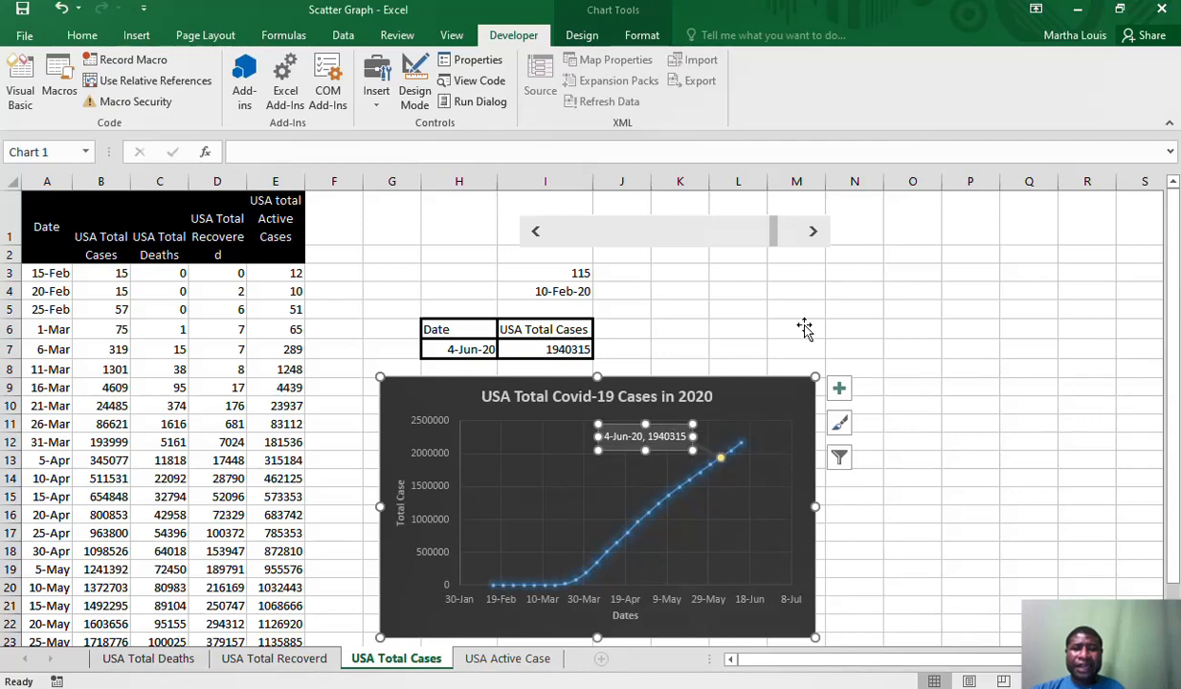
Test the scroll bar by moving the highlighted point forward to 14-Jun-20 and back to 30-May-20, and deselect the chart
click(819, 243)
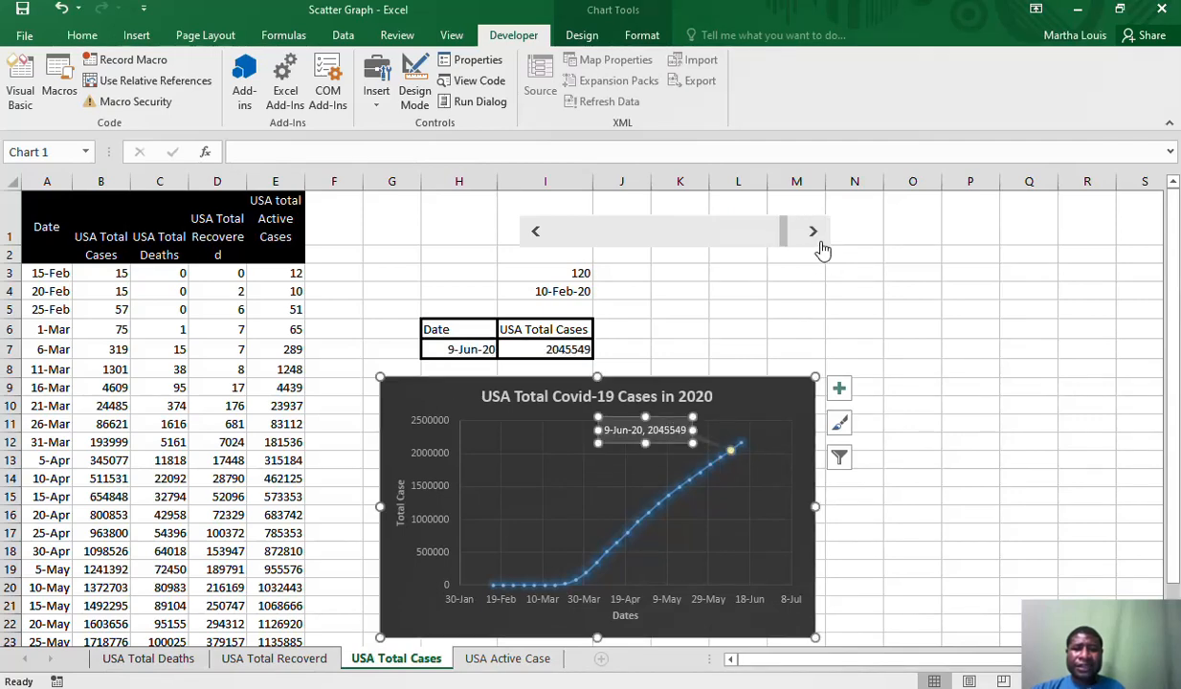
click(815, 235)
click(536, 232)
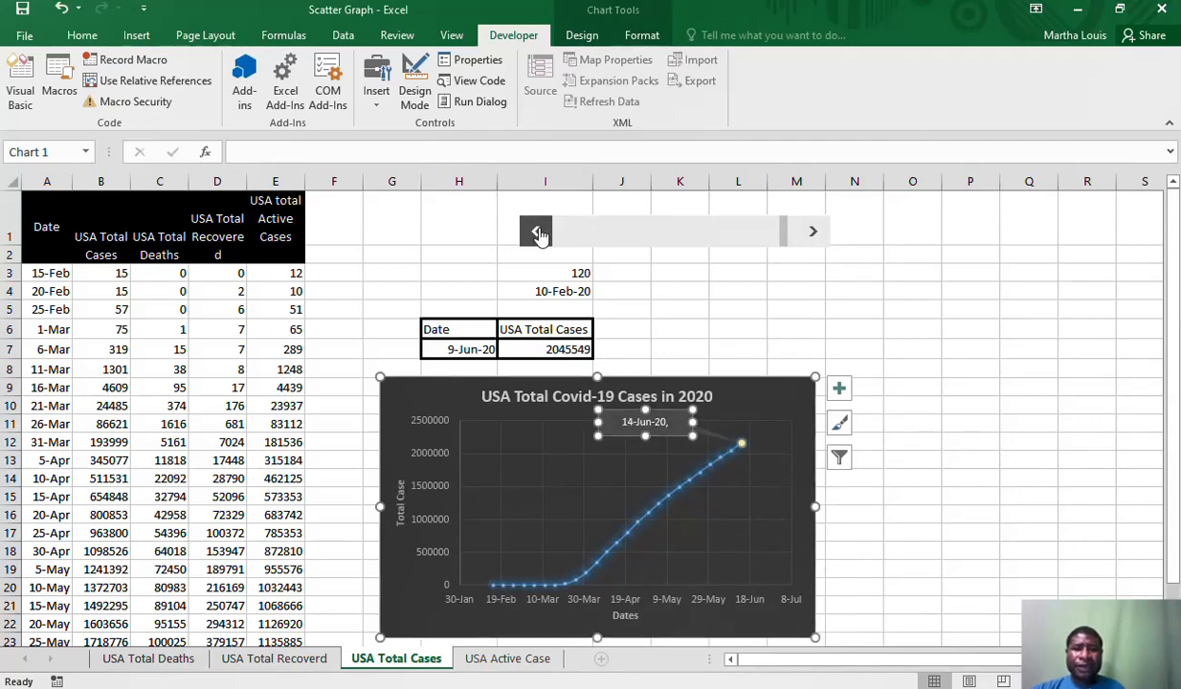
click(537, 233)
click(541, 235)
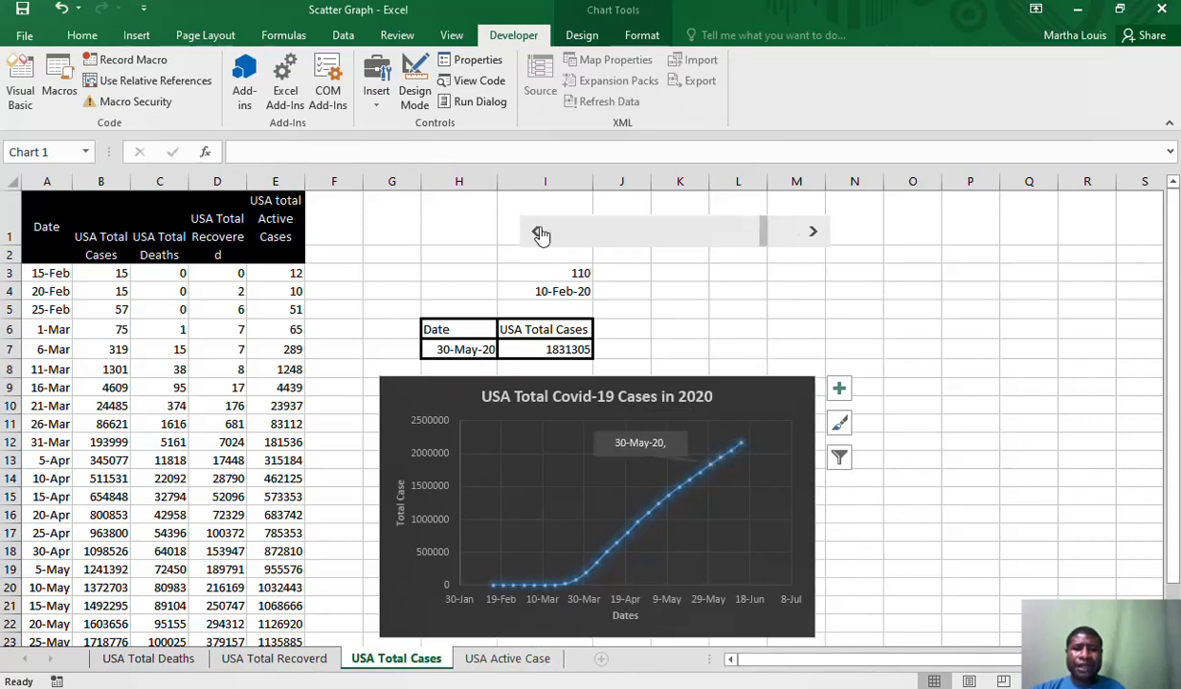
click(658, 327)
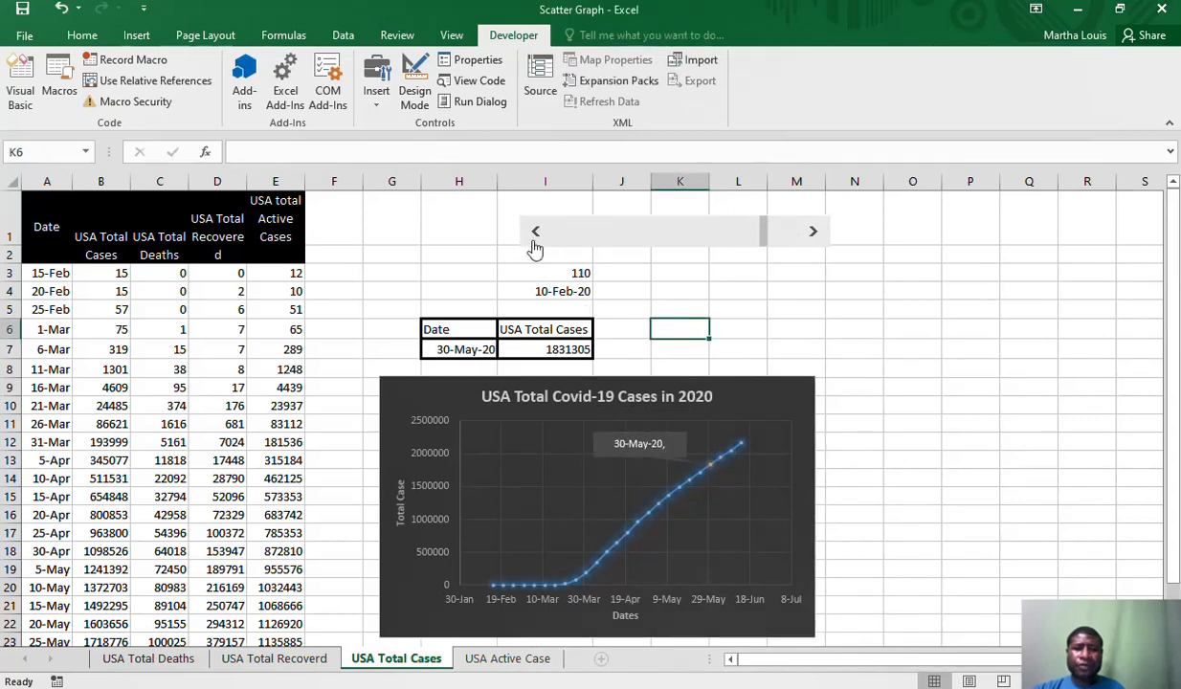
Step the scroll bar back until the highlighted point and its callout reach 15-Feb-20
click(535, 234)
click(536, 234)
click(536, 235)
click(534, 239)
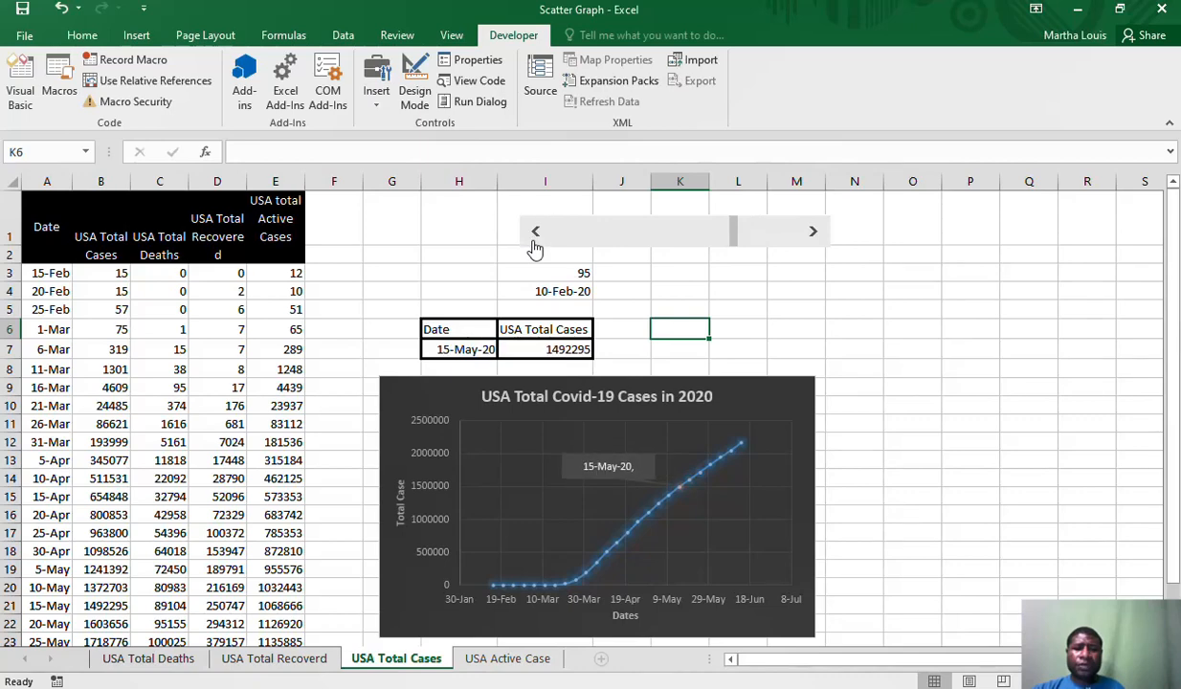
click(534, 240)
click(534, 239)
click(534, 240)
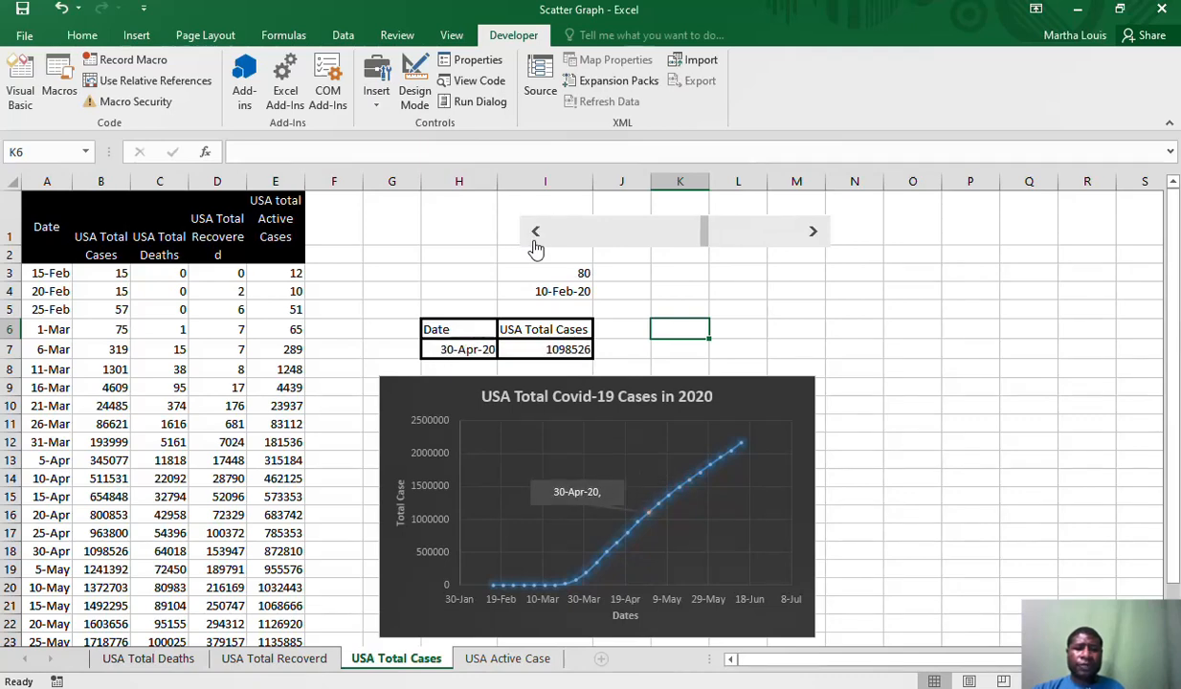
click(535, 234)
click(535, 235)
click(535, 237)
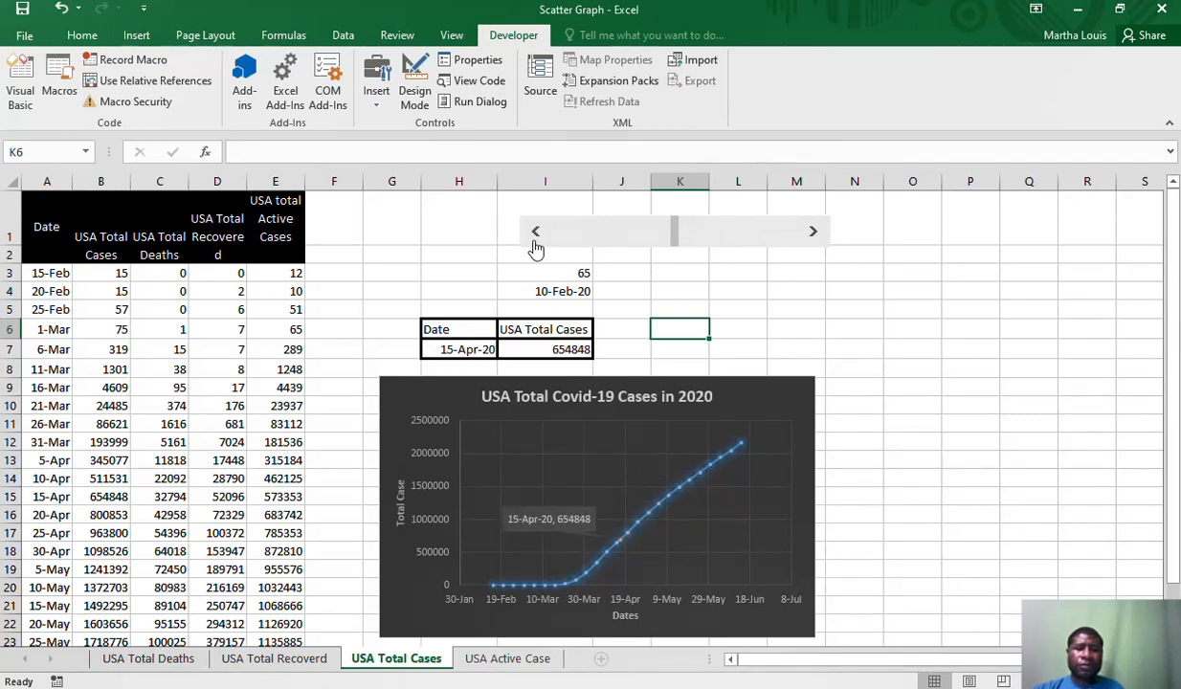
click(534, 238)
click(535, 238)
click(535, 239)
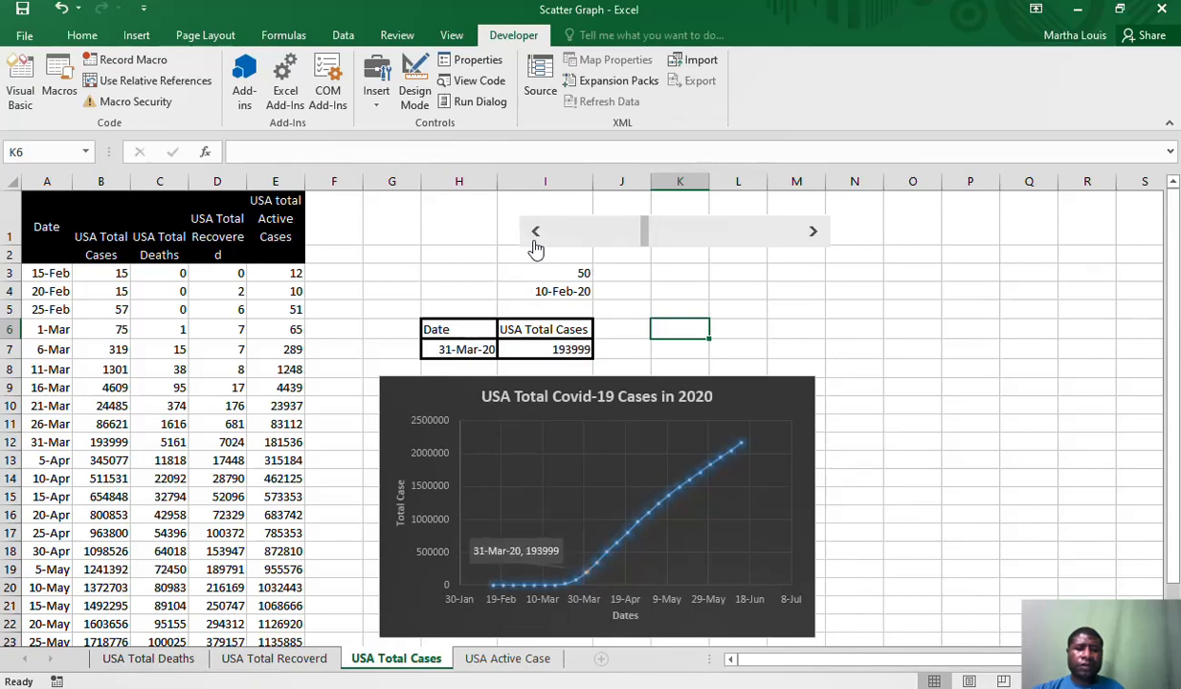
click(535, 239)
click(535, 239)
click(535, 239)
click(535, 239)
click(535, 239)
click(535, 239)
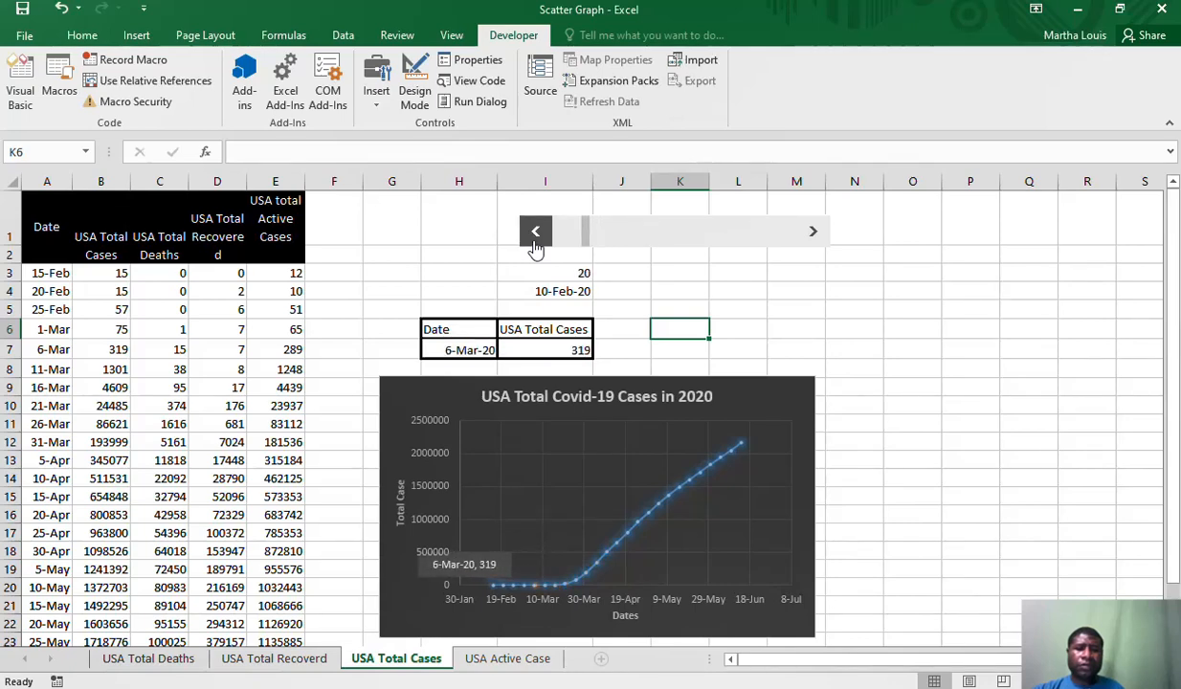
click(535, 239)
click(535, 239)
click(535, 240)
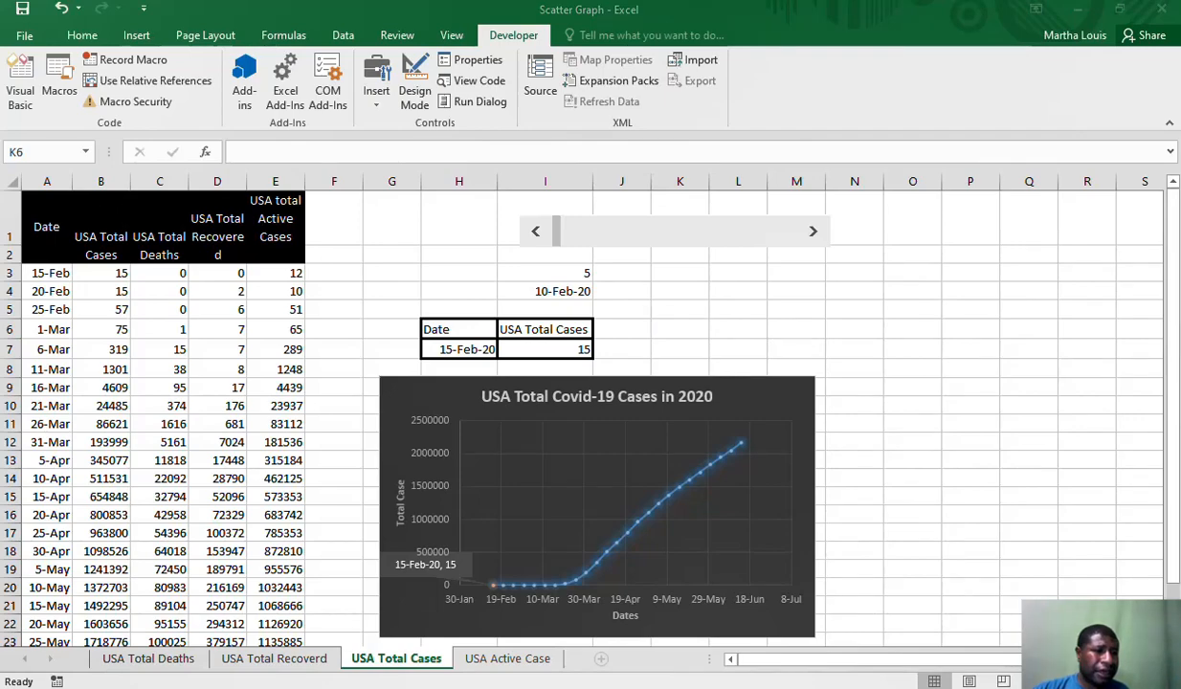
Switch to the Session 9 course page in Firefox, download the Shape of Moons Orbit workbook, and open it in Excel with editing enabled
key(alt+Tab)
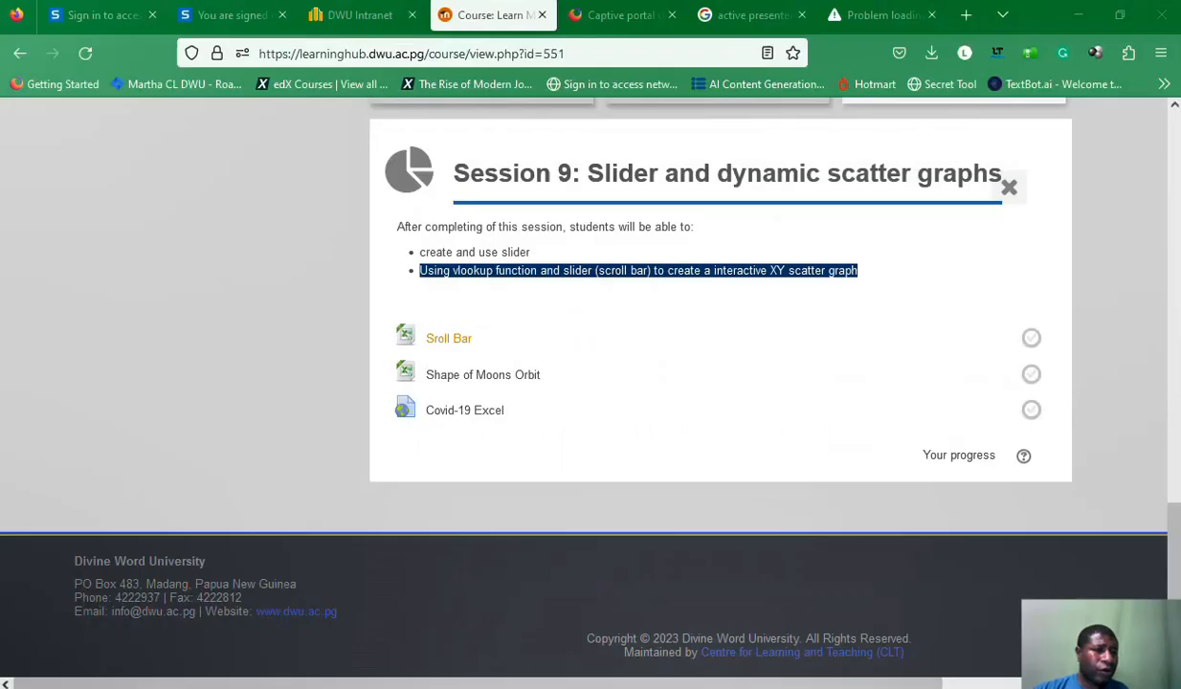
click(791, 247)
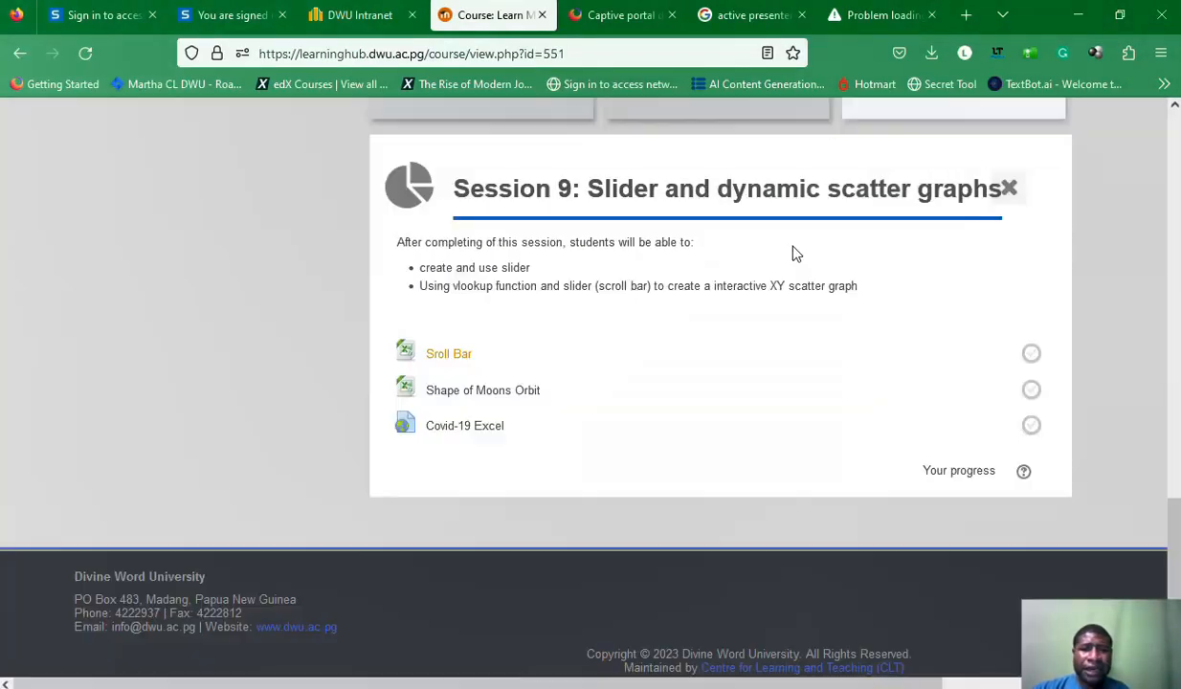
click(489, 393)
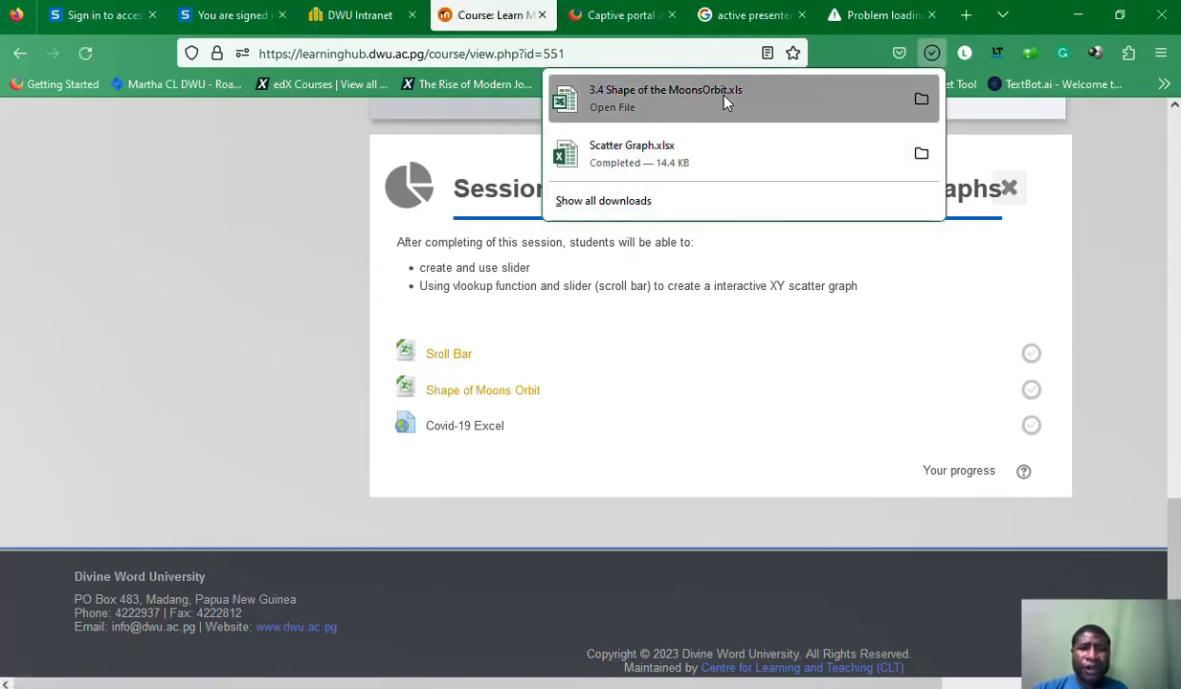
click(715, 108)
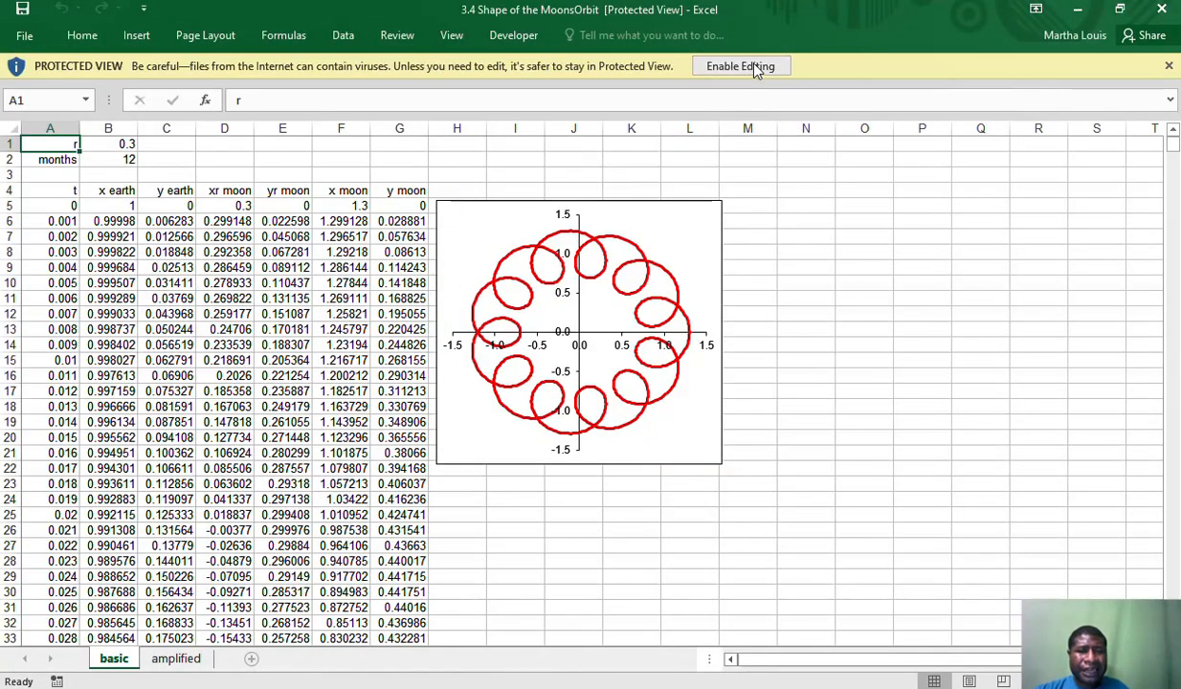
click(757, 67)
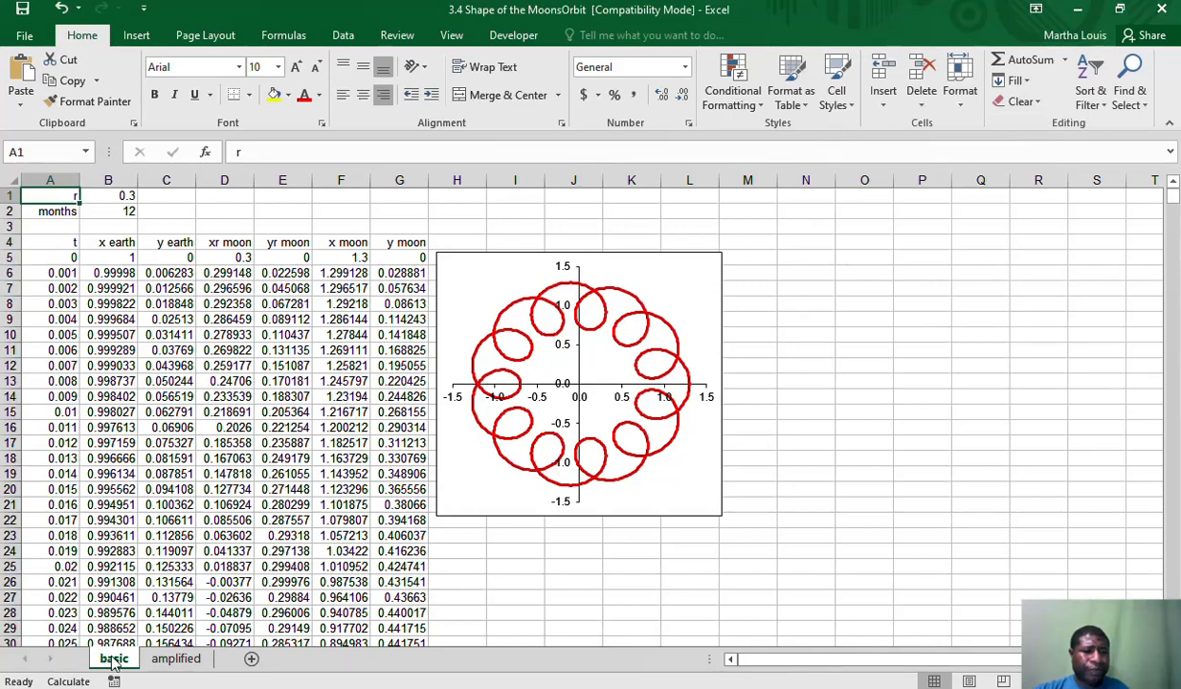
On the amplified sheet, examine the earth coordinate formulas, the Earth, Moon and Sun animation point cells, and their markers on the chart
click(175, 659)
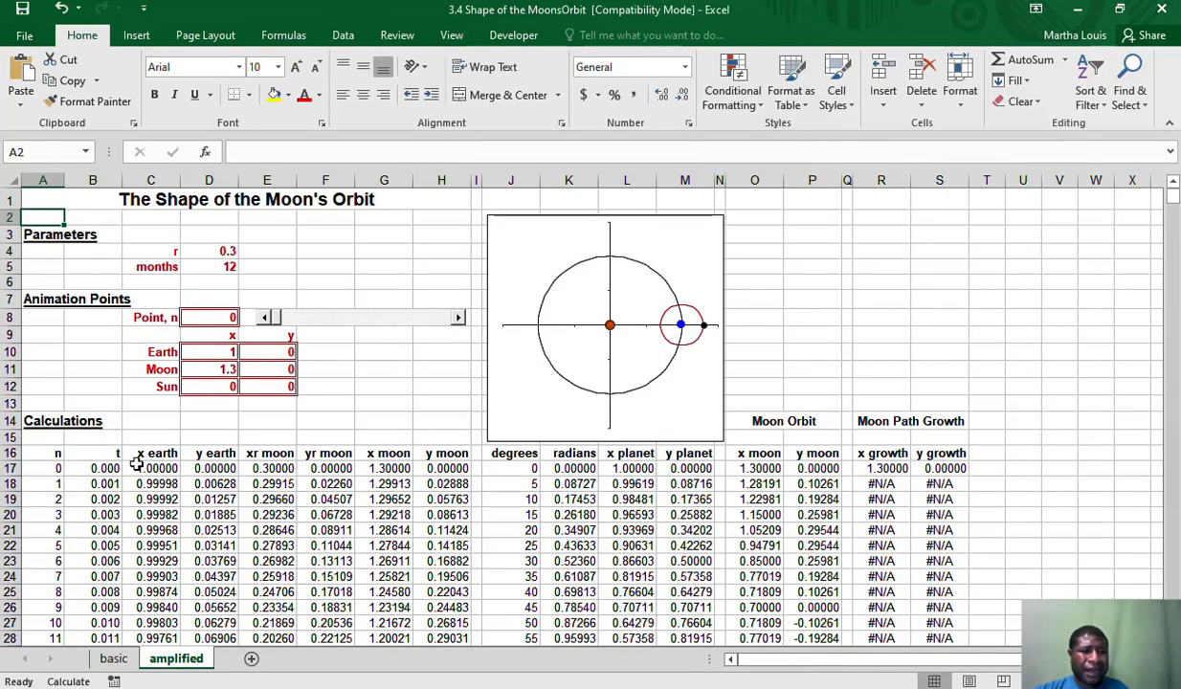
click(151, 452)
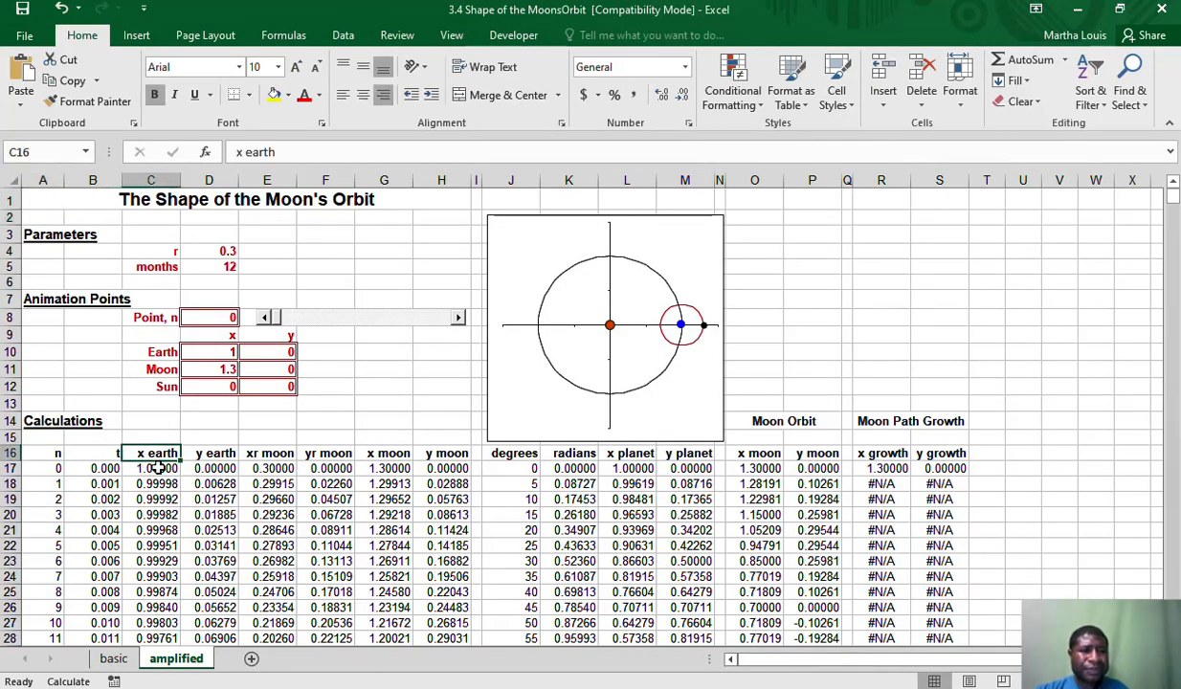
click(159, 468)
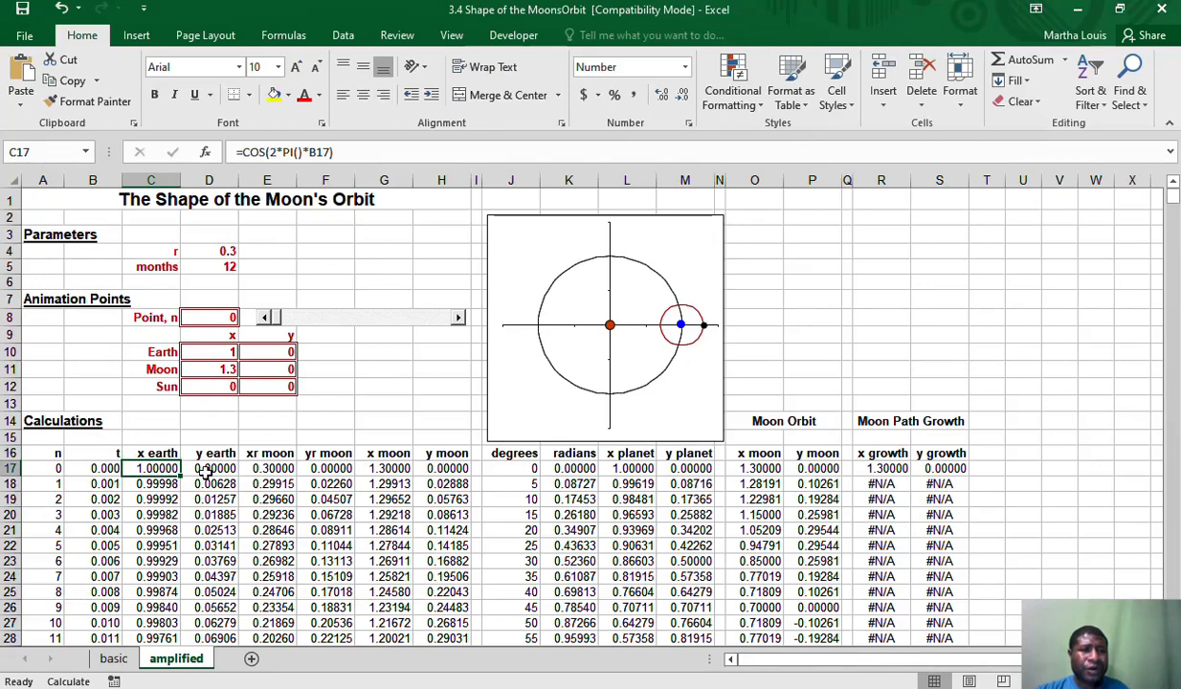
click(228, 470)
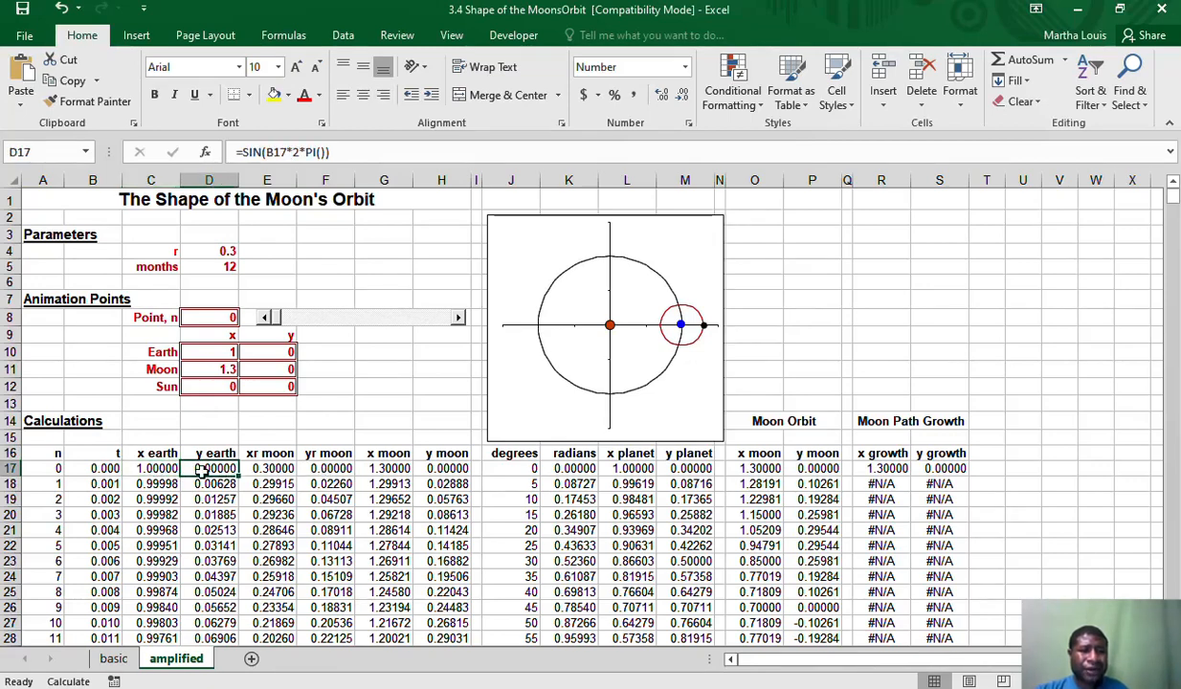
click(220, 351)
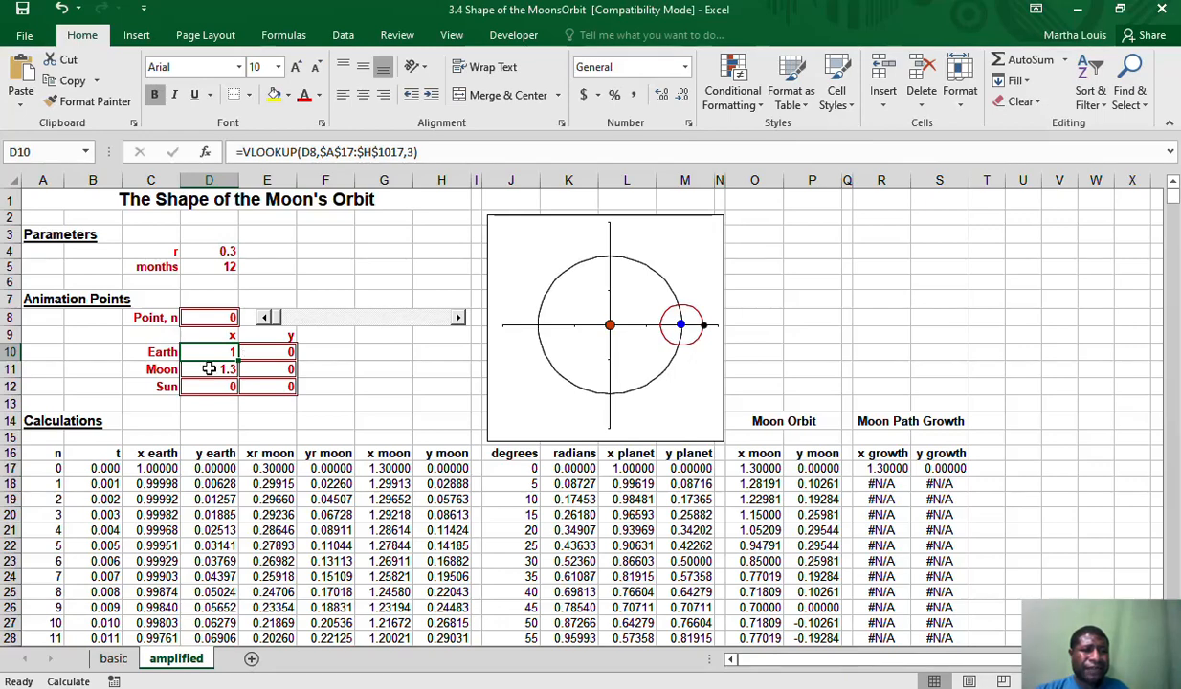
click(212, 370)
click(211, 381)
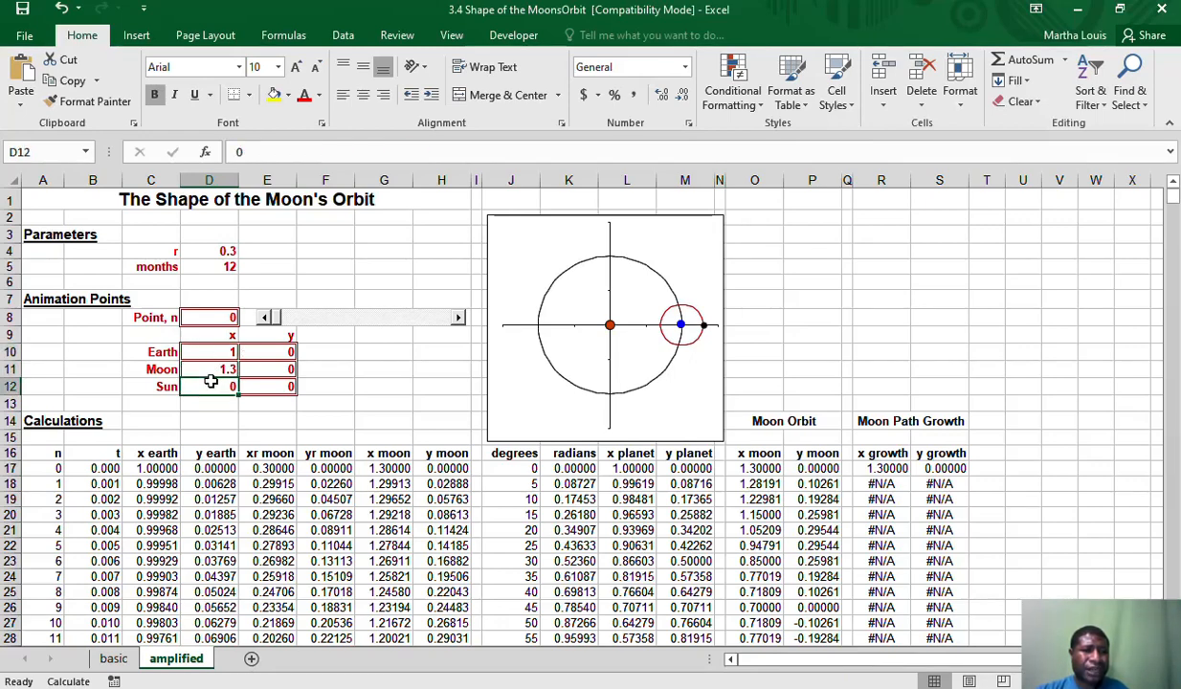
click(260, 354)
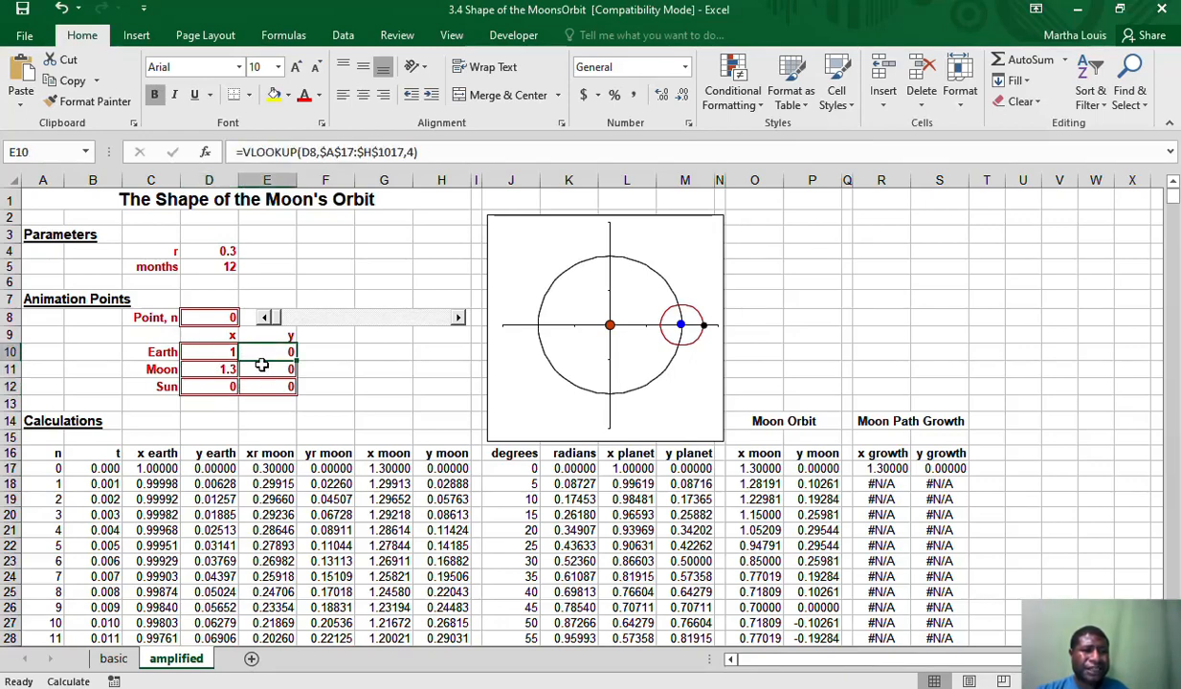
click(261, 365)
click(266, 383)
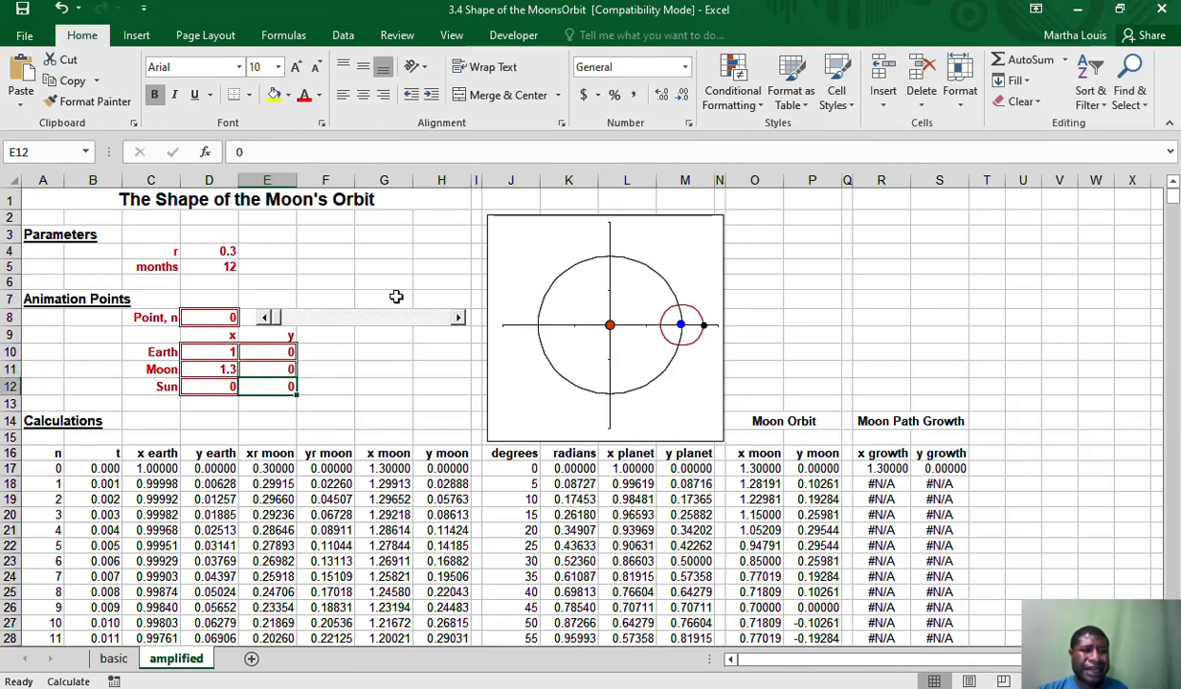
mouse_move(611, 326)
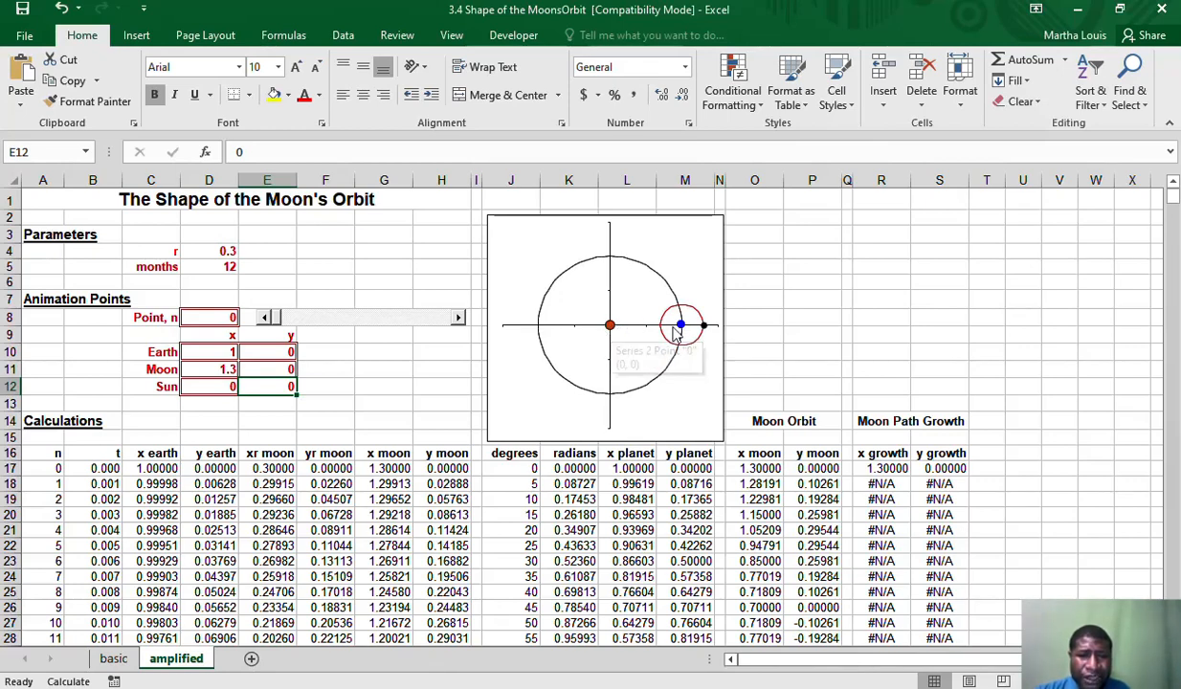
mouse_move(678, 326)
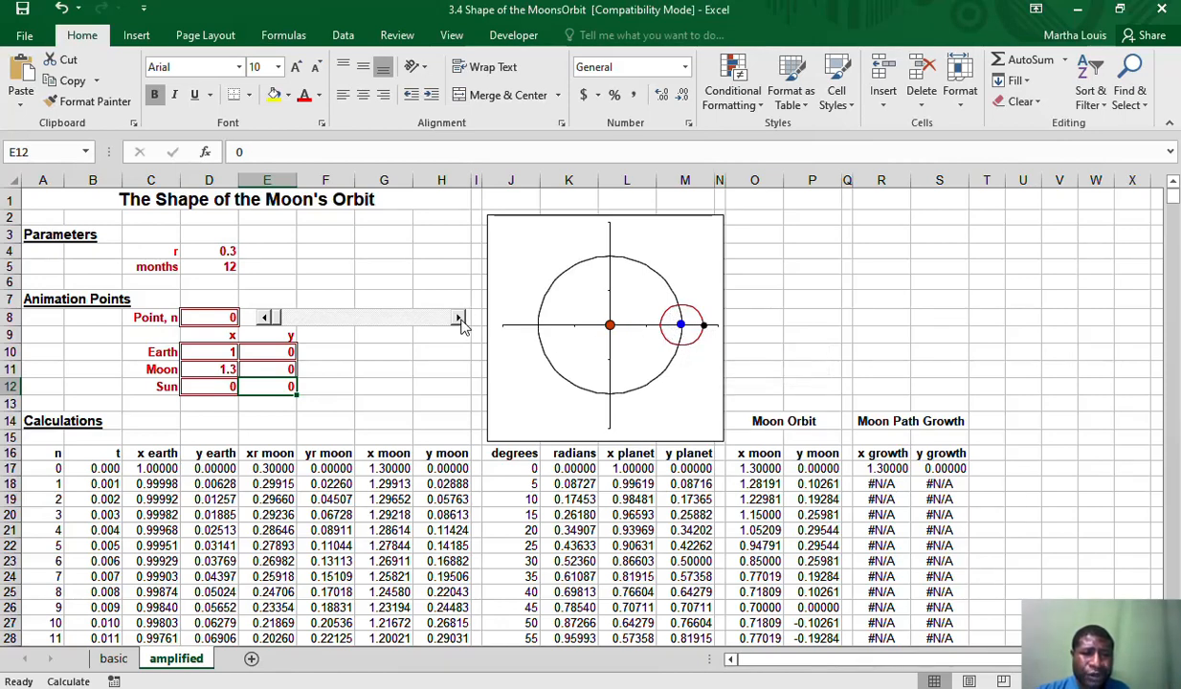
Advance animation point n with the amplified sheet's scroll bar to about 792, tracing the Moon's path as the Earth circles the Sun
drag(459, 319, 458, 319)
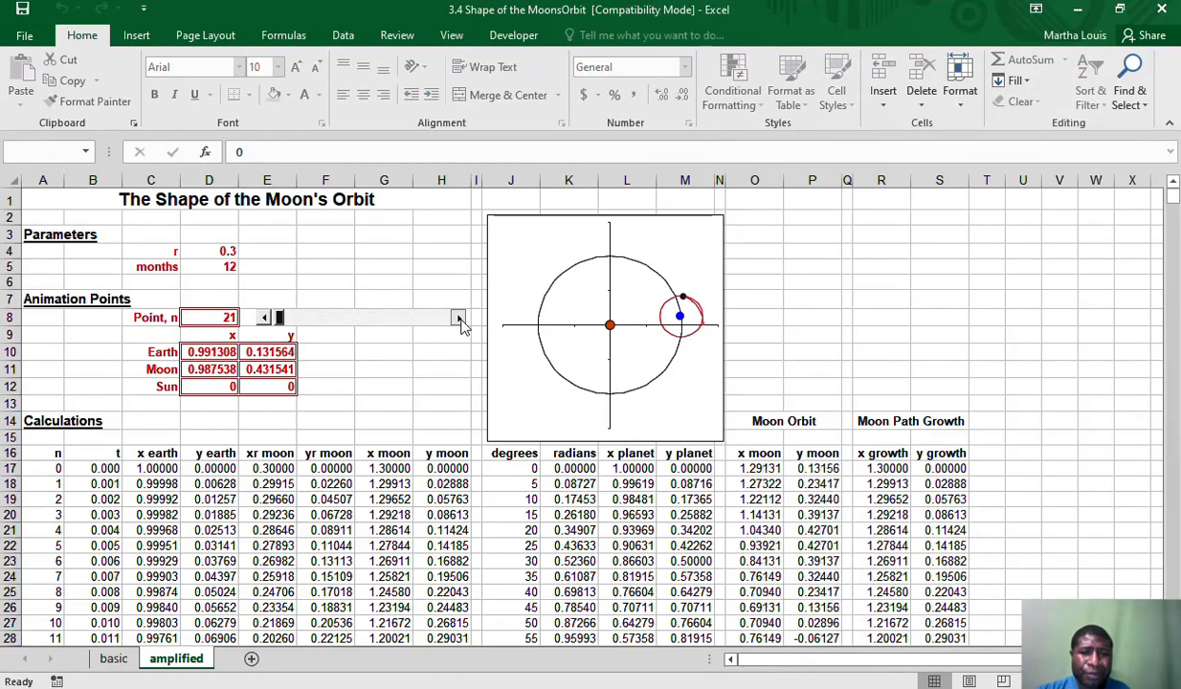
click(458, 318)
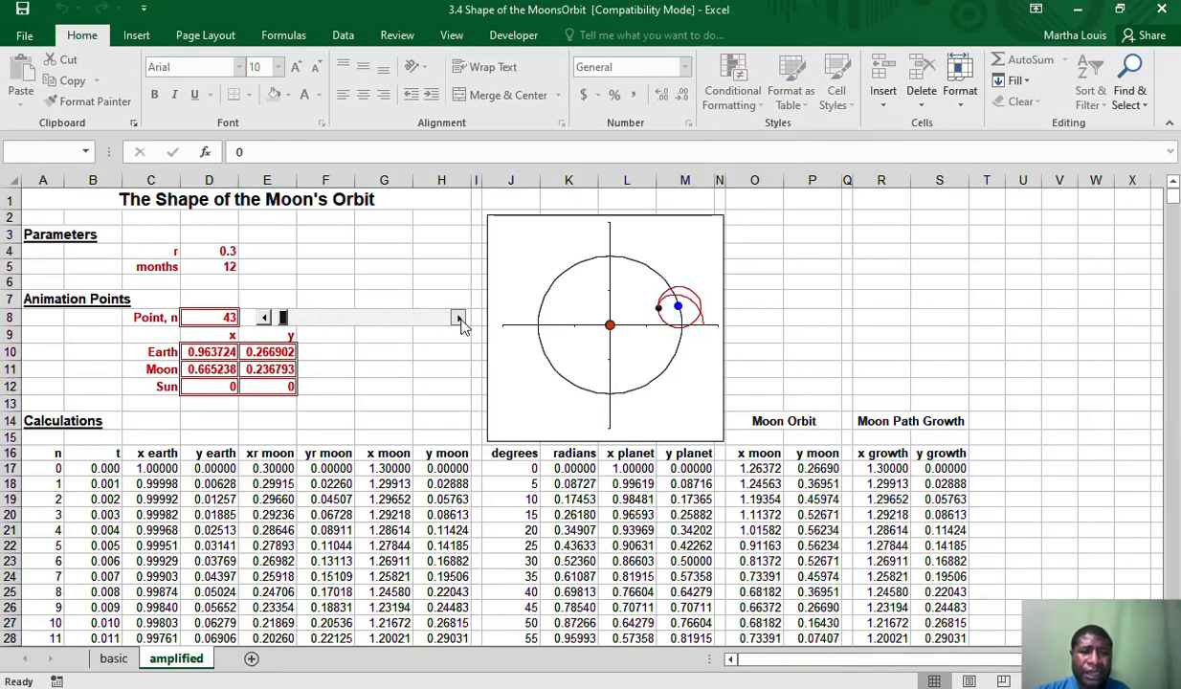
click(458, 318)
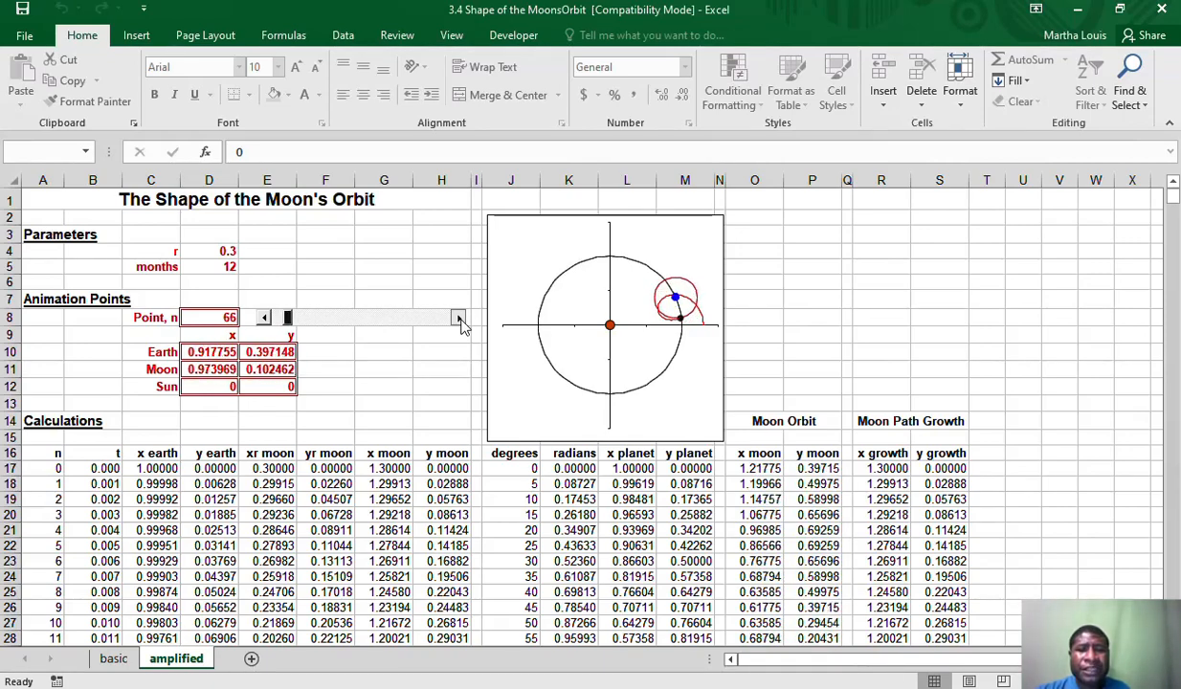
click(459, 318)
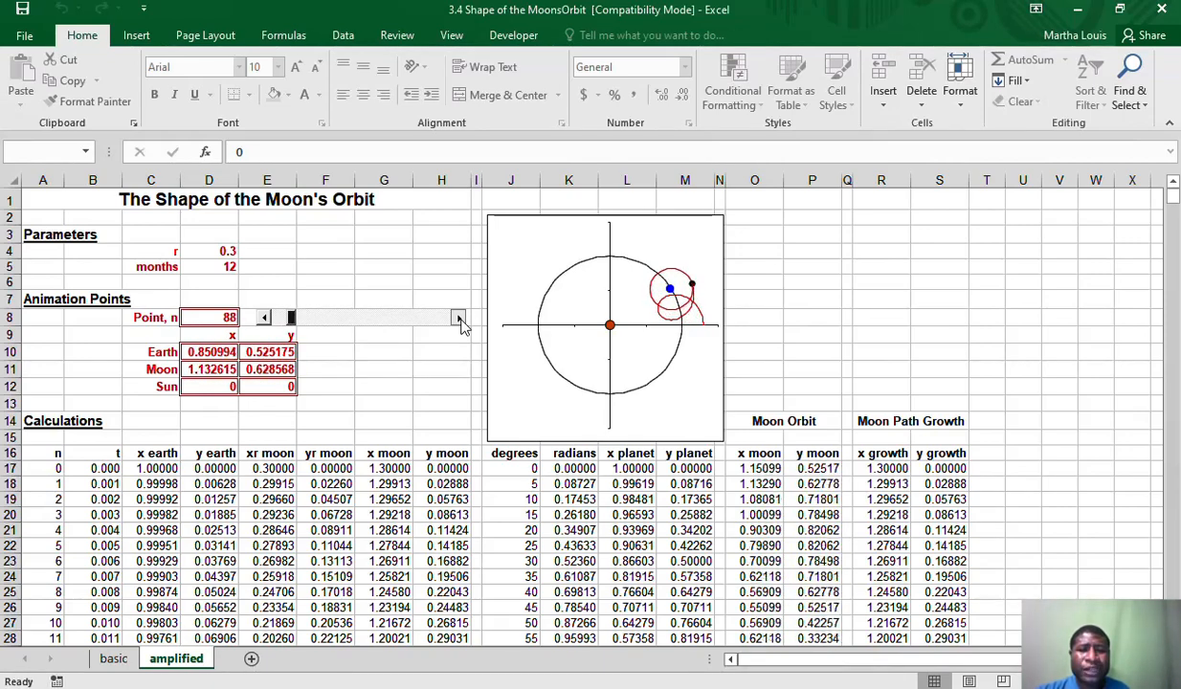
click(458, 318)
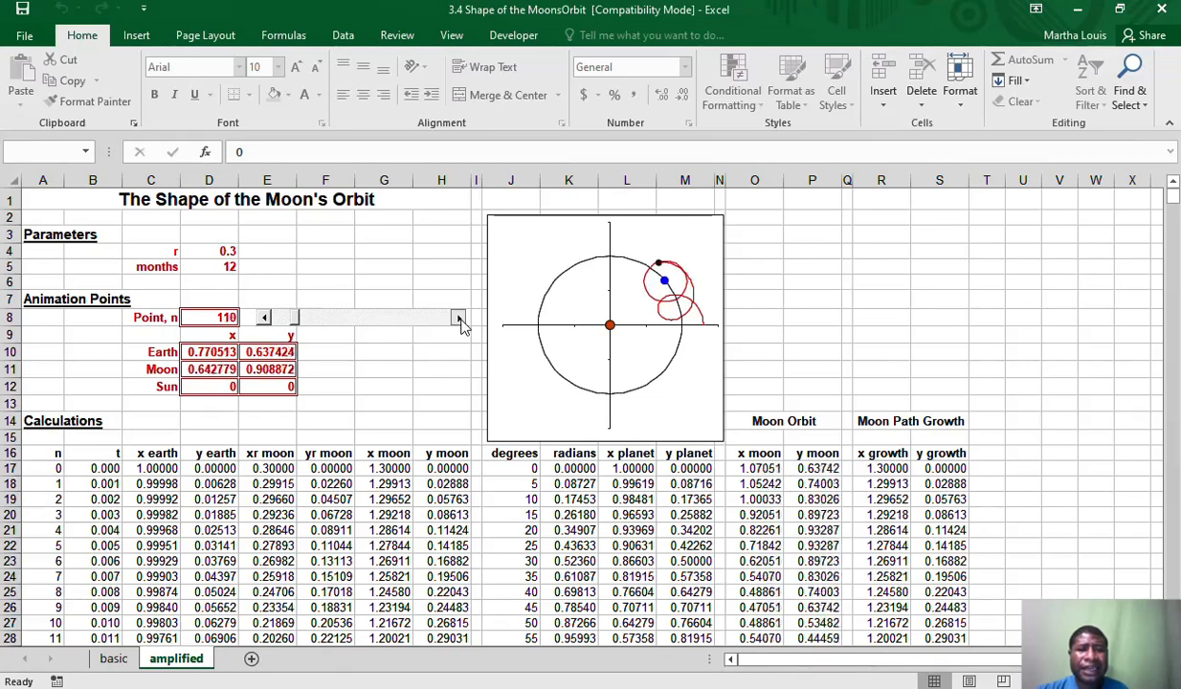
click(458, 317)
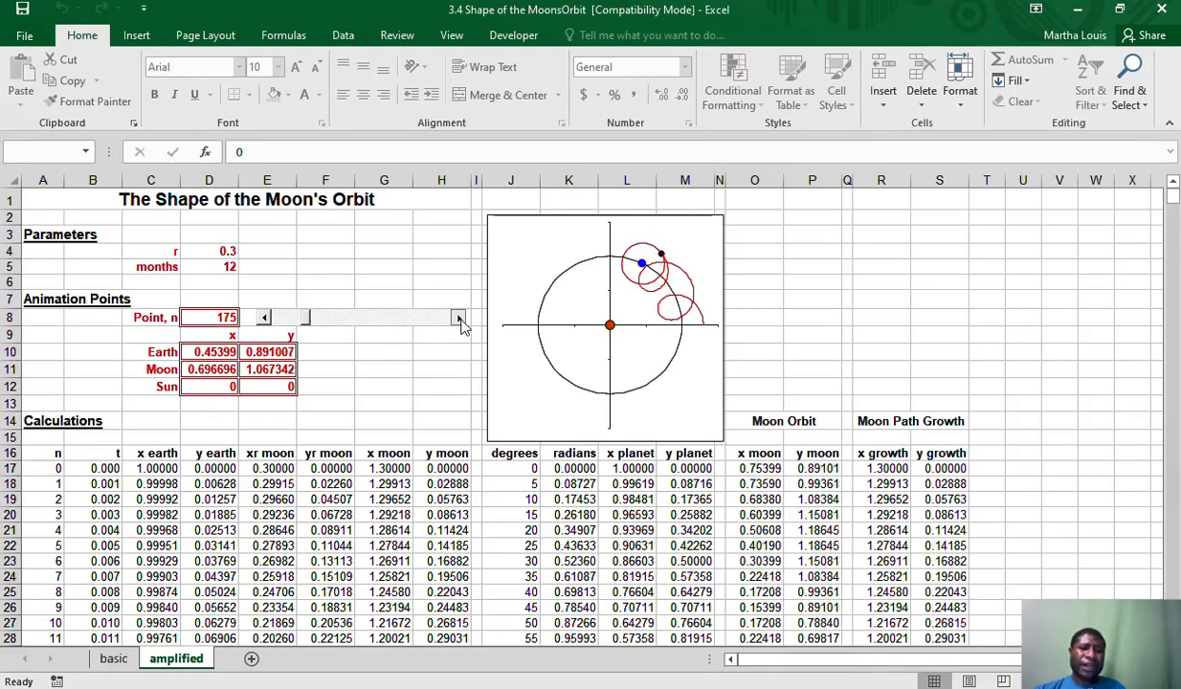
click(458, 318)
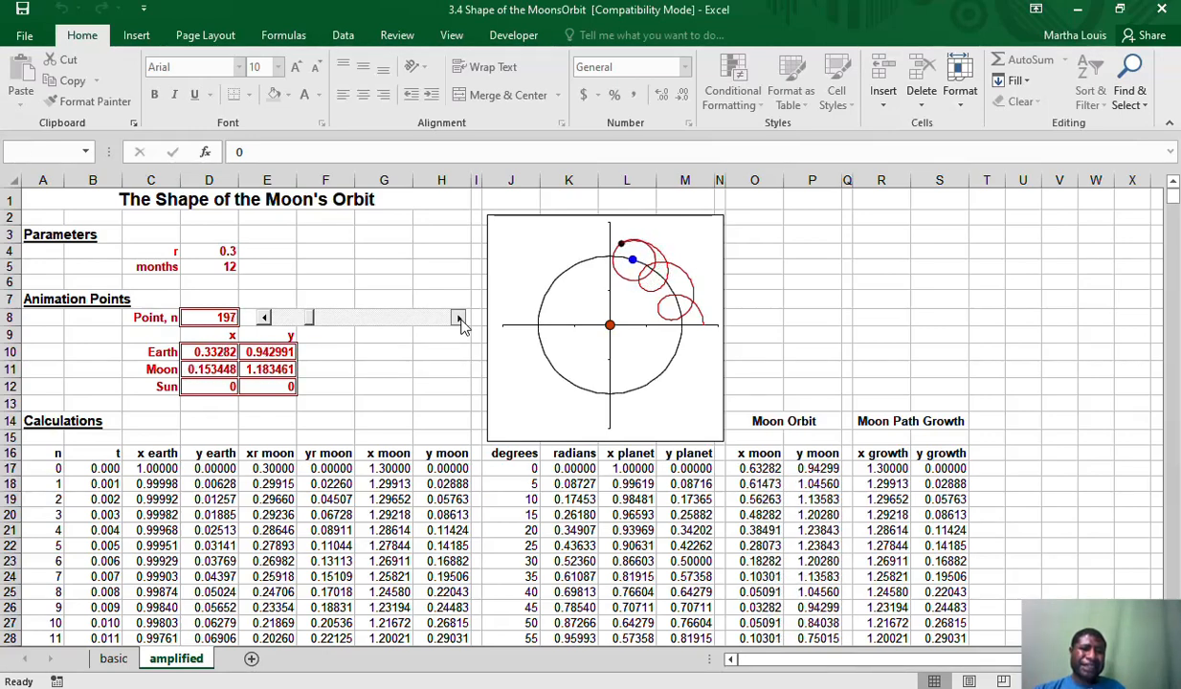
click(458, 317)
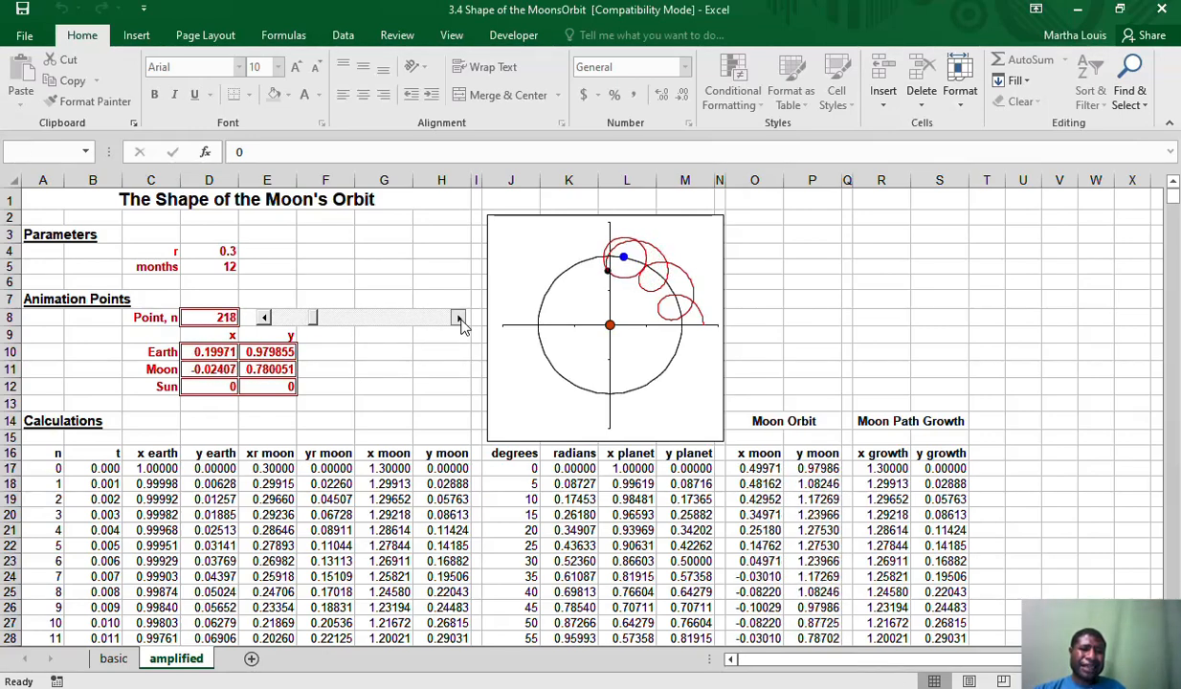
click(458, 317)
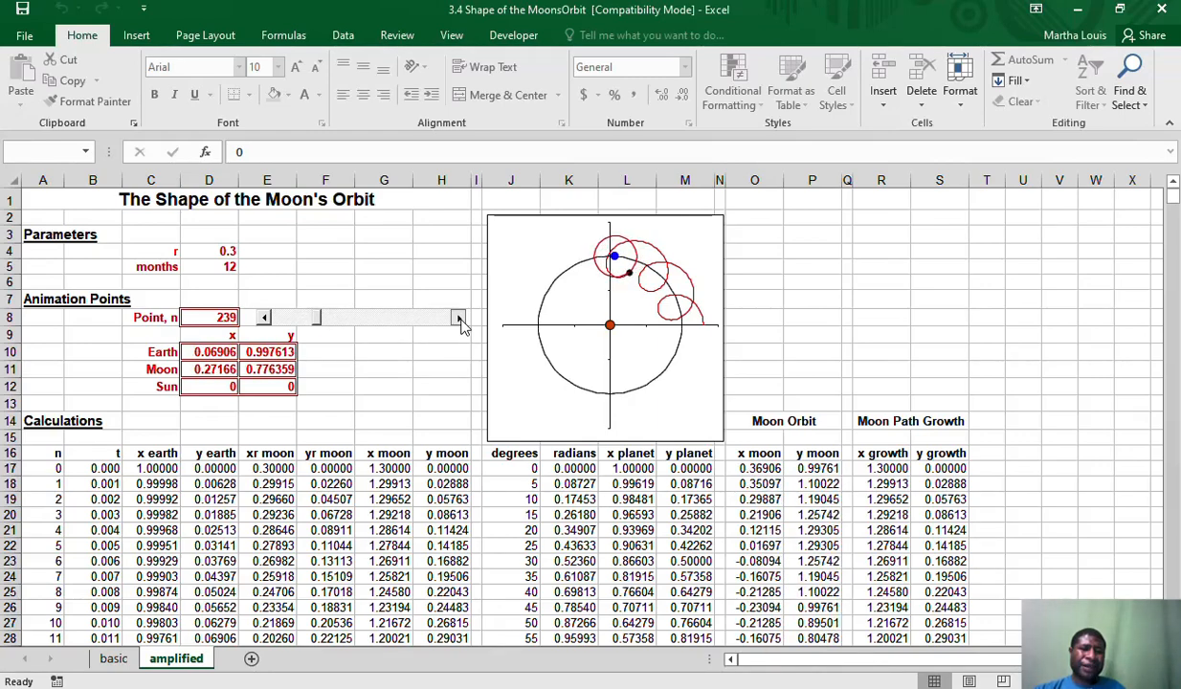
click(458, 317)
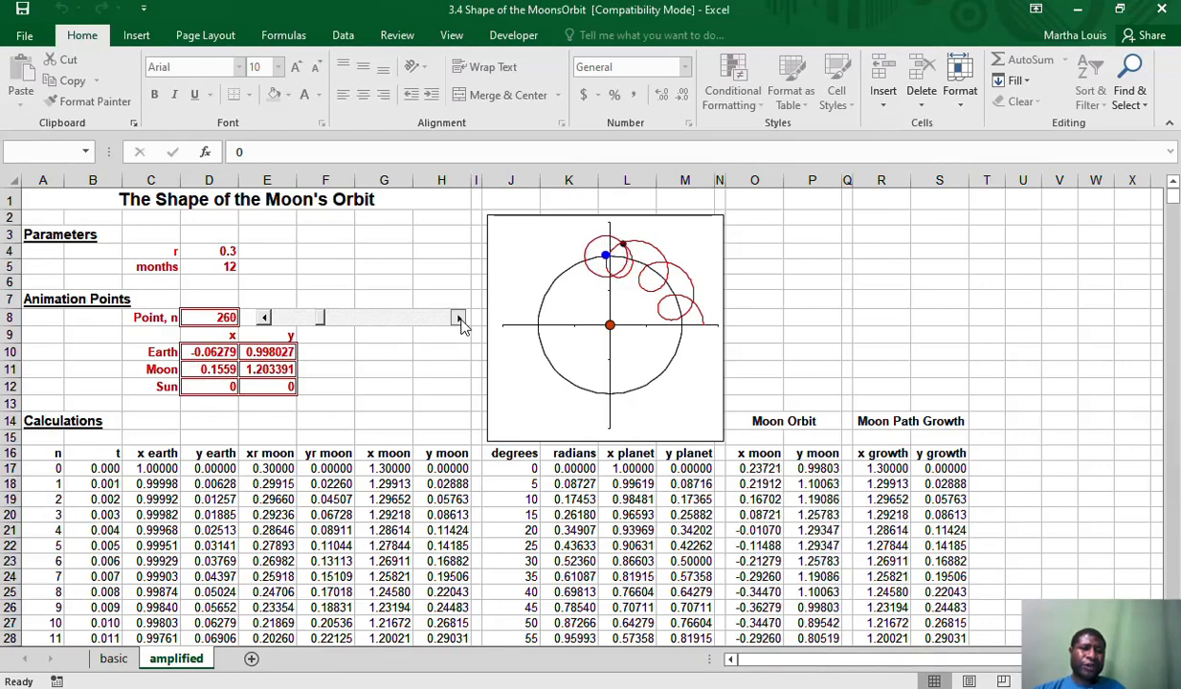
click(458, 317)
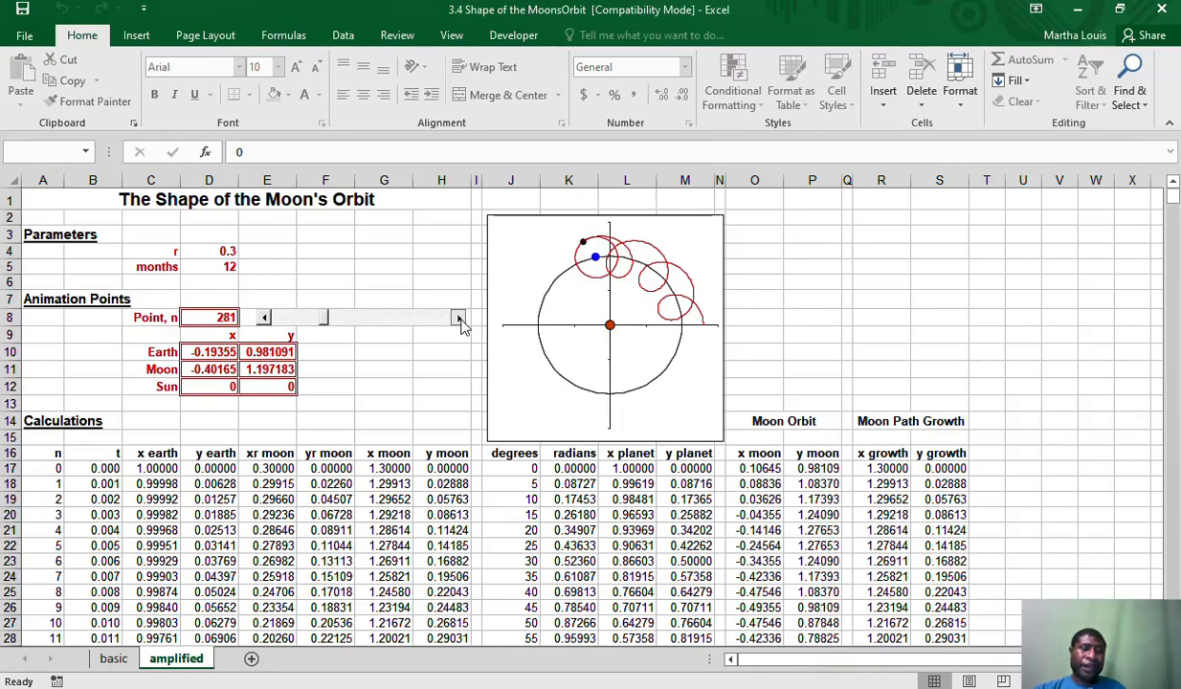
click(458, 317)
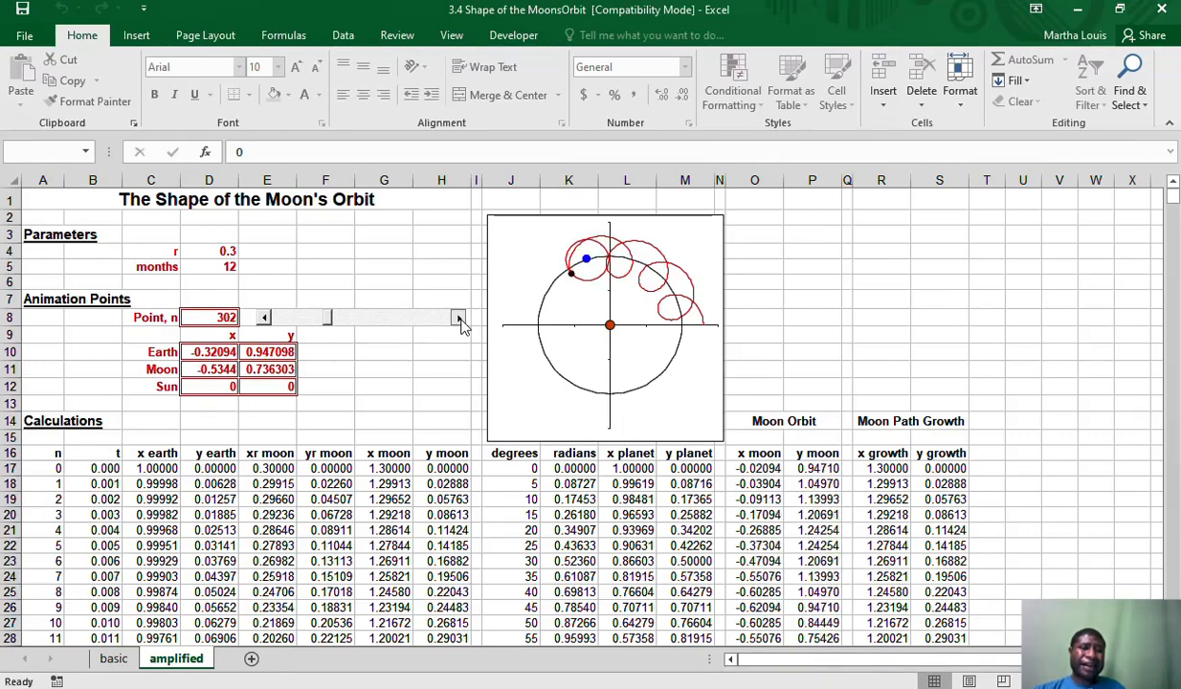
click(458, 317)
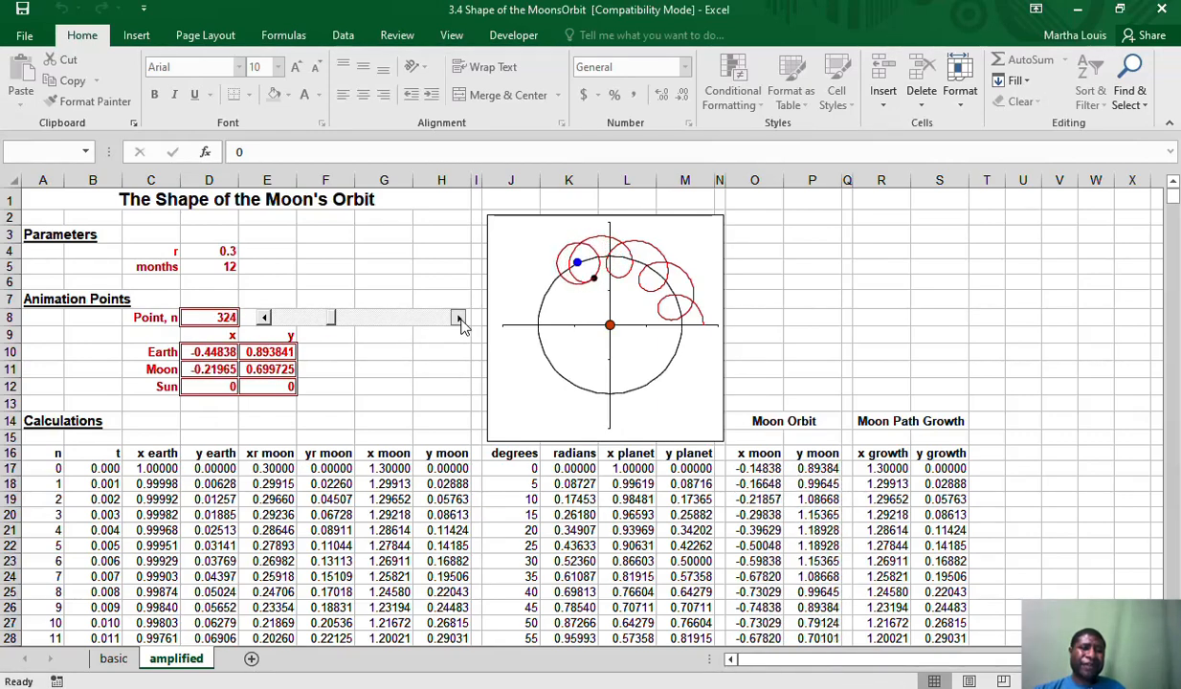
click(459, 317)
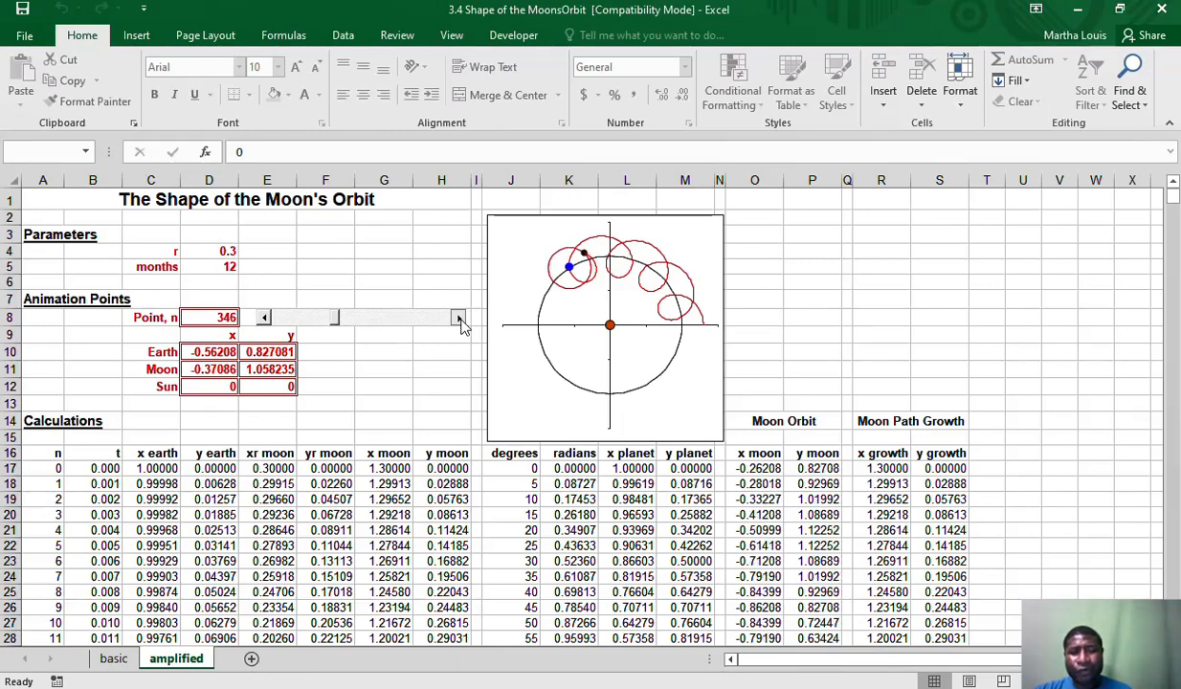
click(458, 318)
click(458, 318)
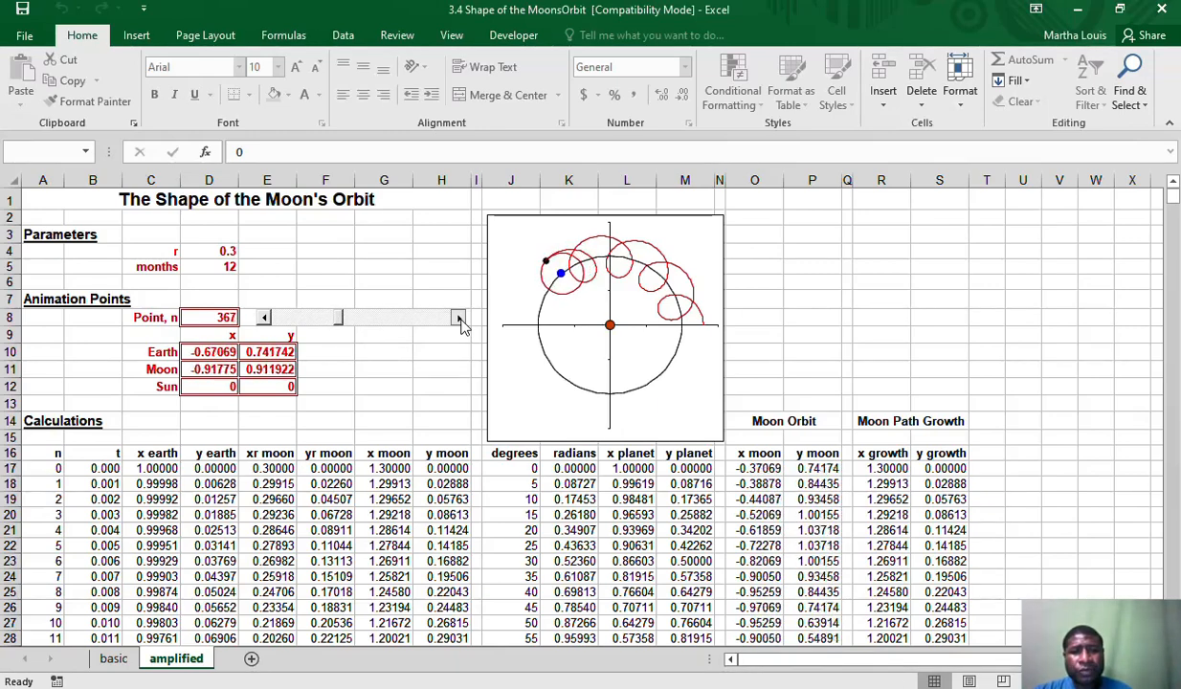
click(459, 317)
click(458, 318)
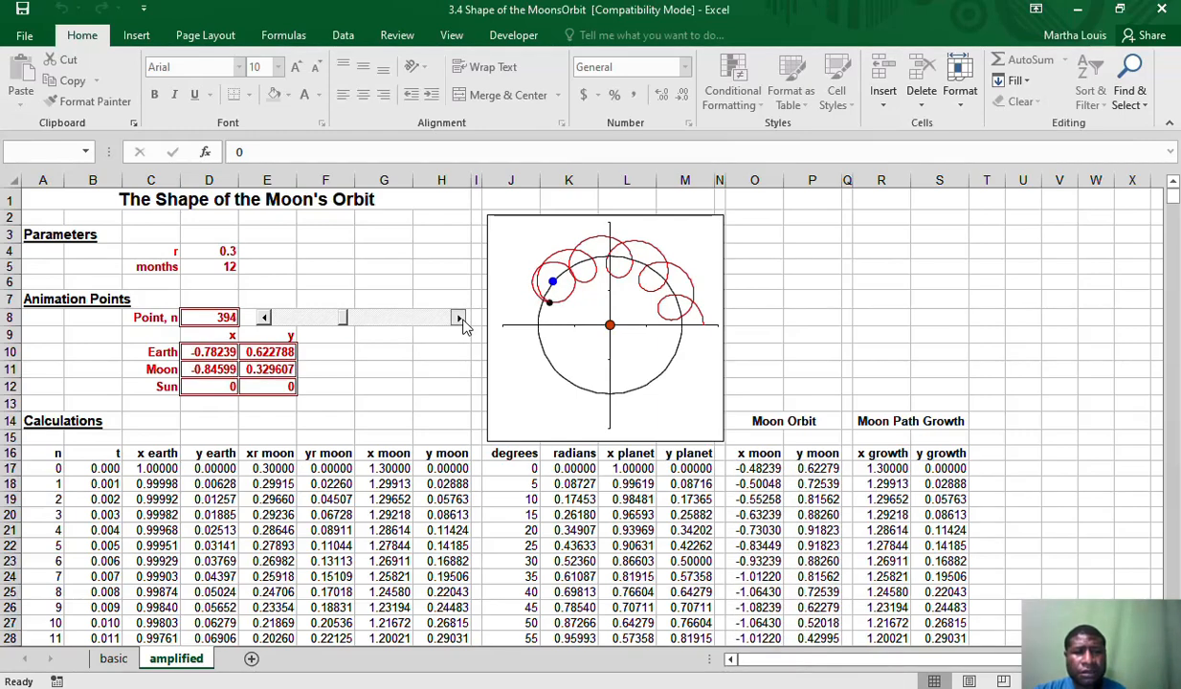
click(459, 319)
click(459, 318)
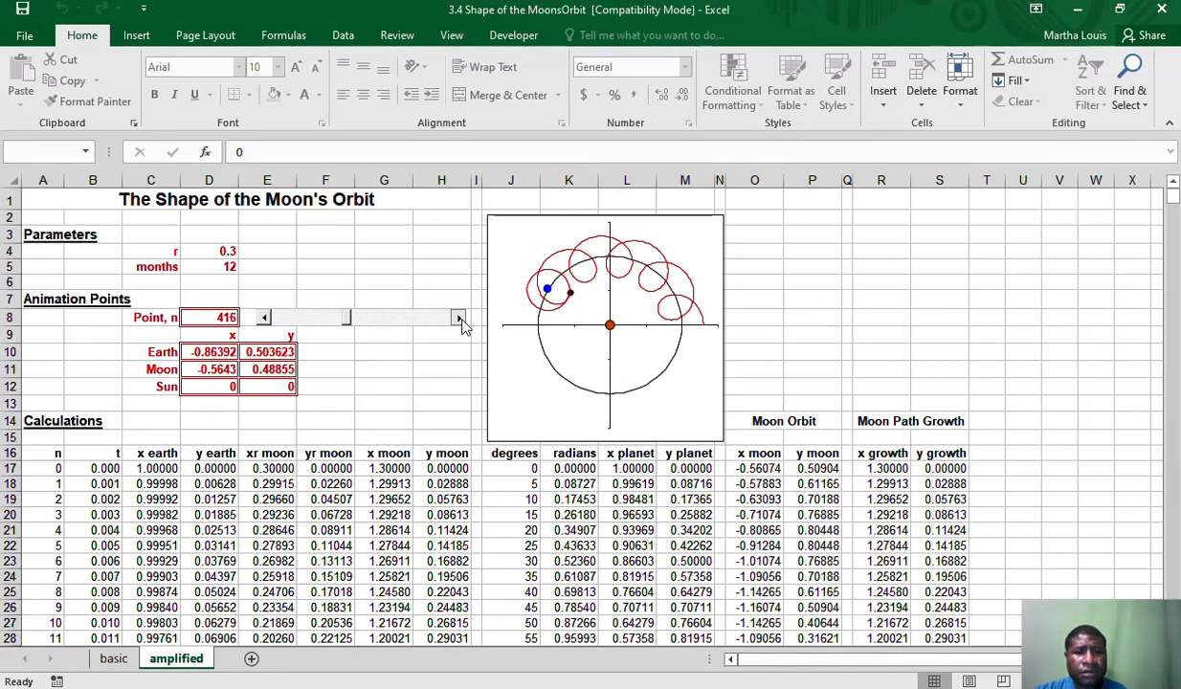
click(458, 317)
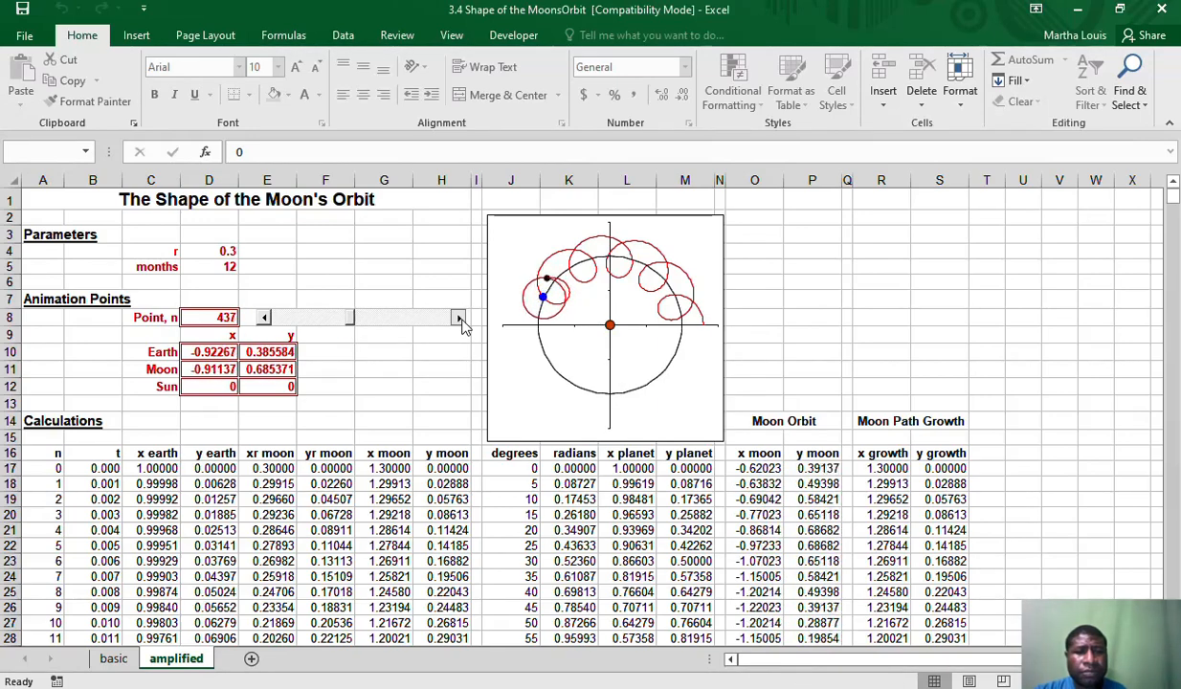
click(459, 319)
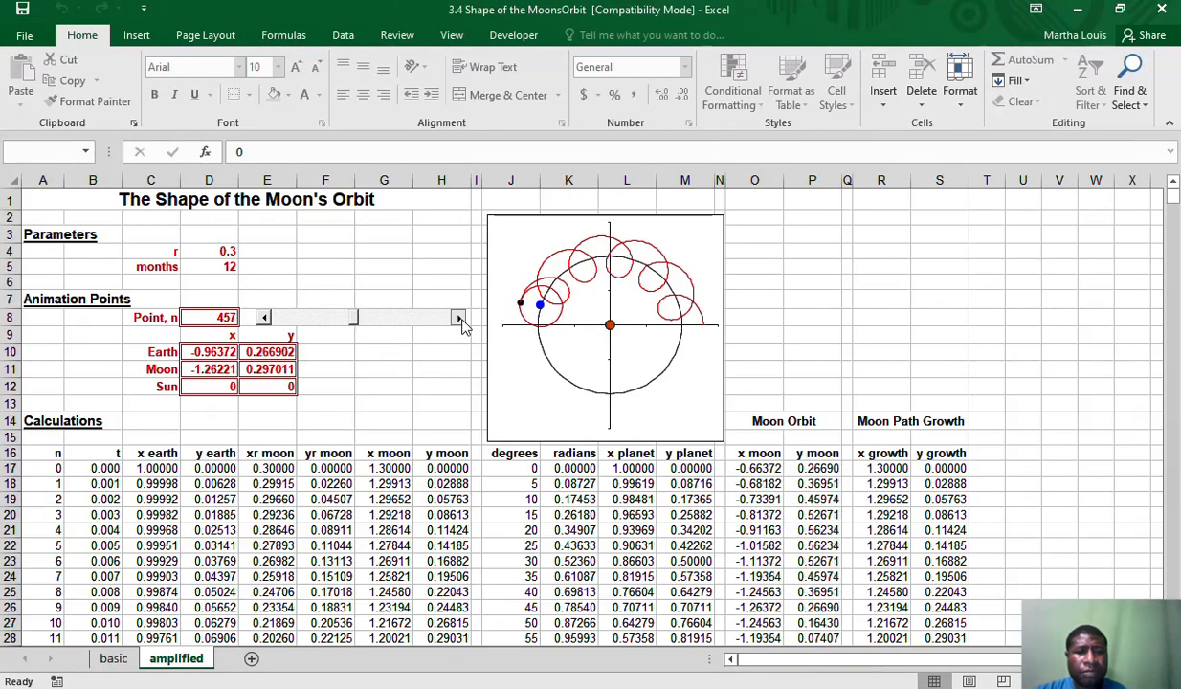
click(459, 318)
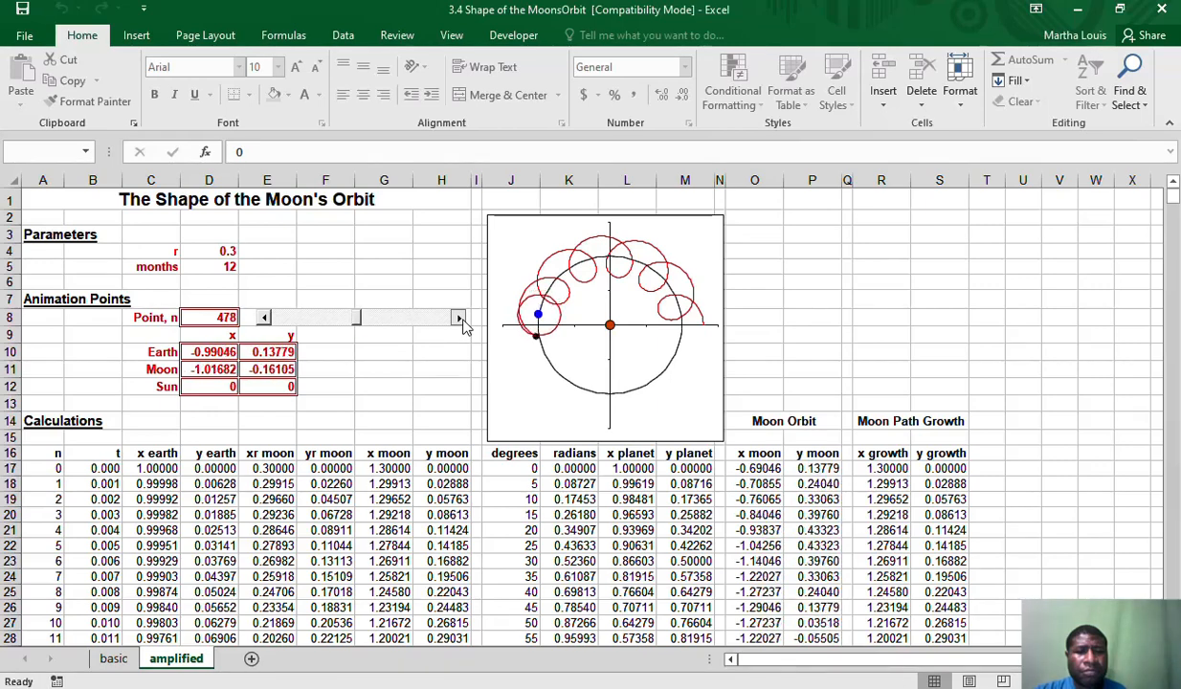
click(459, 318)
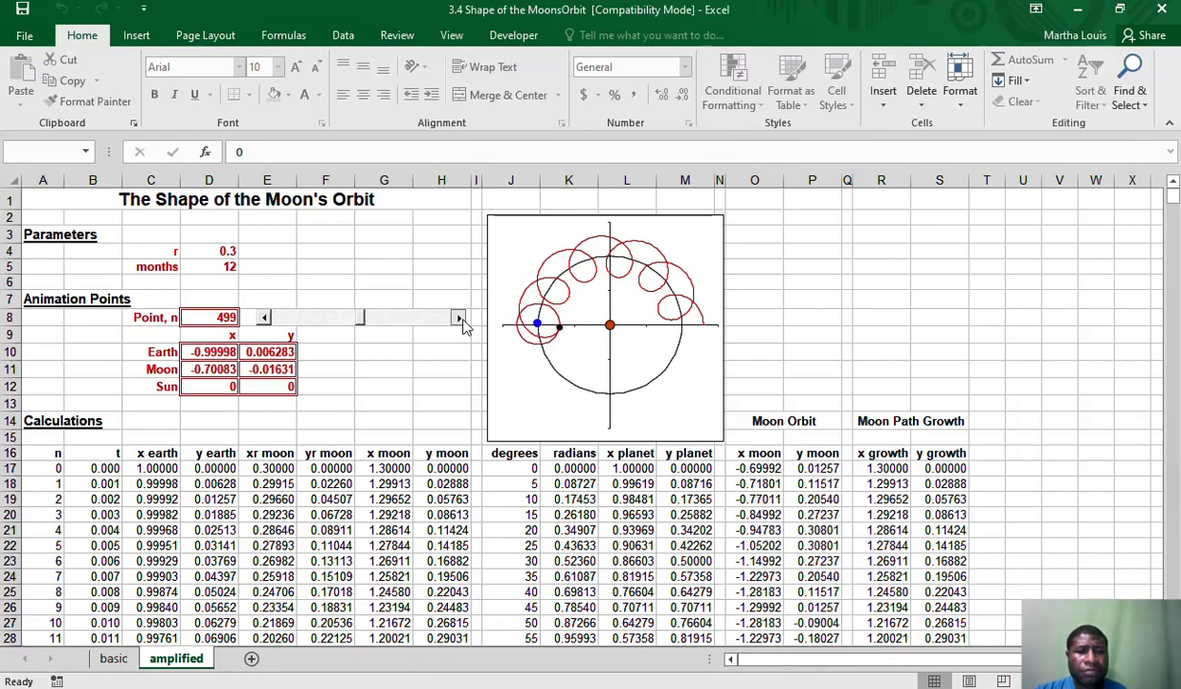
click(458, 318)
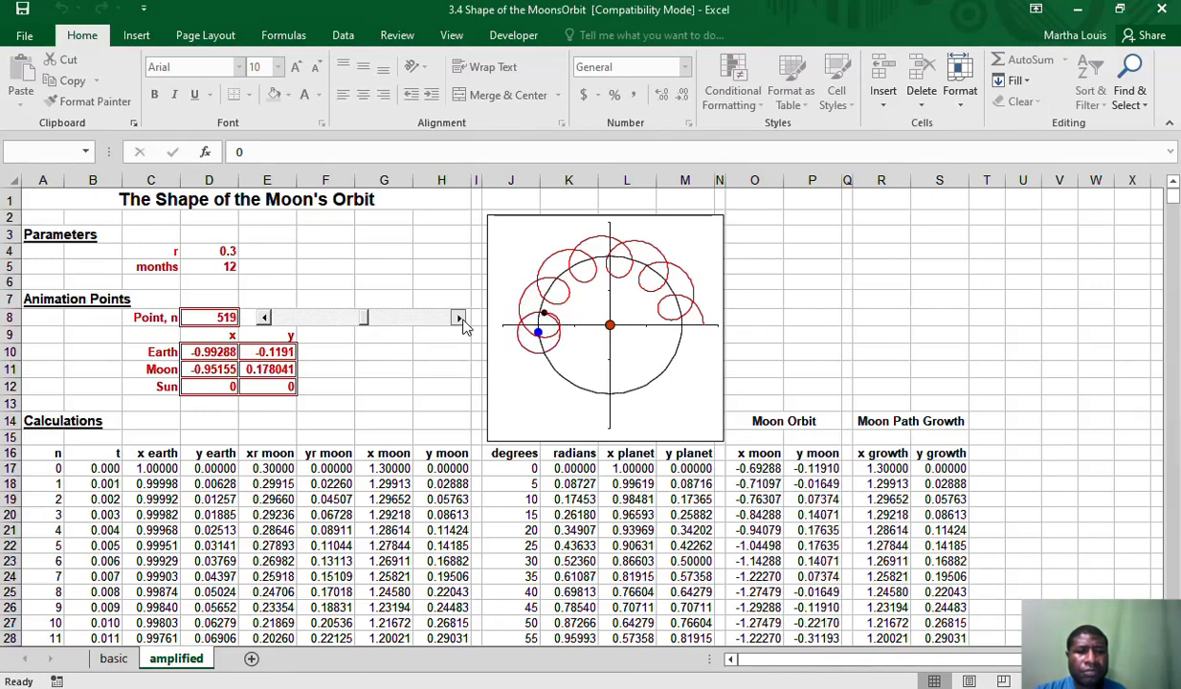
click(459, 318)
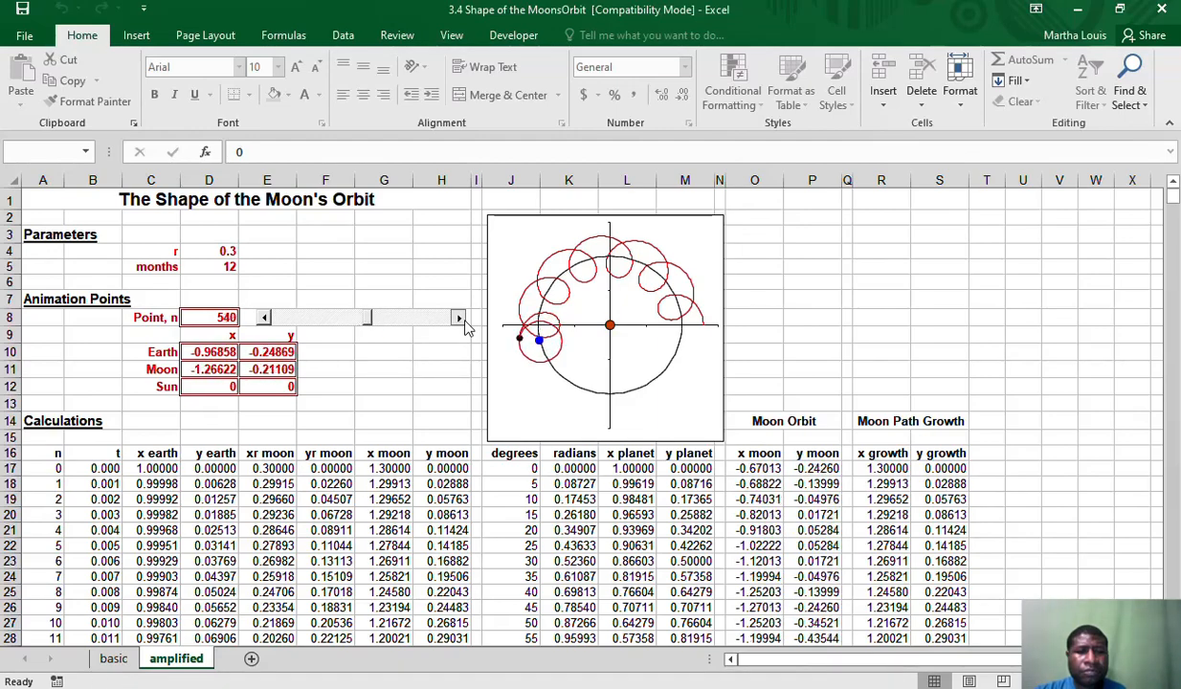
click(459, 318)
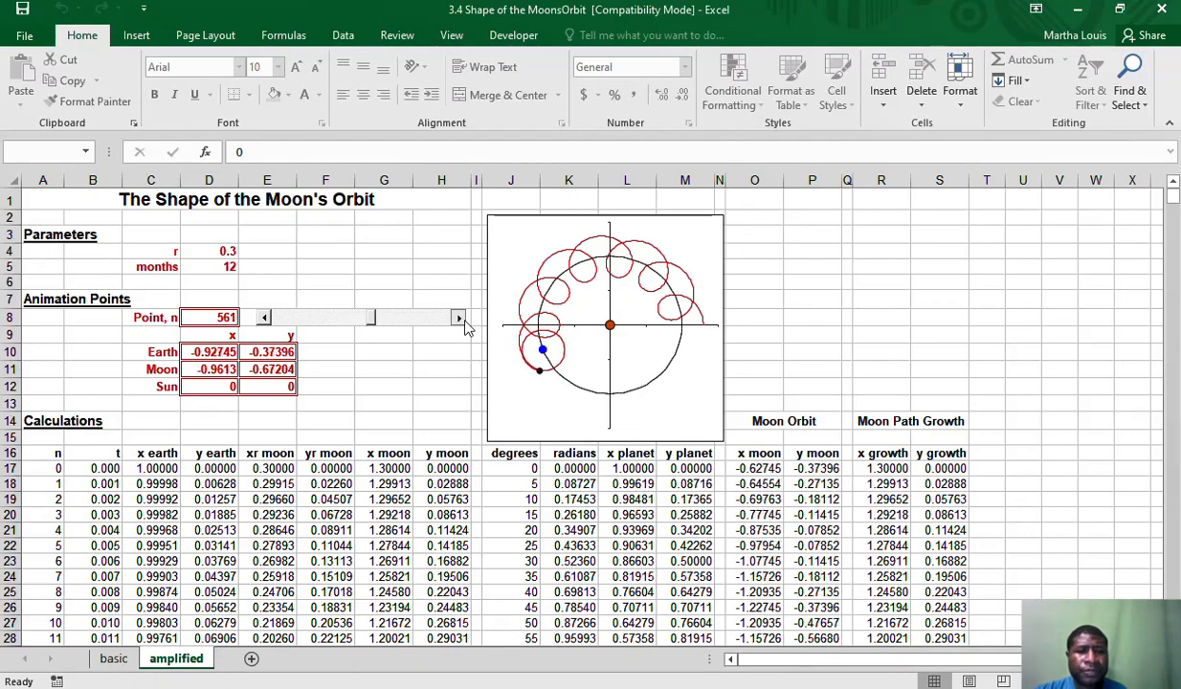
click(459, 317)
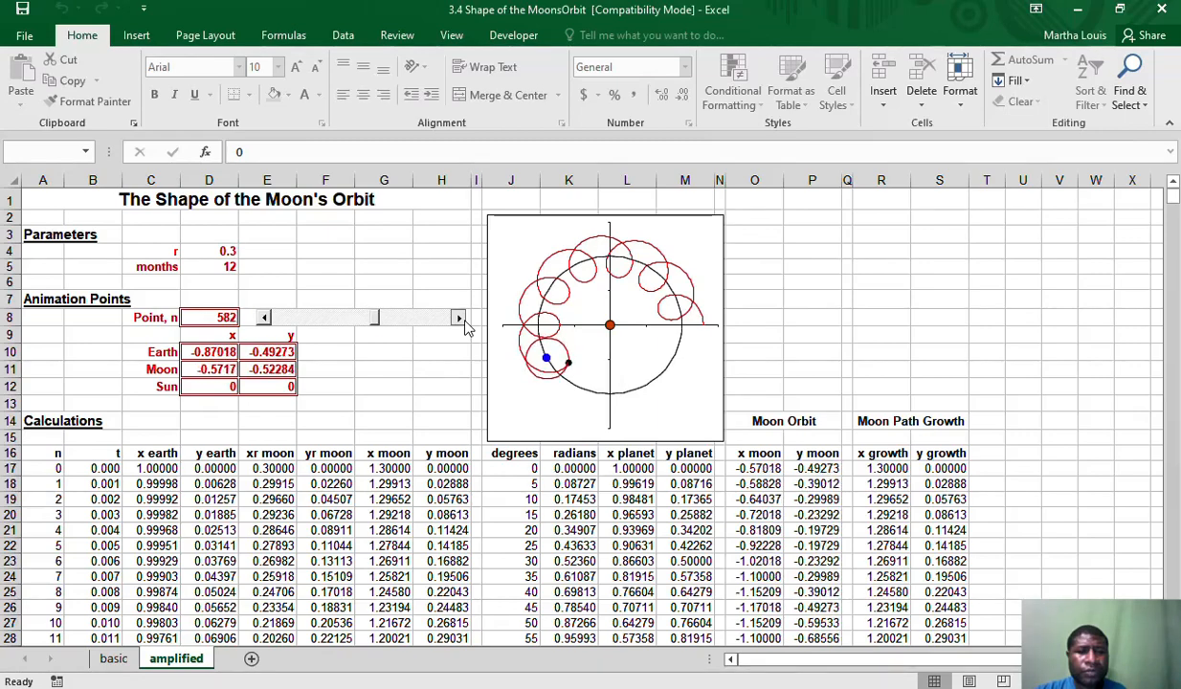
click(459, 318)
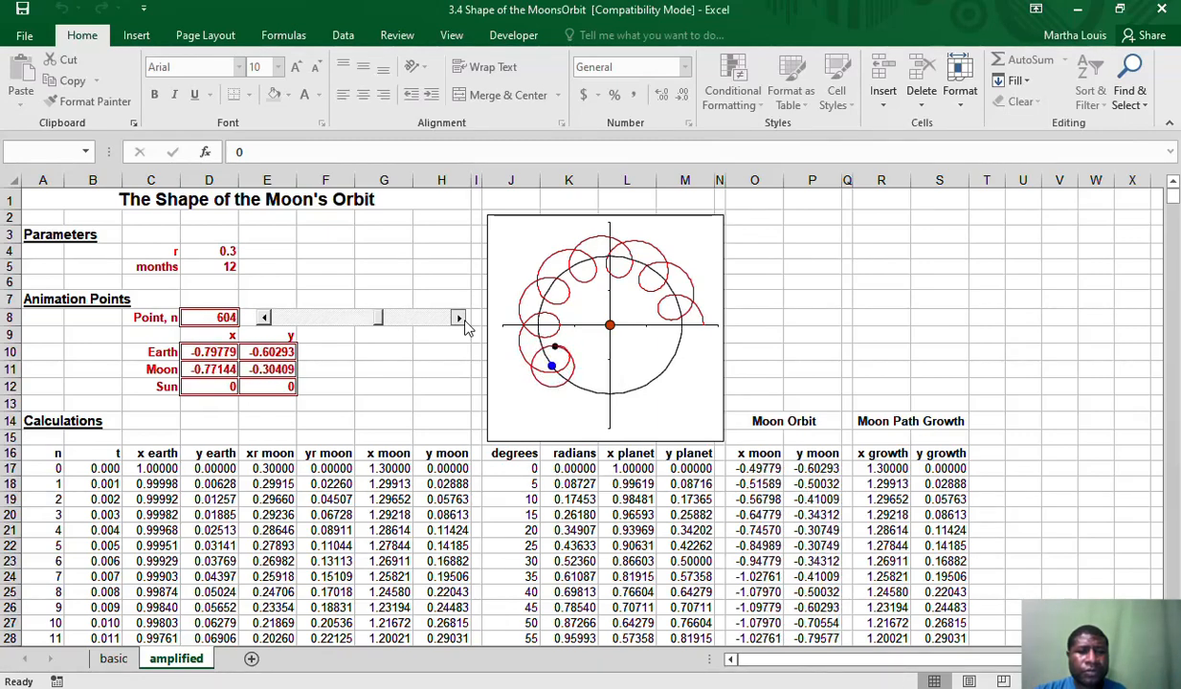
click(458, 318)
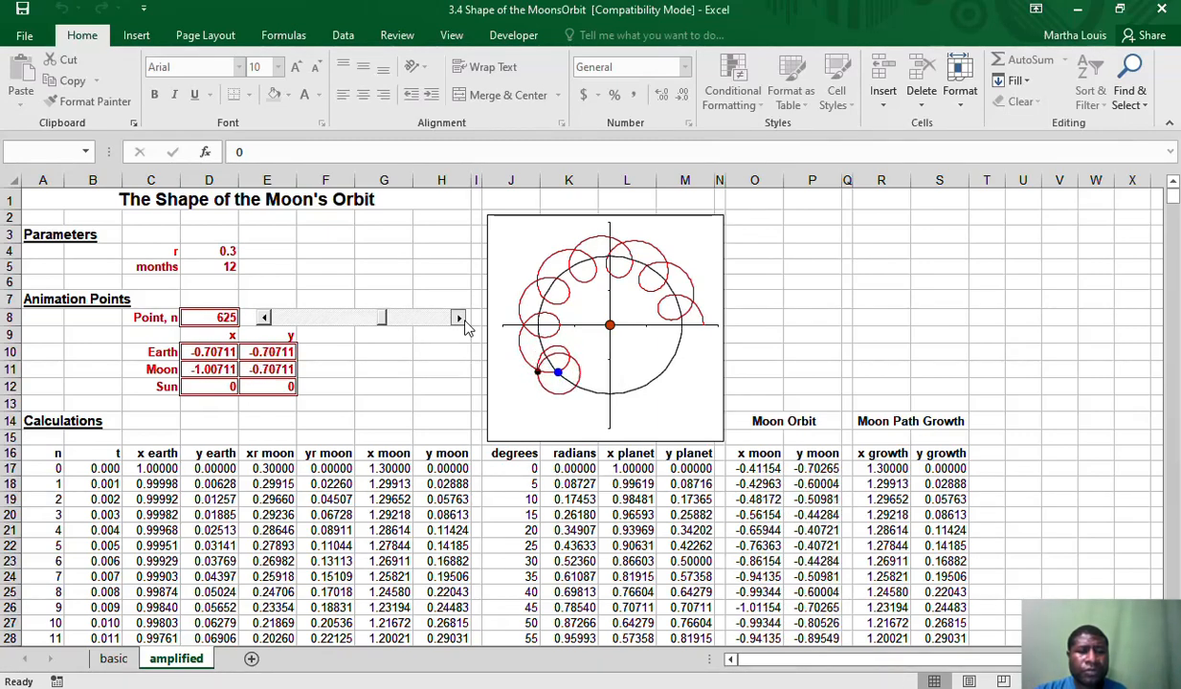
click(458, 318)
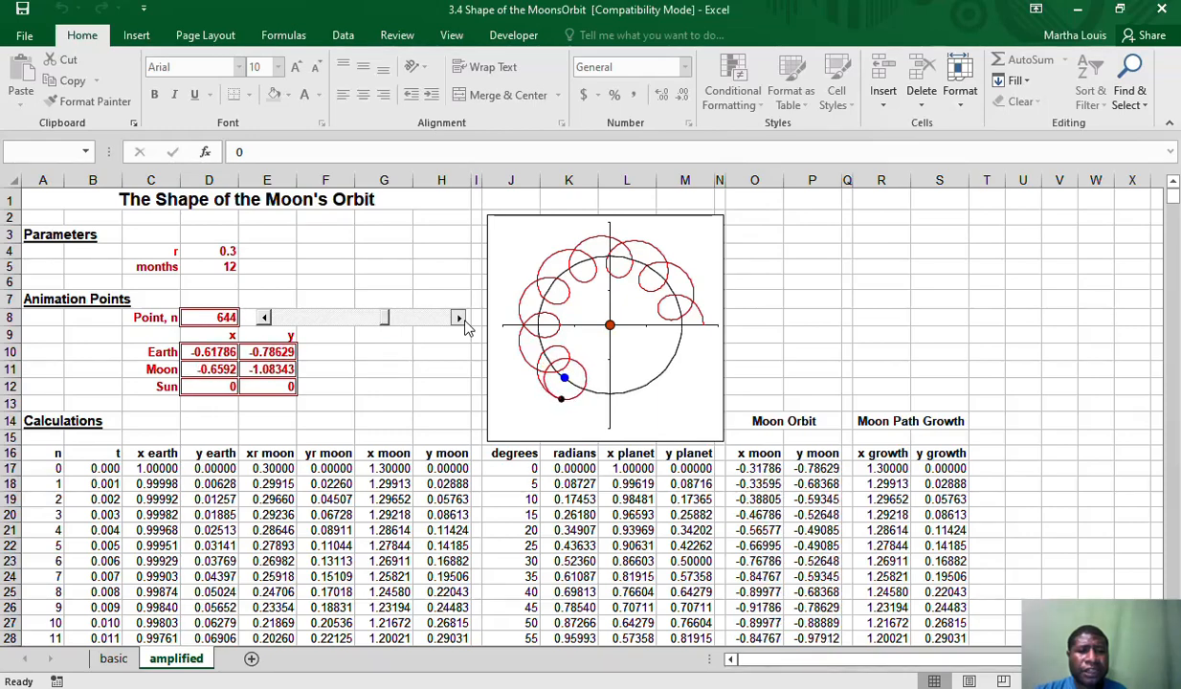
click(458, 318)
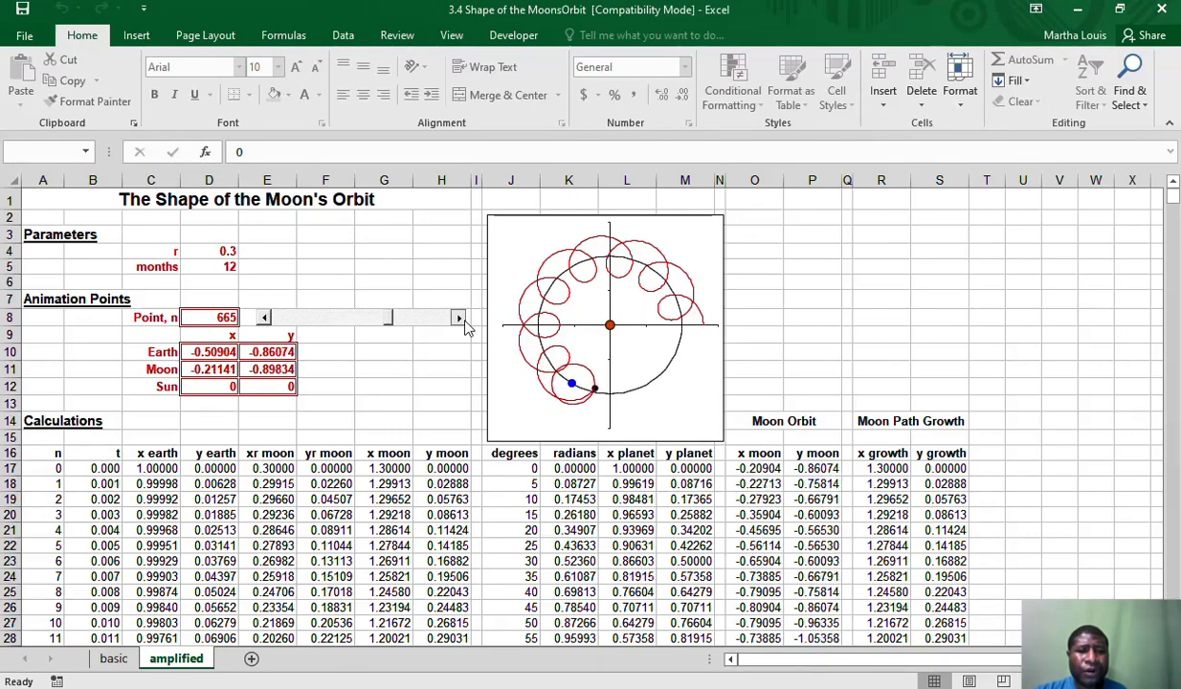
click(458, 317)
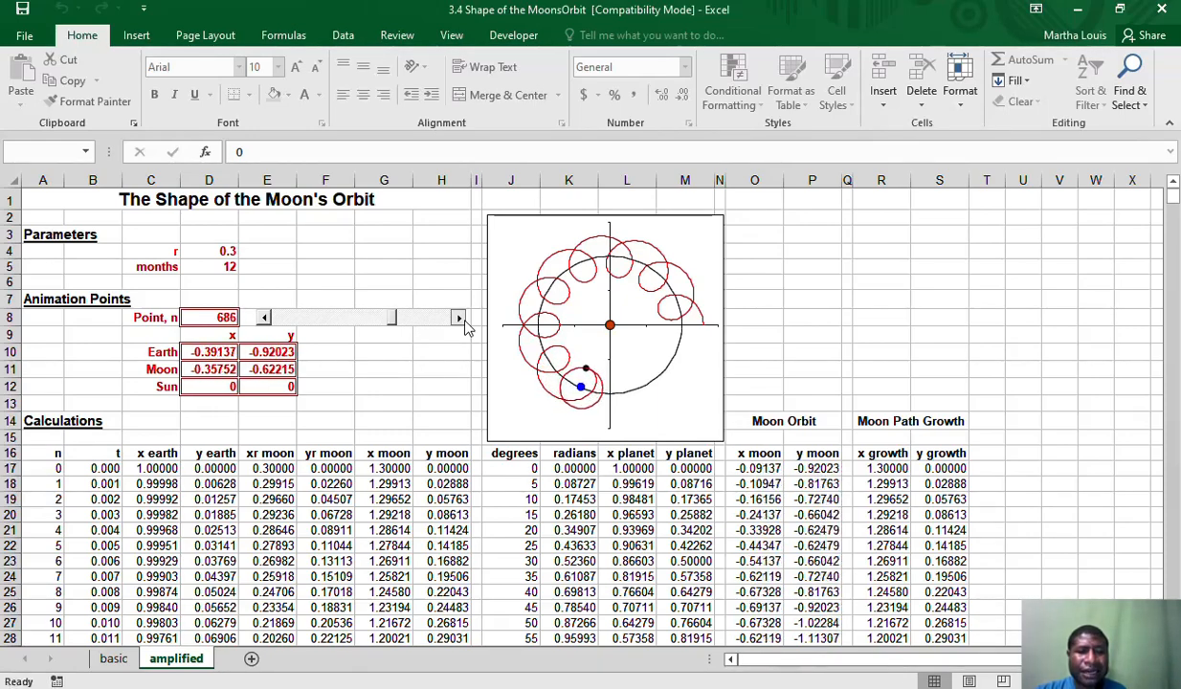
click(458, 318)
click(458, 317)
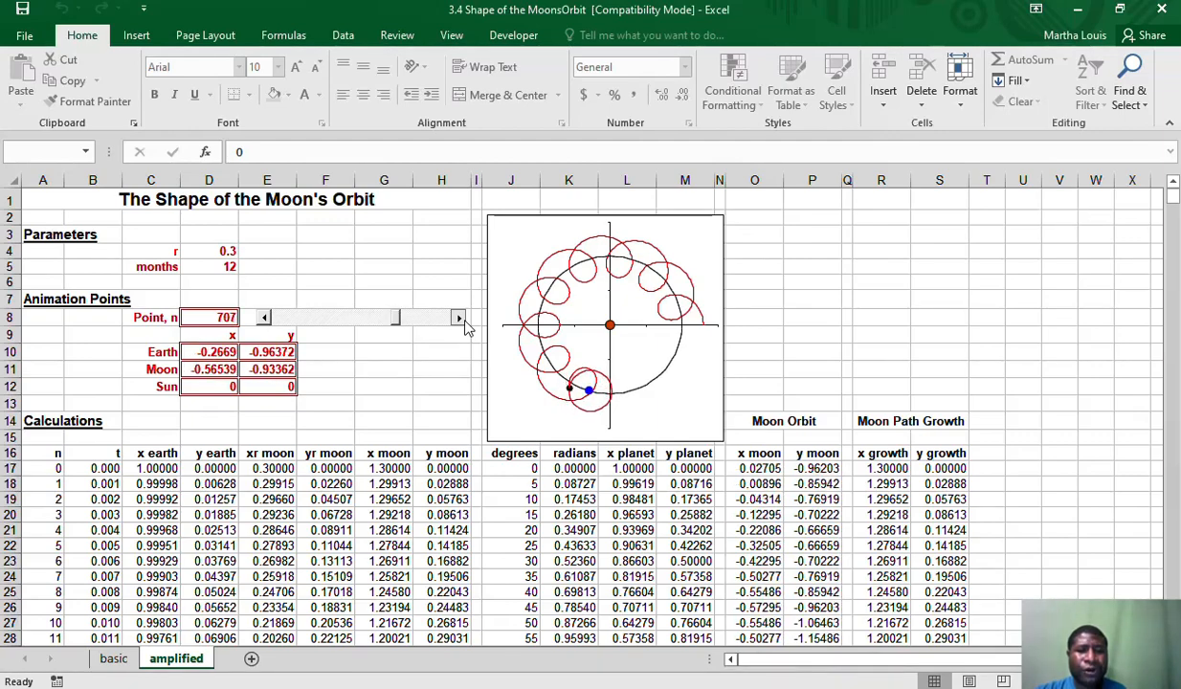
click(459, 317)
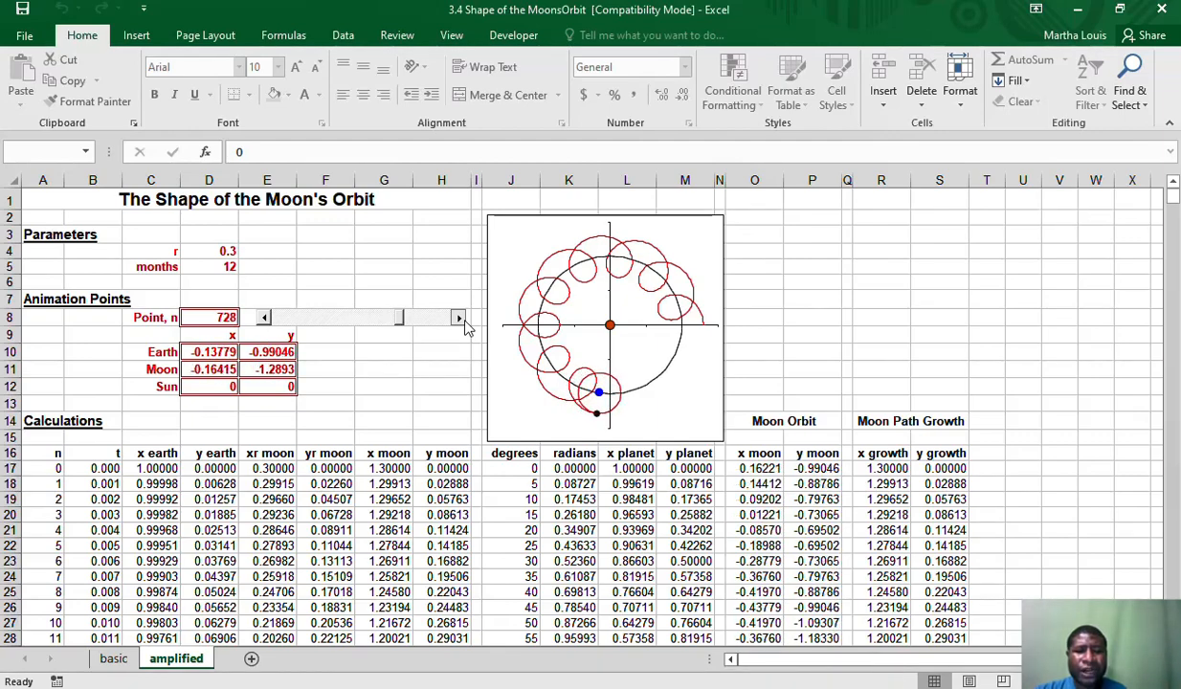
click(459, 318)
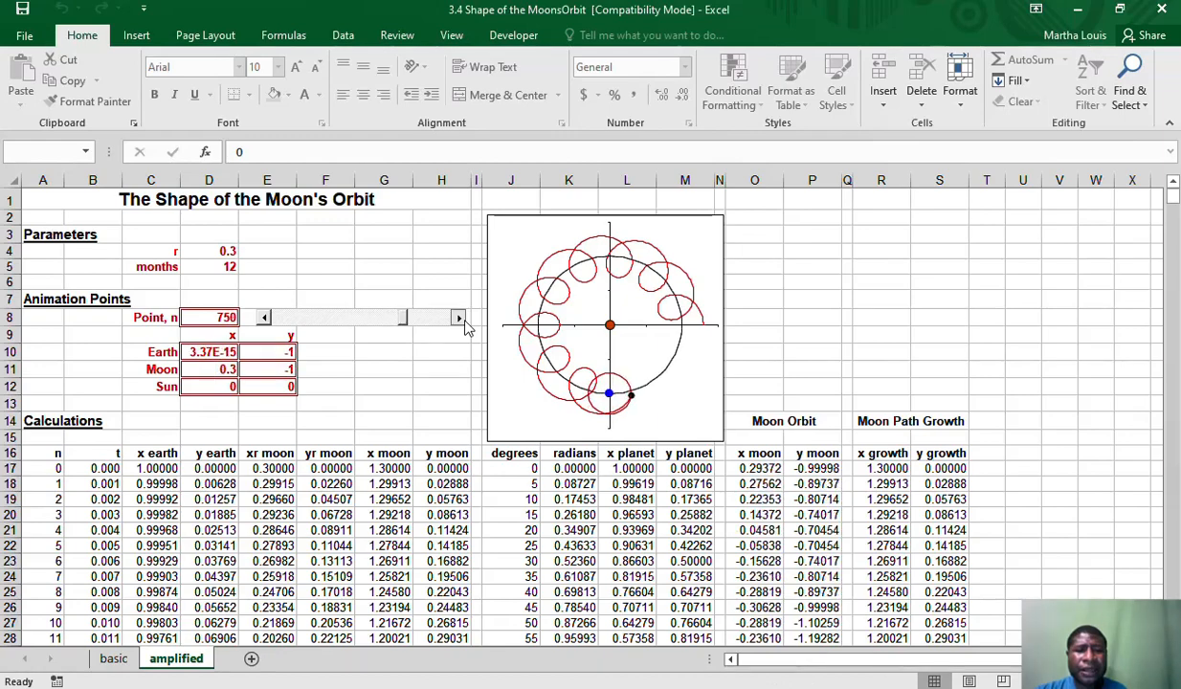
click(459, 318)
click(458, 318)
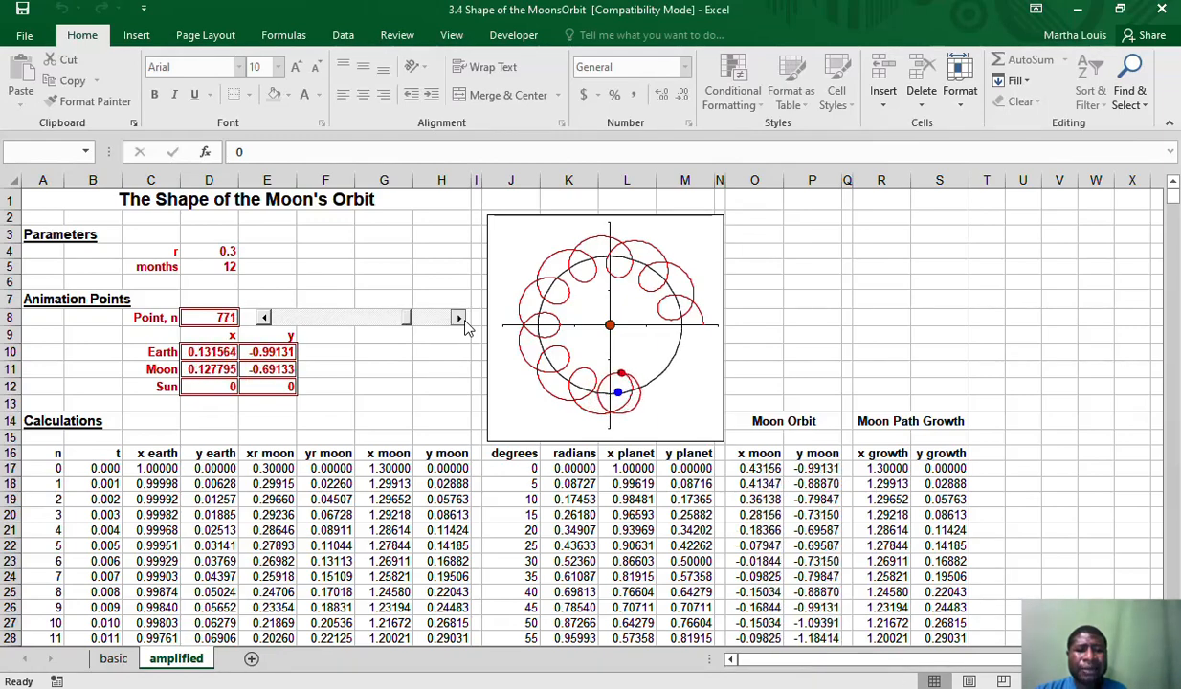
click(459, 318)
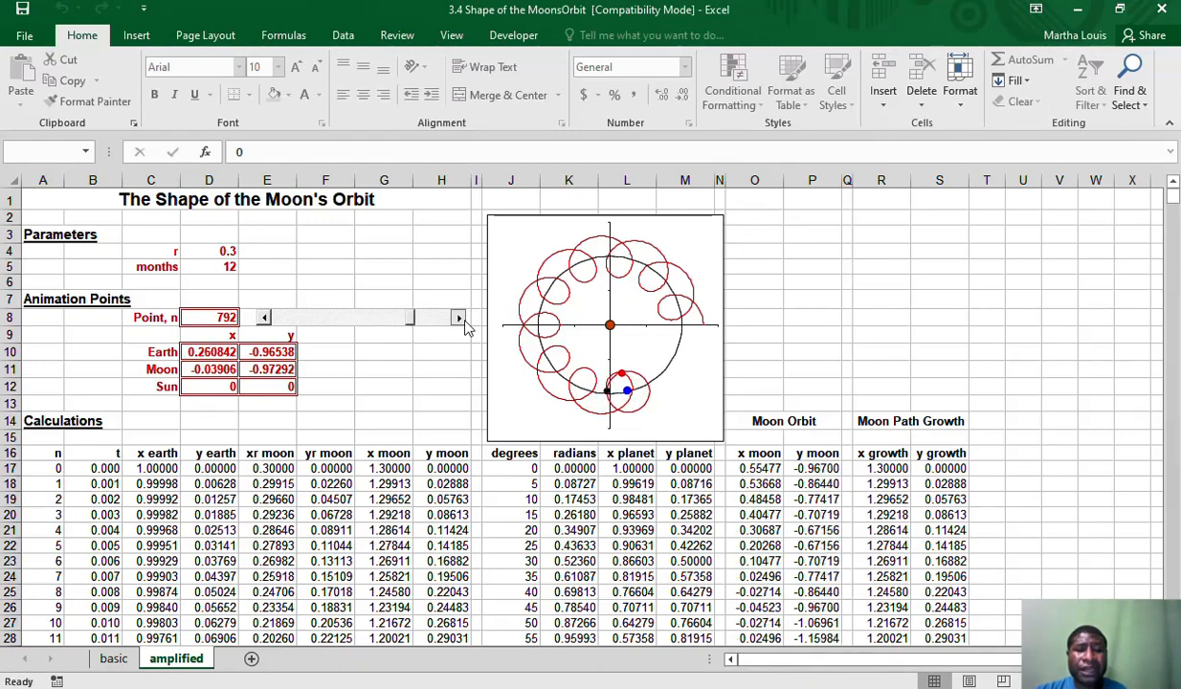
Advance animation point n on the amplified sheet to 1000 with the scroll bar, completing the Moon's looping path around the Sun
click(458, 318)
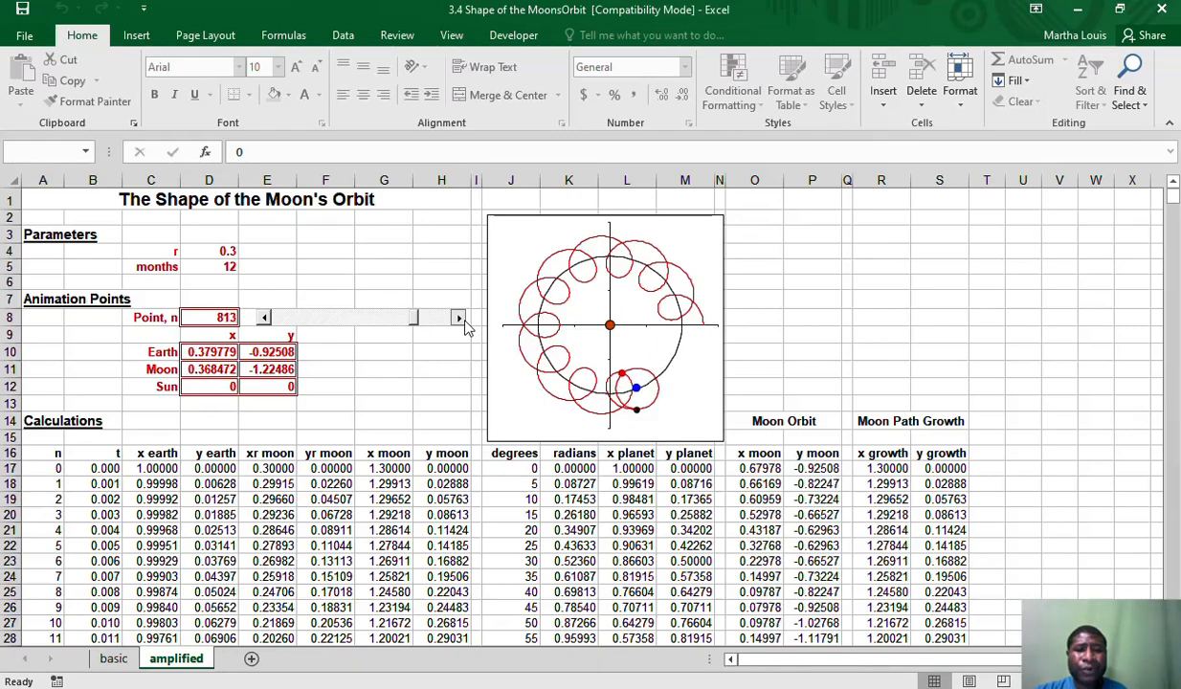
click(459, 317)
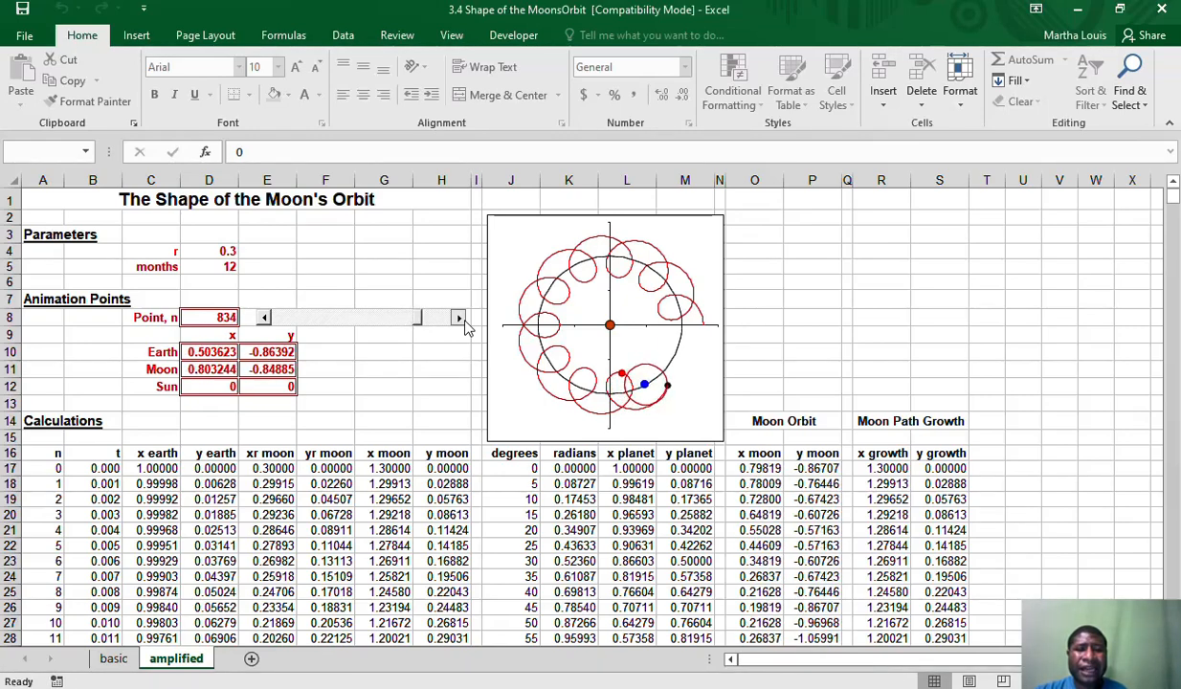
click(458, 318)
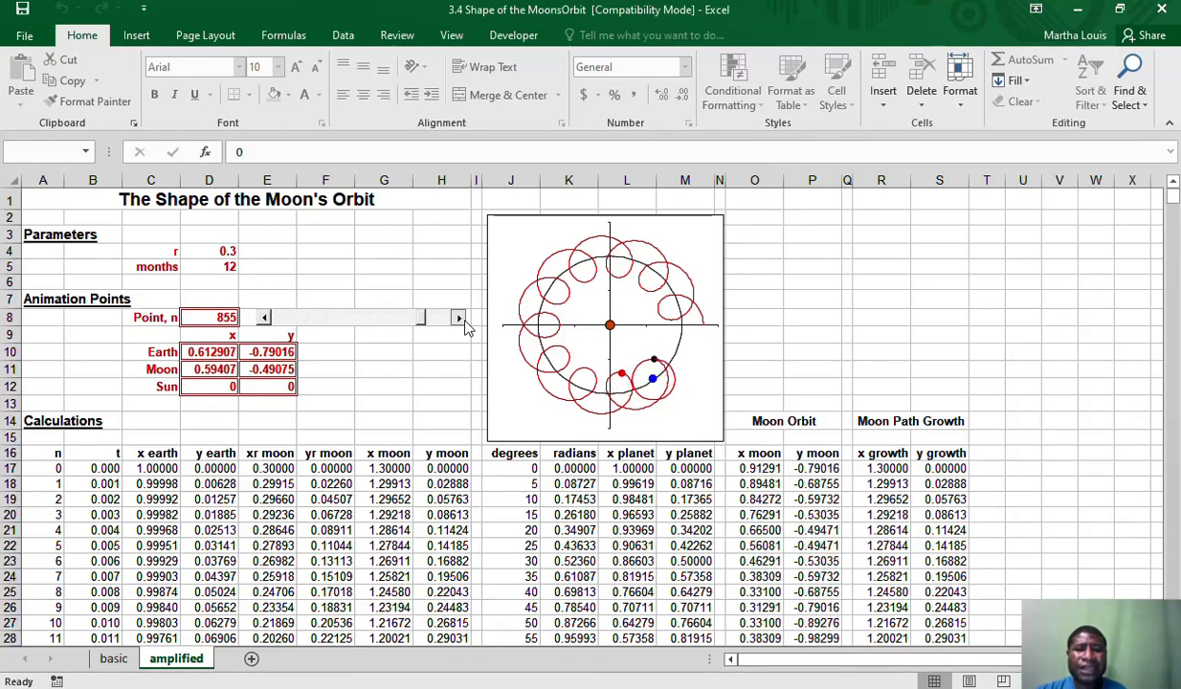
click(458, 318)
click(459, 317)
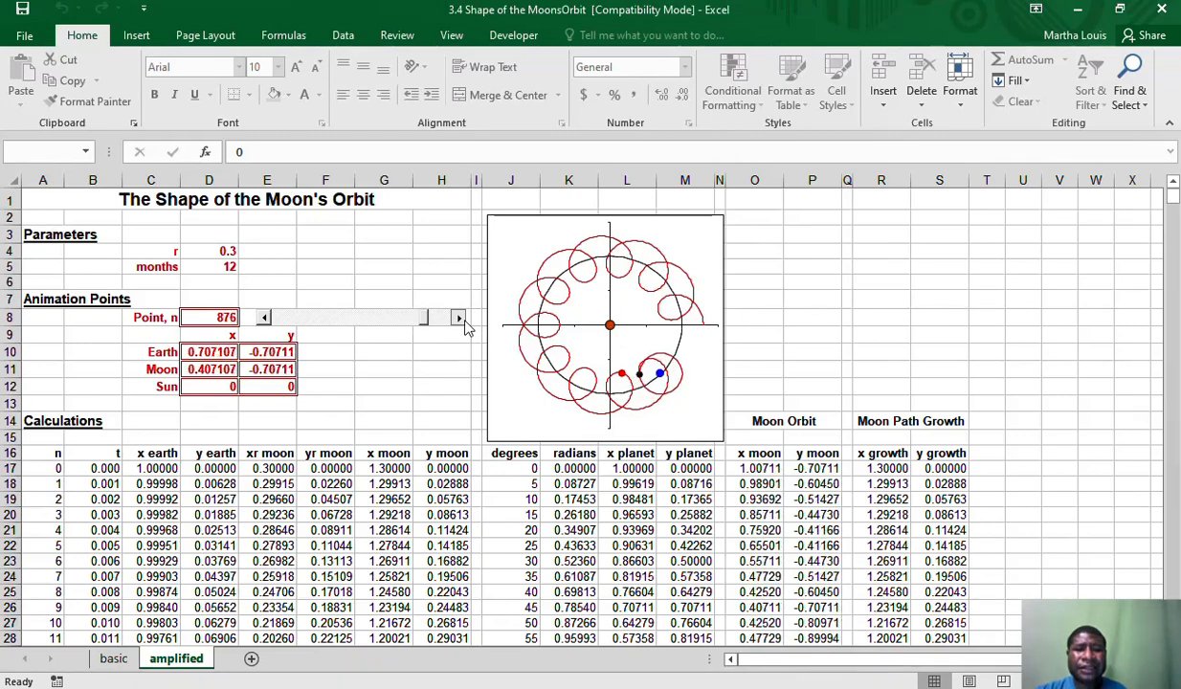
click(458, 318)
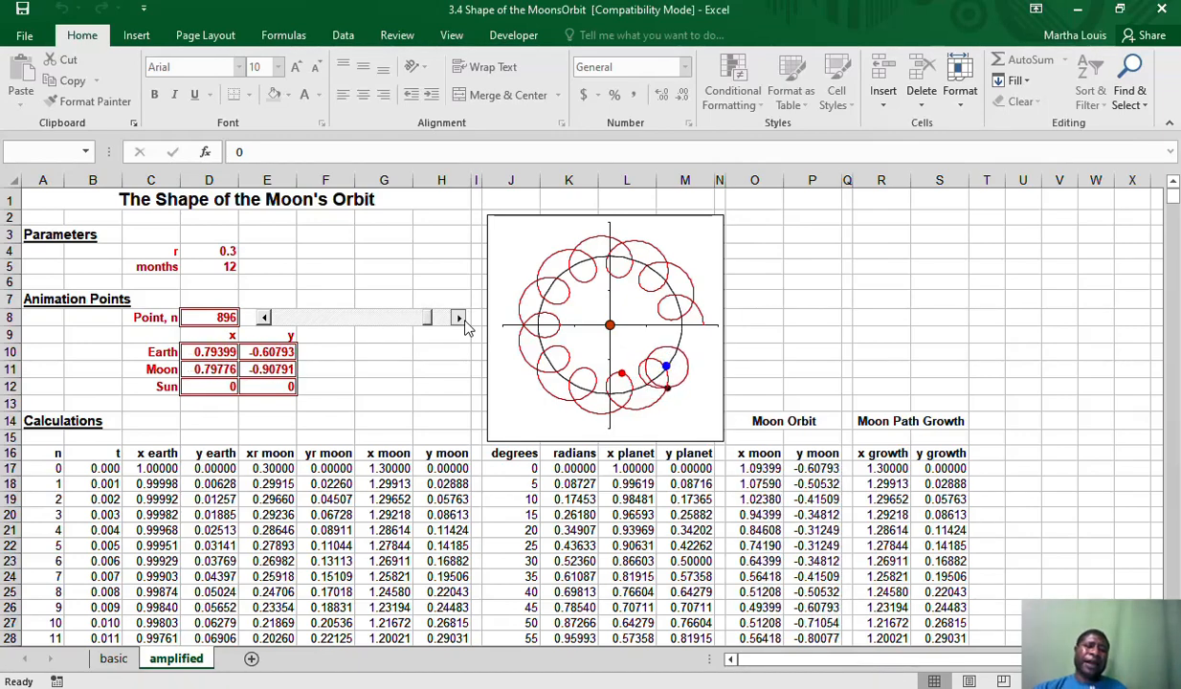
click(463, 321)
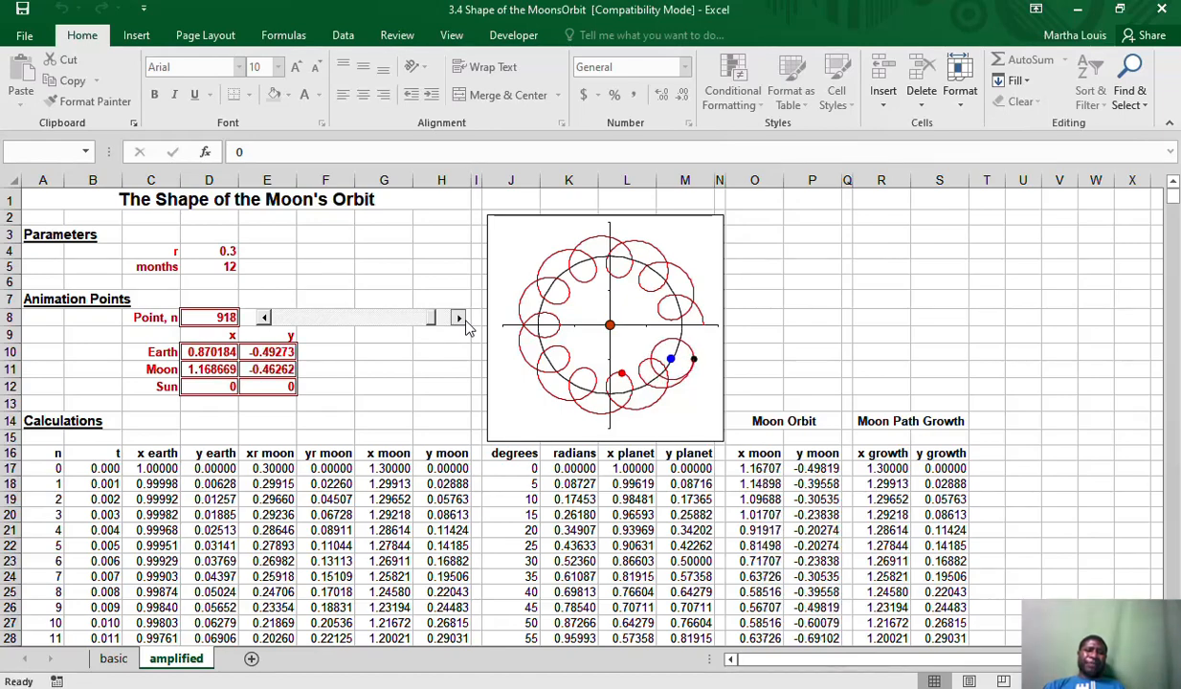
click(458, 317)
click(458, 318)
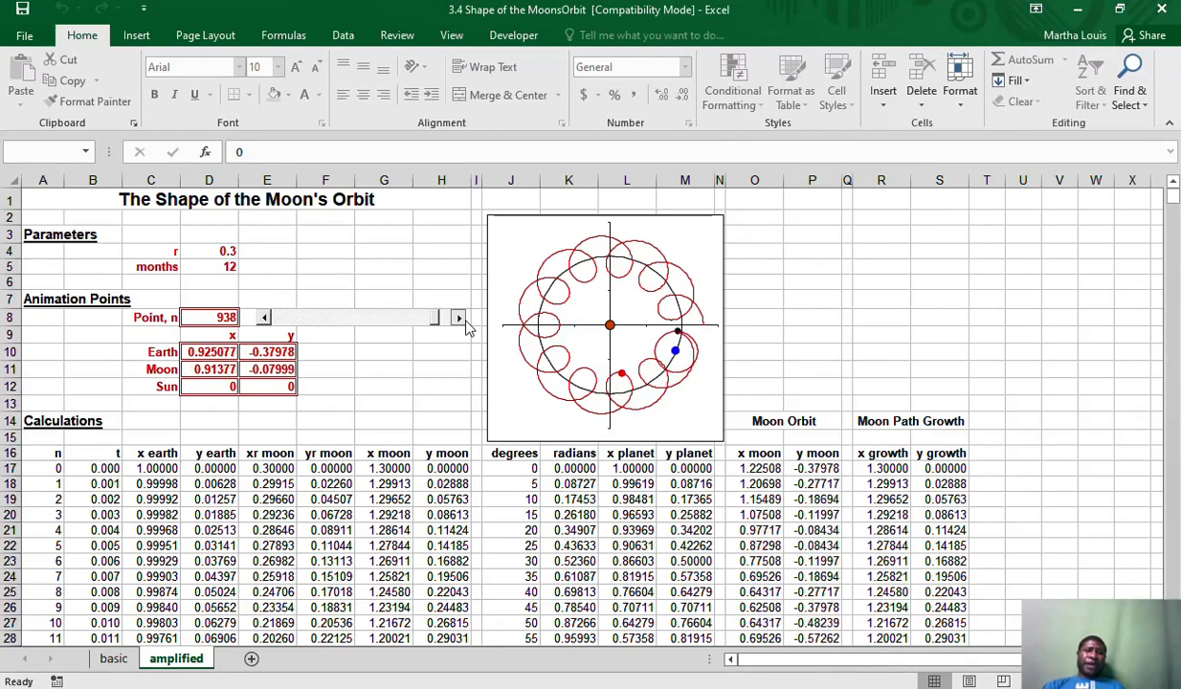
click(462, 319)
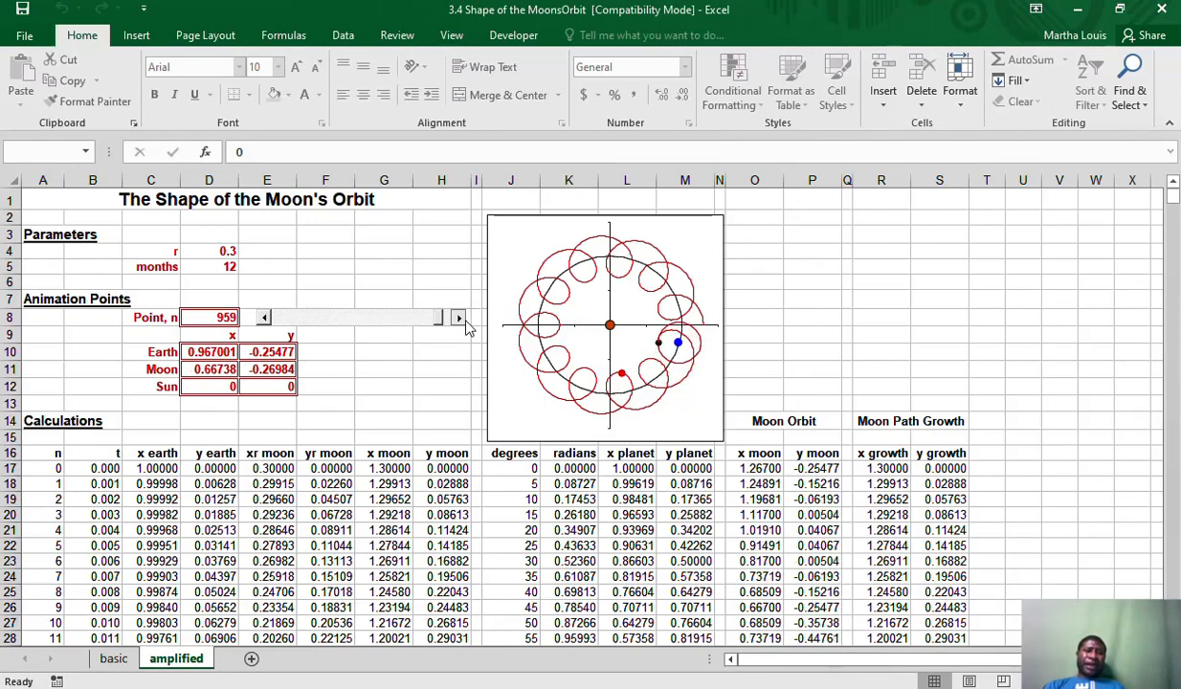
click(462, 320)
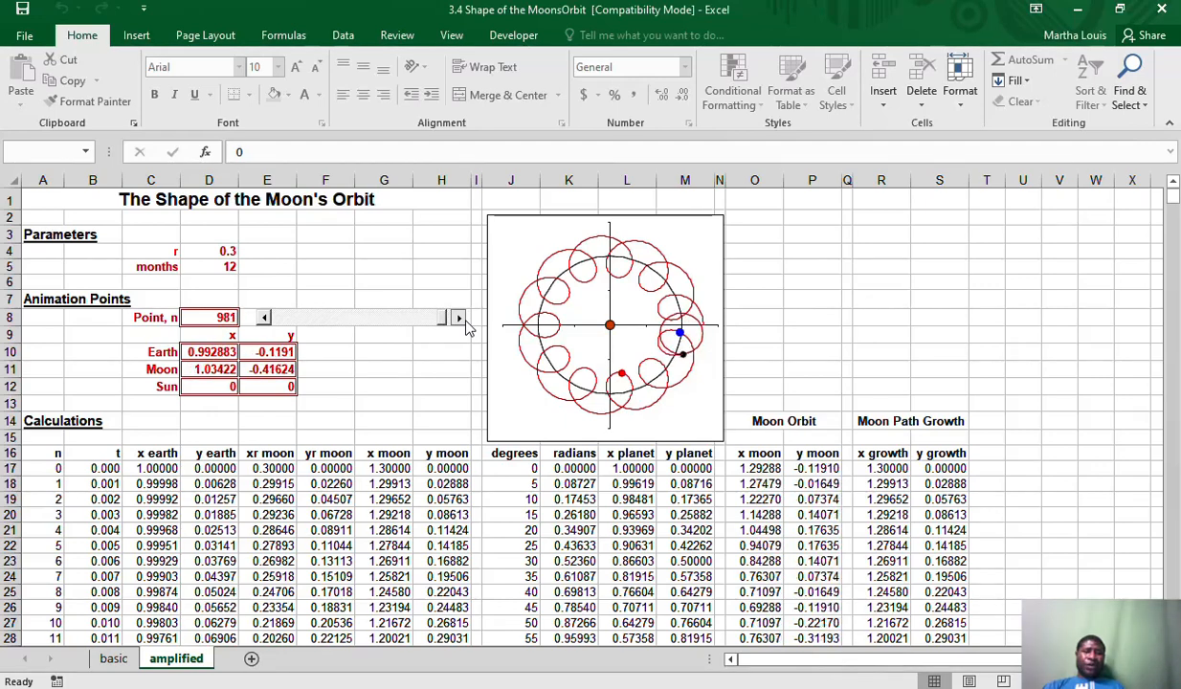
click(462, 319)
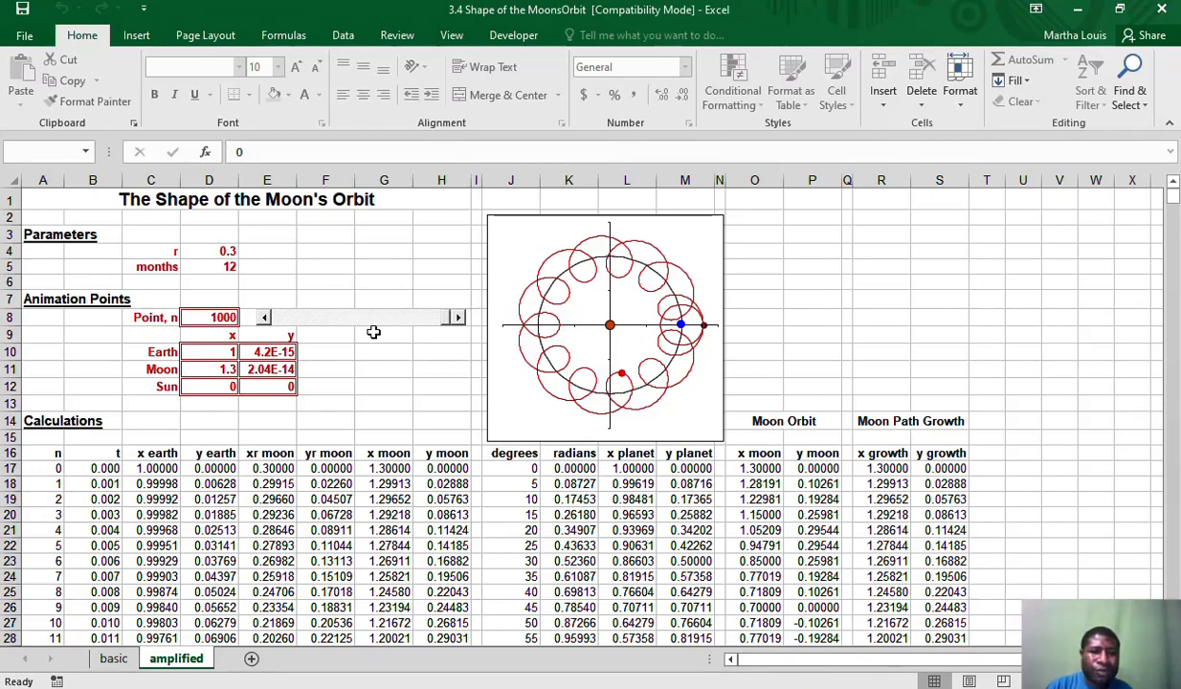
click(352, 373)
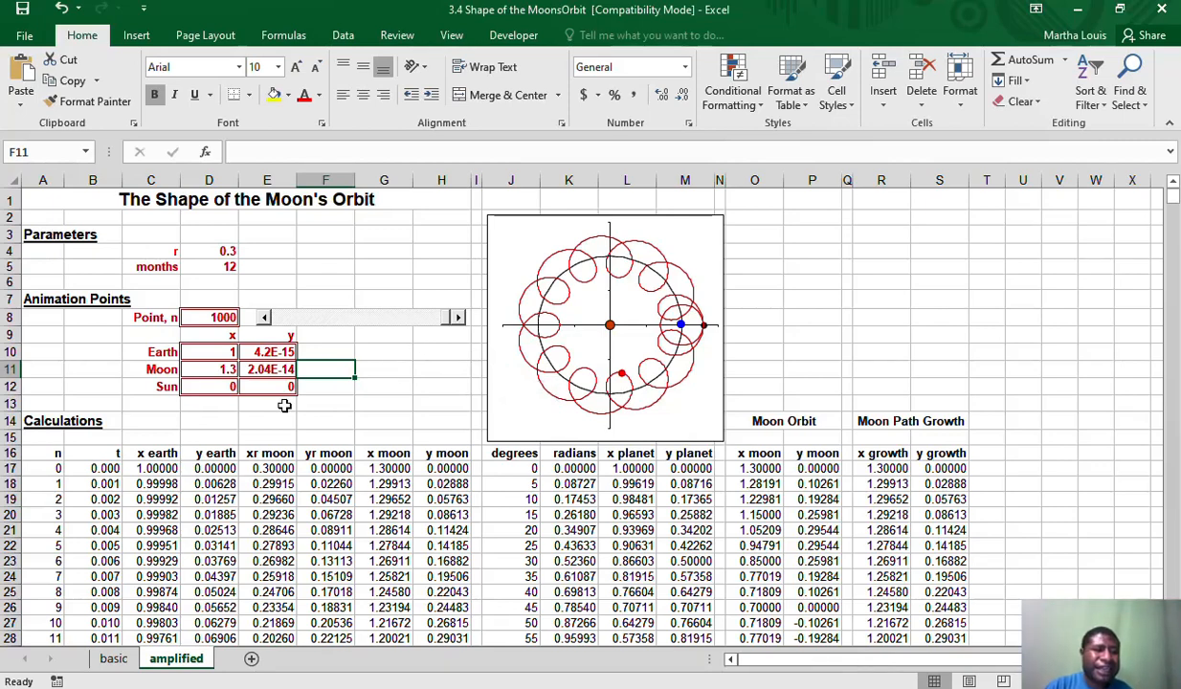
Switch to the Scatter Graph workbook and advance the USA Total Cases scroll bar until the highlighted point reaches 25-May-20
click(2, 219)
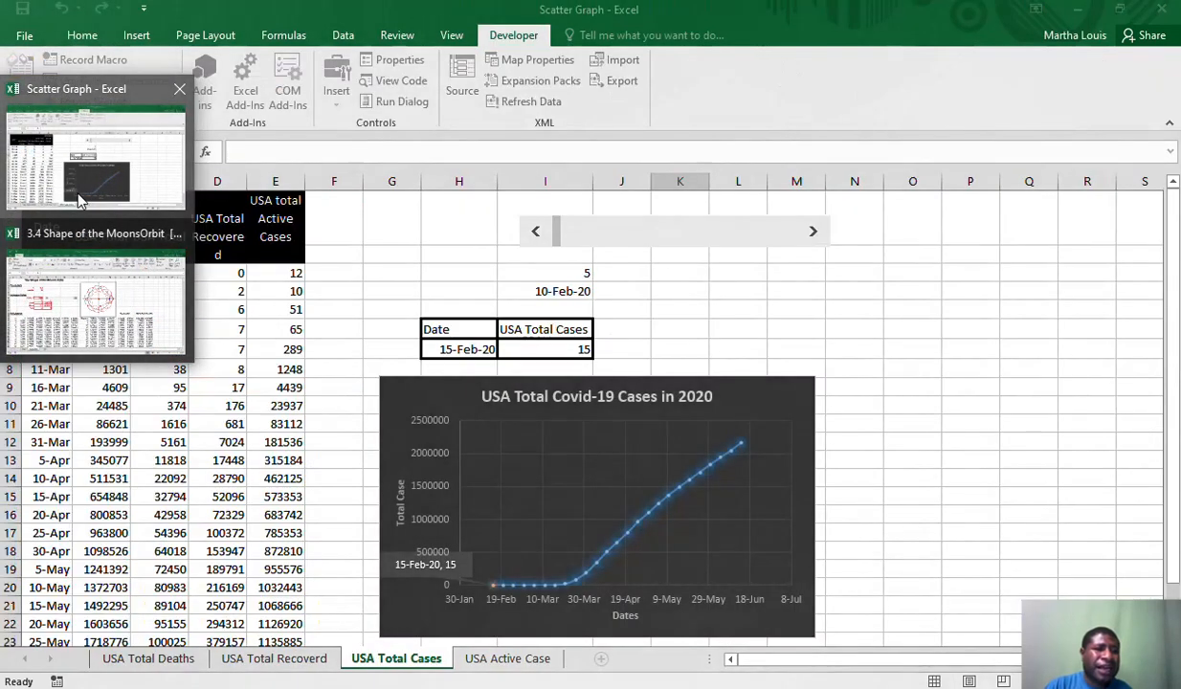
click(83, 192)
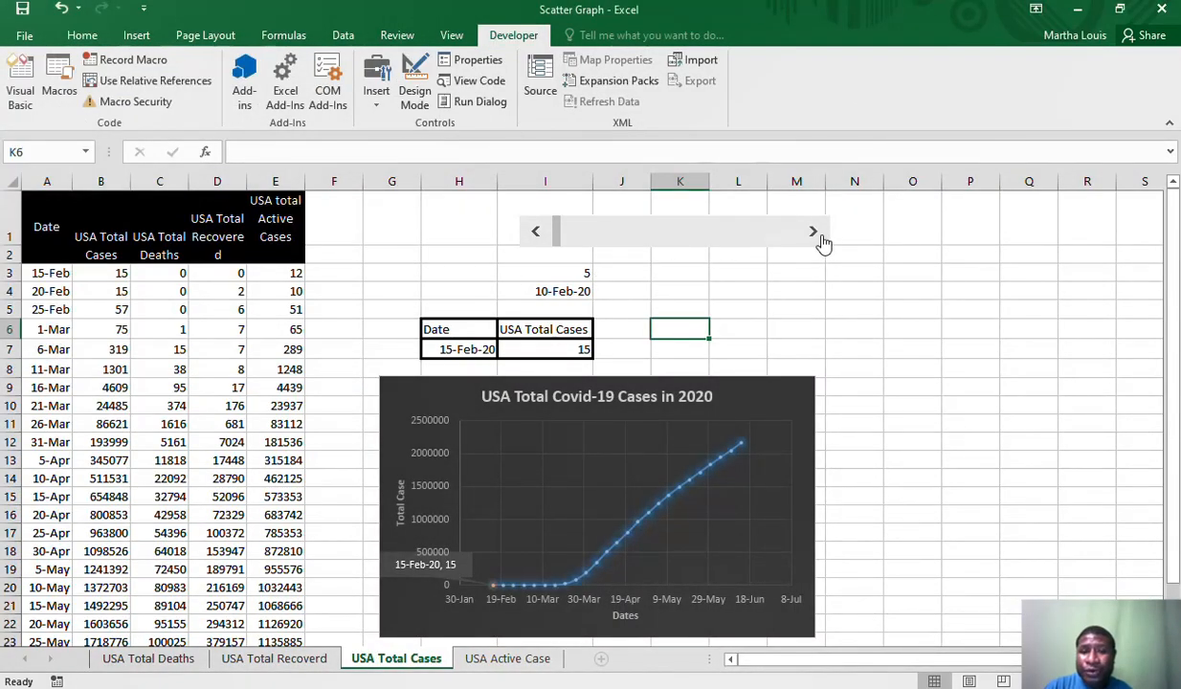
drag(820, 235, 820, 236)
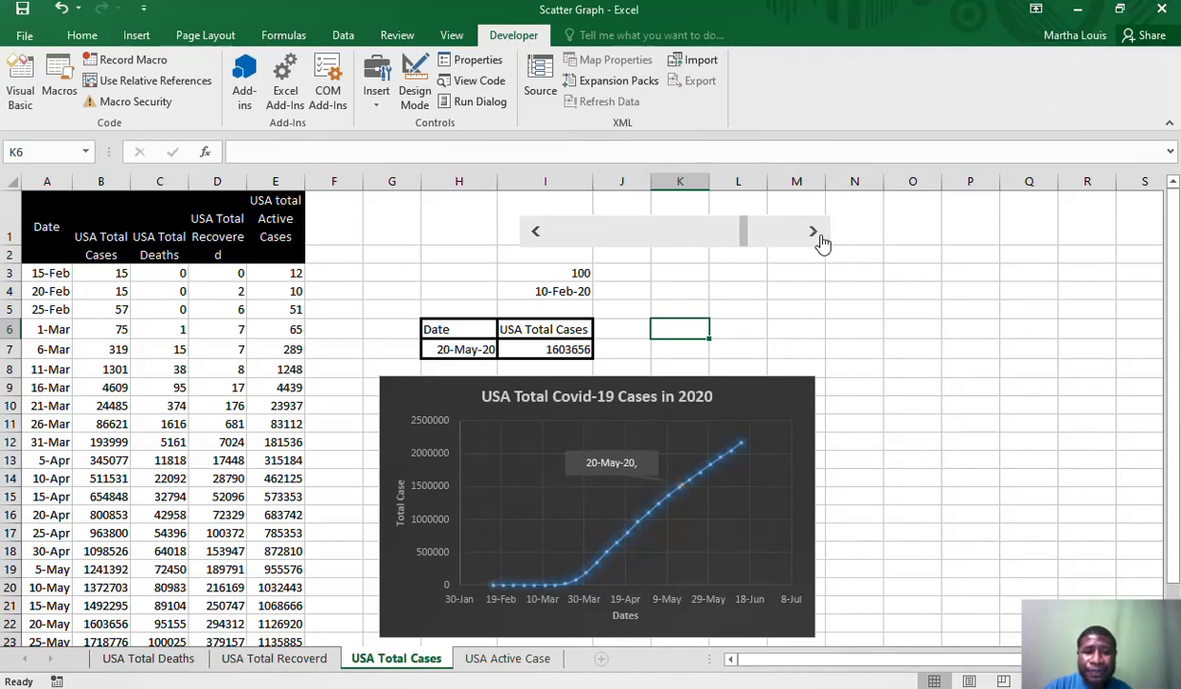
click(820, 236)
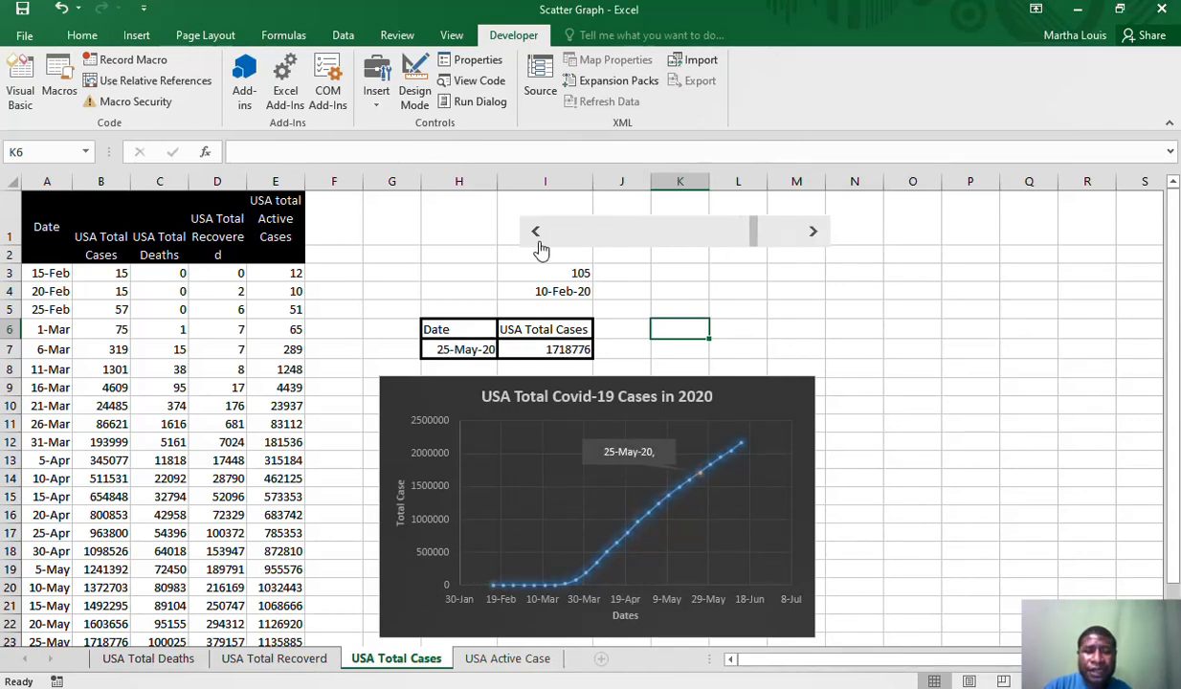
Step the USA Total Cases scroll bar back until the highlighted point and its callout reach 31-Mar-20
click(537, 239)
click(537, 239)
click(538, 239)
click(538, 239)
click(538, 239)
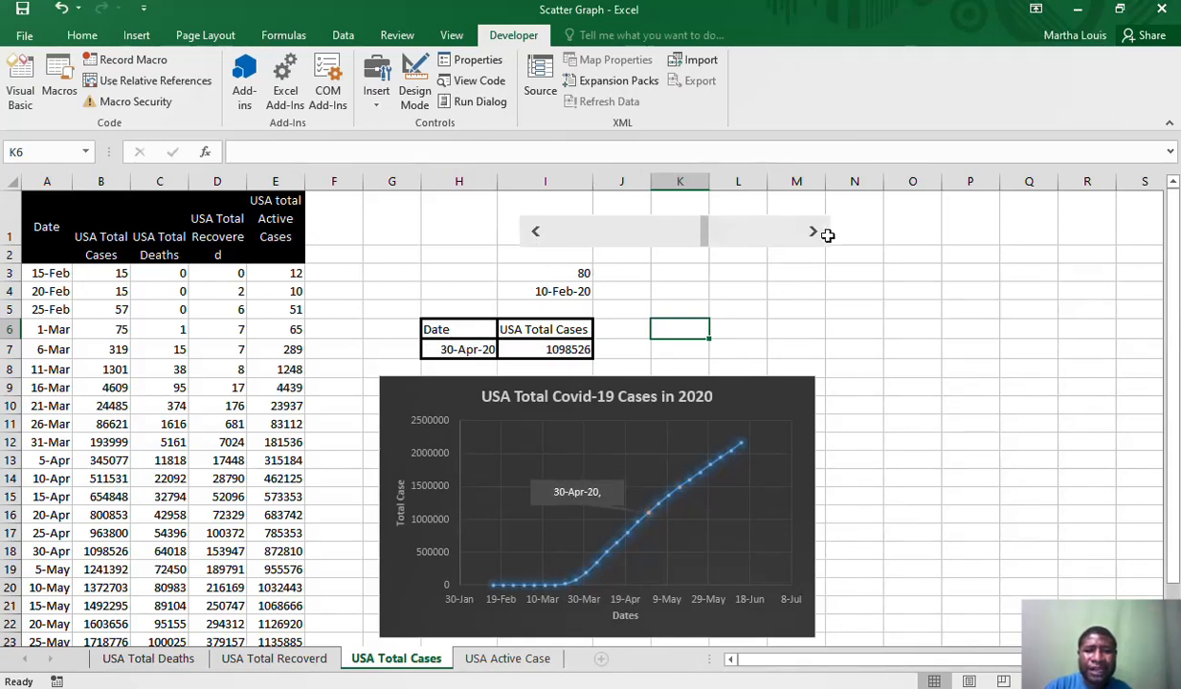
click(538, 240)
click(537, 239)
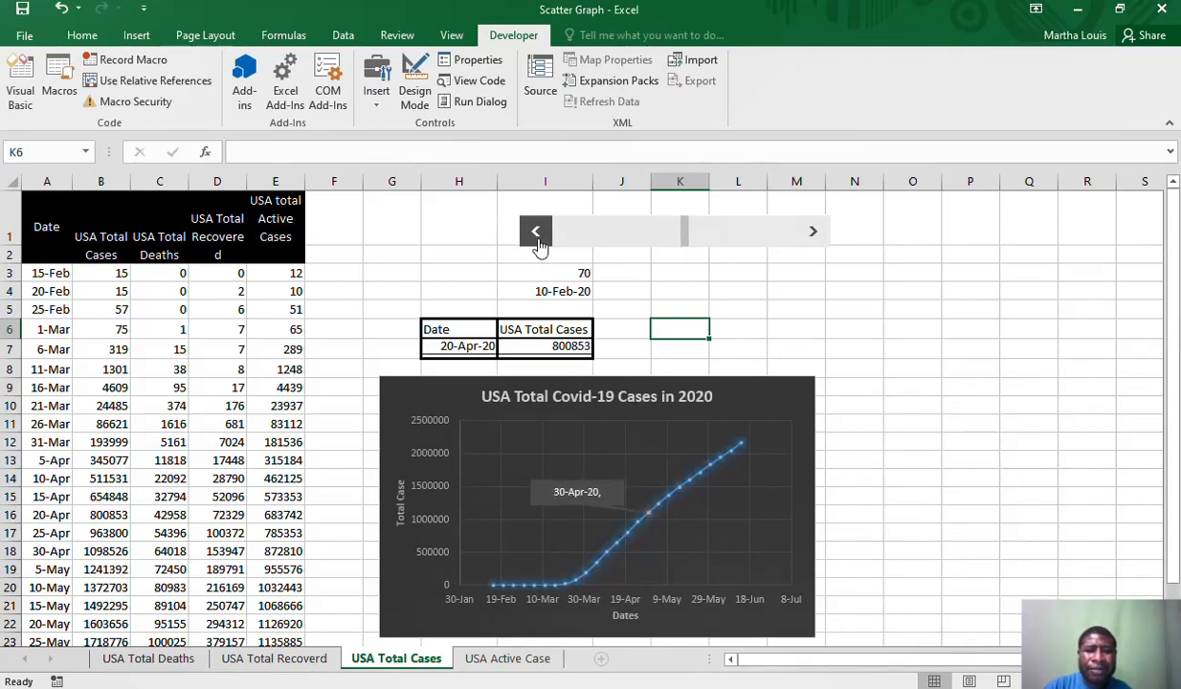
click(538, 239)
click(538, 239)
click(538, 239)
click(538, 239)
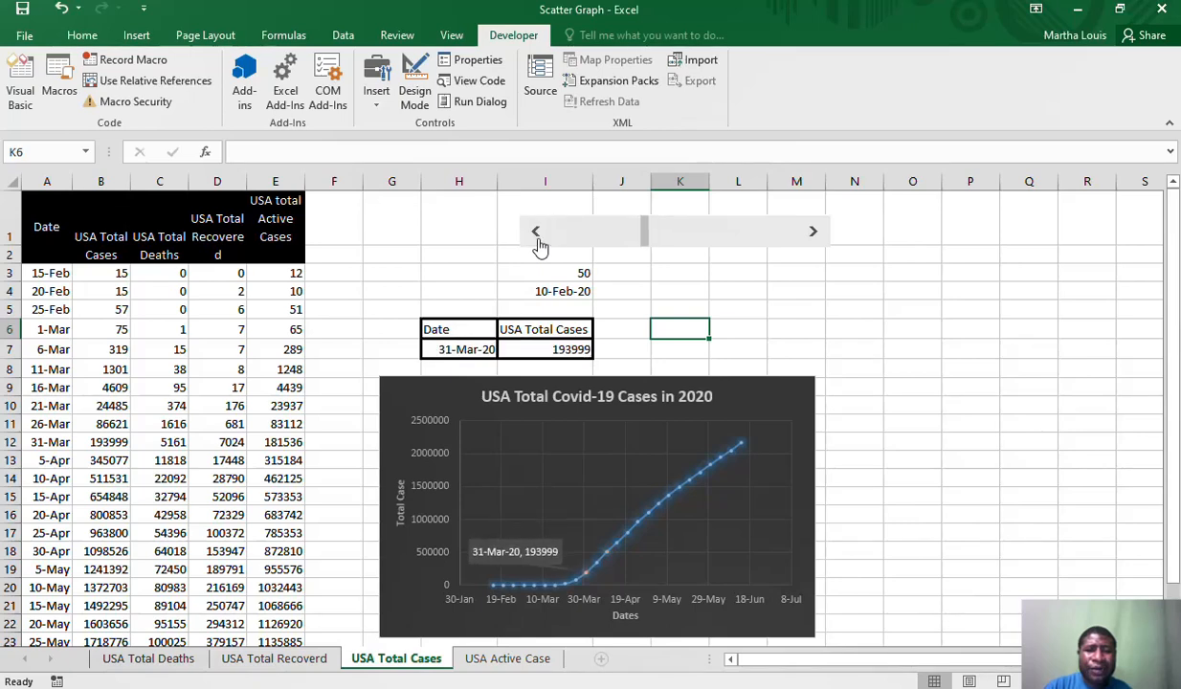
Step the USA Total Cases scroll bar forward until the highlighted point and its callout reach 10-May-20
click(809, 241)
click(809, 241)
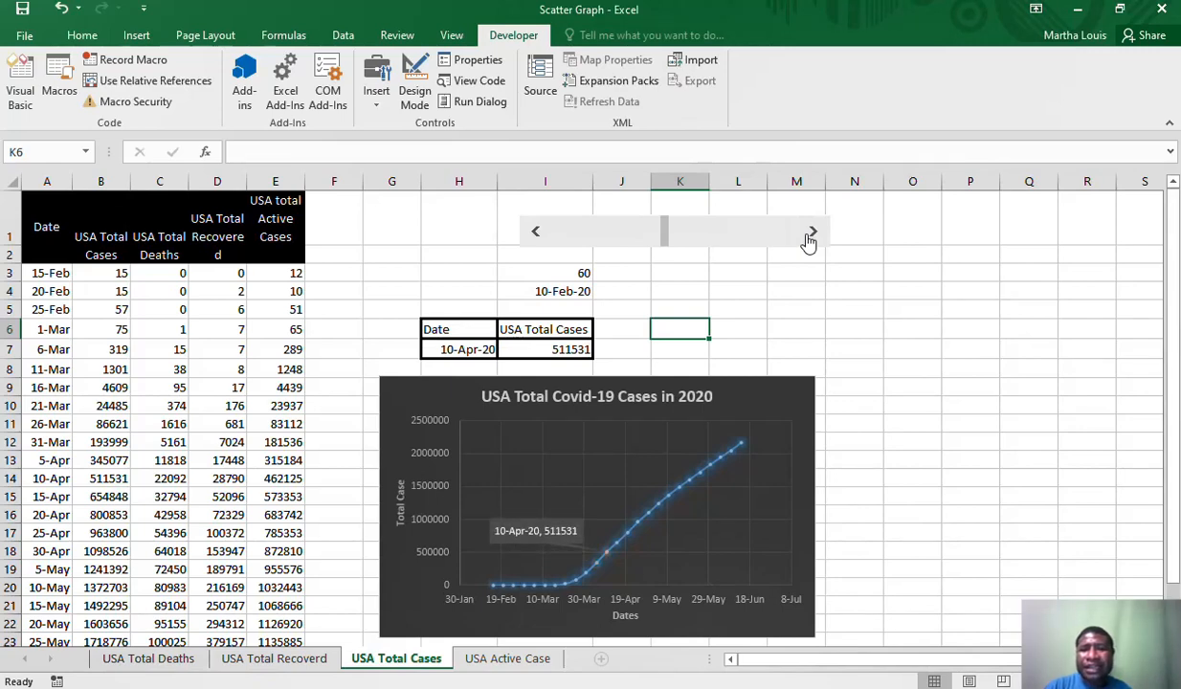
click(808, 241)
click(809, 242)
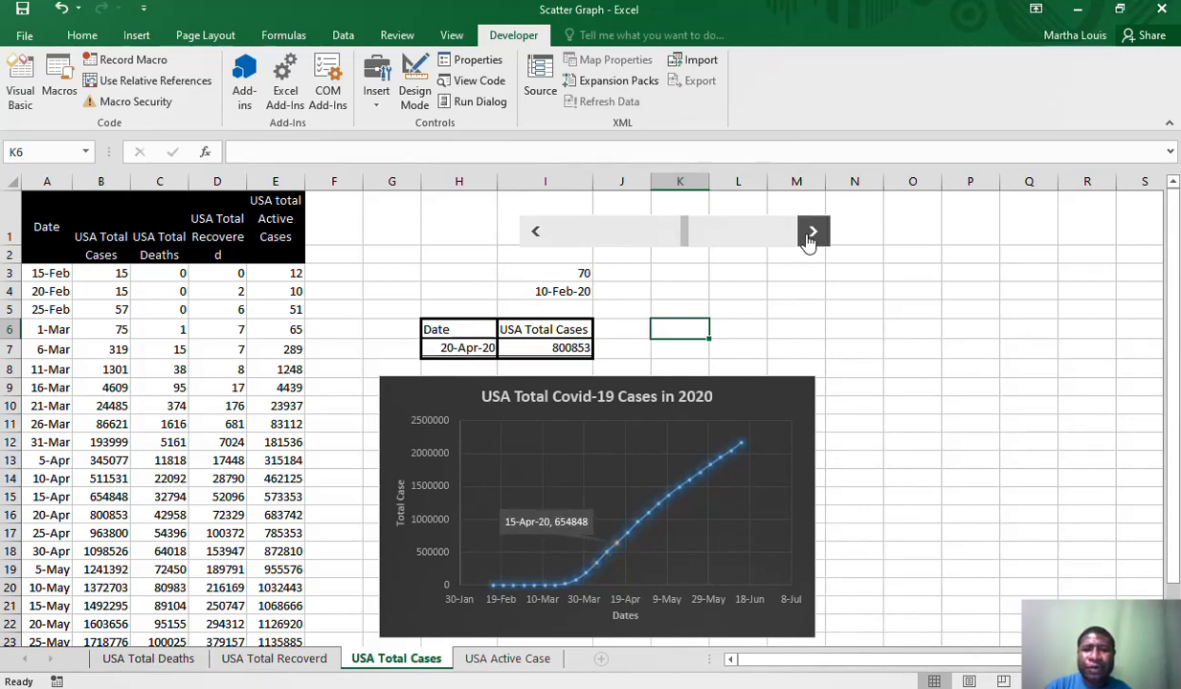
click(808, 241)
click(809, 241)
click(808, 241)
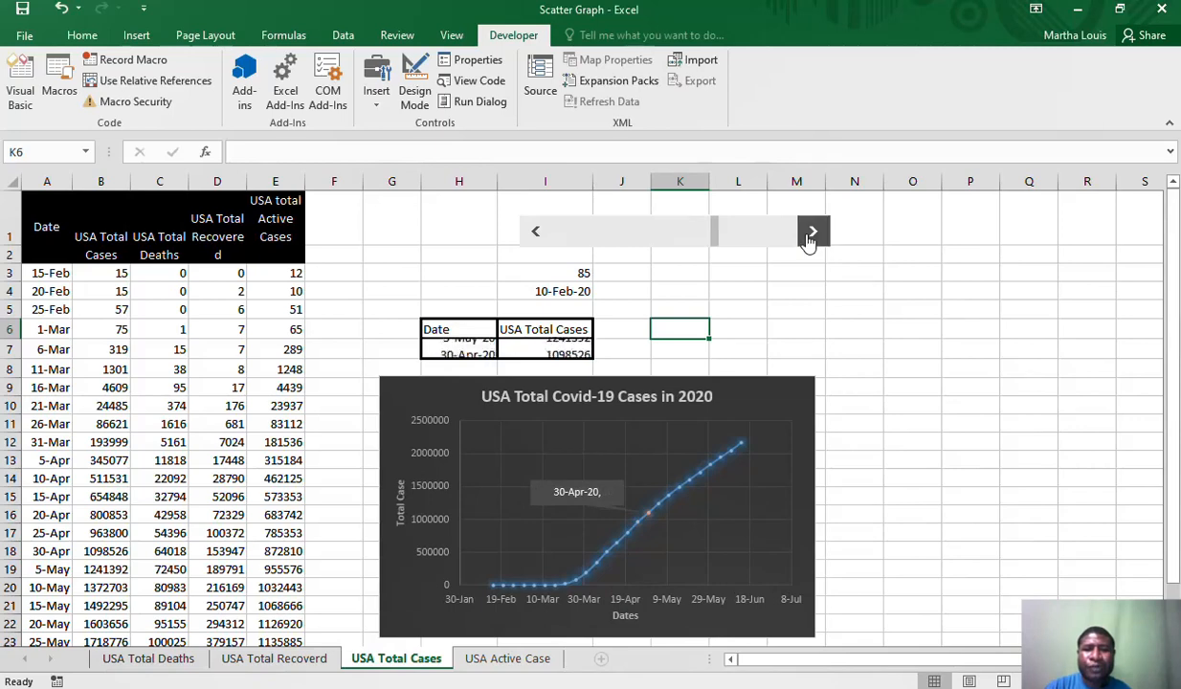
click(809, 241)
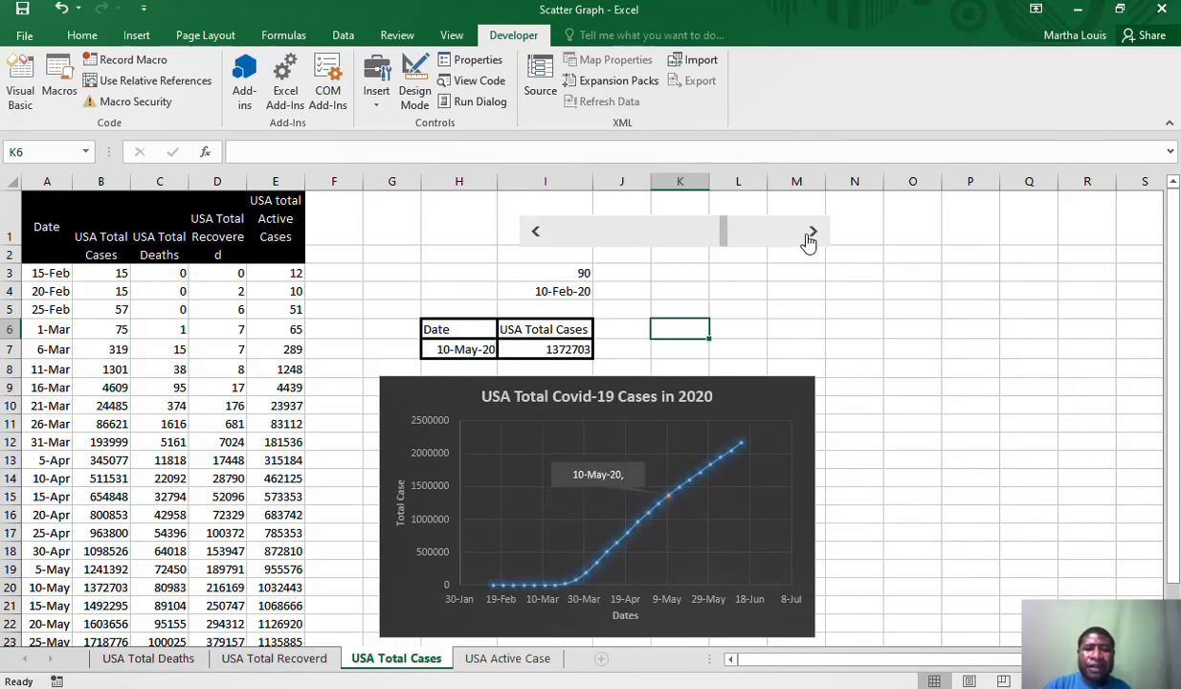